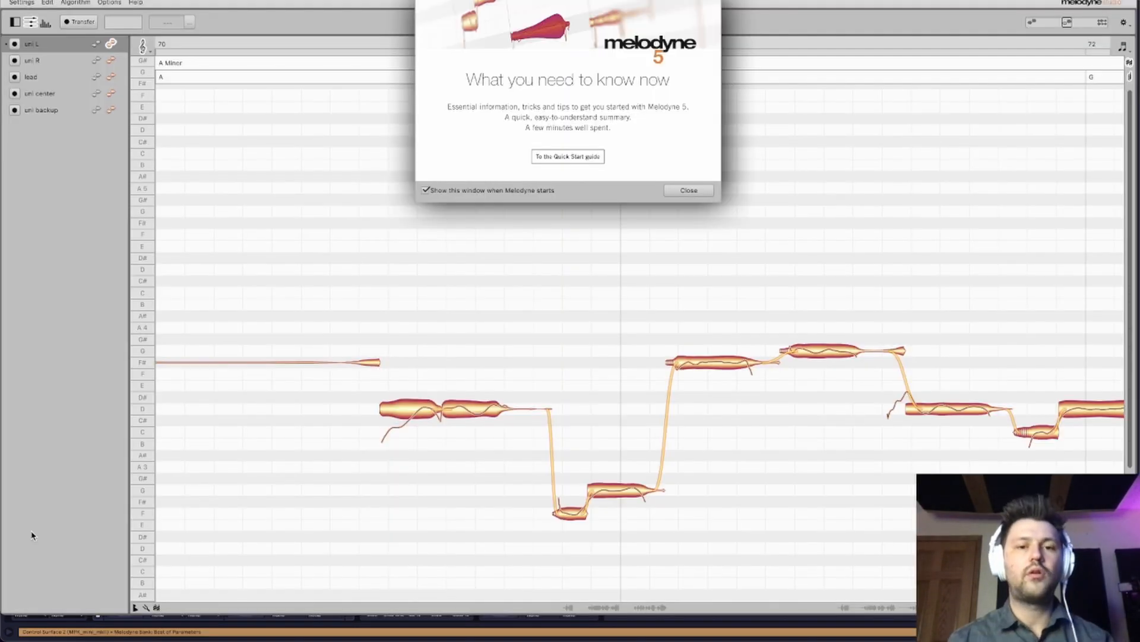
Close the welcome window and show the notes of all five vocal tracks, uni L through uni backup, together for editing.
left_click(681, 190)
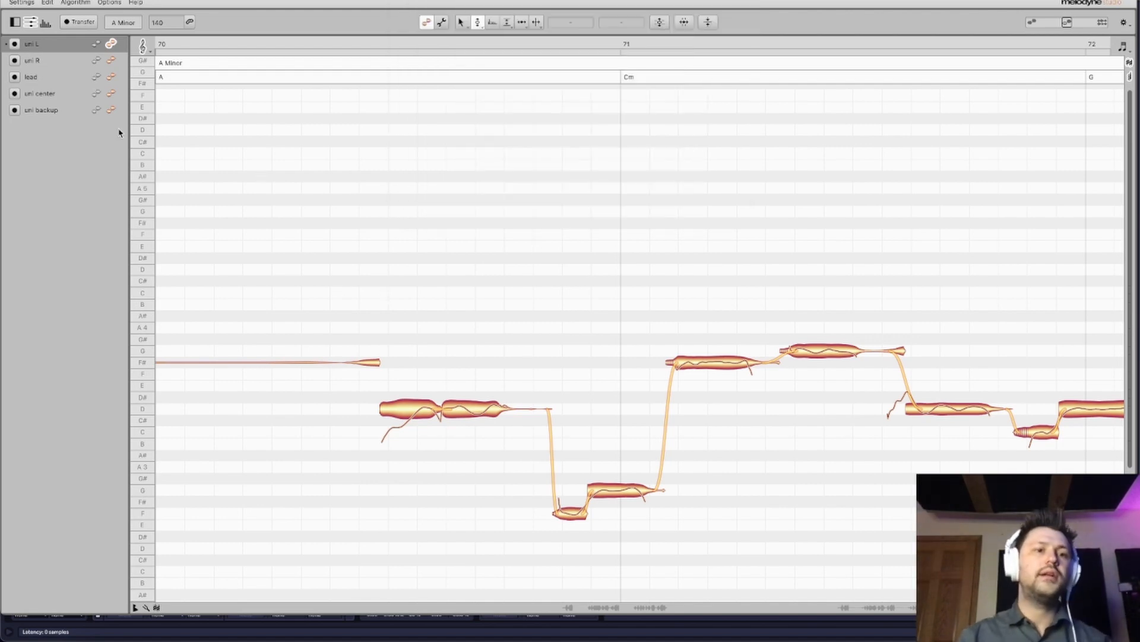
left_click(112, 110, "shift")
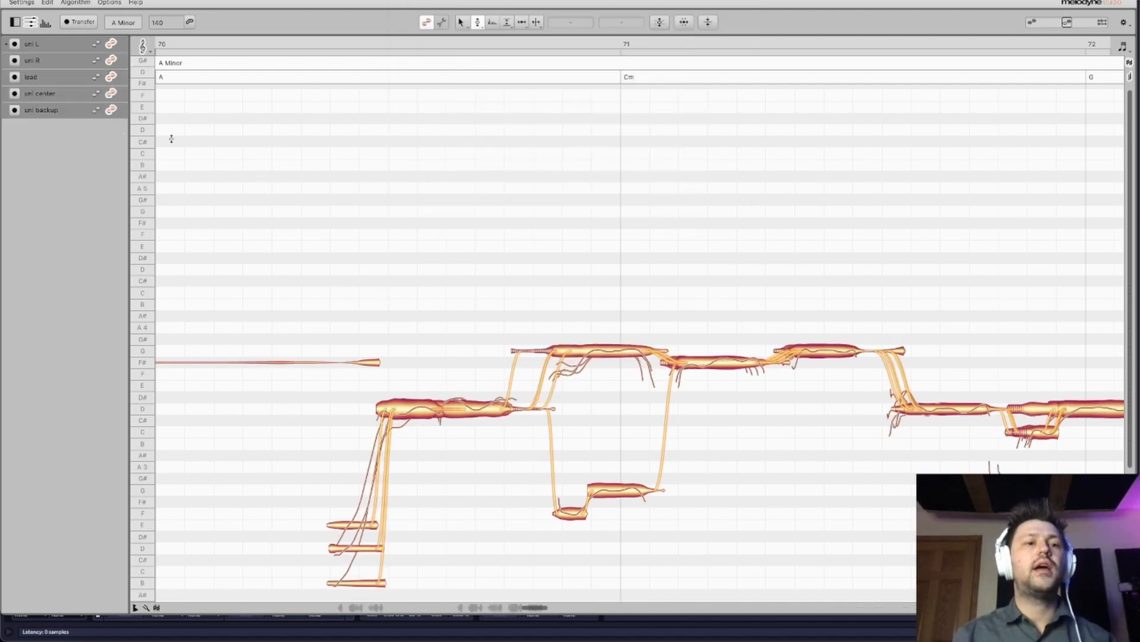
left_click(106, 113)
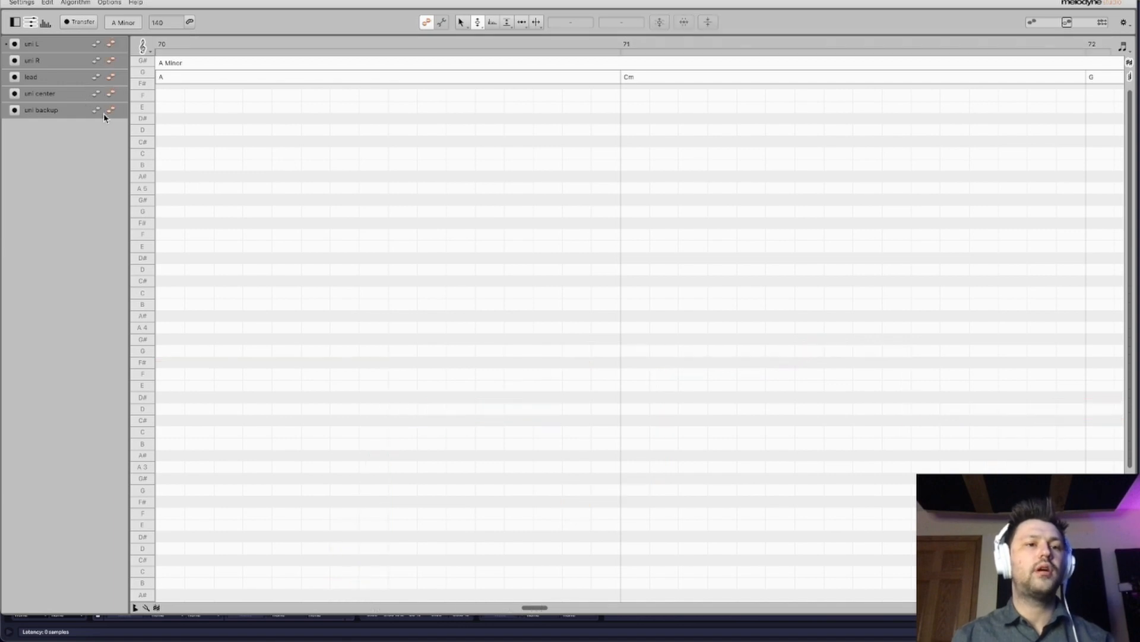
left_click(111, 43)
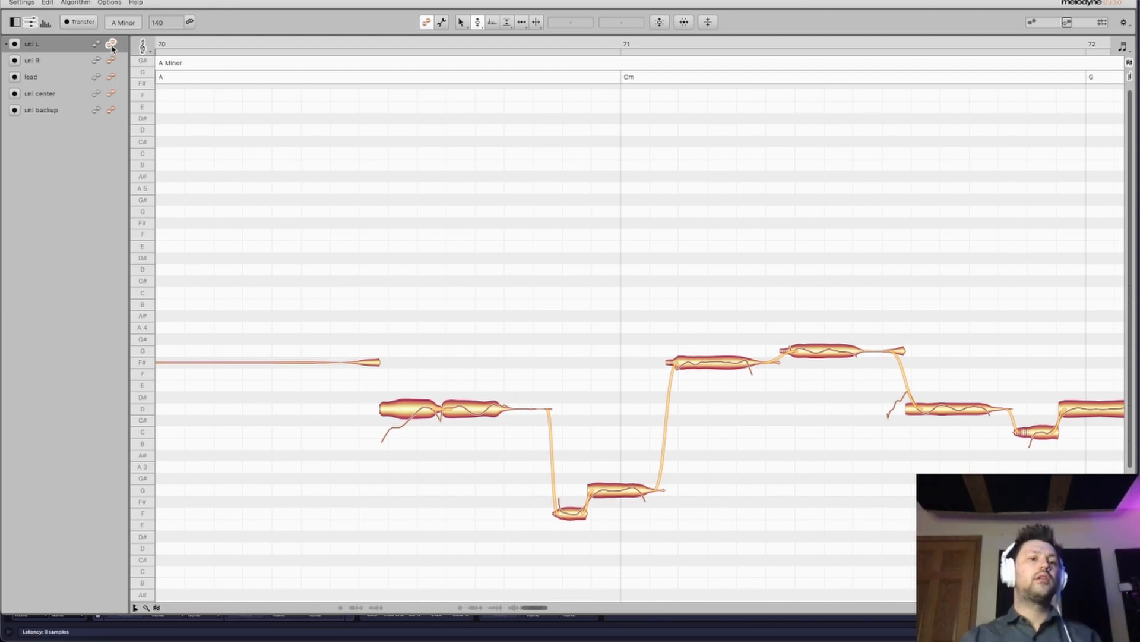
left_click(111, 111, "shift")
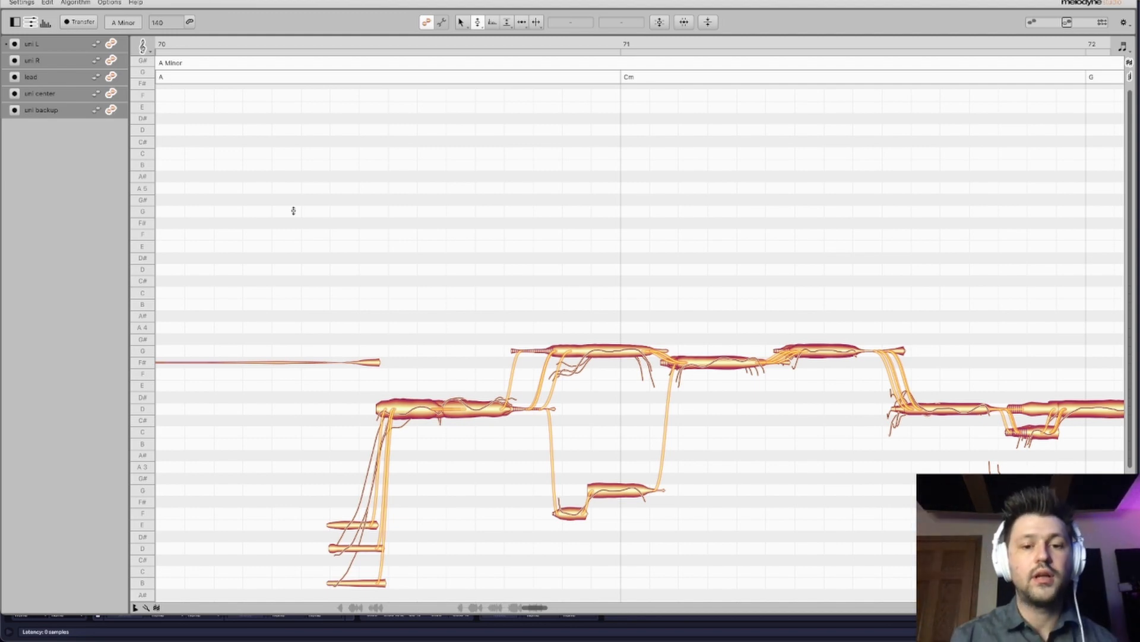
Limit note editing to the uni R, lead, uni center and uni backup tracks, leaving out uni L.
scroll(585, 354, "down", 1)
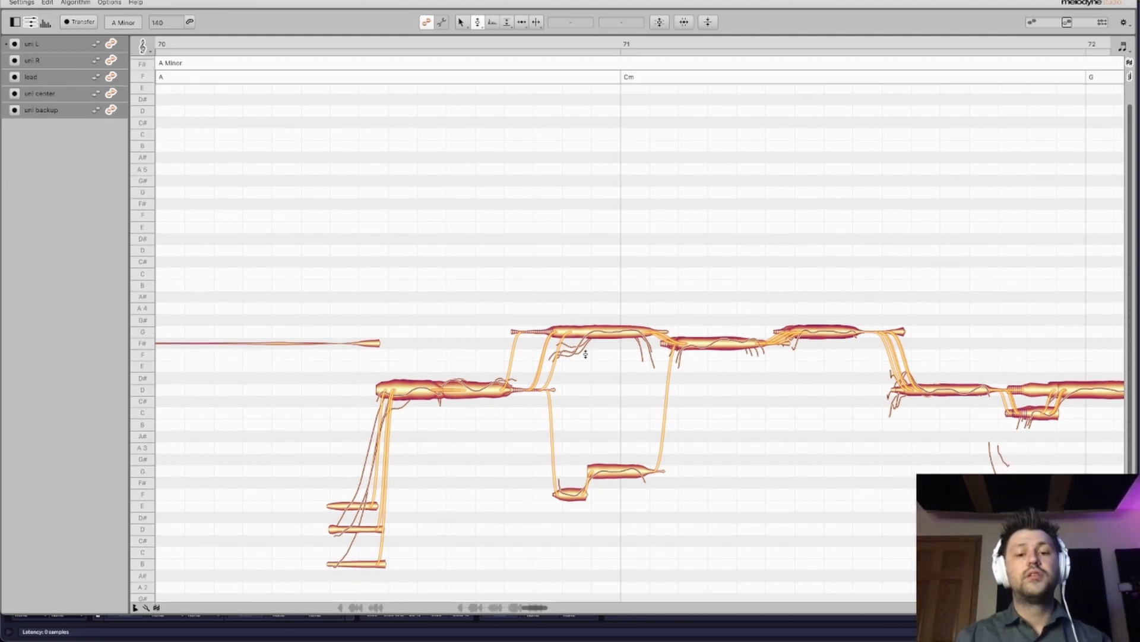
scroll(586, 355, "down", 1)
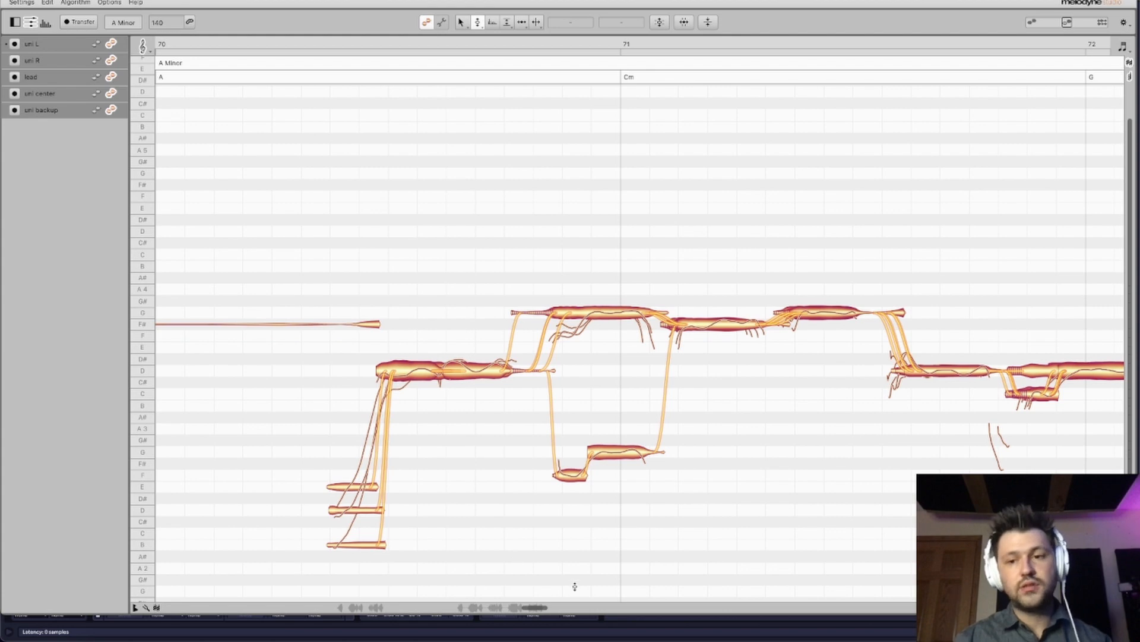
left_click_drag(509, 612, 354, 607)
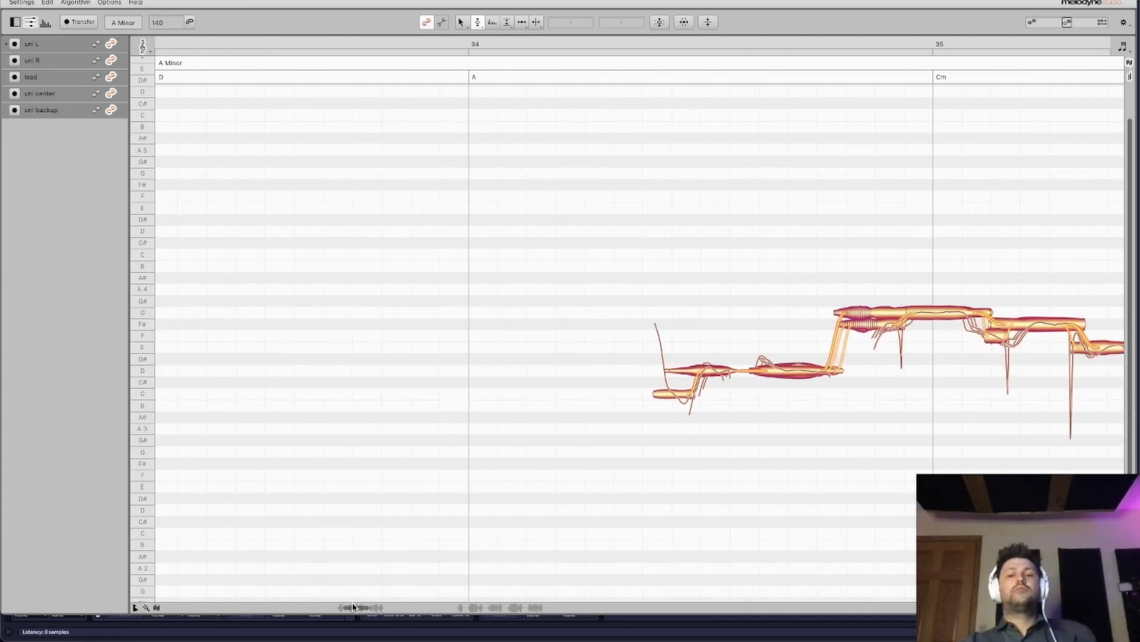
scroll(433, 576, "left", 5)
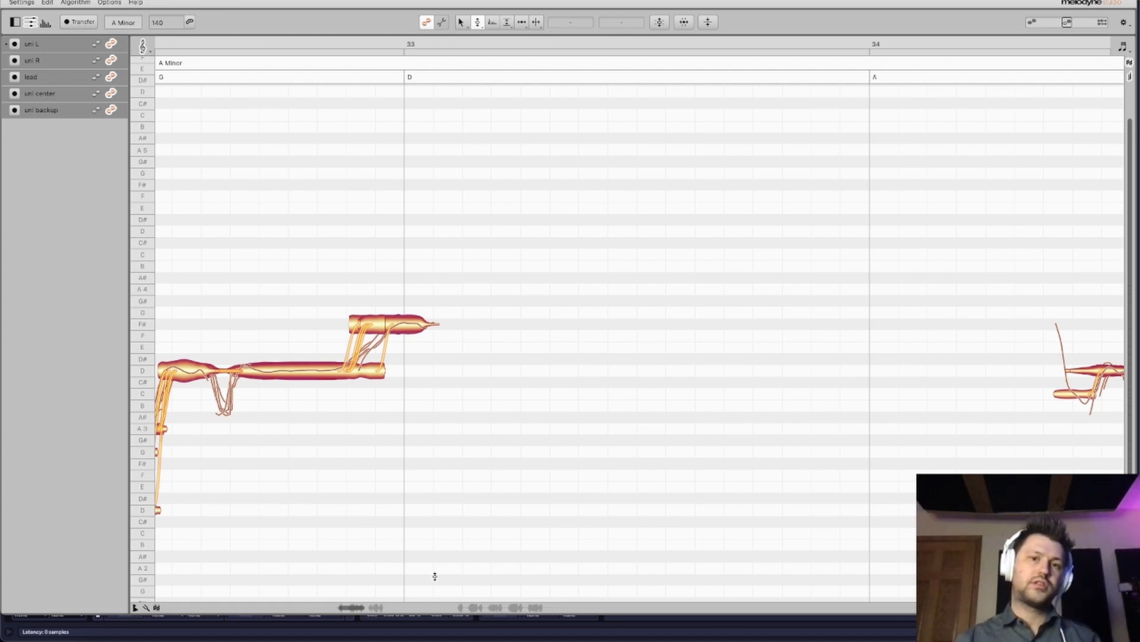
scroll(433, 576, "left", 5)
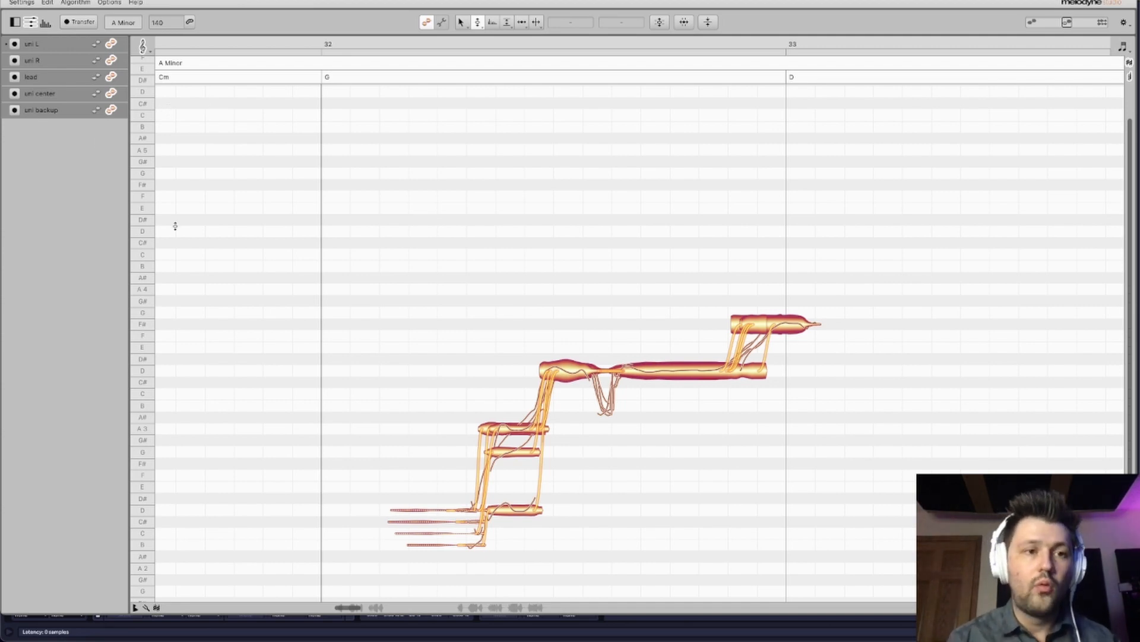
left_click(111, 110)
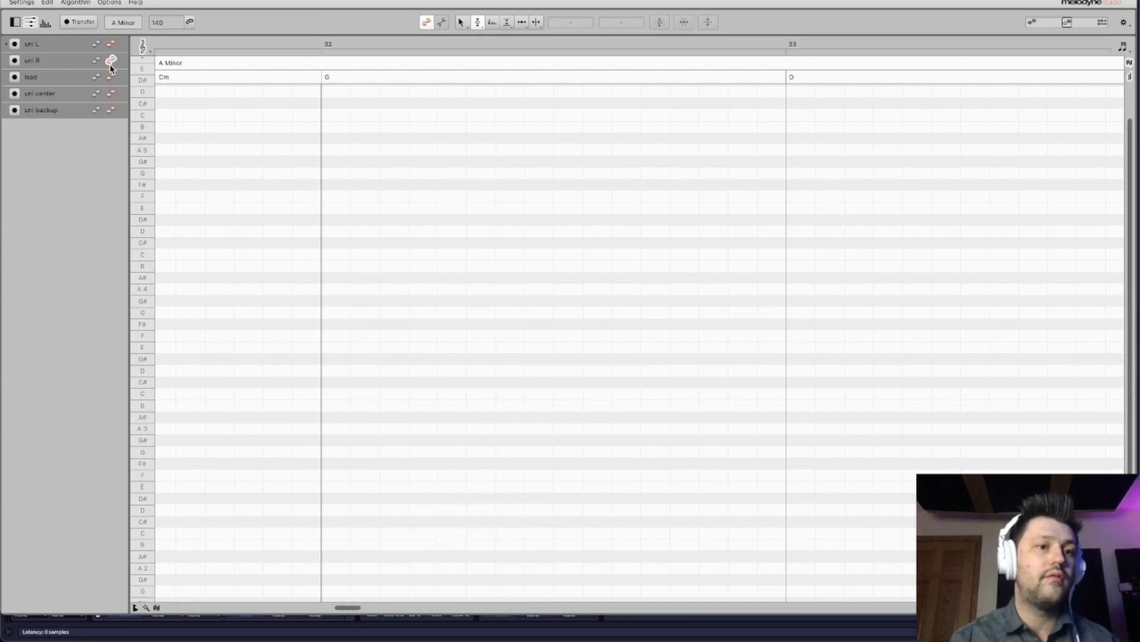
left_click(111, 61)
left_click(112, 109, "shift")
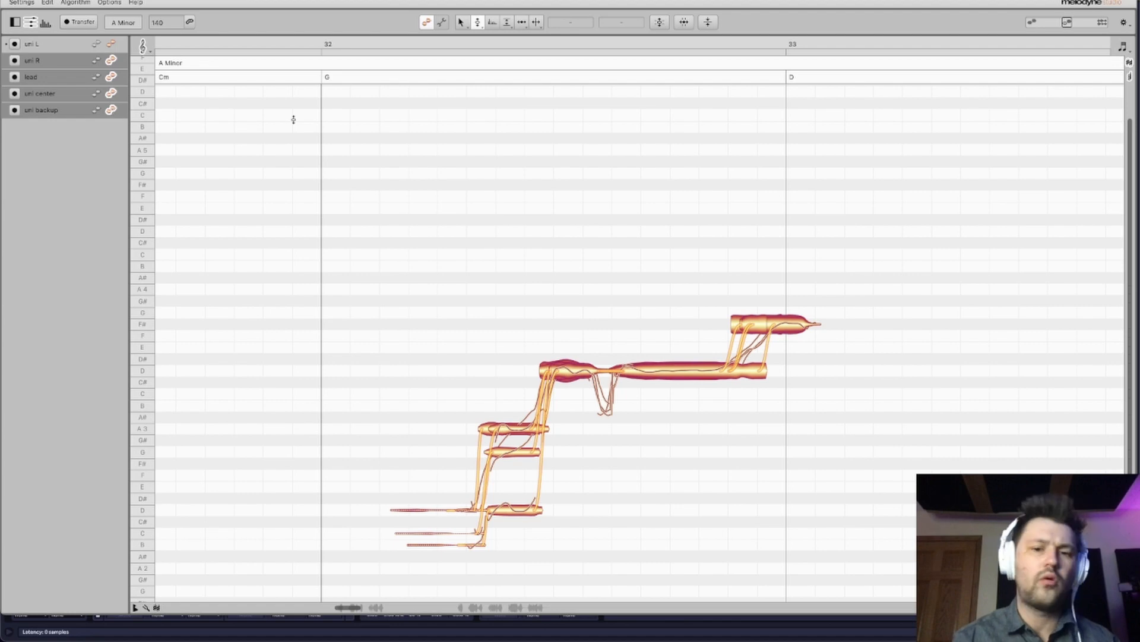
Delete the thin noise notes ahead of the bar 32 phrase and the thin D4 tails in the middle of bar 36.
scroll(414, 453, "down", 3)
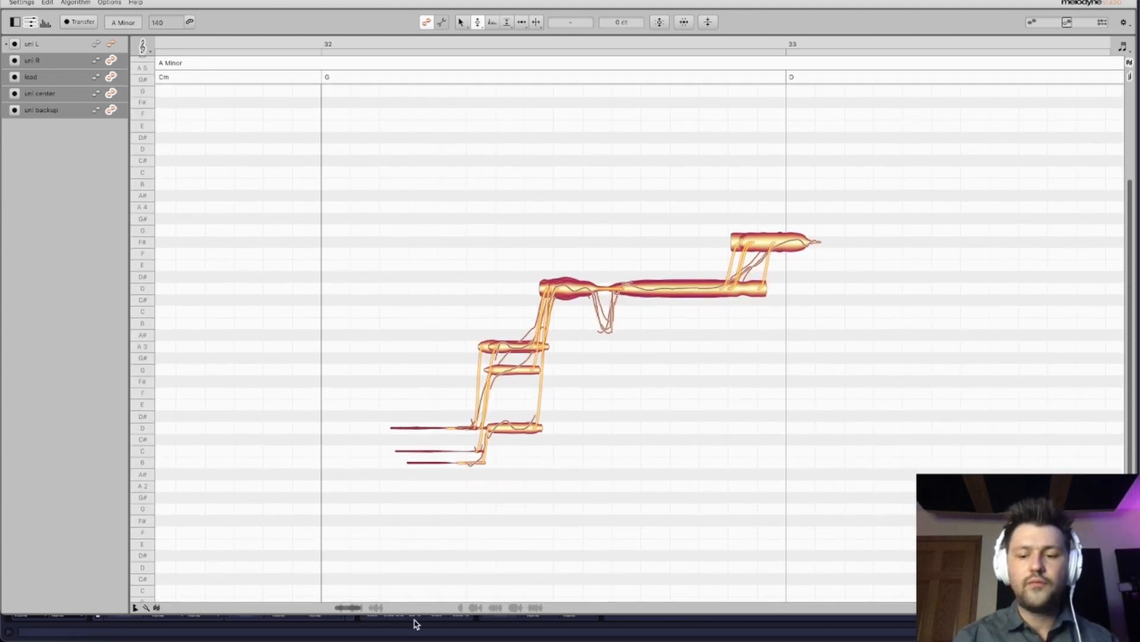
scroll(702, 497, "right", 10)
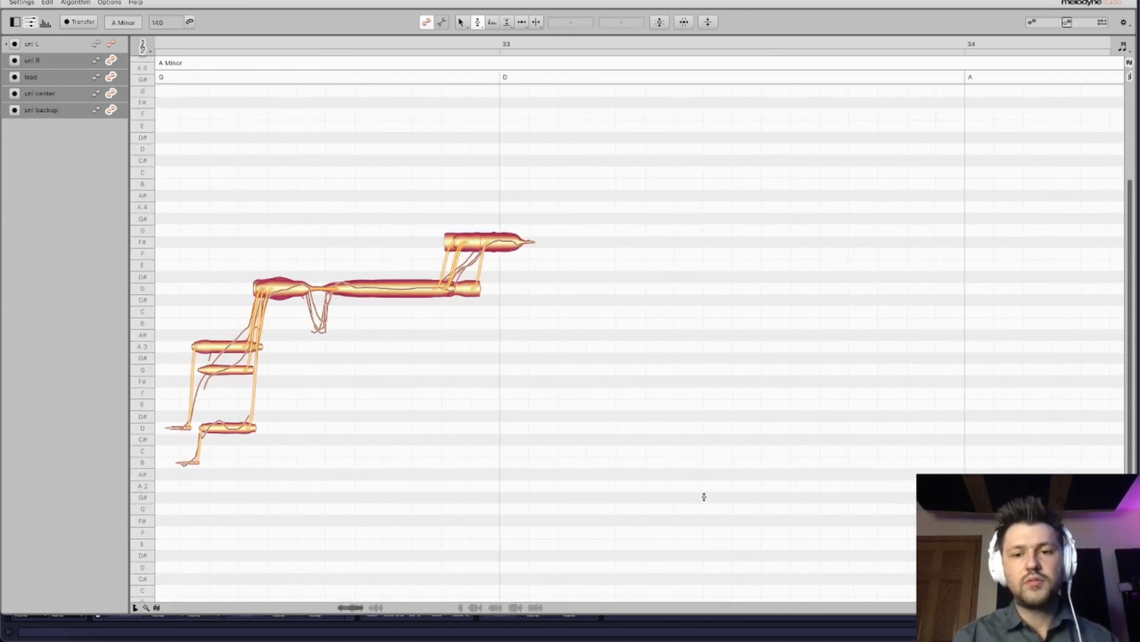
scroll(704, 497, "right", 5)
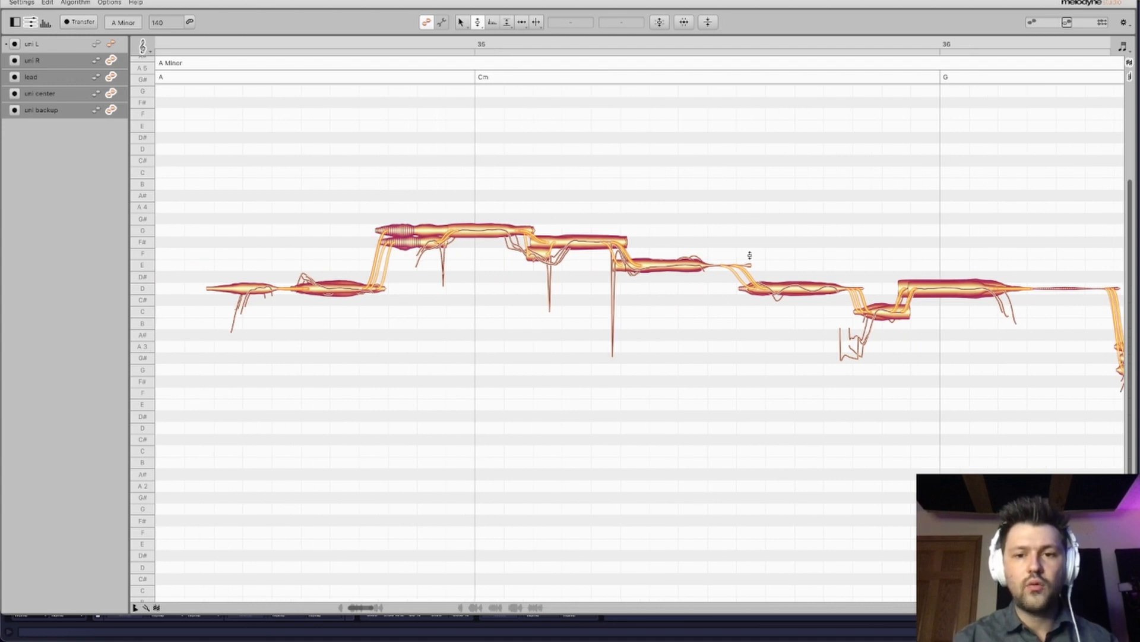
scroll(666, 231, "right", 3)
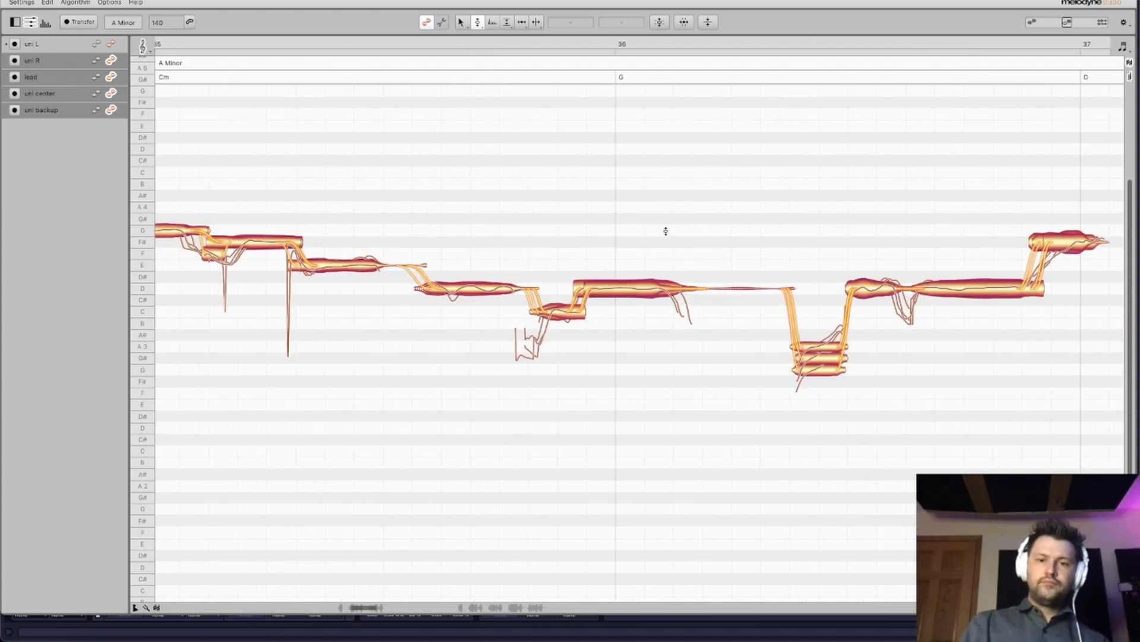
scroll(732, 218, "right", 1)
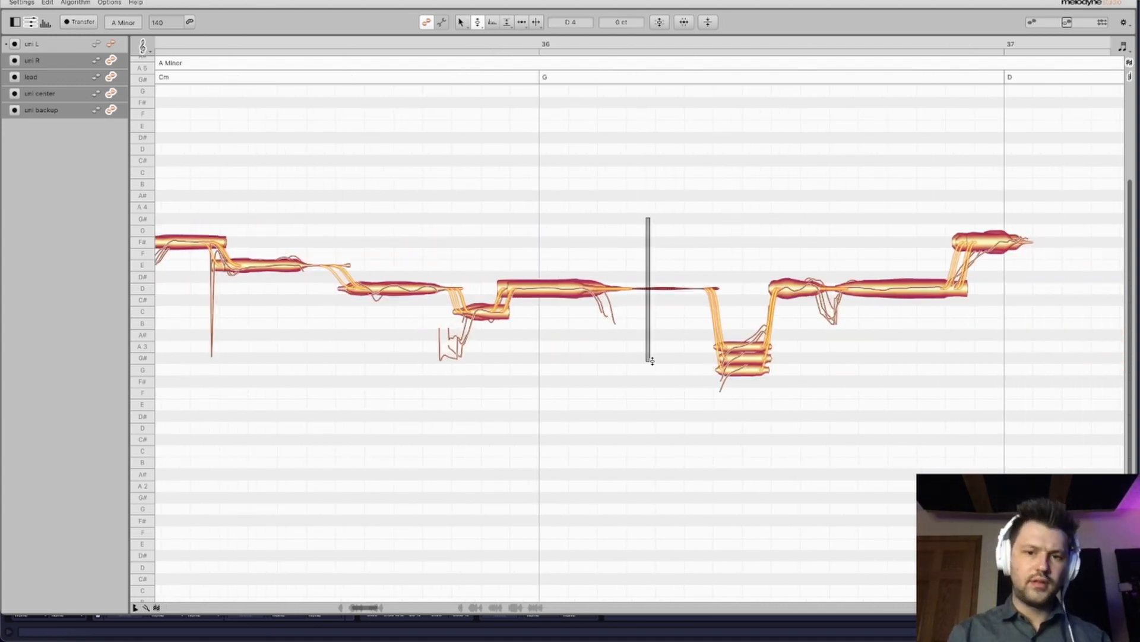
key("Delete")
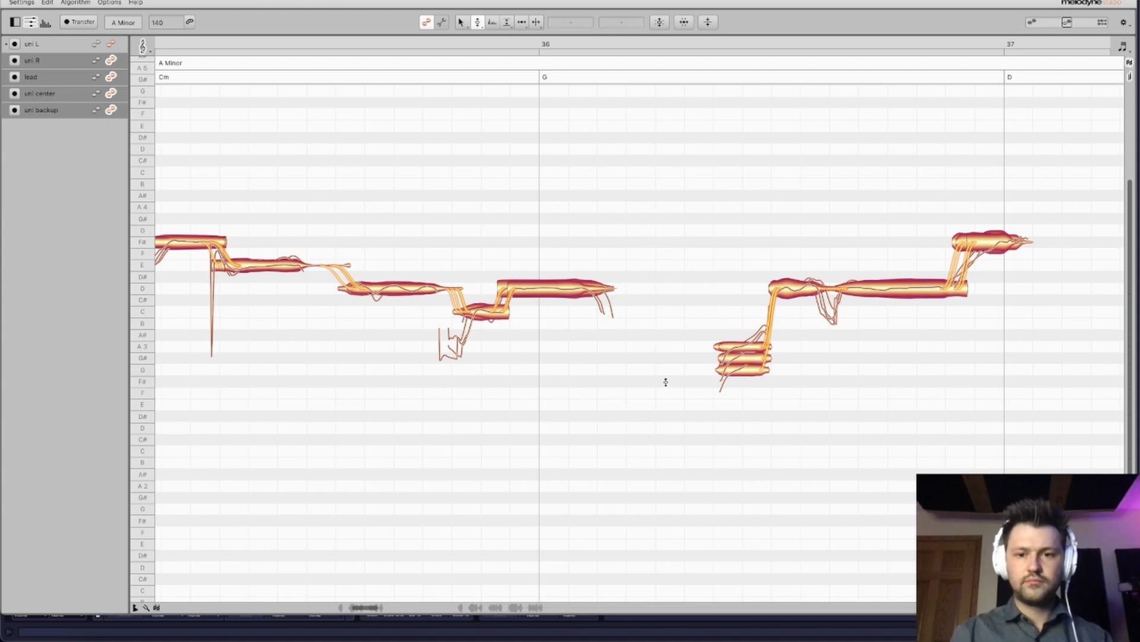
Try the Pitch Modulation Tool on the lead's first D4 note in bar 32, and set the note's pitch drift to -133.0 %.
scroll(665, 382, "right", 3)
scroll(666, 382, "left", 1)
scroll(666, 382, "left", 8)
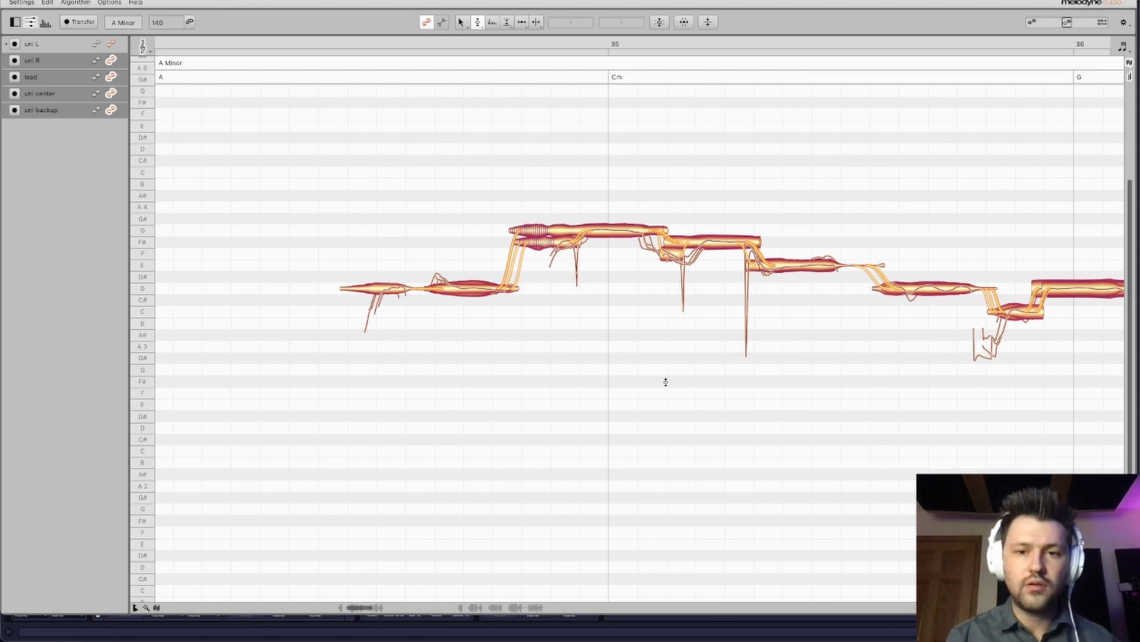
scroll(665, 382, "left", 13)
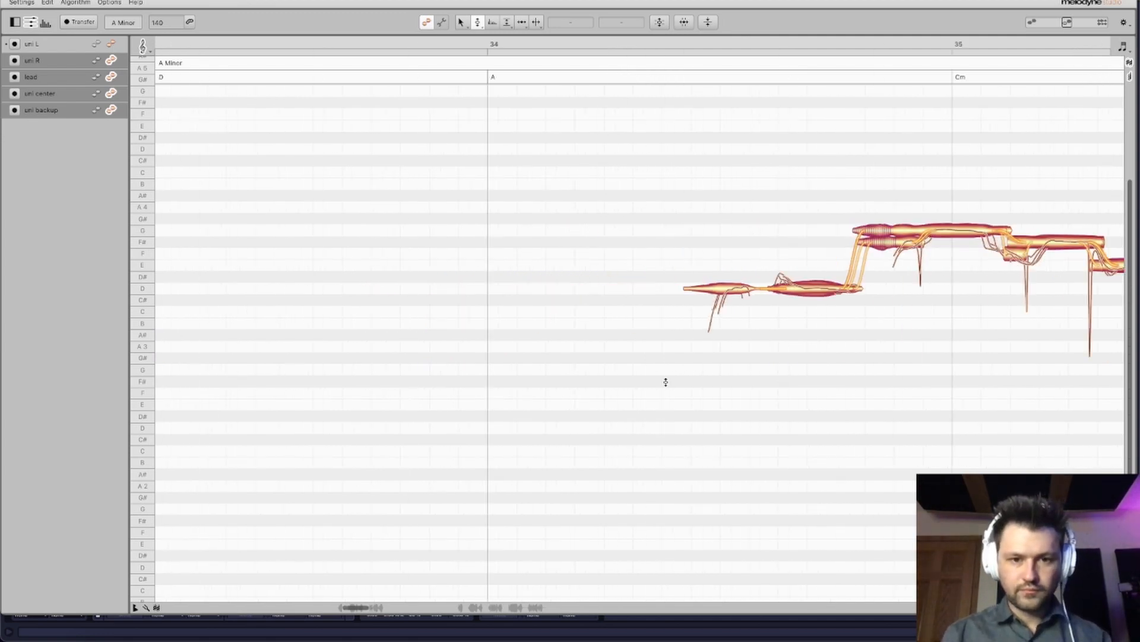
scroll(666, 382, "left", 1)
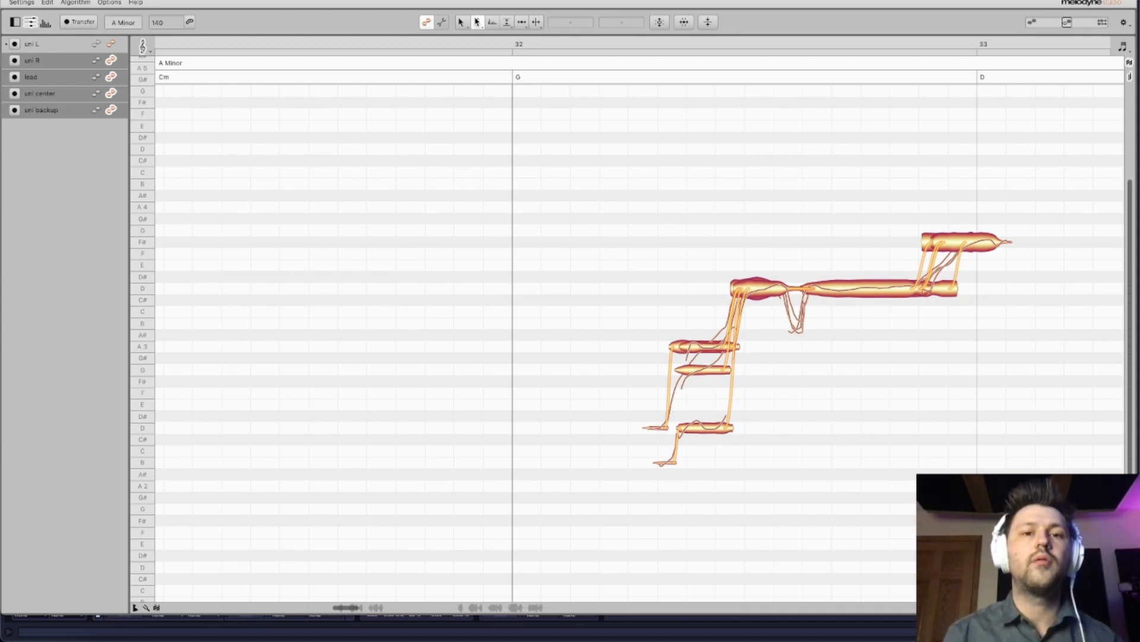
left_click(477, 22)
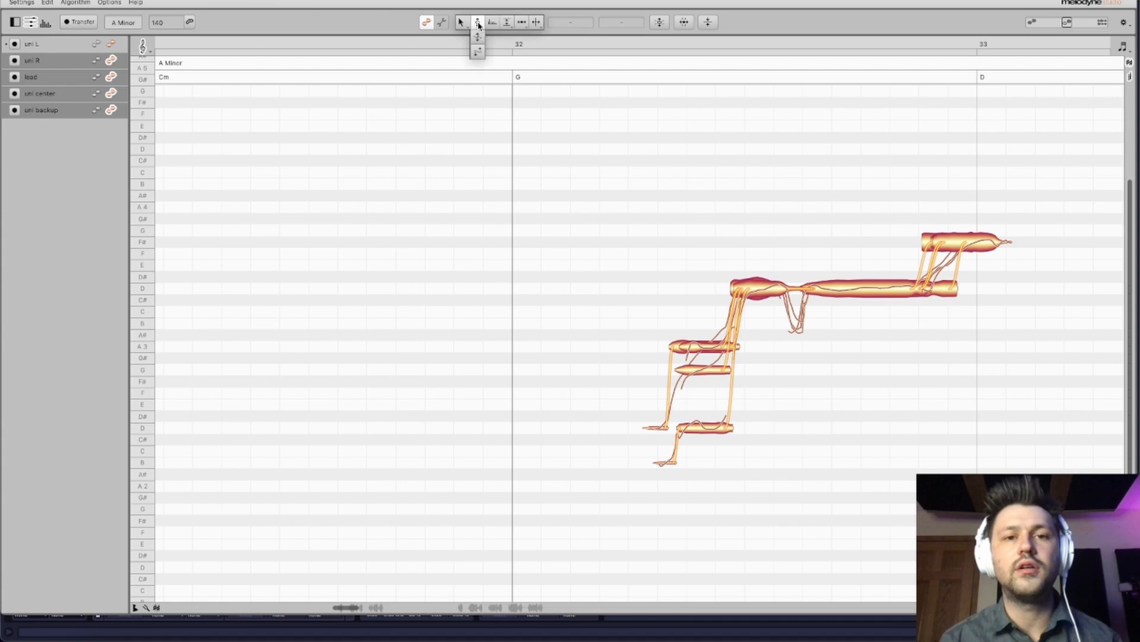
left_click(481, 52)
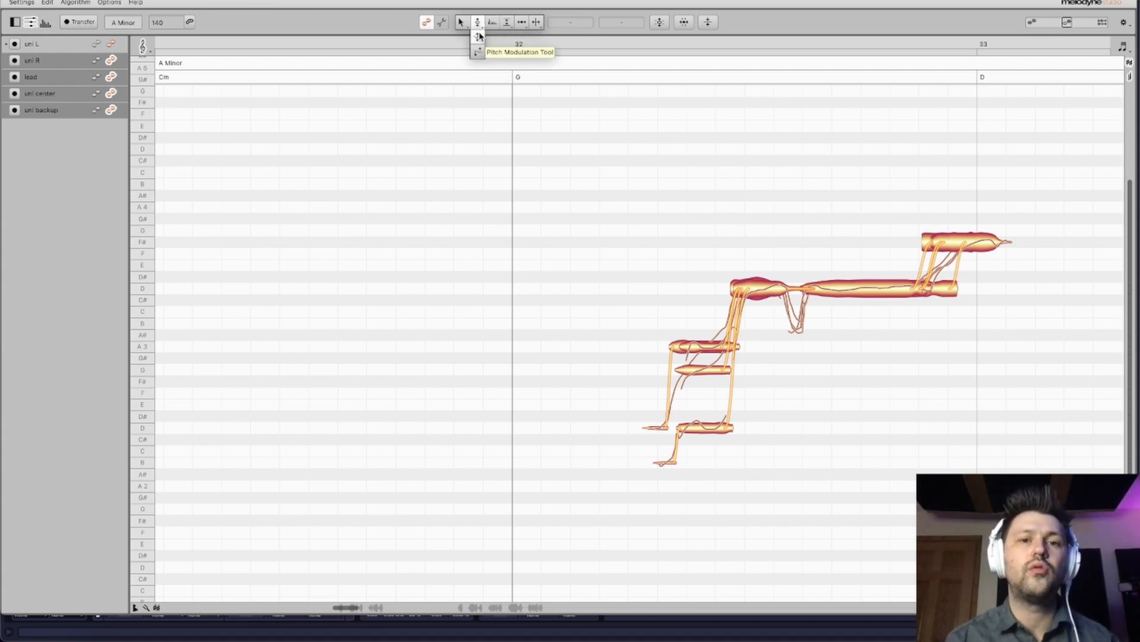
left_click_drag(746, 280, 769, 291)
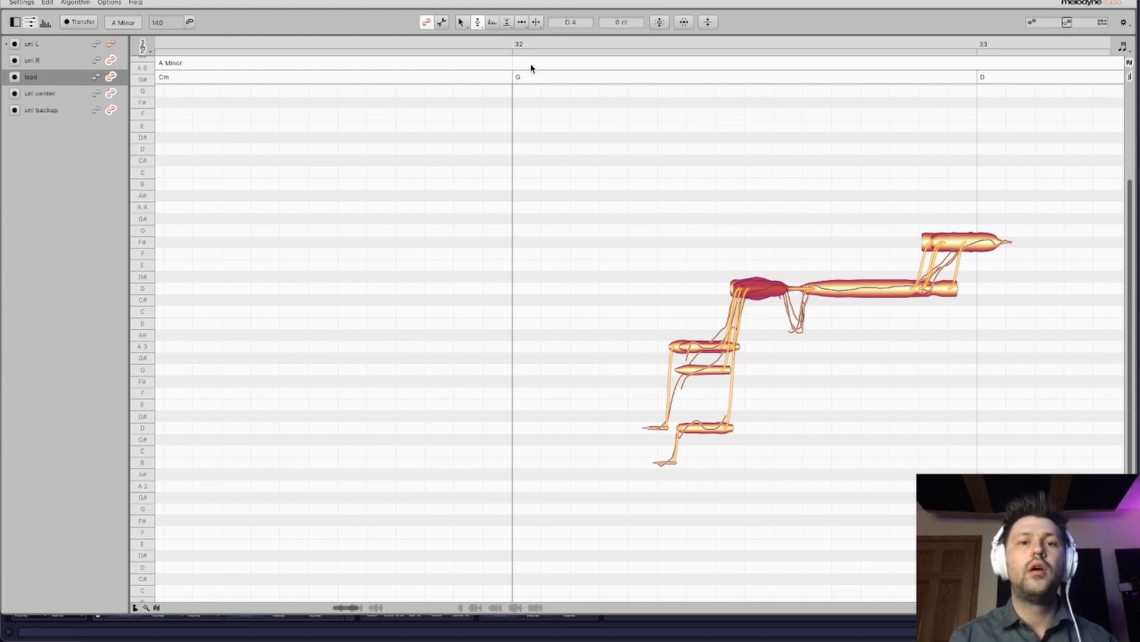
left_click(477, 23)
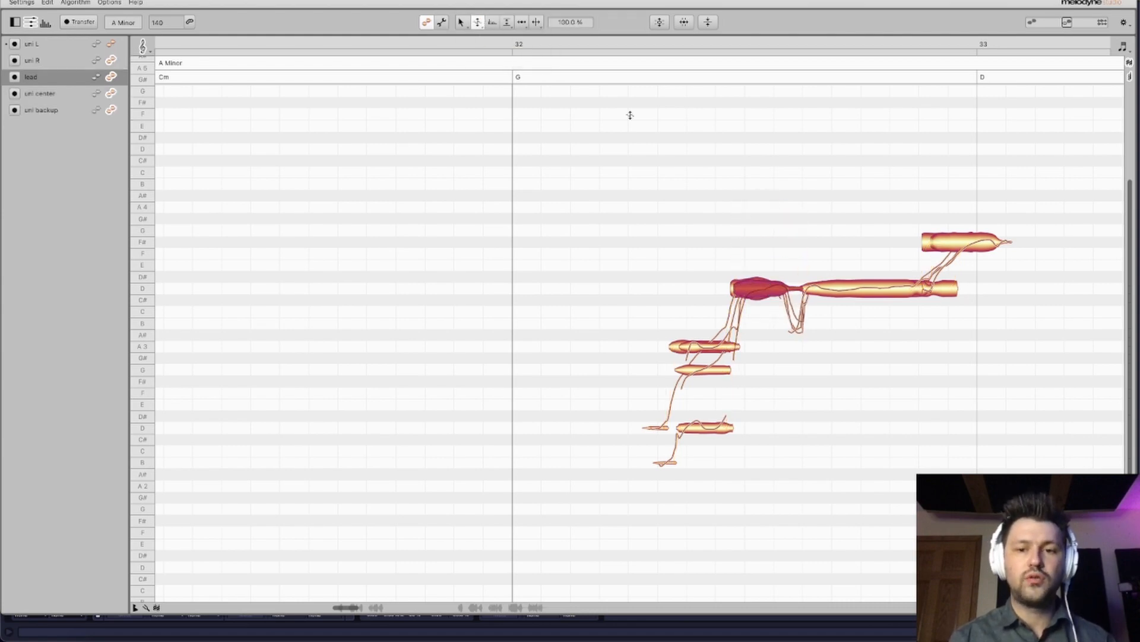
mouse_move(762, 292)
left_mouse_down()
mouse_move(756, 219)
mouse_move(746, 472)
mouse_move(759, 295)
left_mouse_up()
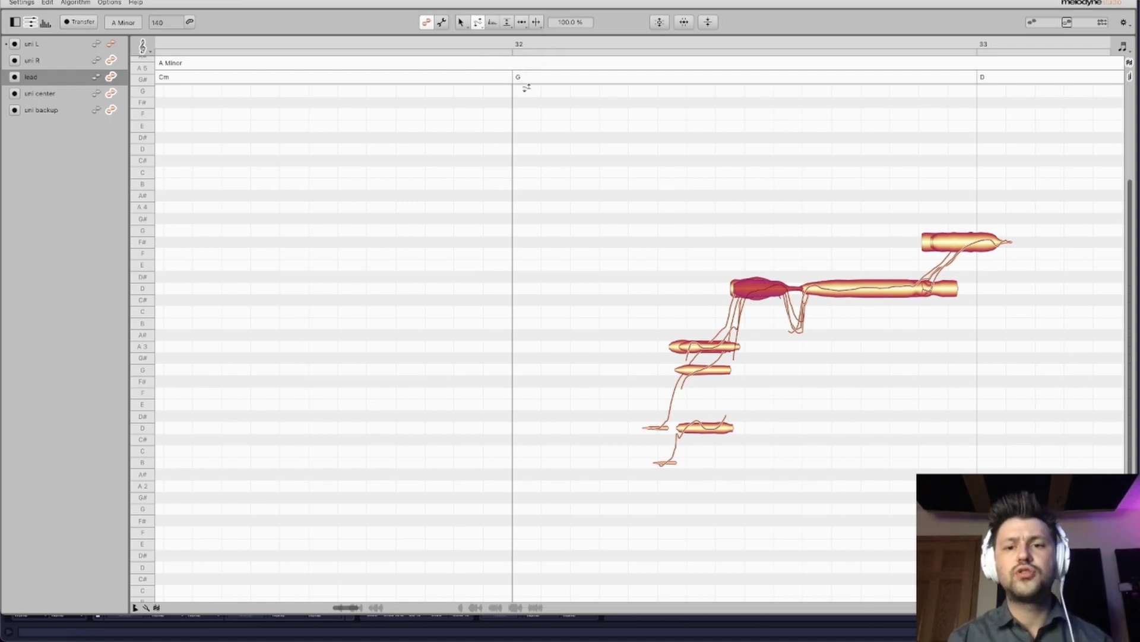
left_click_drag(764, 293, 766, 438)
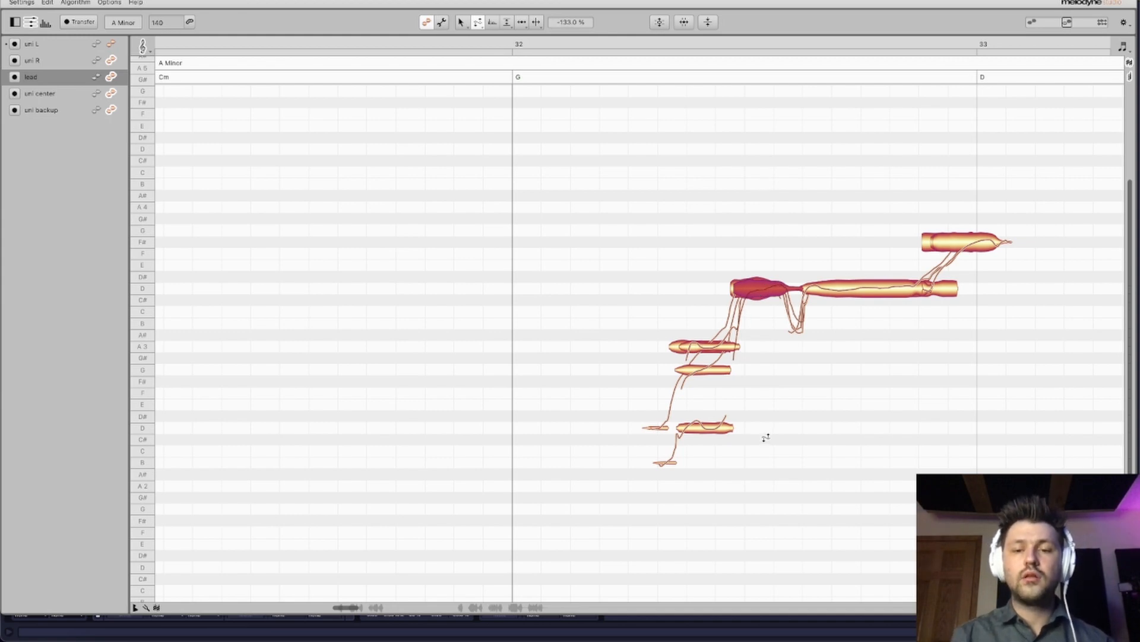
left_click(479, 26)
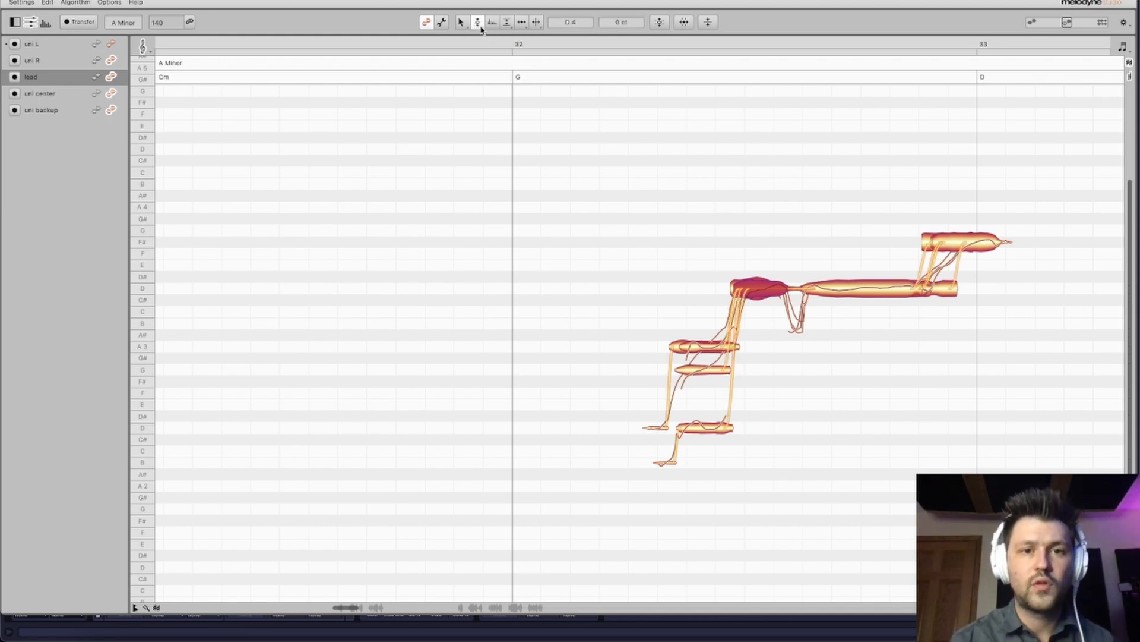
Try shifting the formants of the whole bar 32 phrase up and down, and try lowering its level to -10.66 dB.
left_click(492, 28)
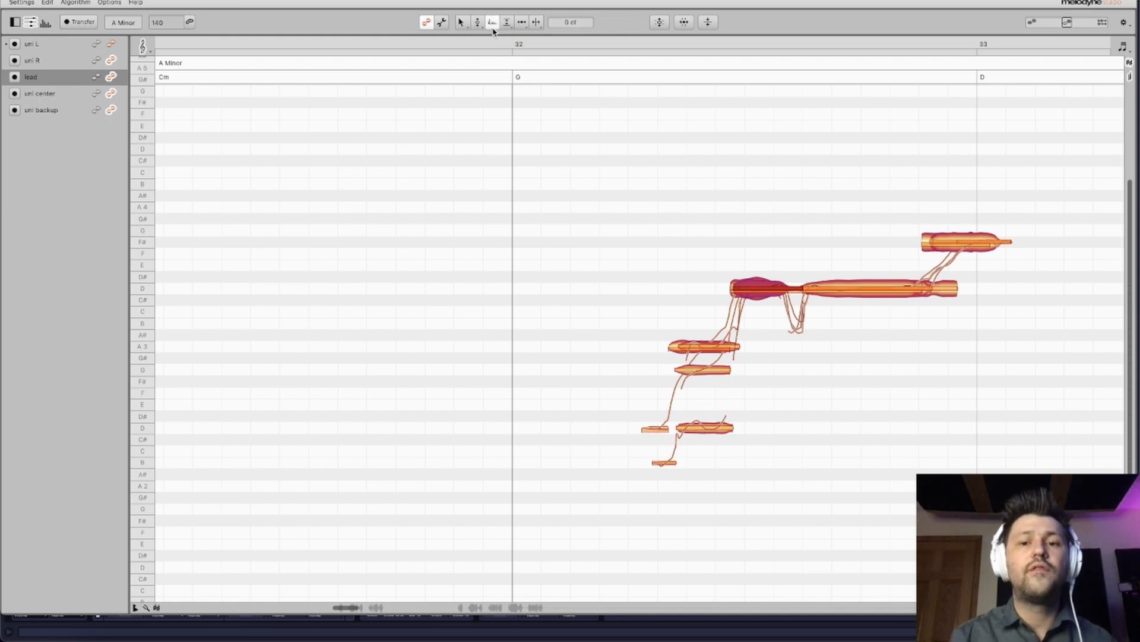
left_click_drag(633, 159, 1112, 576)
left_click_drag(889, 283, 889, 123)
key("space")
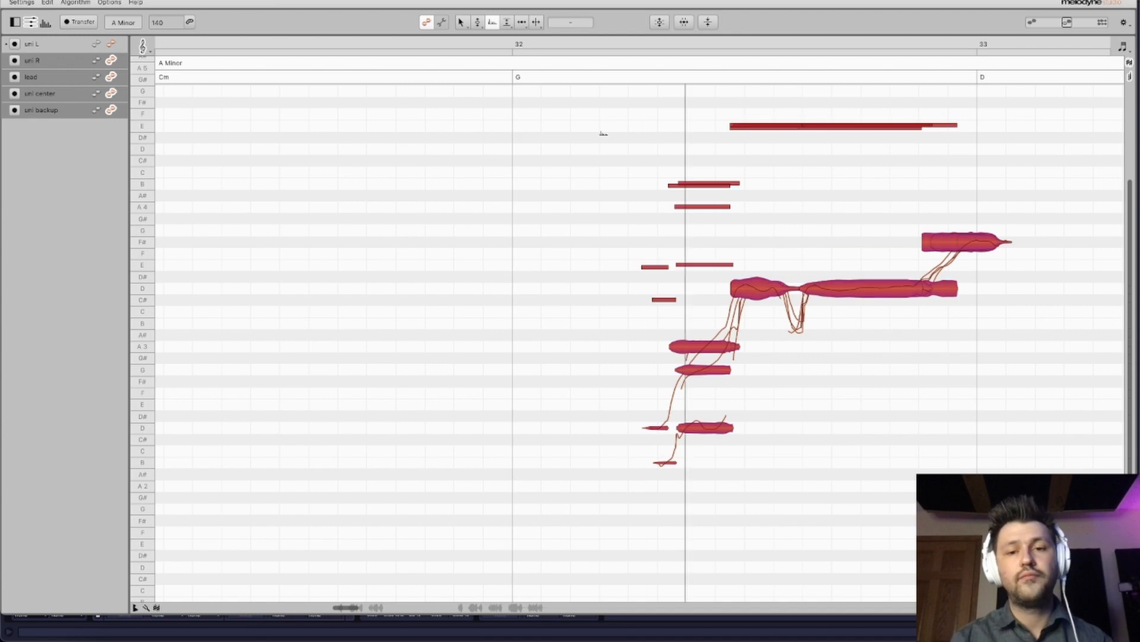
key("ctrl+z")
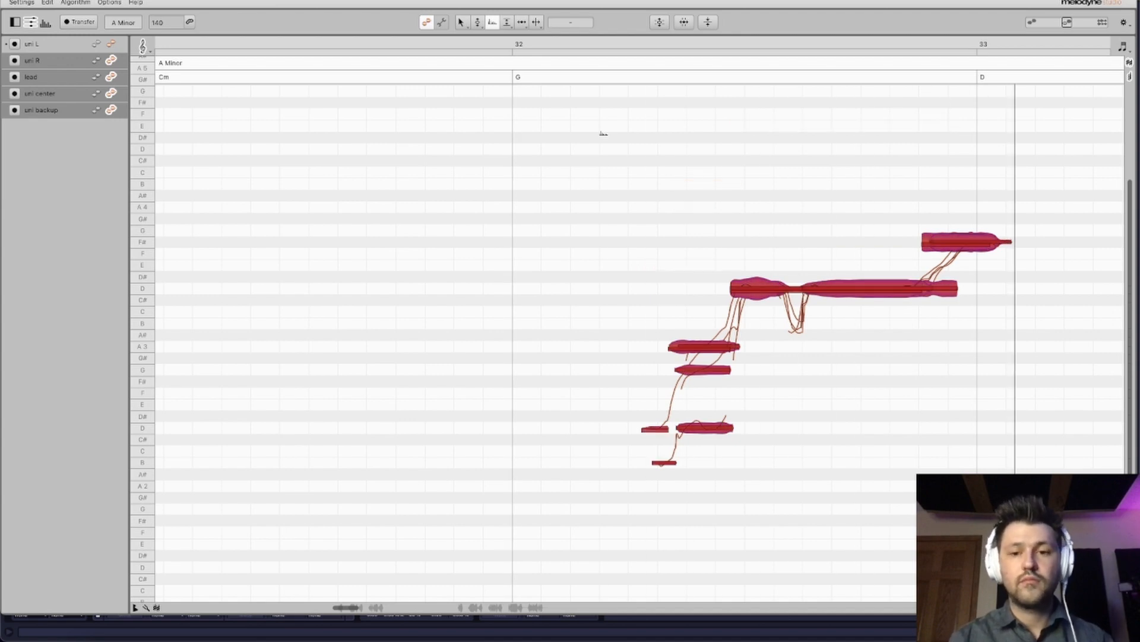
left_click_drag(752, 284, 750, 487)
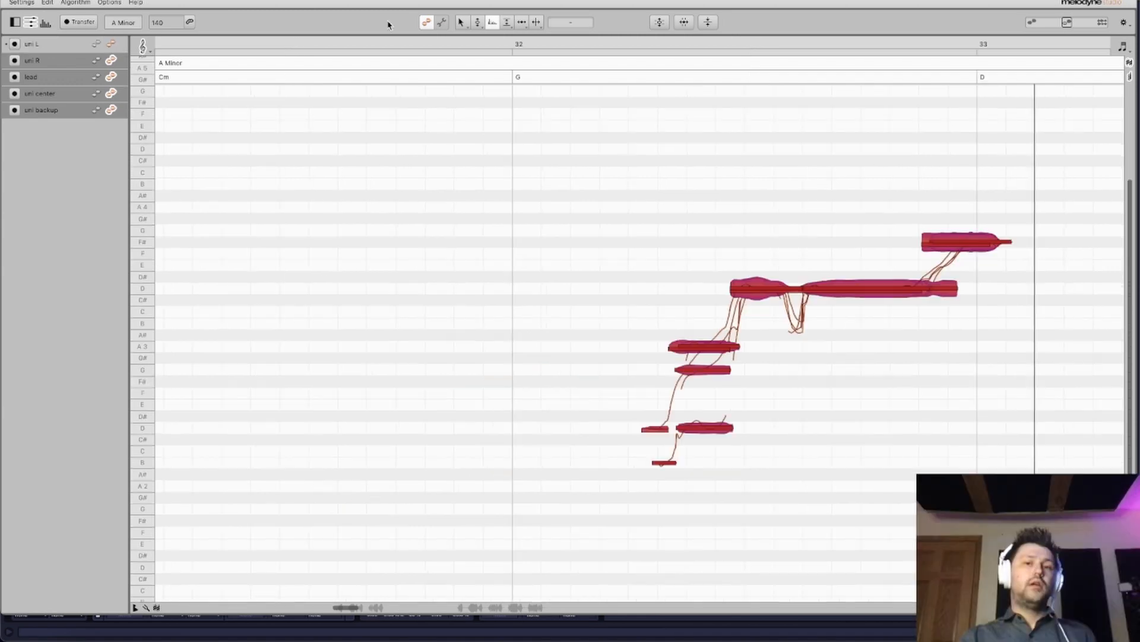
left_click(511, 25)
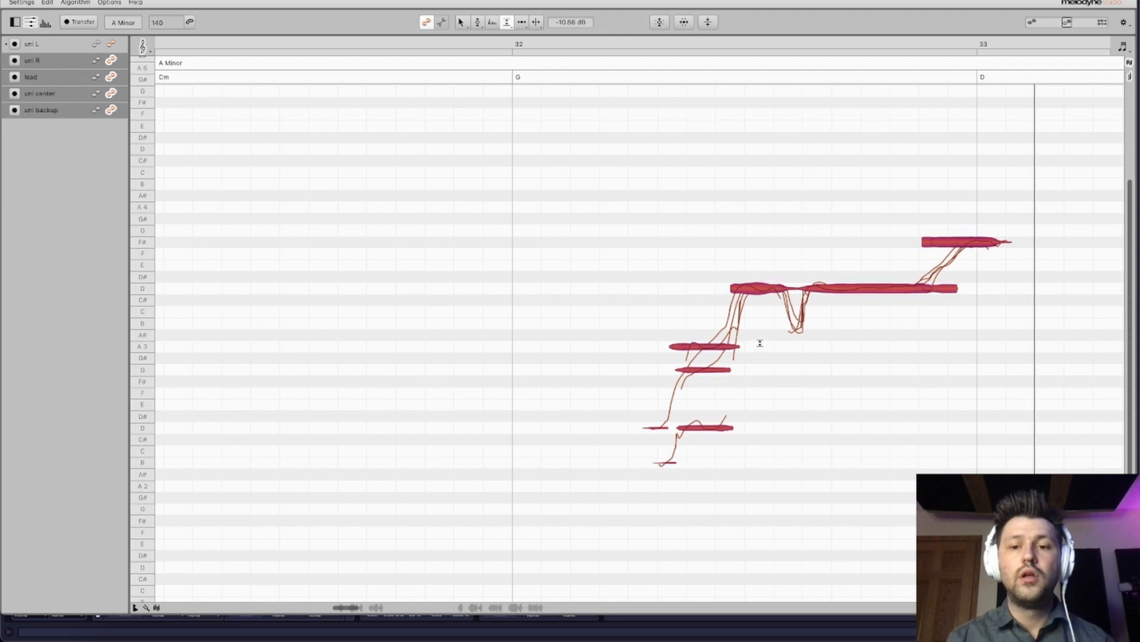
Choose the Fade Tool, and delete the lower A3, G3 and D3 notes at the start of the bar 32 phrase.
left_click(509, 24)
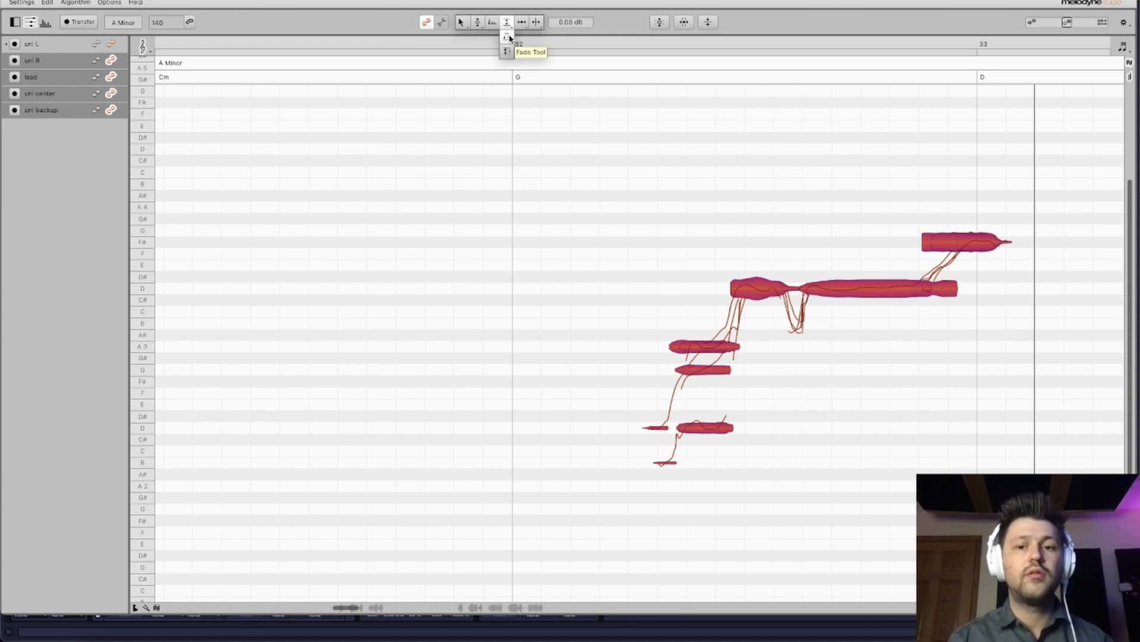
left_click(509, 37)
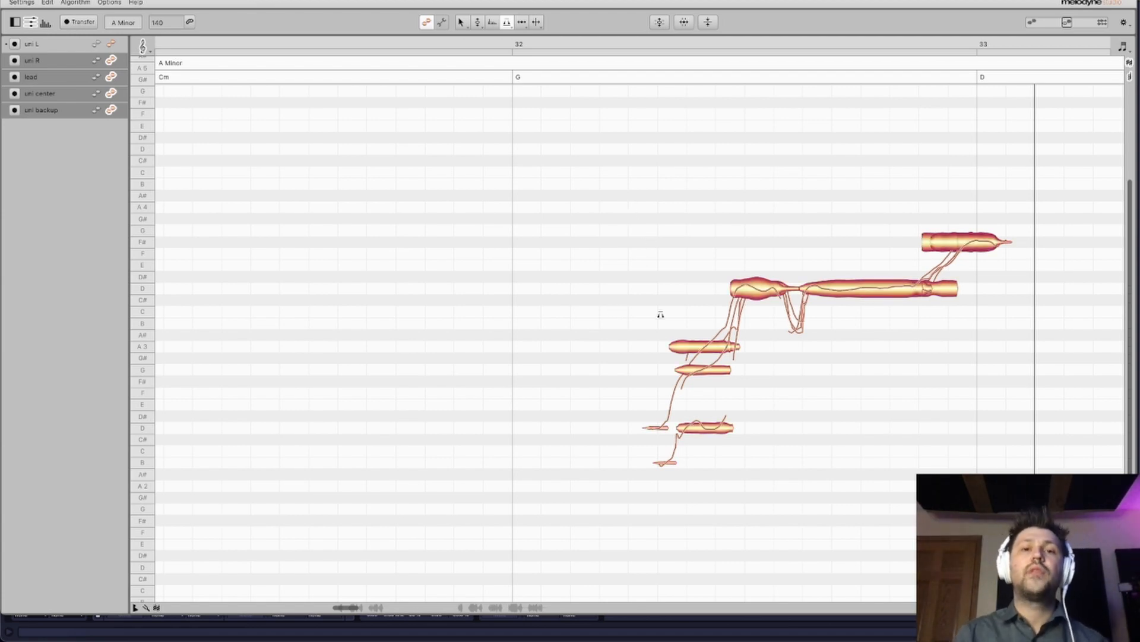
left_click(755, 290)
left_click_drag(686, 323, 695, 484)
key("Delete")
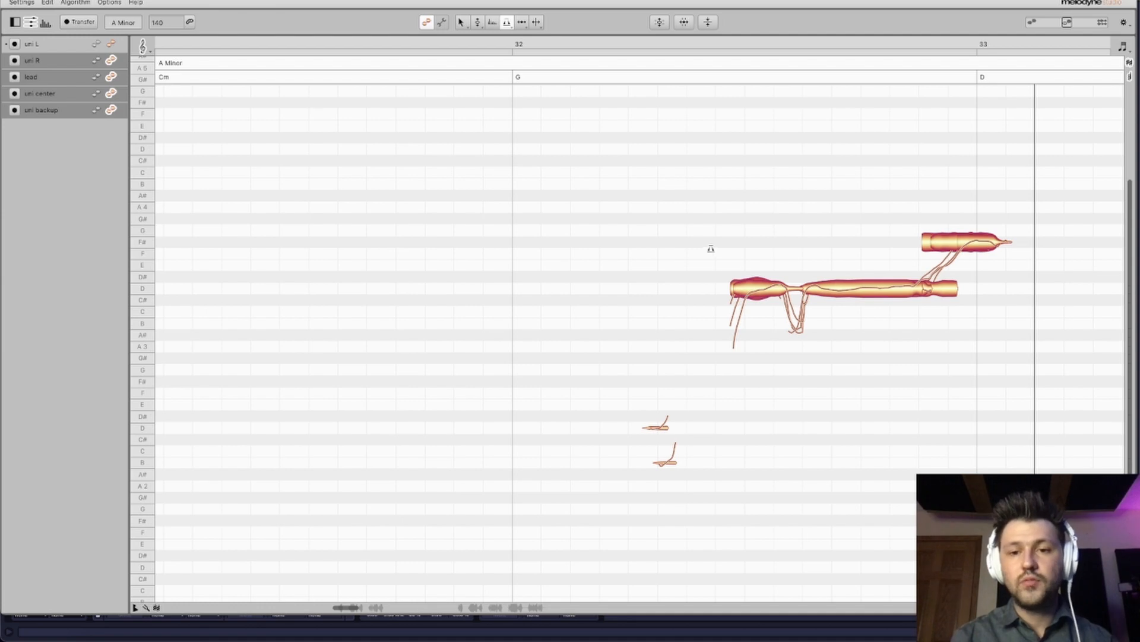
Try fade-ins on the two D4 notes in bar 32, and undo the deletion of the lower notes.
left_click_drag(705, 248, 936, 344)
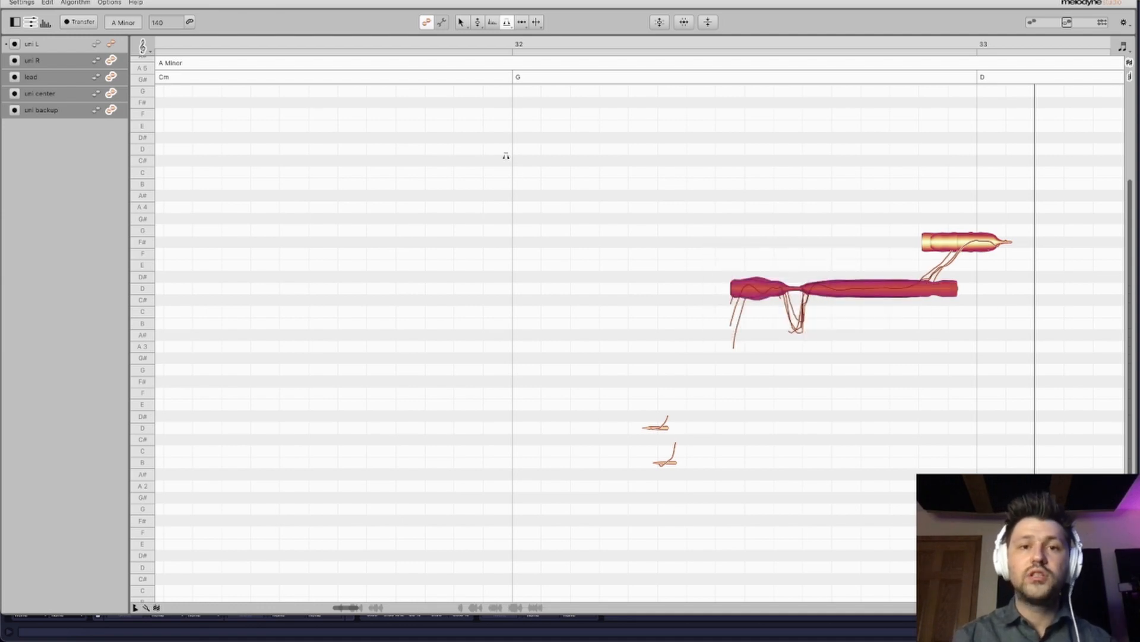
left_click(505, 23)
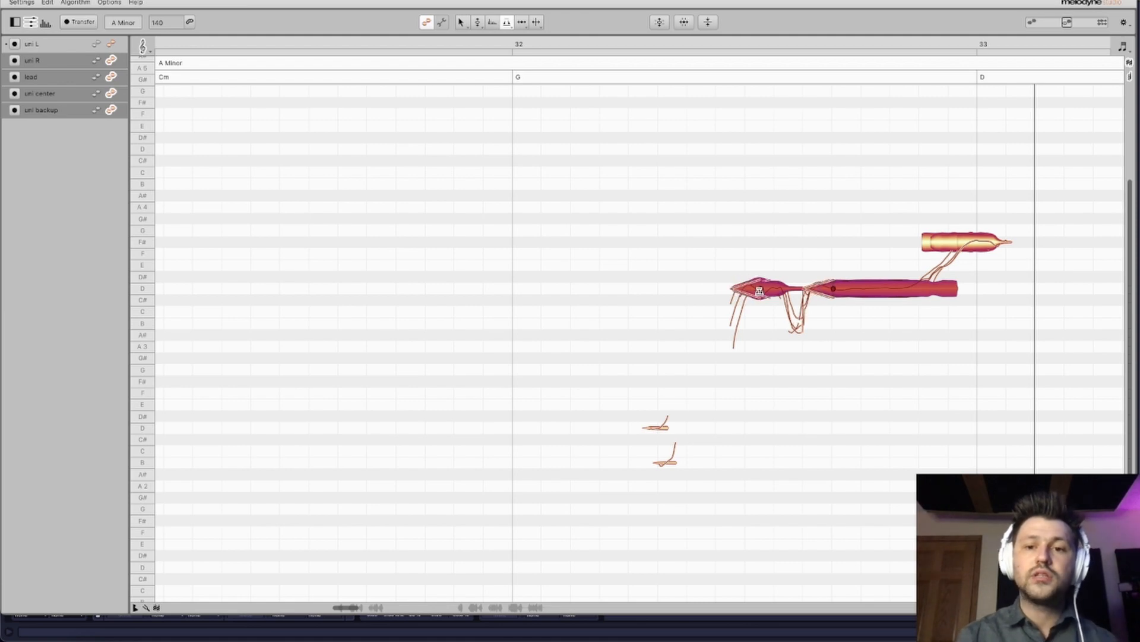
left_click_drag(760, 249, 754, 343)
left_click_drag(738, 292, 758, 289)
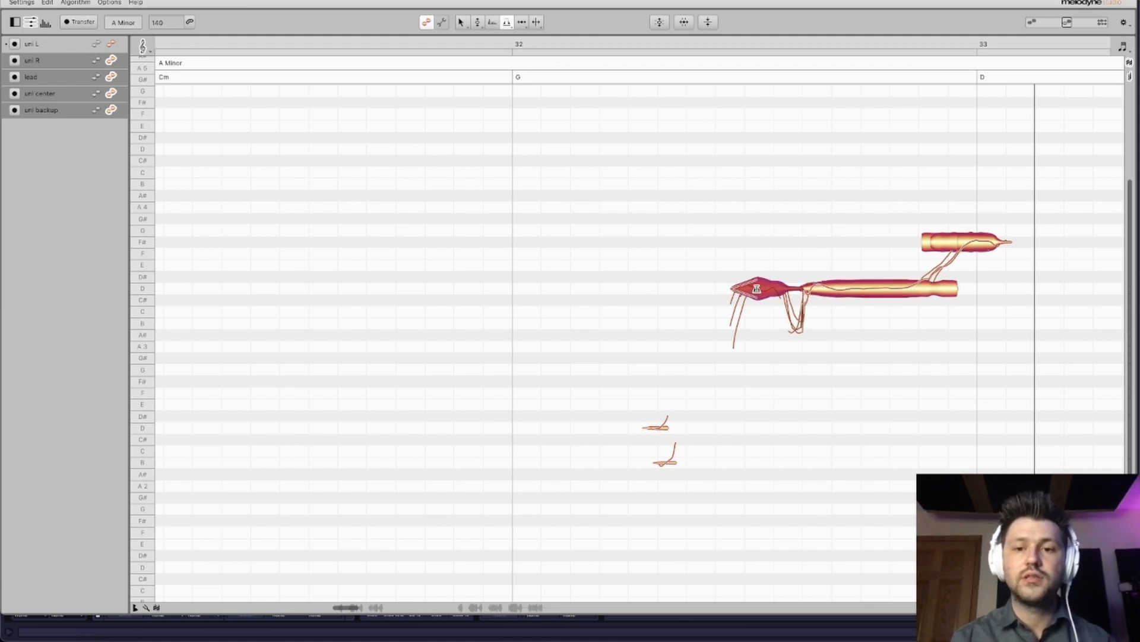
left_click(670, 105)
left_click_drag(774, 147, 911, 401)
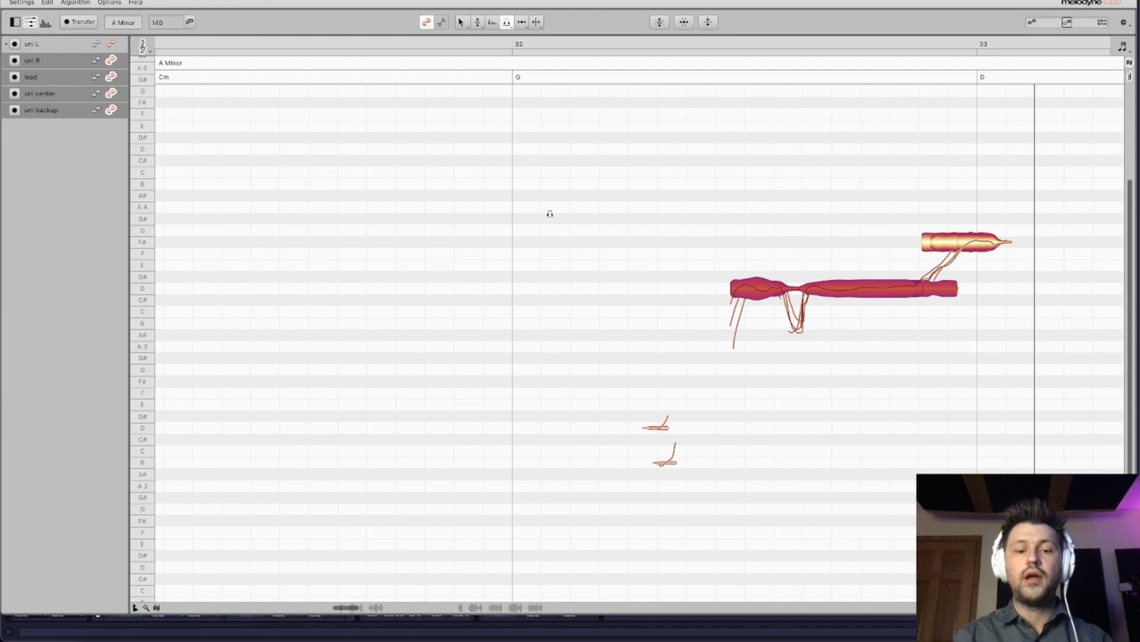
key("ctrl+z")
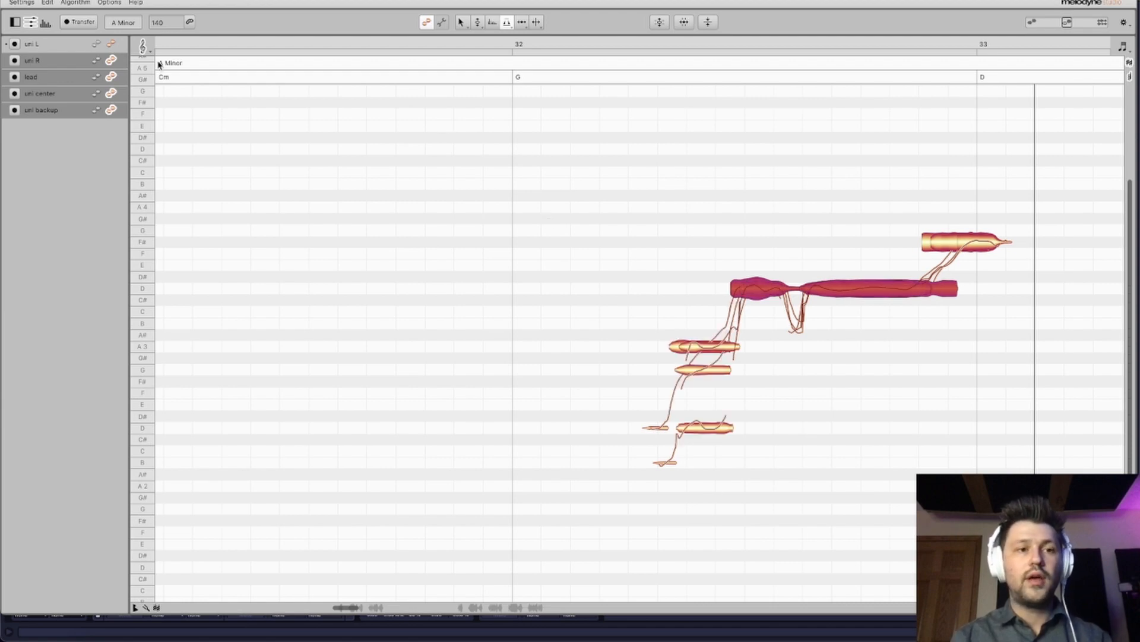
Try the Time Tool on the lead's first D4 note in bar 32.
key("F5")
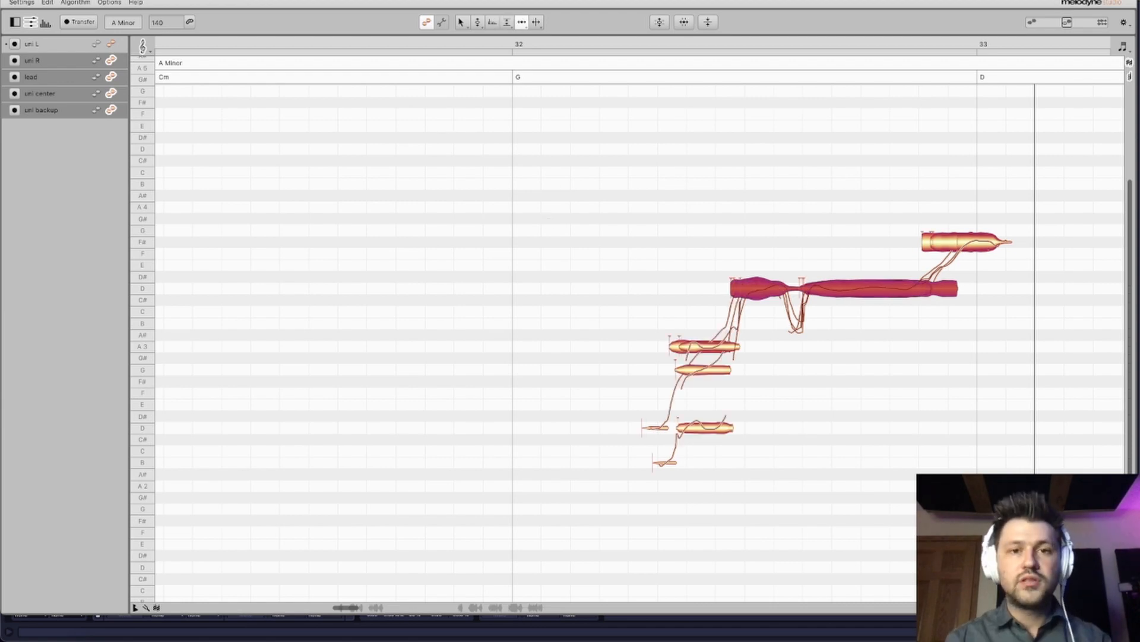
left_click(743, 289)
mouse_move(744, 289)
left_mouse_down()
mouse_move(727, 290)
mouse_move(742, 292)
left_mouse_up()
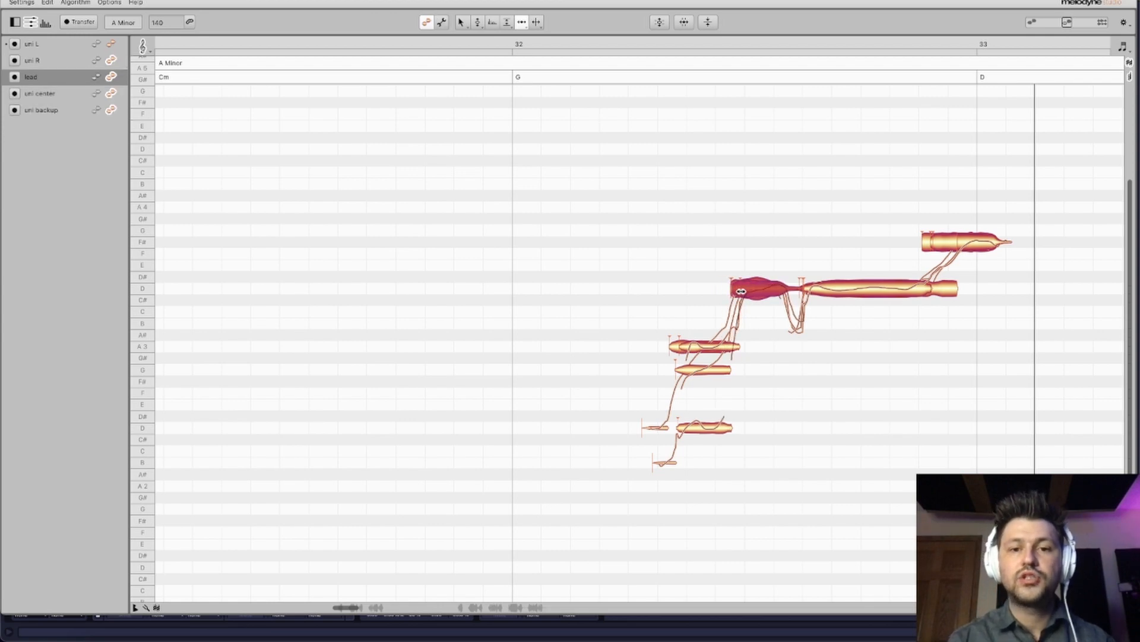
Examine the pitch grid's snap options, including No Snap, Chromatic Snap and Key Snap.
left_click(110, 3)
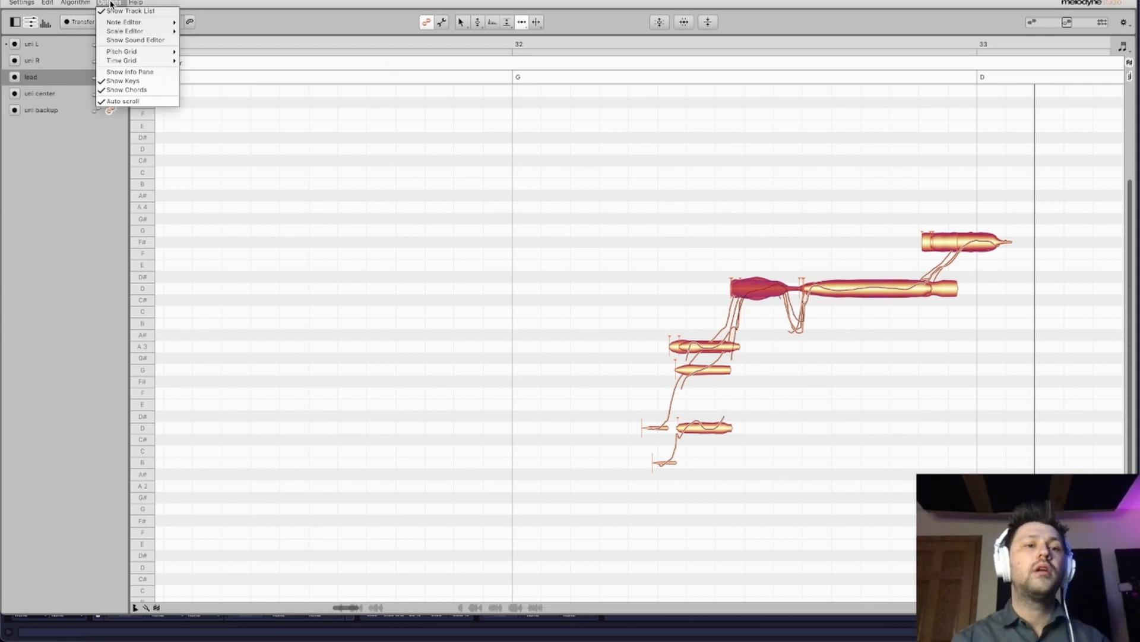
mouse_move(145, 62)
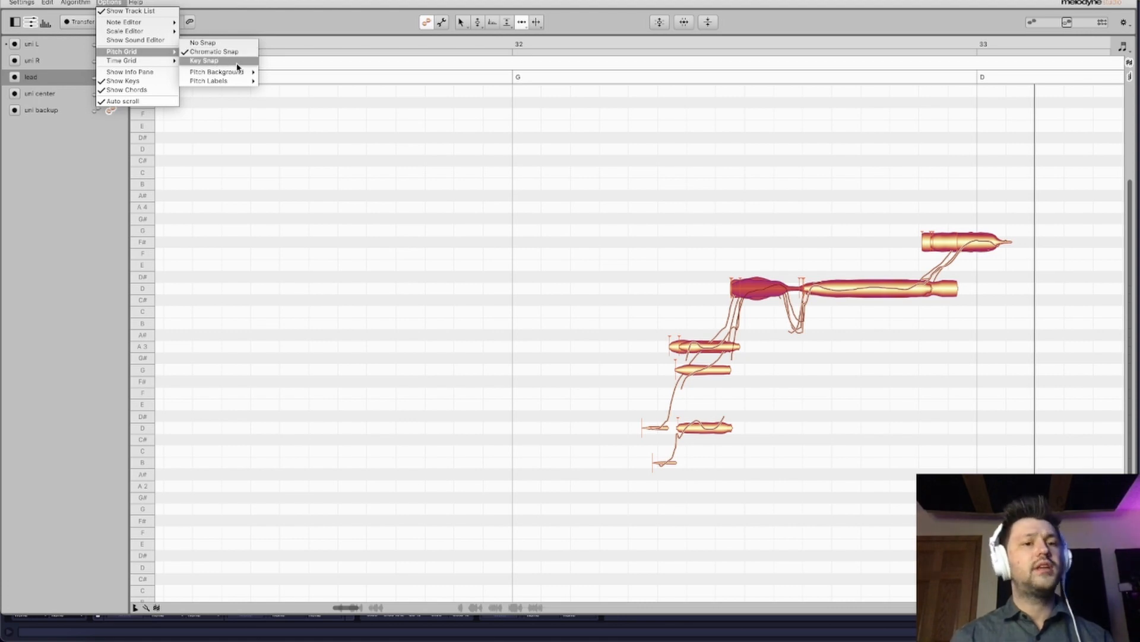
left_click(425, 246)
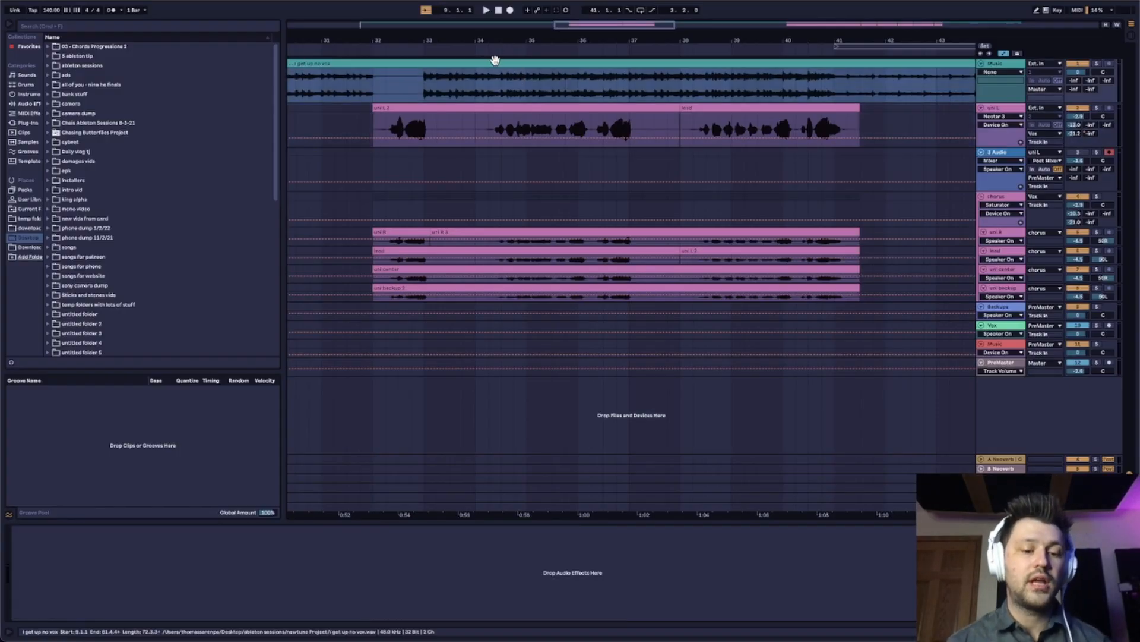
Switch to Ableton Live and add Celemony's Melodyne VST3 plug-in to the Music track.
left_click(30, 123)
double_click(53, 64)
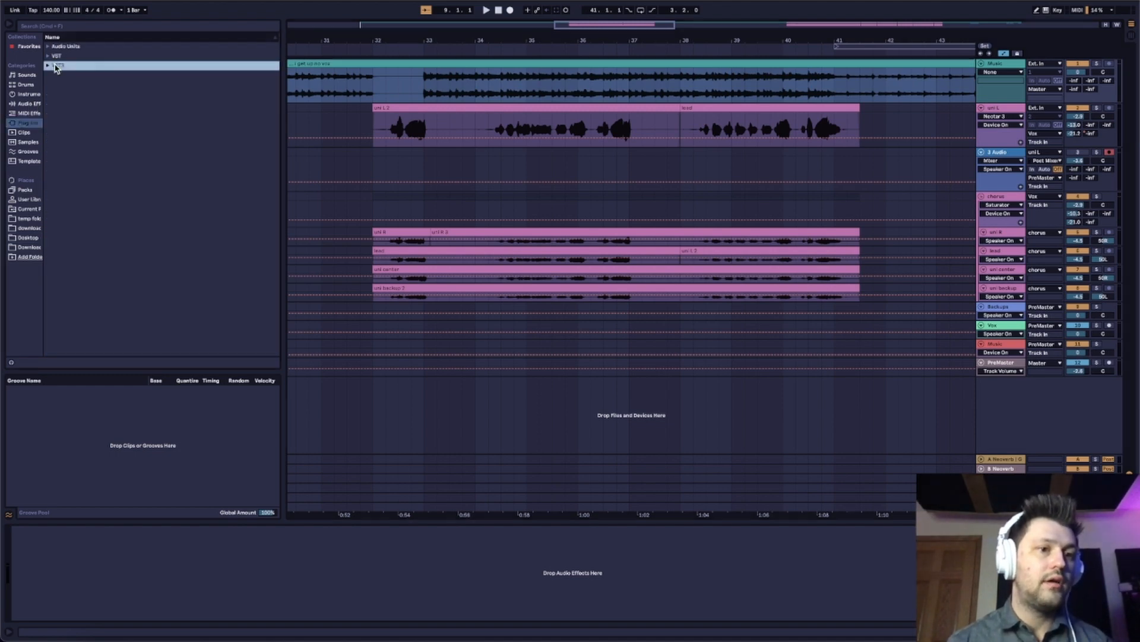
left_click(67, 144)
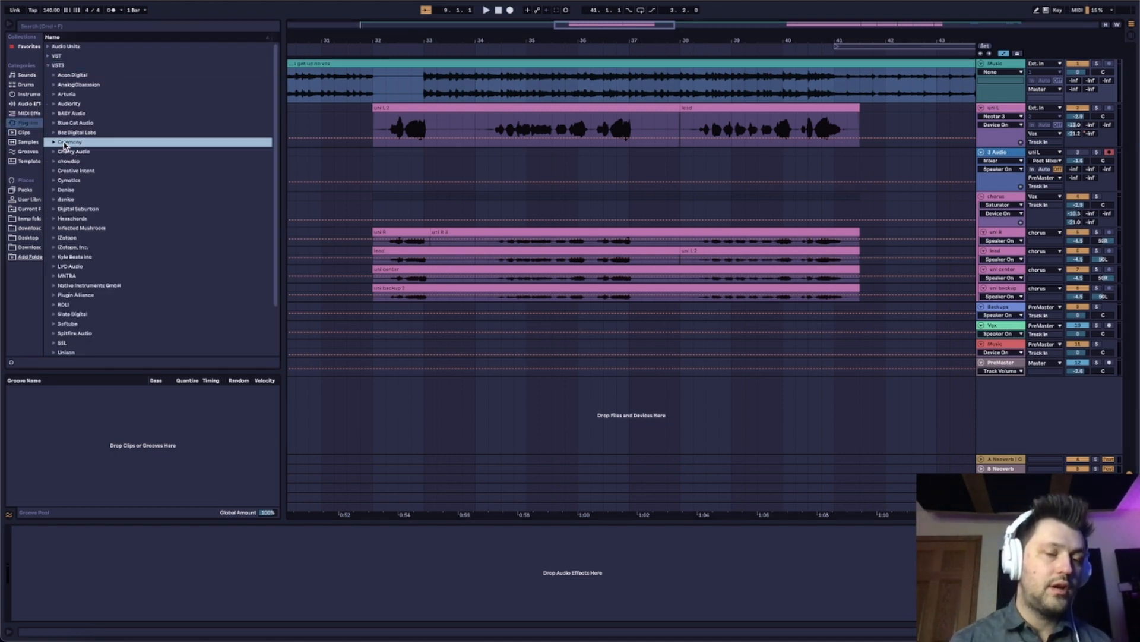
left_click(53, 142)
left_click(68, 152)
left_click_drag(225, 143, 377, 112)
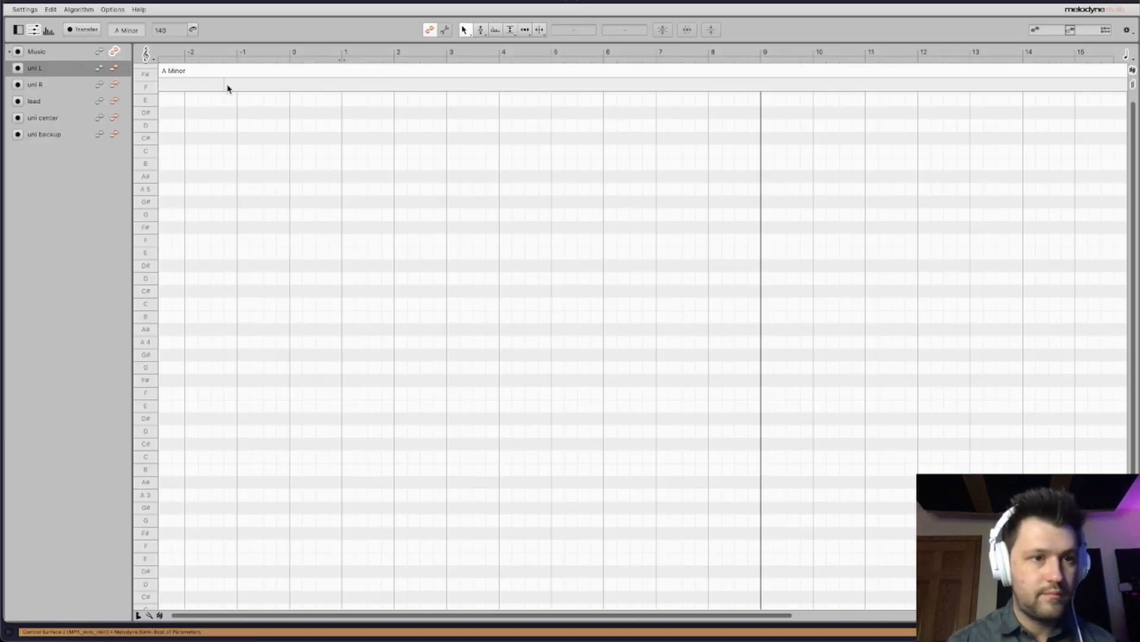
Transfer the Music track's audio into Melodyne by playing the arrangement from 31.4.1 to just past the vocals' end in bar 41.
left_click(80, 33)
left_click(6, 2)
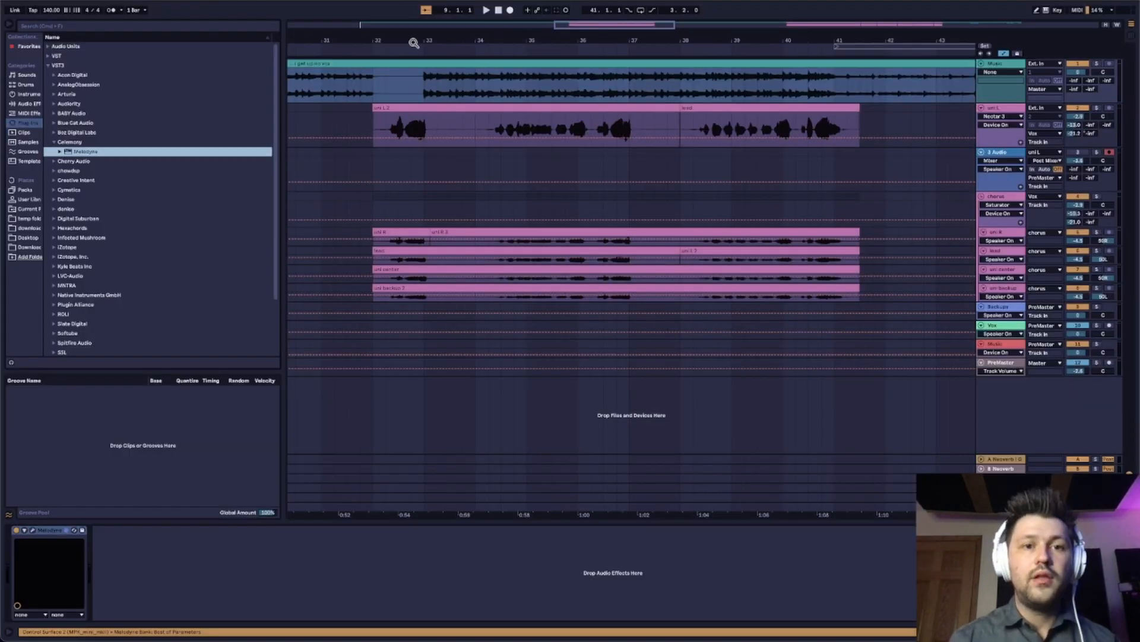
left_click(367, 91)
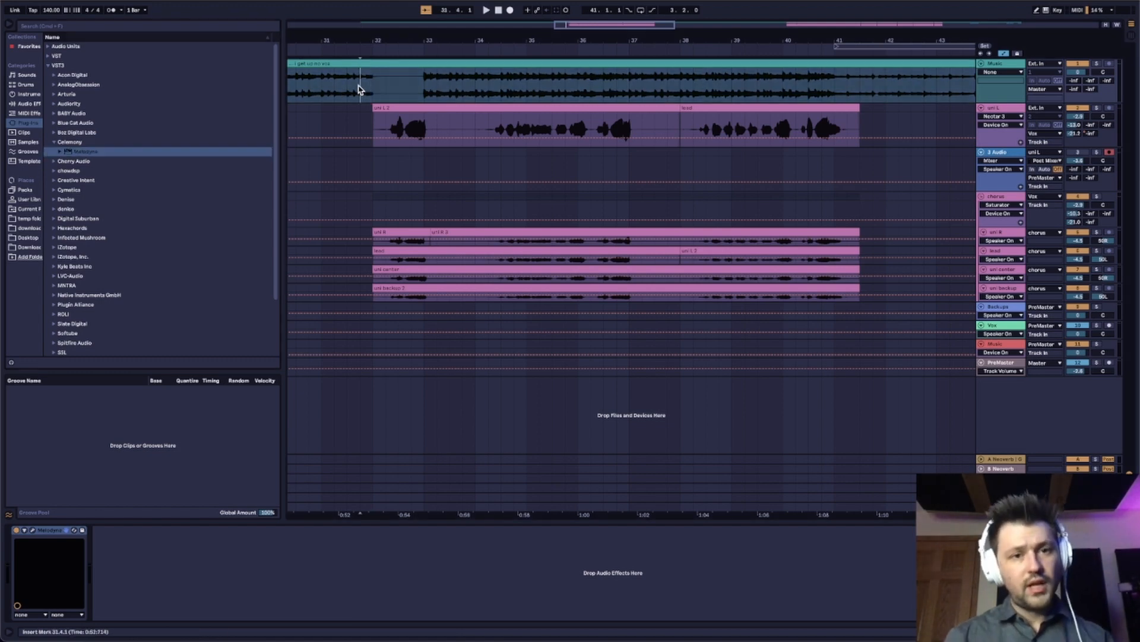
key("space")
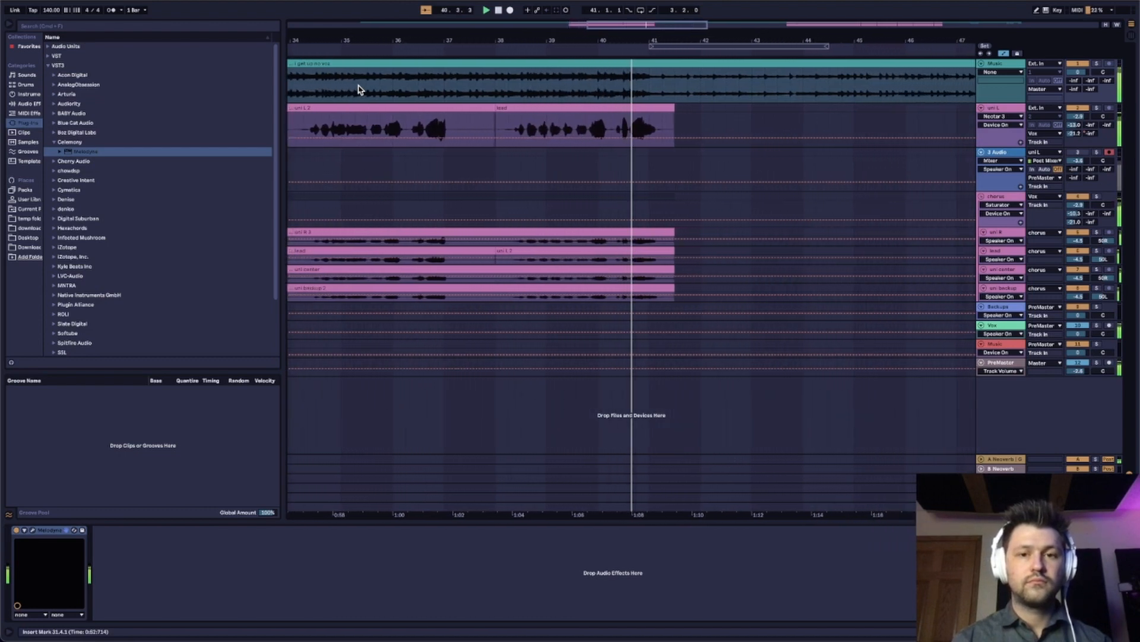
key("space")
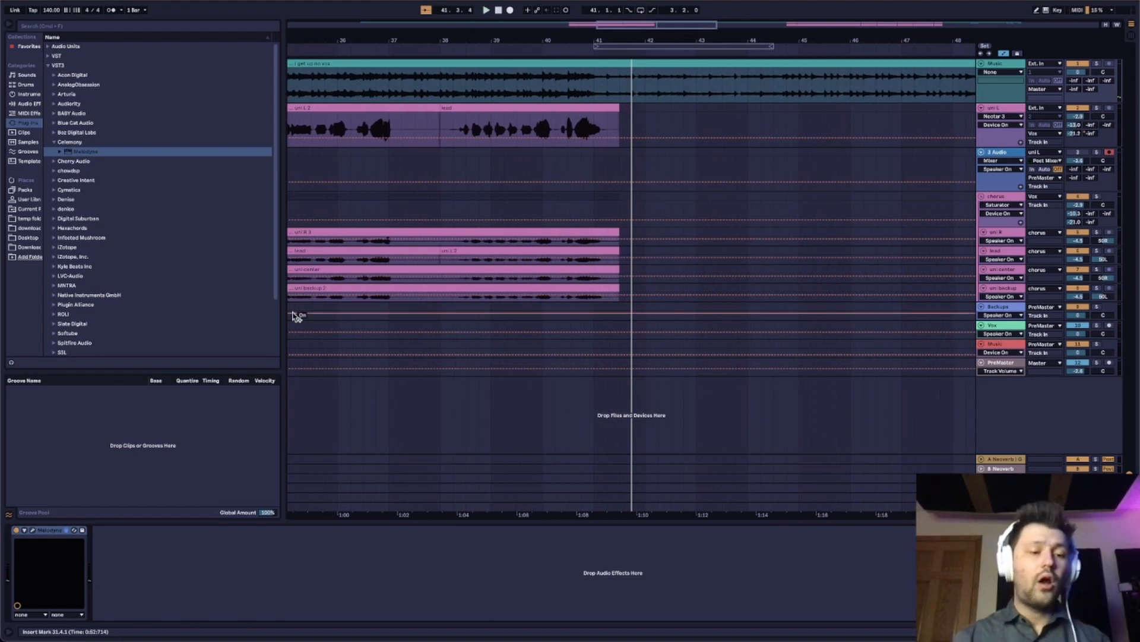
Open the Music track's transferred audio in Melodyne, select all its notes and check the detection algorithm.
left_click(33, 530)
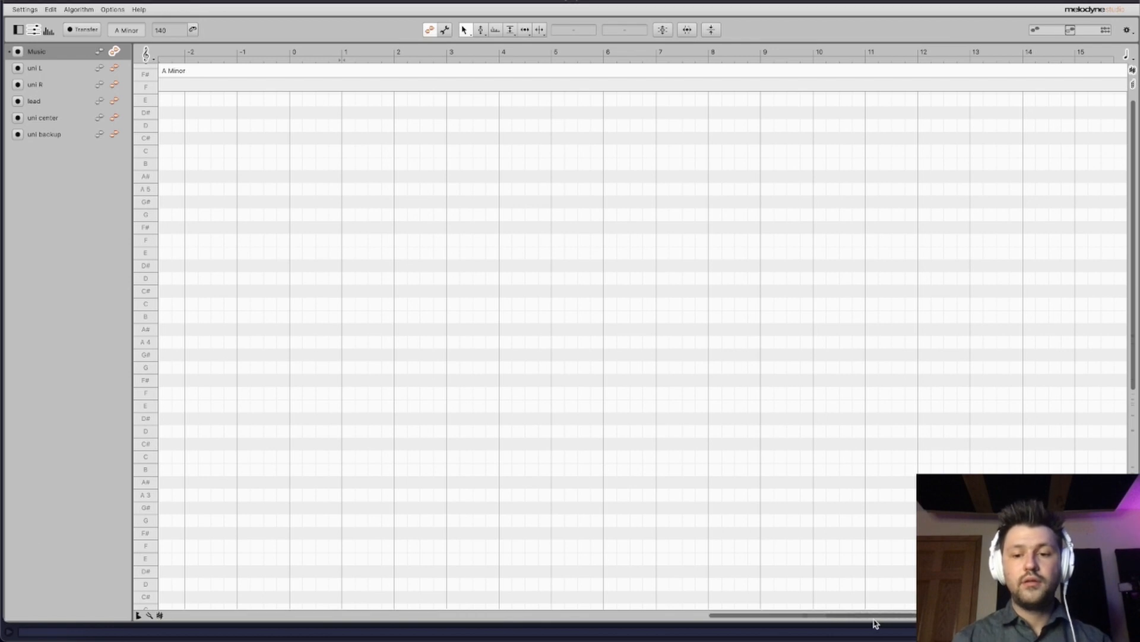
key("ctrl+a")
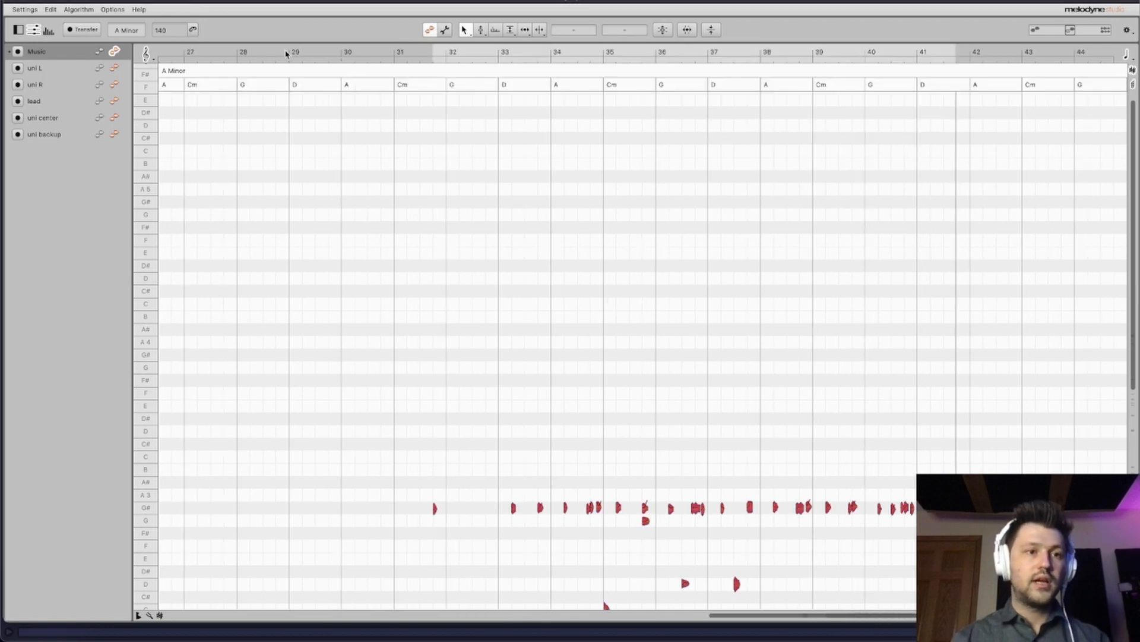
left_click(79, 9)
left_click(79, 9)
left_click(79, 9)
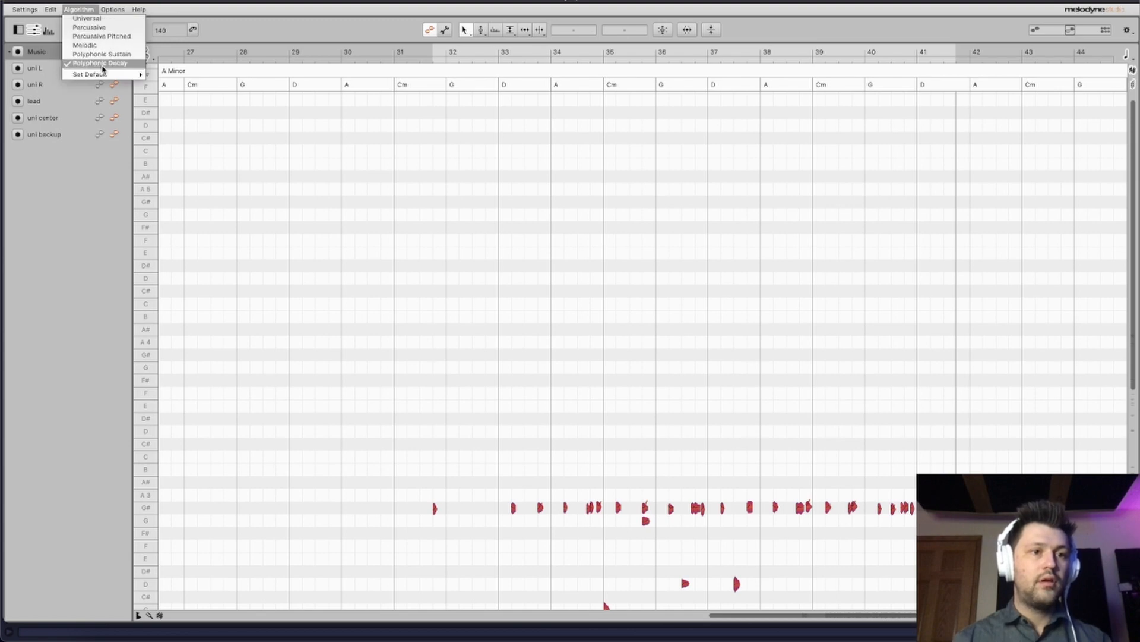
left_click(445, 326)
scroll(445, 326, "down", 5)
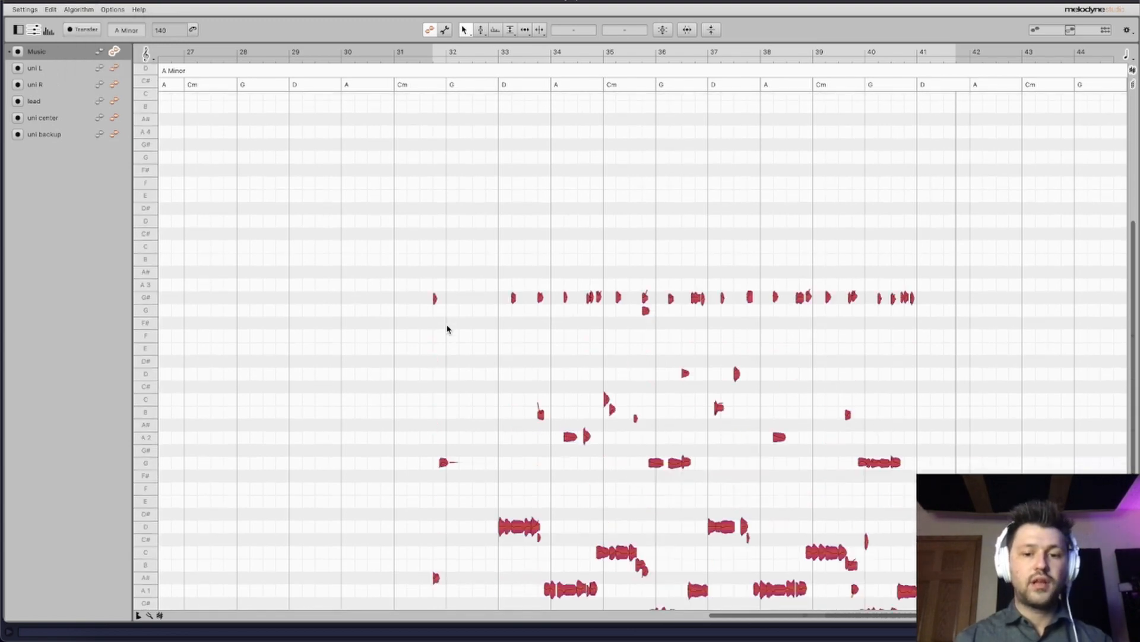
Analyze the chords and the keys of the Music track's selected notes.
left_click(35, 12)
mouse_move(51, 10)
mouse_move(84, 86)
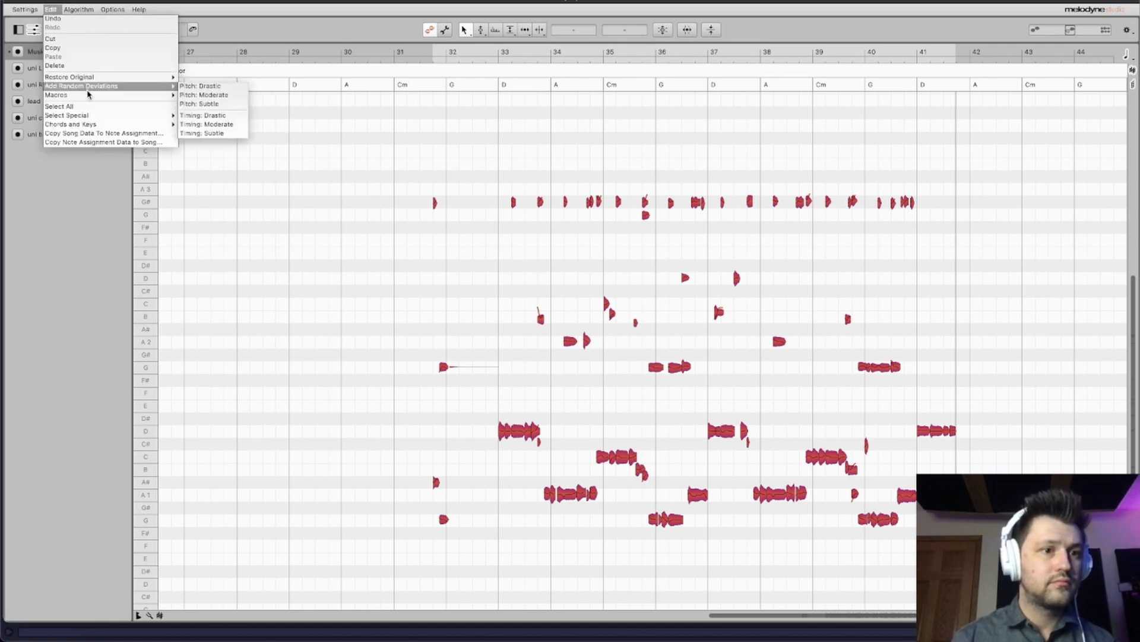
mouse_move(96, 126)
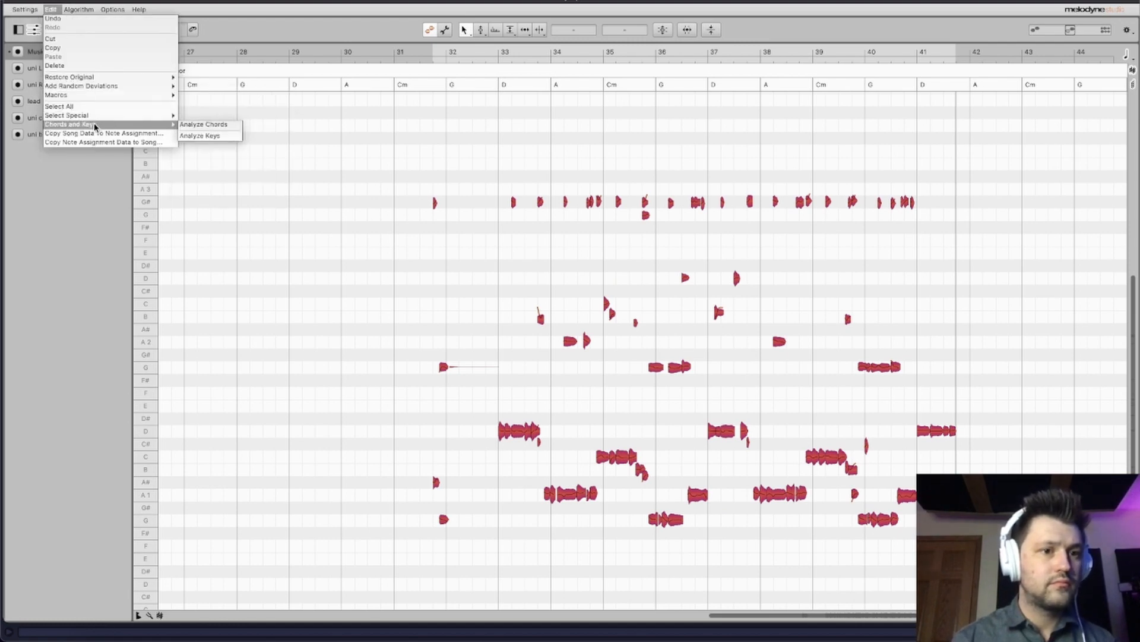
left_click(191, 125)
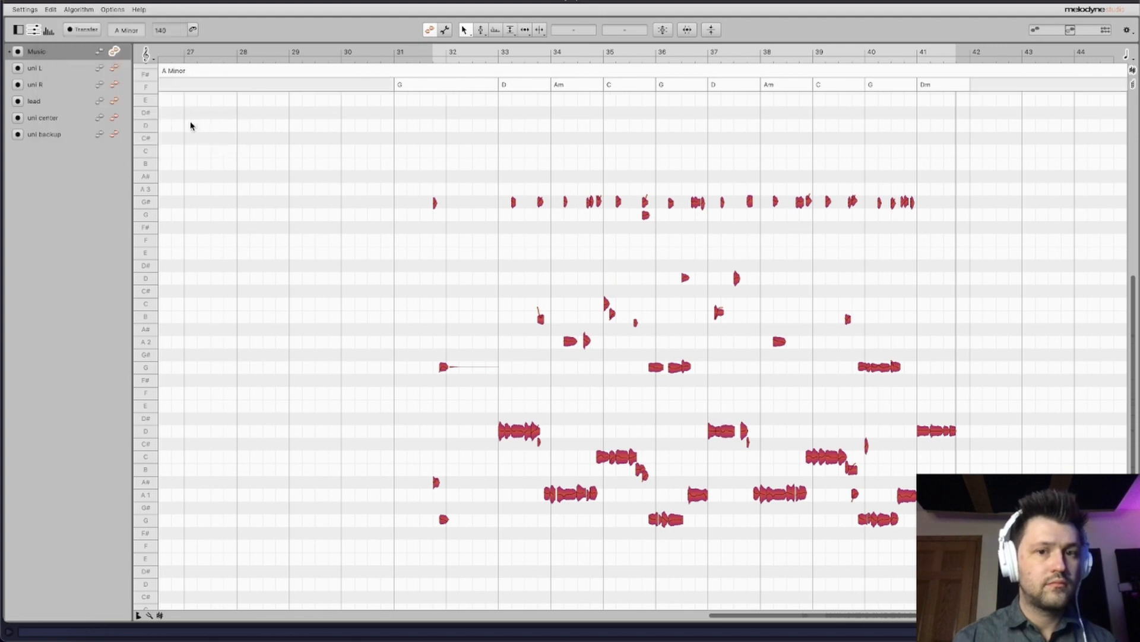
left_click(82, 9)
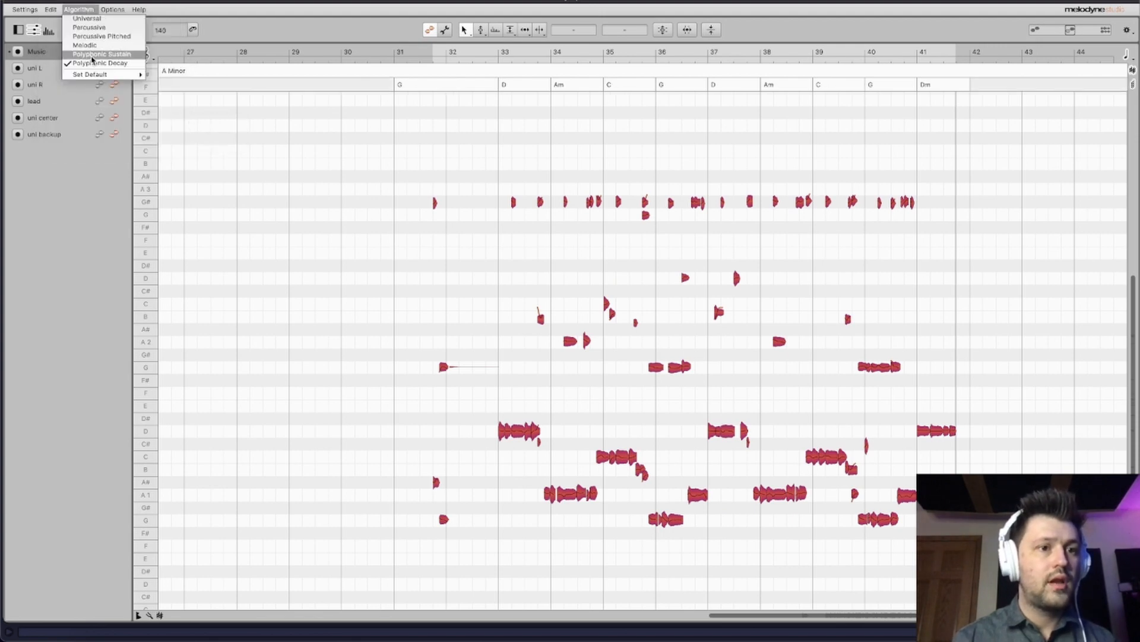
mouse_move(55, 12)
mouse_move(107, 125)
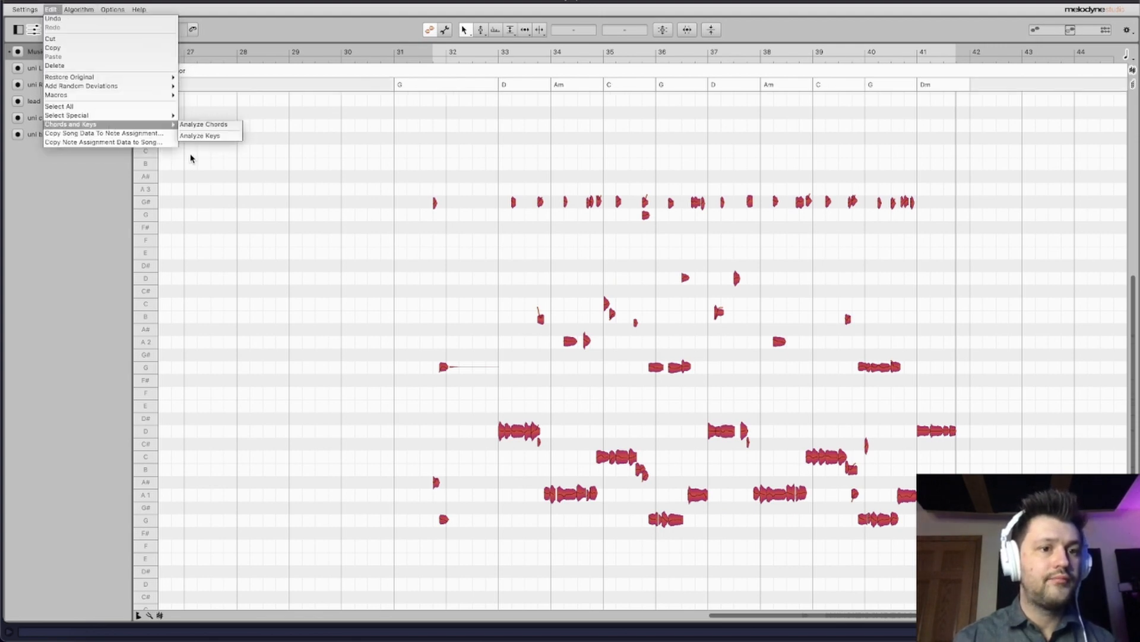
left_click(196, 134)
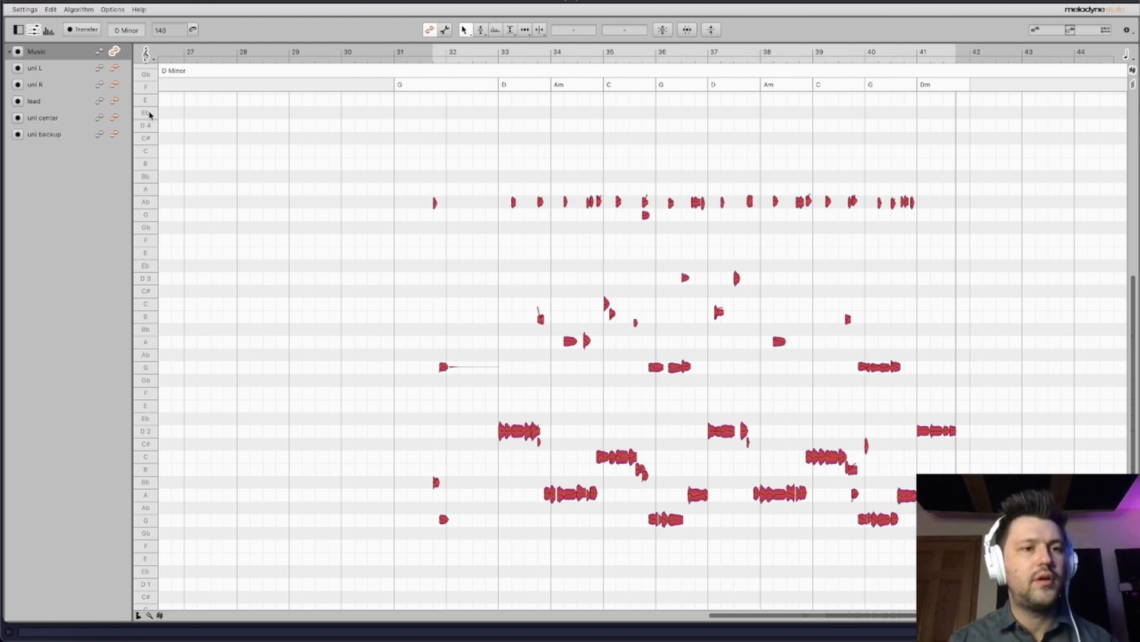
Show the uni R track's notes for editing and set the pitch grid to Key Snap.
left_click(114, 69)
left_click(115, 85)
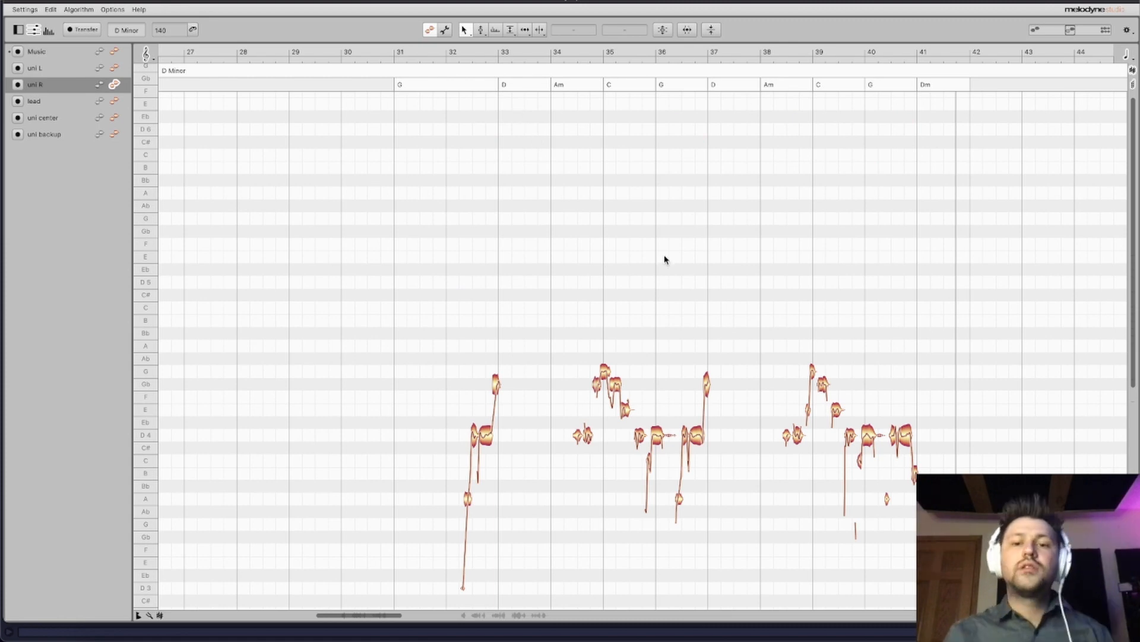
left_click(155, 60)
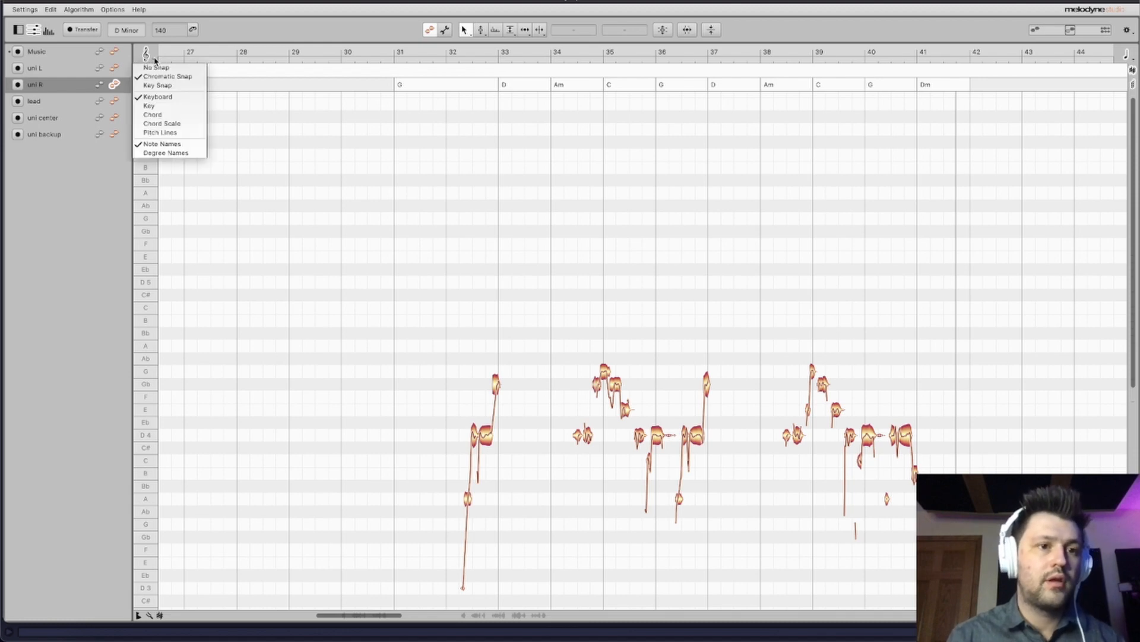
left_click(171, 86)
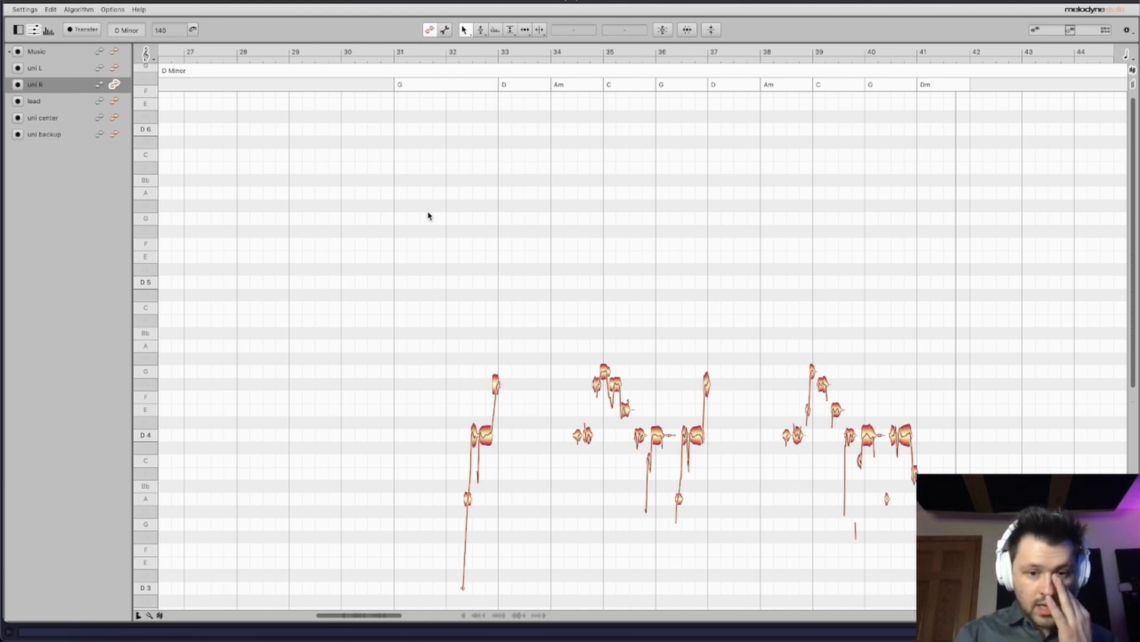
Change the song's key in the key track to D Major.
left_click(176, 75)
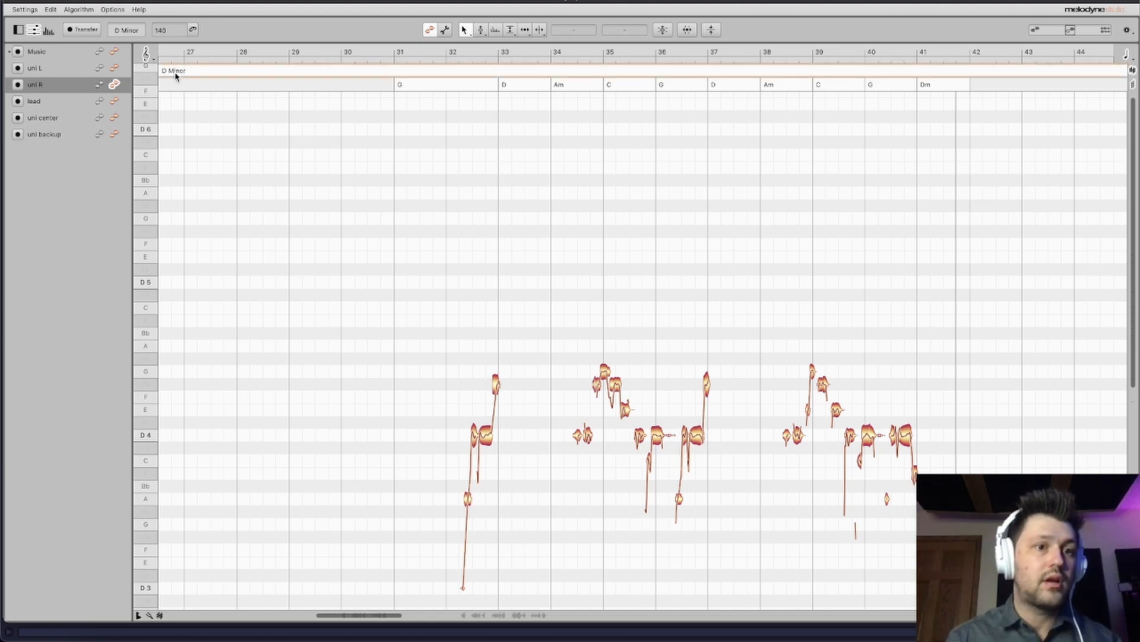
left_click(169, 74)
left_click(168, 74)
double_click(169, 74)
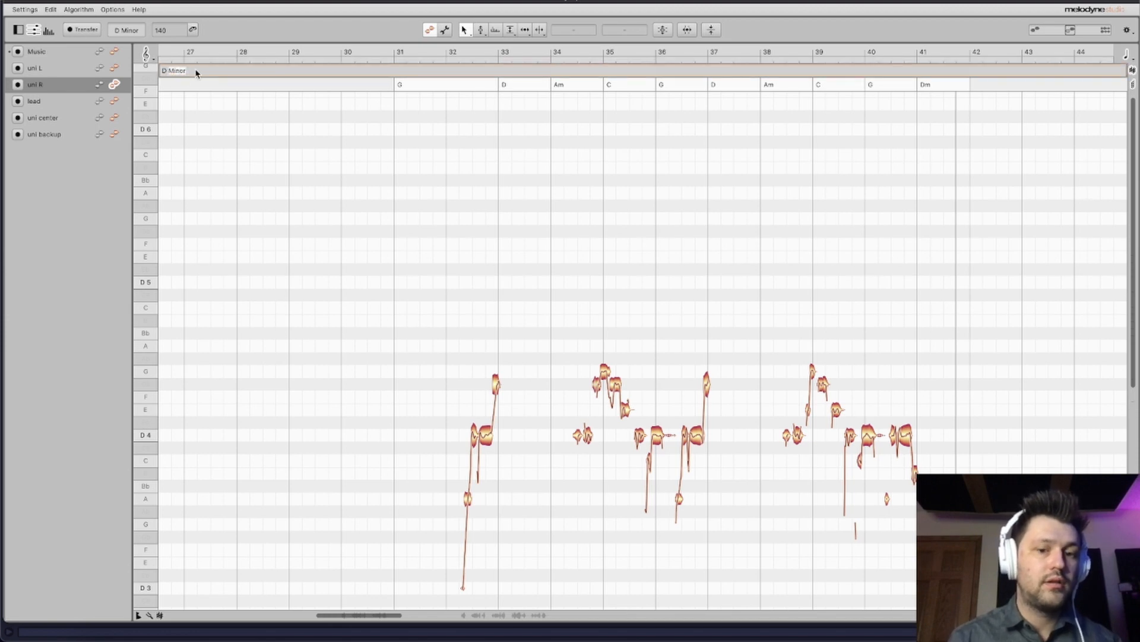
type("D major")
key("BackSpace")
key("BackSpace")
key("BackSpace")
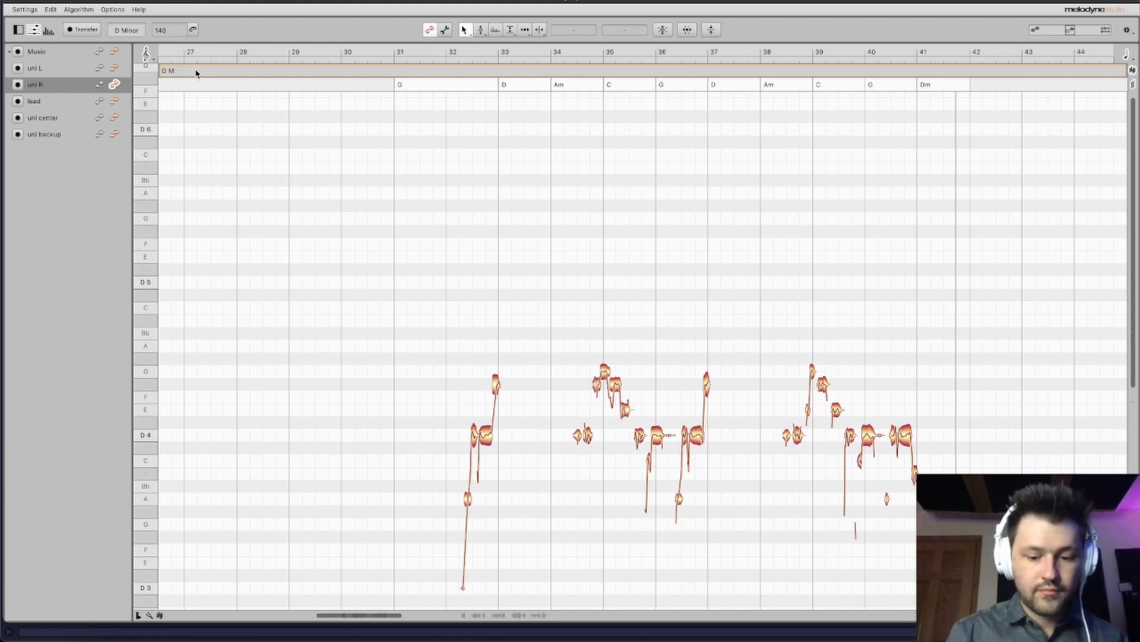
type("Major")
key("Return")
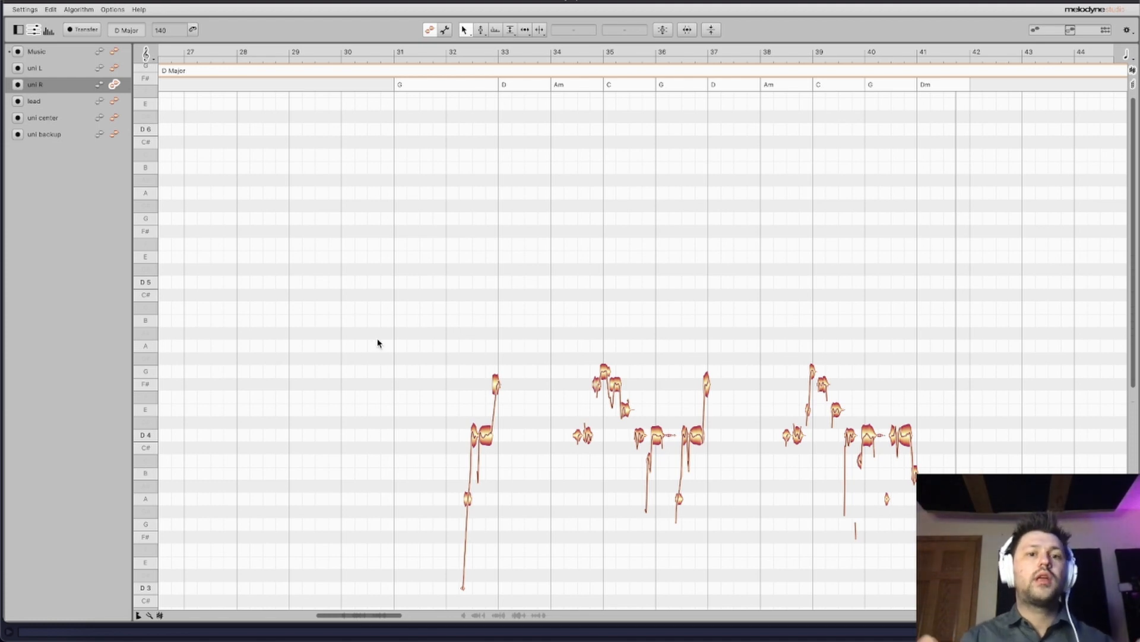
scroll(654, 254, "right", 3)
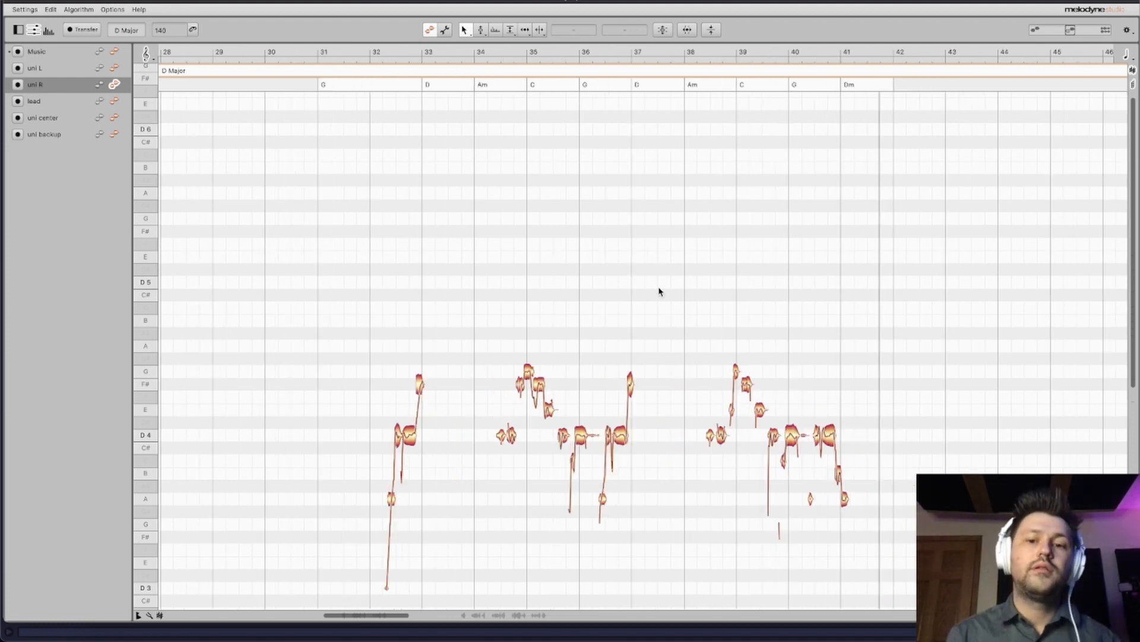
left_click(154, 61)
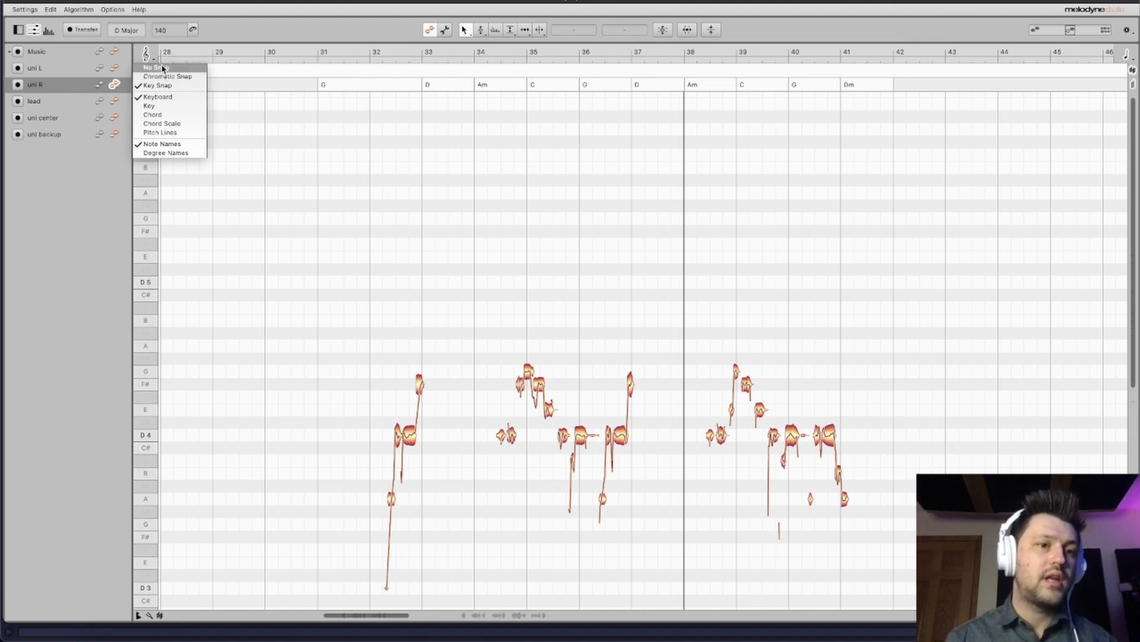
left_click(308, 206)
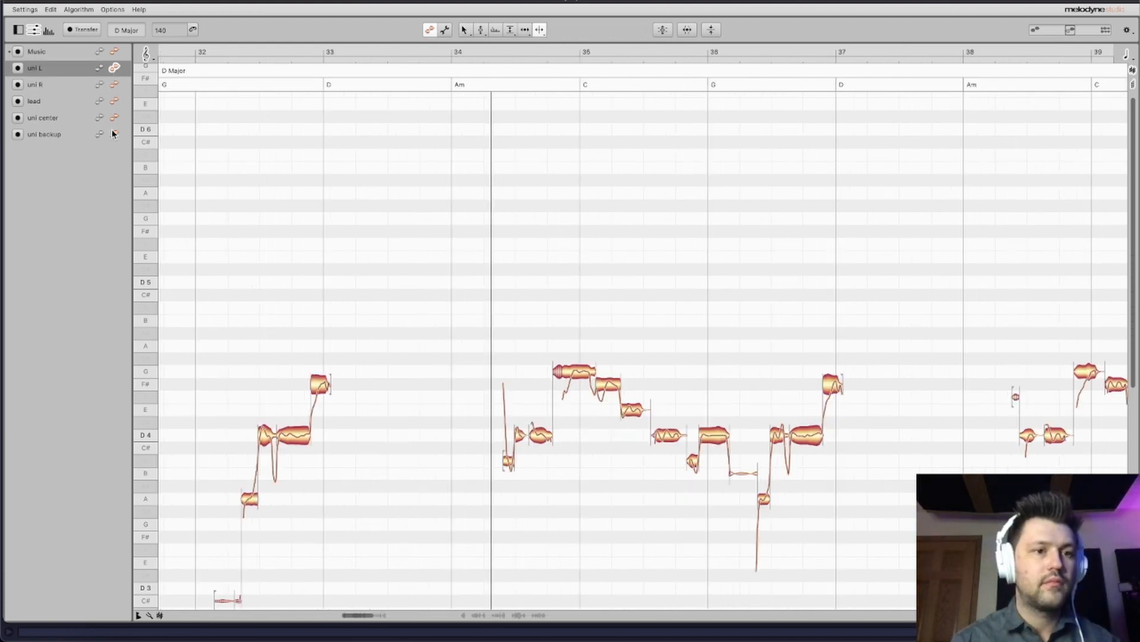
Show the notes of all five vocal tracks, uni L through uni backup, together for editing.
left_click(114, 133, "shift")
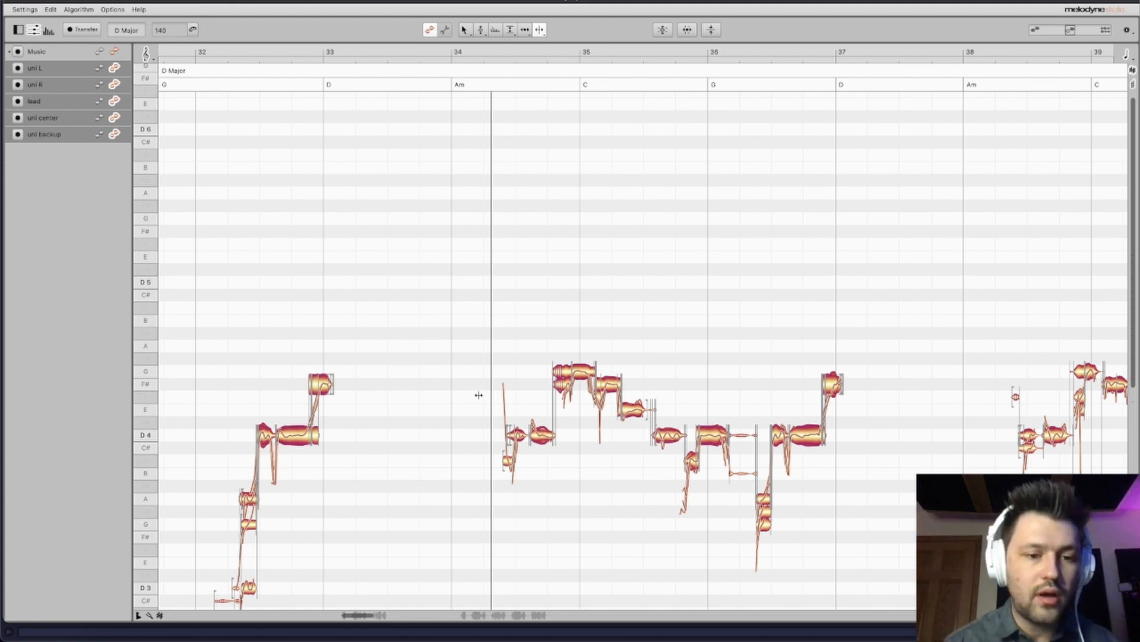
scroll(479, 395, "left", 5)
scroll(849, 435, "down", 5)
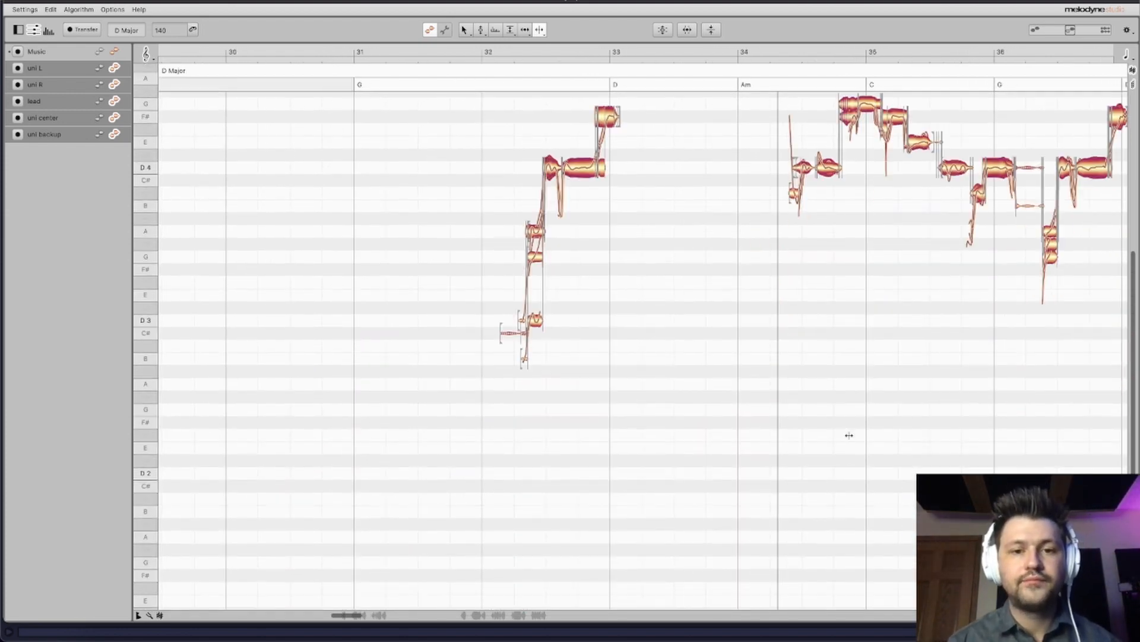
Move the mismatched low notes in bar 32 up to A3 with the Pitch tool and align the low pickup notes on D3.
left_click(483, 34)
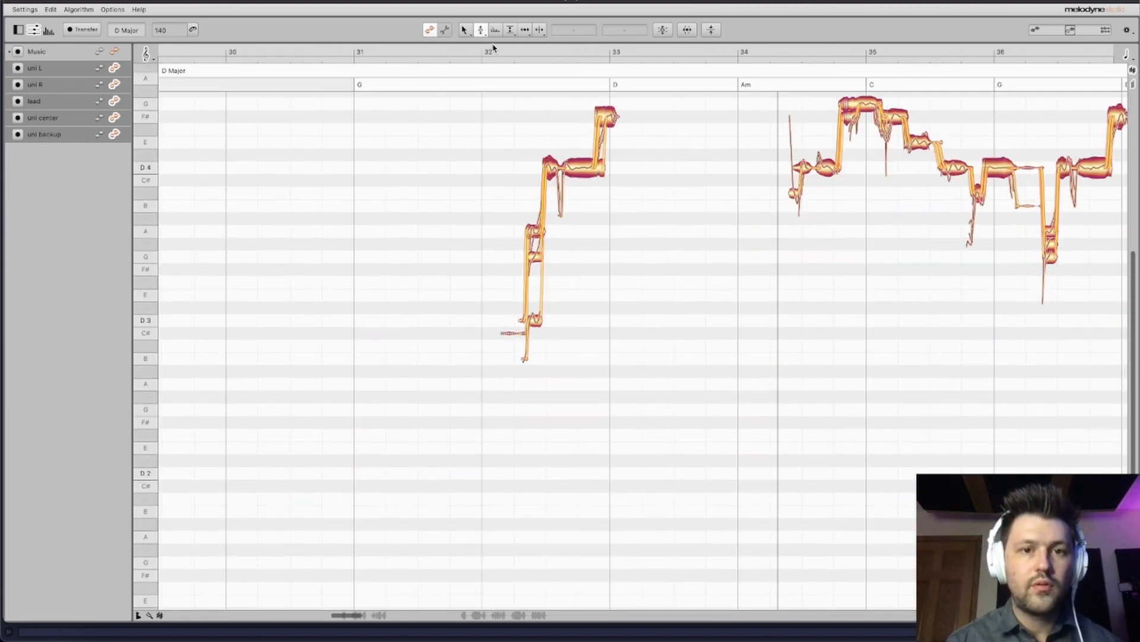
left_click_drag(529, 52, 533, 142)
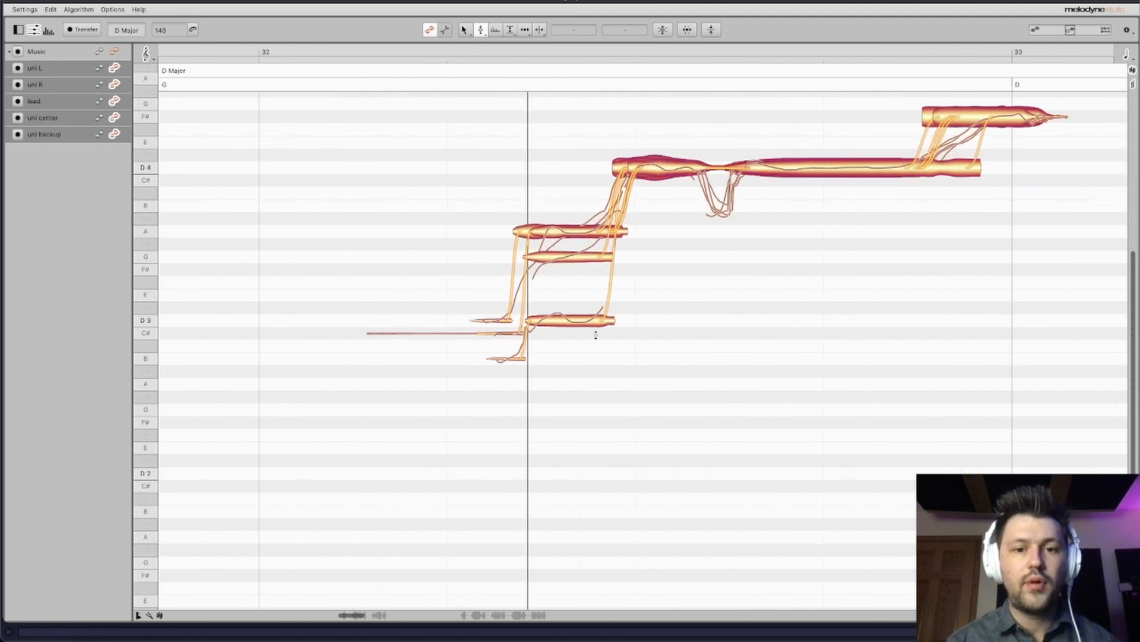
left_click_drag(570, 325, 575, 235)
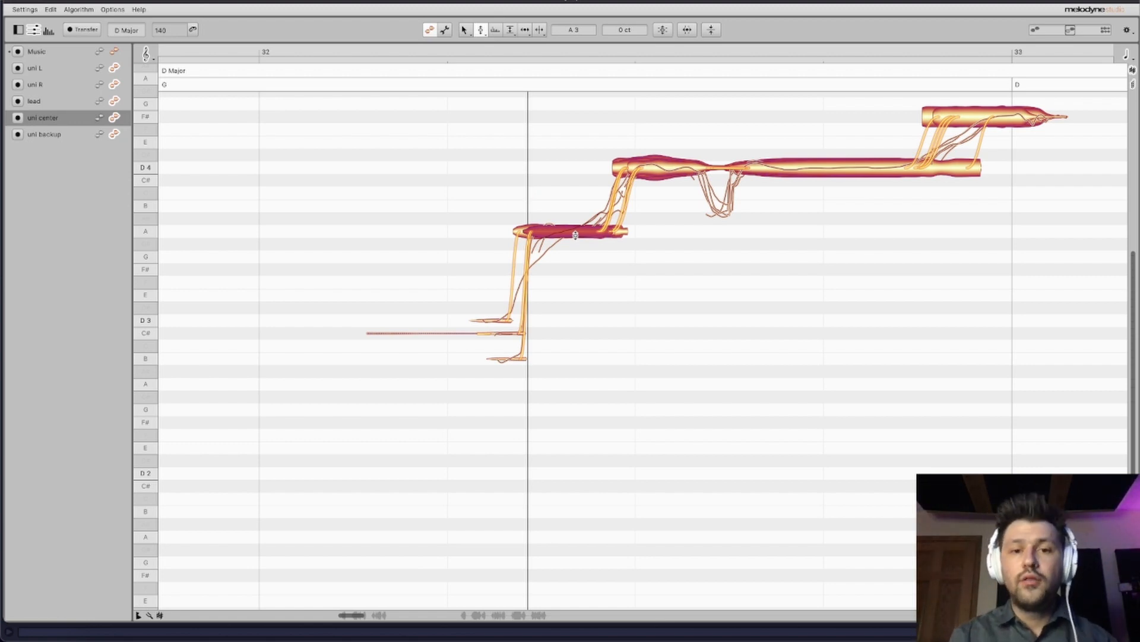
left_click_drag(528, 351, 504, 319)
left_click(472, 332)
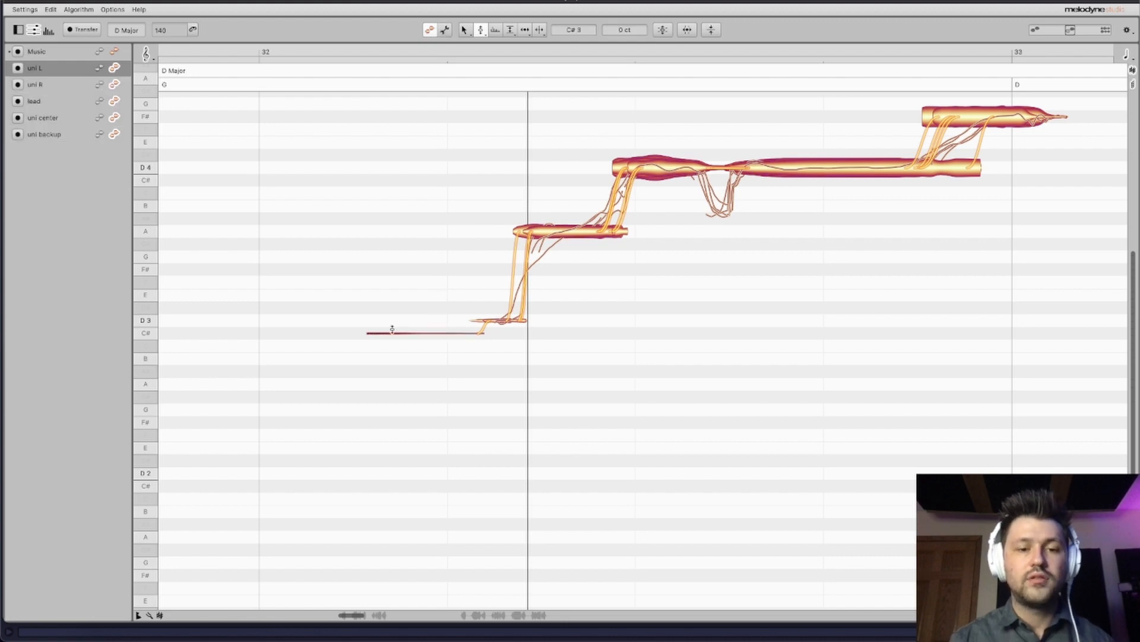
left_click(403, 295)
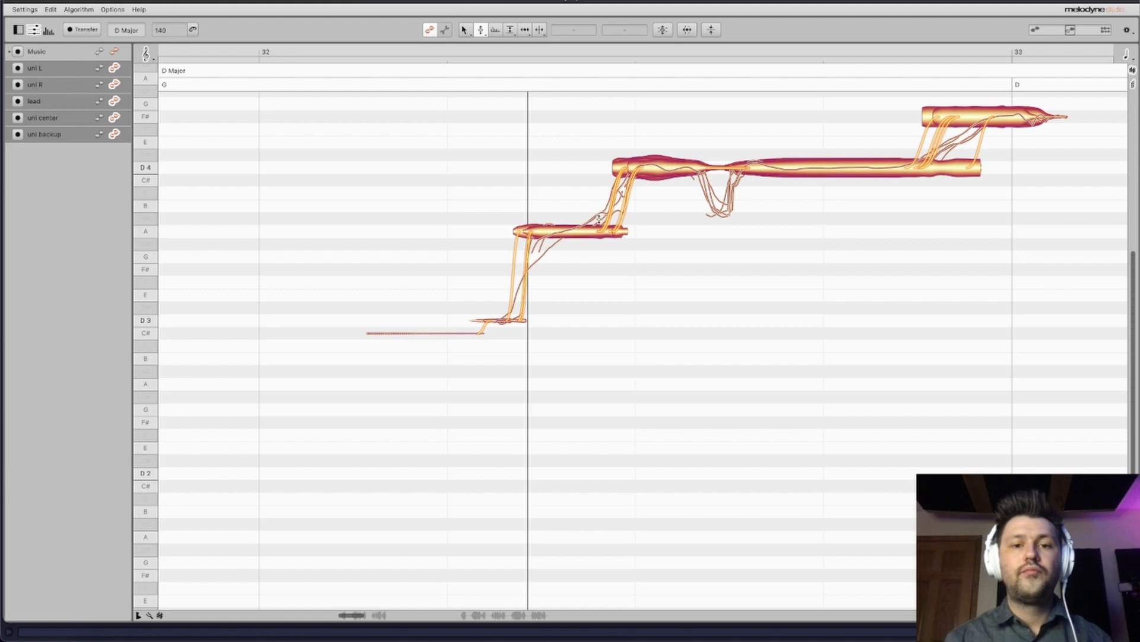
Activate the Time tool and spread the overlapping notes of the vocal tracks apart vertically.
left_click(524, 31)
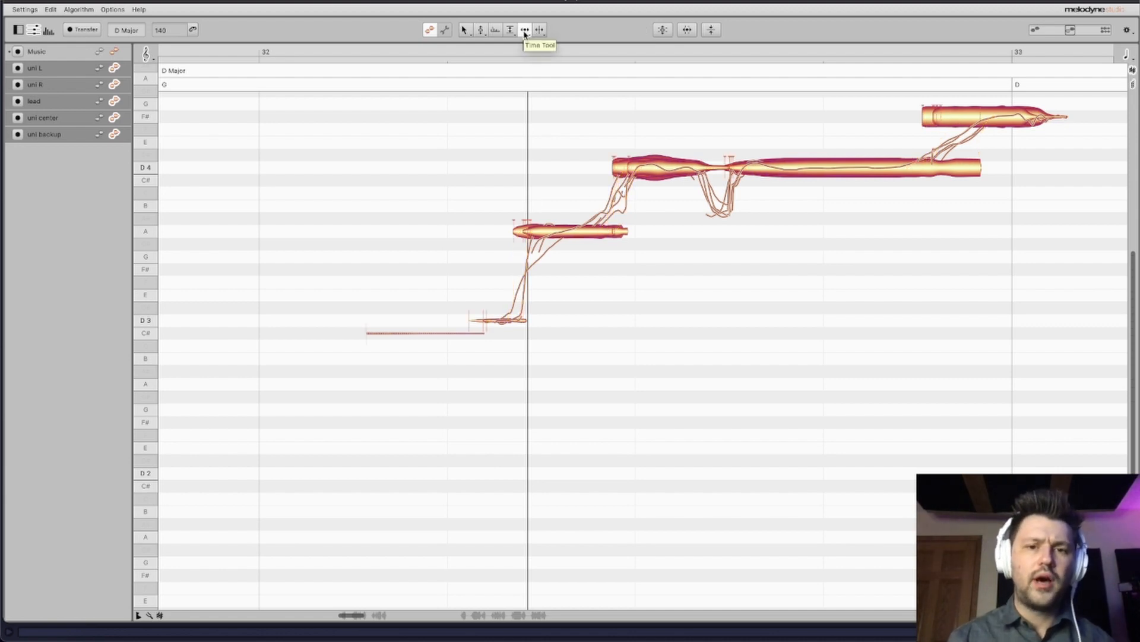
scroll(548, 207, "up", 3)
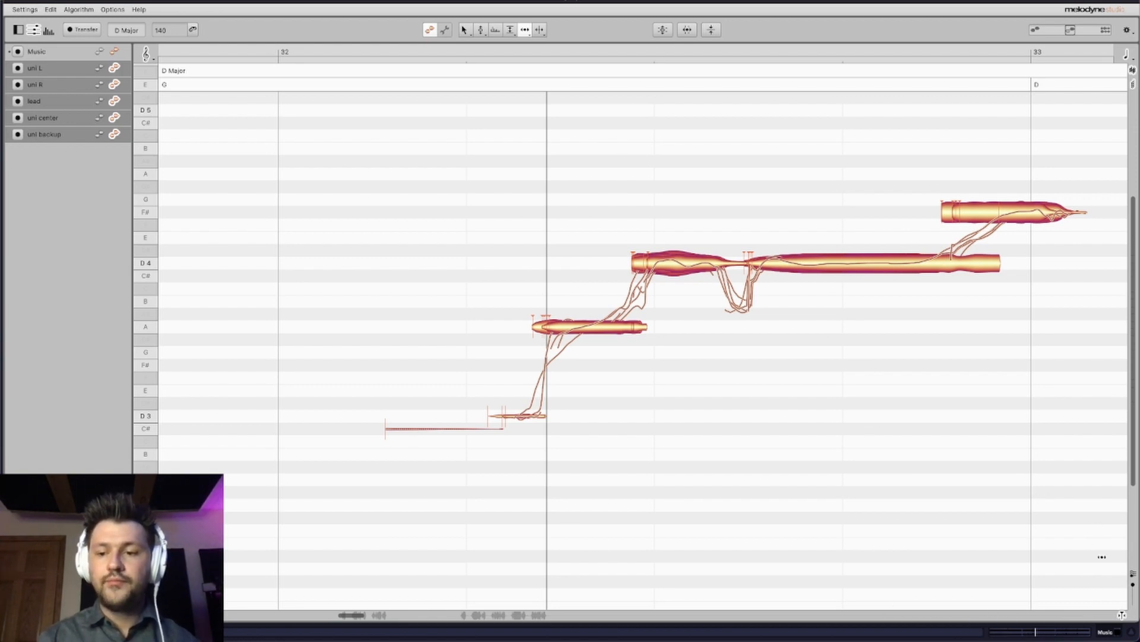
left_click(1133, 575)
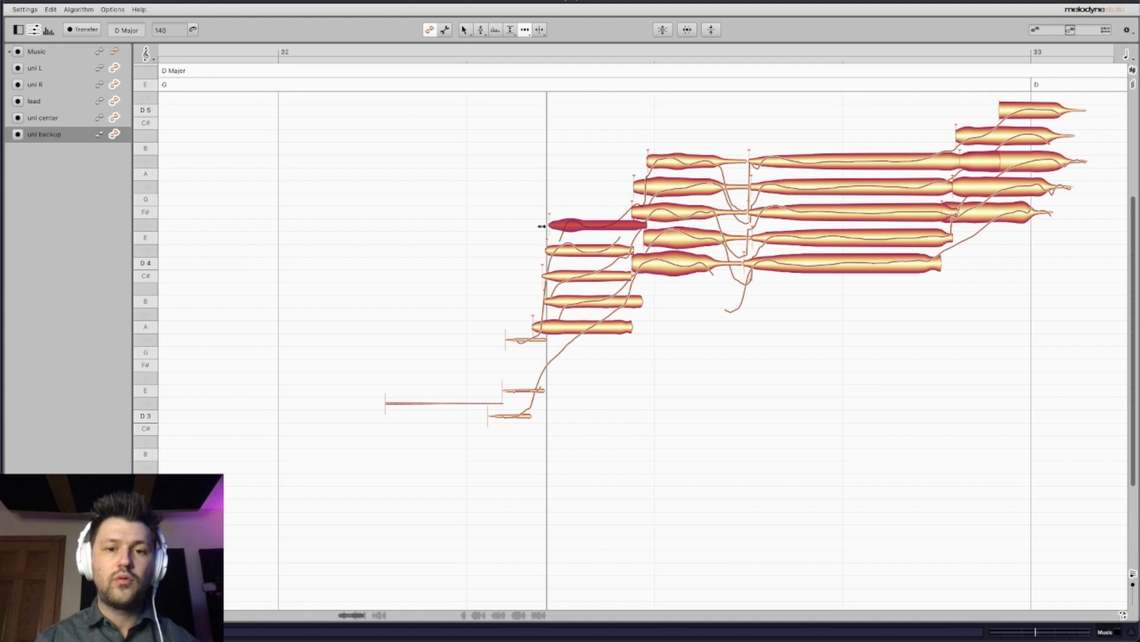
Deactivate the time grid so that notes can be moved without snapping.
left_click(117, 11)
mouse_move(125, 68)
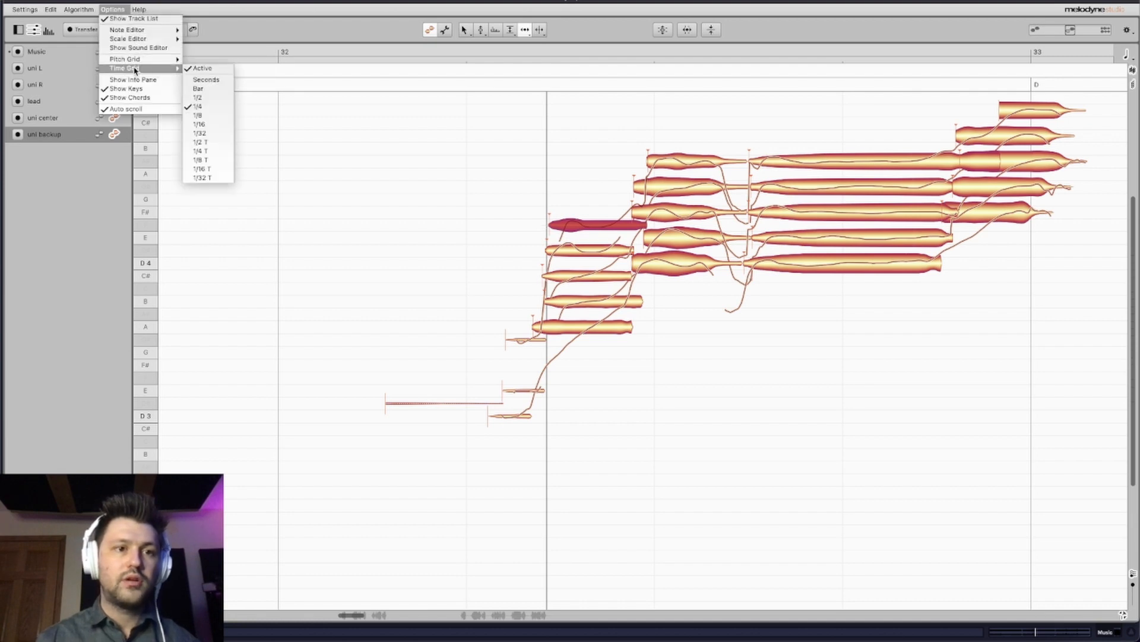
left_click(206, 68)
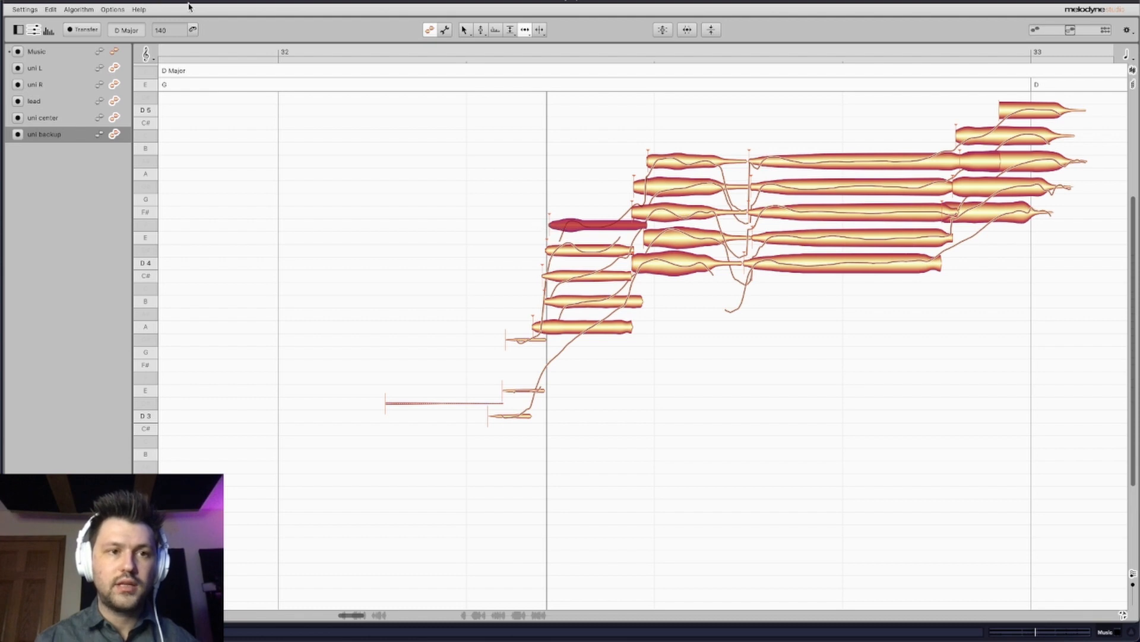
left_click(111, 10)
mouse_move(126, 69)
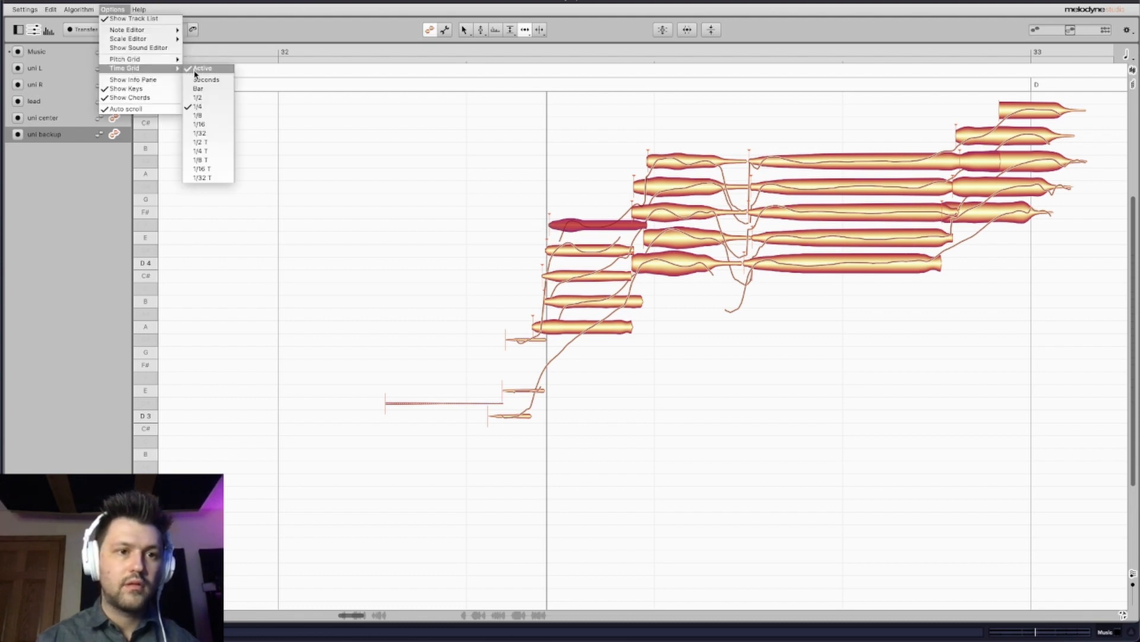
left_click(195, 73)
Align the start times of the stacked A3 notes in bar 32 across the vocal tracks, including uni backup and uni R.
mouse_move(552, 224)
left_mouse_down()
mouse_move(538, 225)
mouse_move(548, 225)
left_mouse_up()
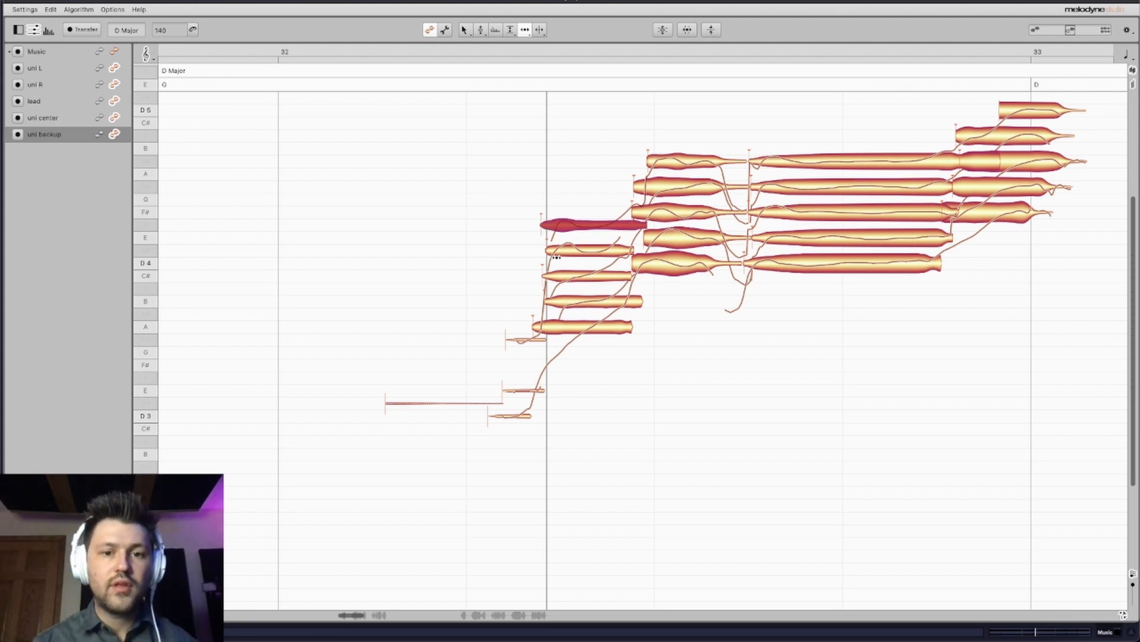
left_click(547, 250)
left_click(553, 279)
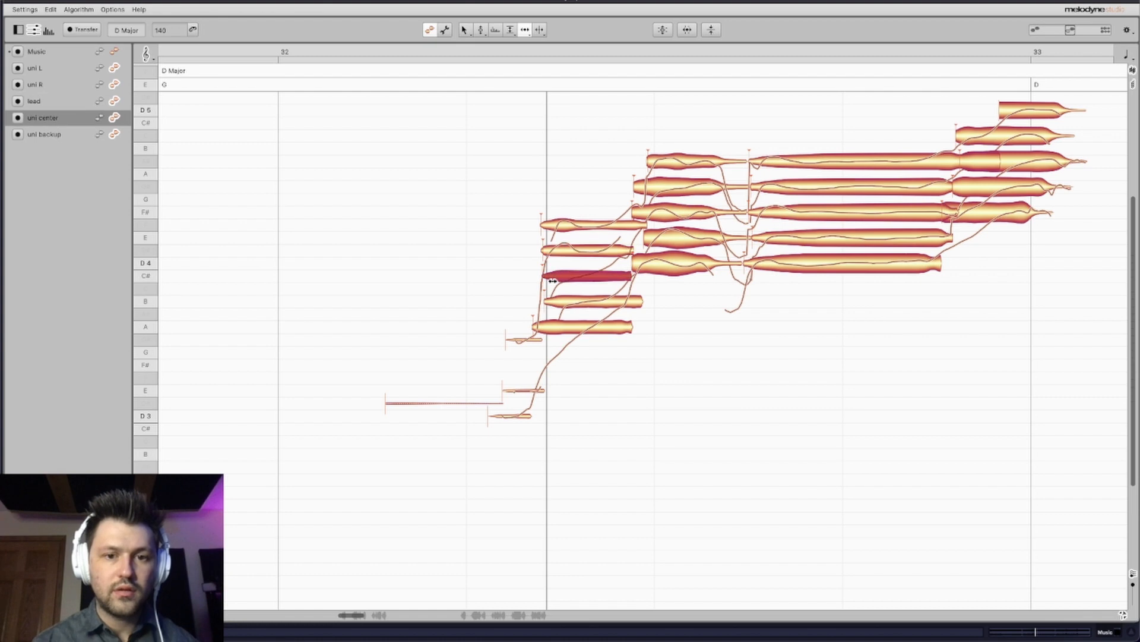
left_click(552, 308)
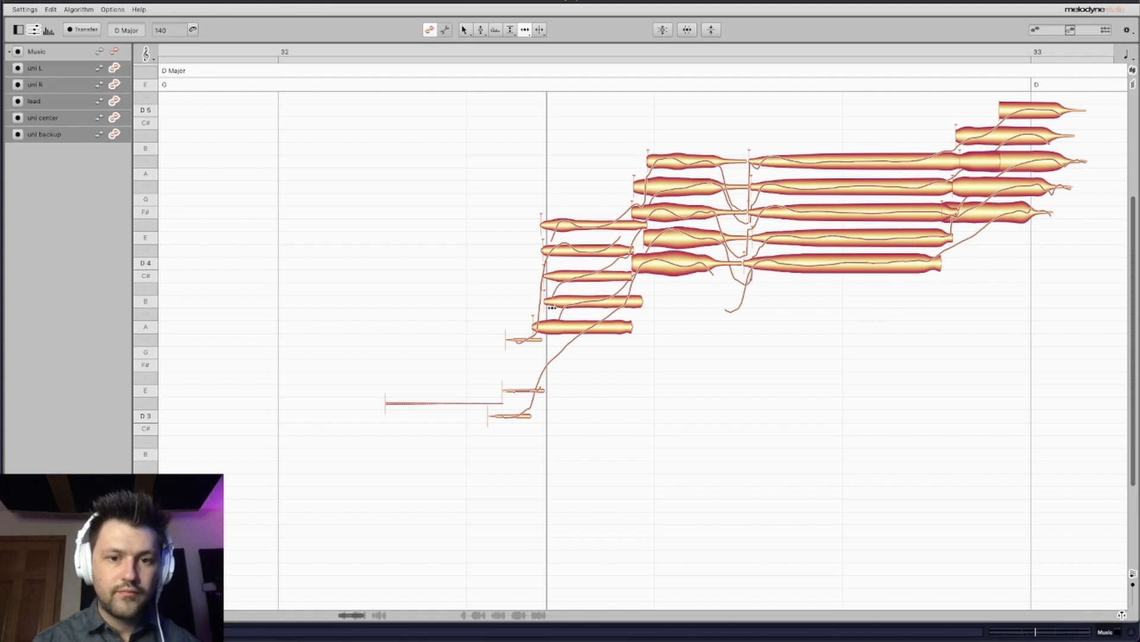
left_click_drag(532, 334, 563, 326)
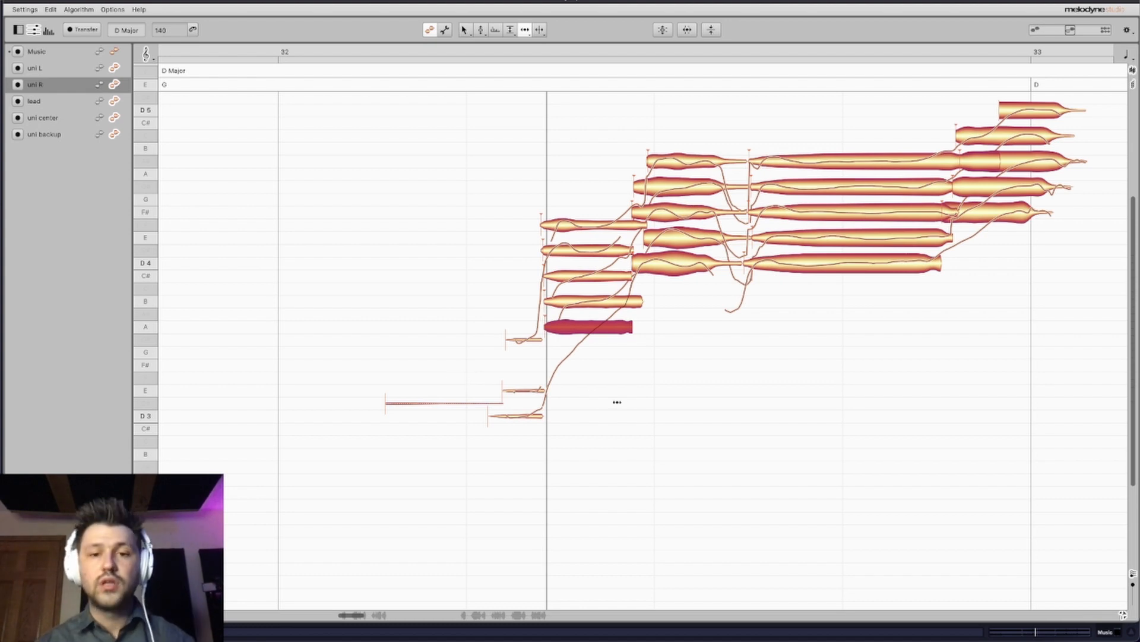
Shift the transitions from A3 to D4 in uni L and uni backup earlier to match the other vocal tracks.
scroll(618, 403, "right", 5)
left_click(413, 233)
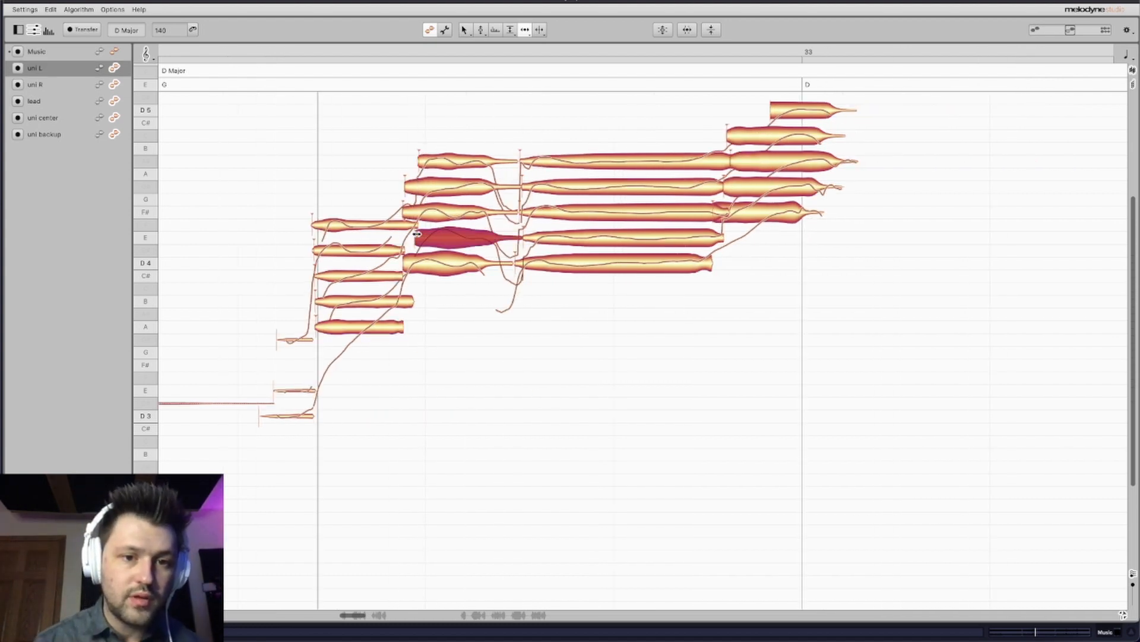
left_click_drag(412, 233, 407, 233)
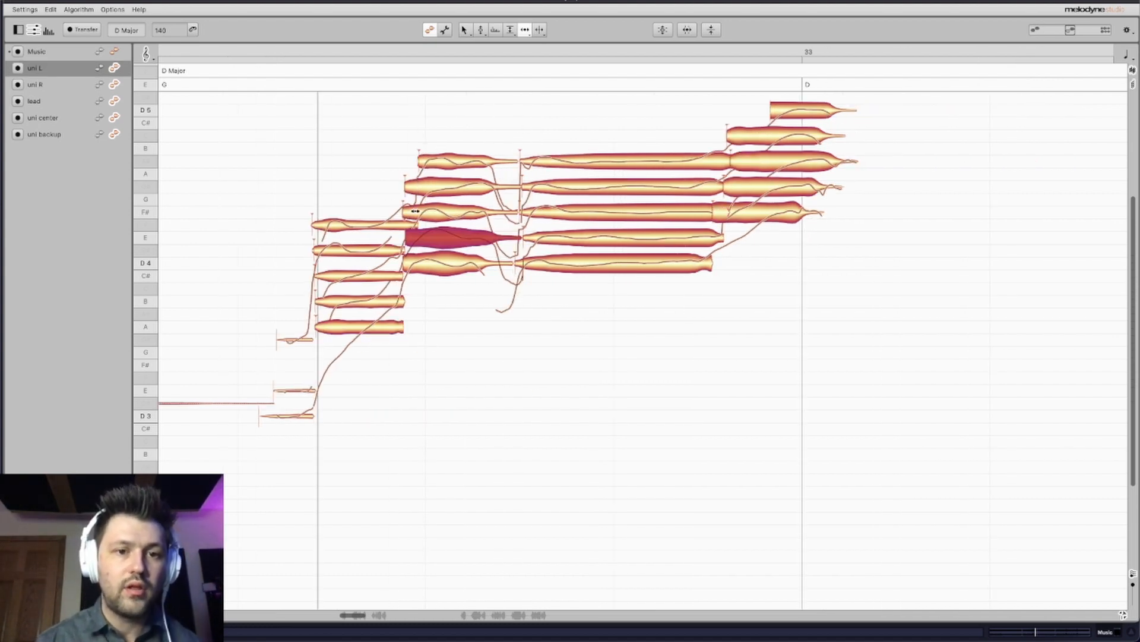
scroll(413, 185, "down", 1)
left_click(410, 186)
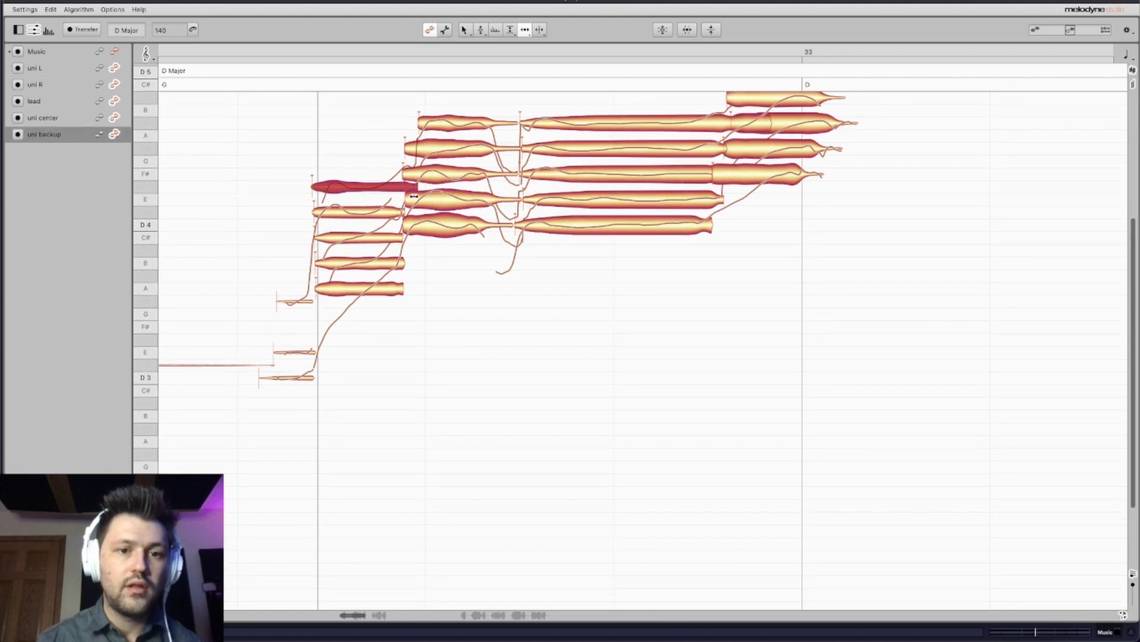
left_click_drag(406, 186, 402, 187)
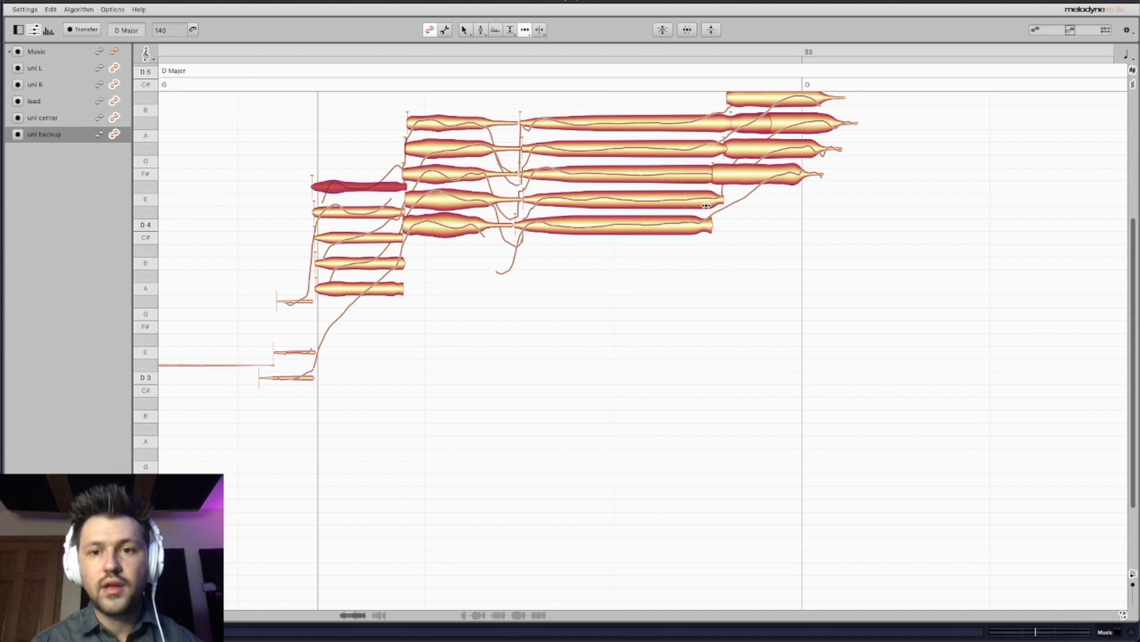
Align the starts of the uni R and uni center F#4 notes just before bar 33 with the other vocals.
left_click_drag(717, 164, 733, 171)
scroll(734, 172, "up", 3)
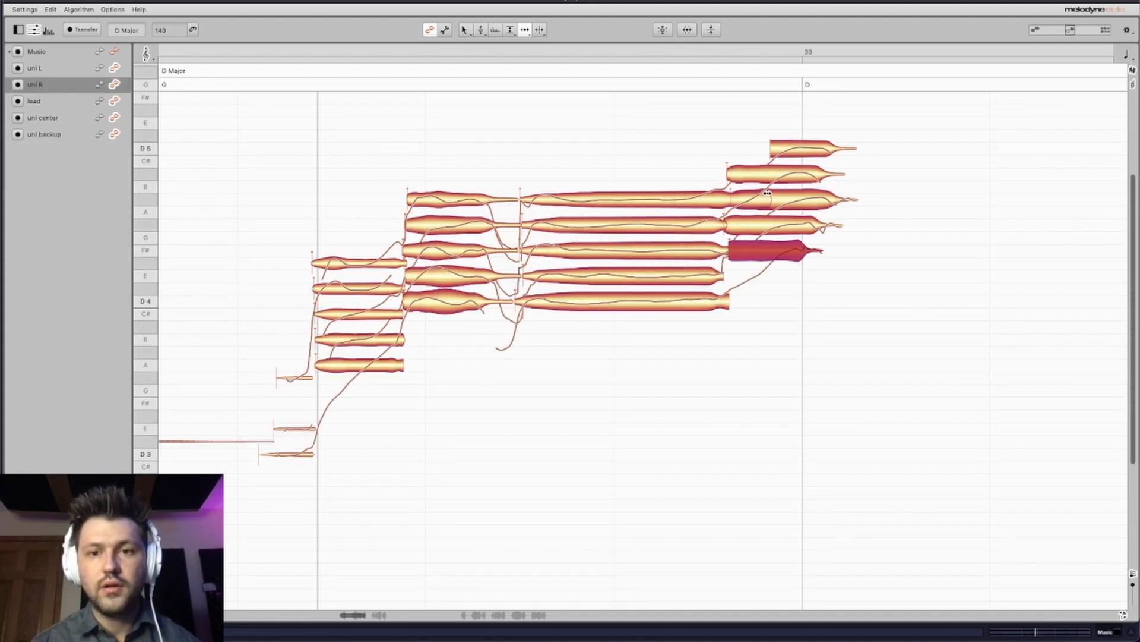
left_click(739, 172)
left_click_drag(739, 172, 735, 173)
left_click(728, 251)
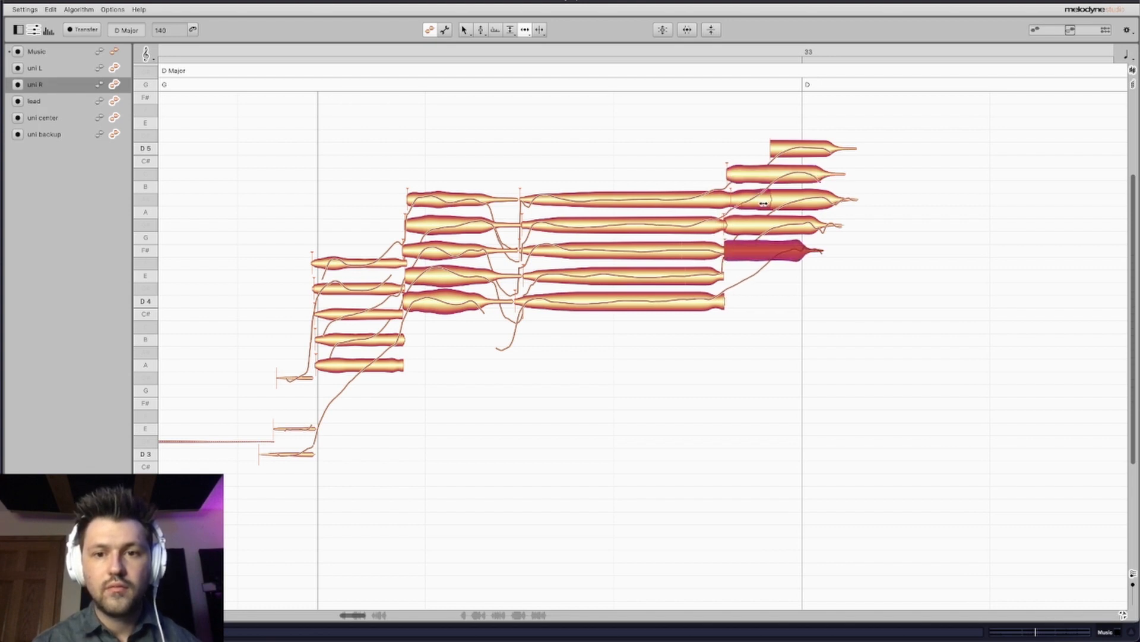
left_click(791, 198)
left_click_drag(742, 199, 740, 199)
left_click(764, 174)
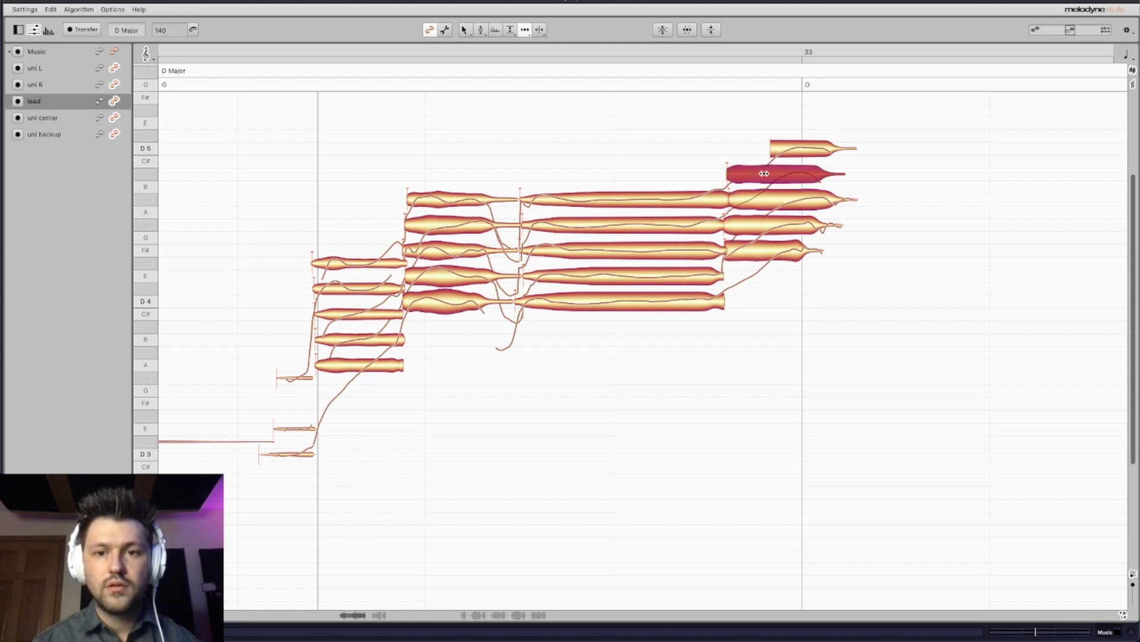
Move the separation between uni backup's long D4 and final F#4 earlier with the Note Separation tool, matching the other tracks.
right_click(779, 155)
left_click(778, 153)
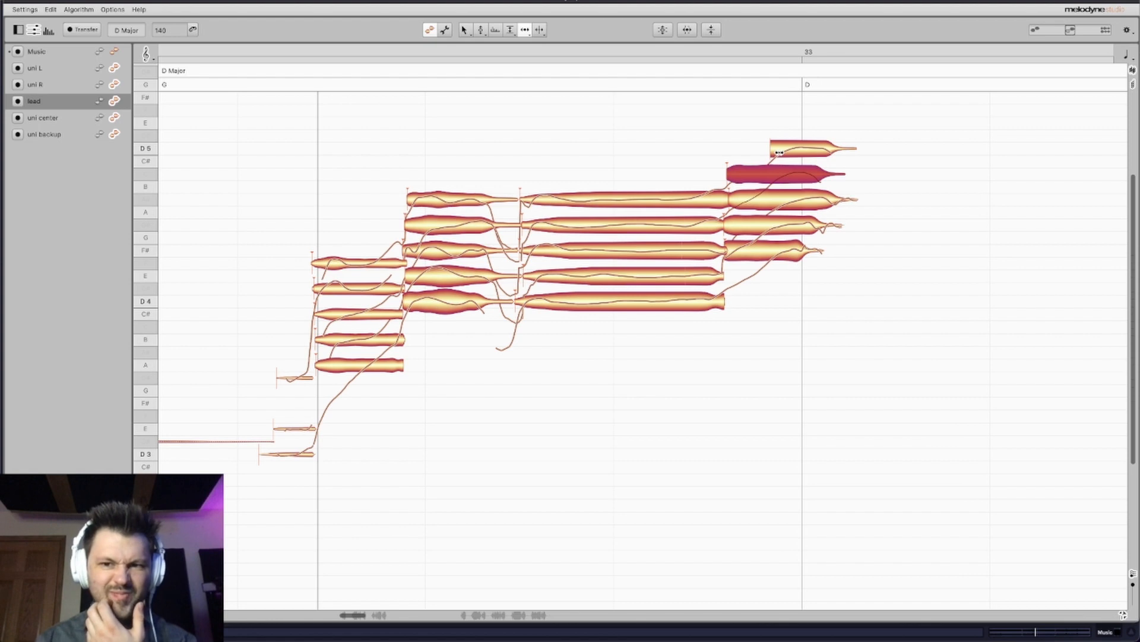
left_click(789, 151)
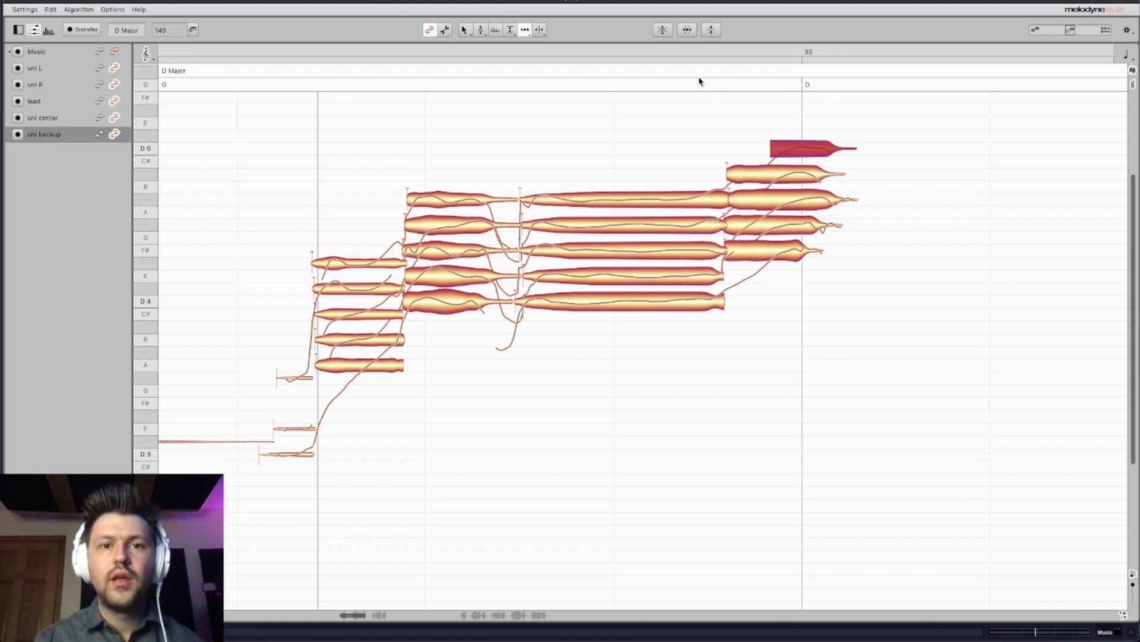
left_click(541, 37)
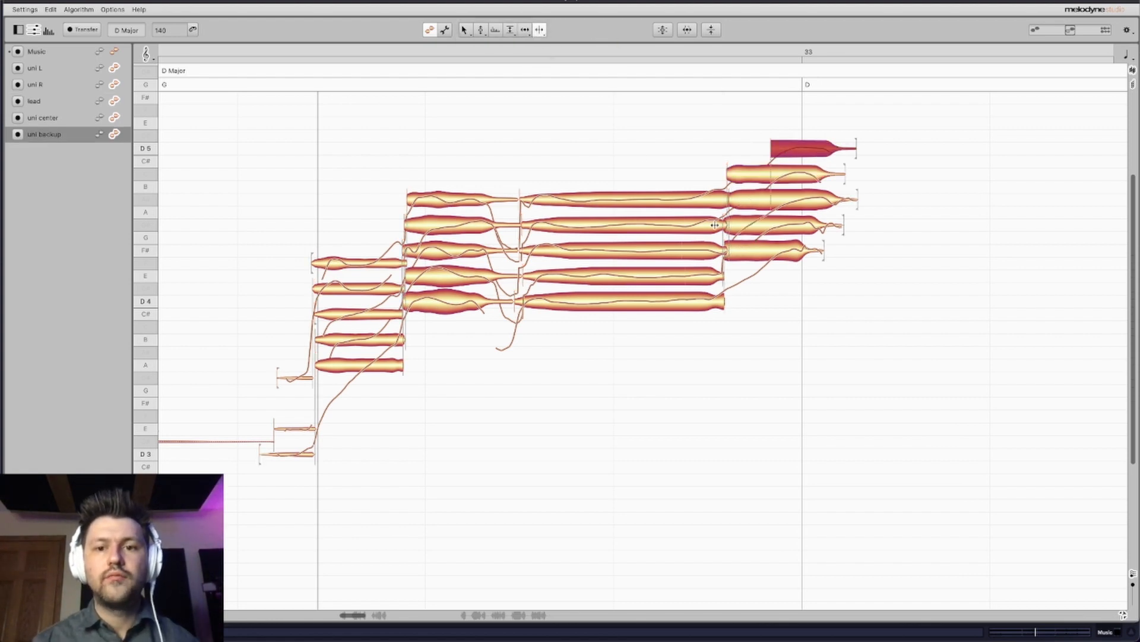
left_click_drag(769, 141, 726, 141)
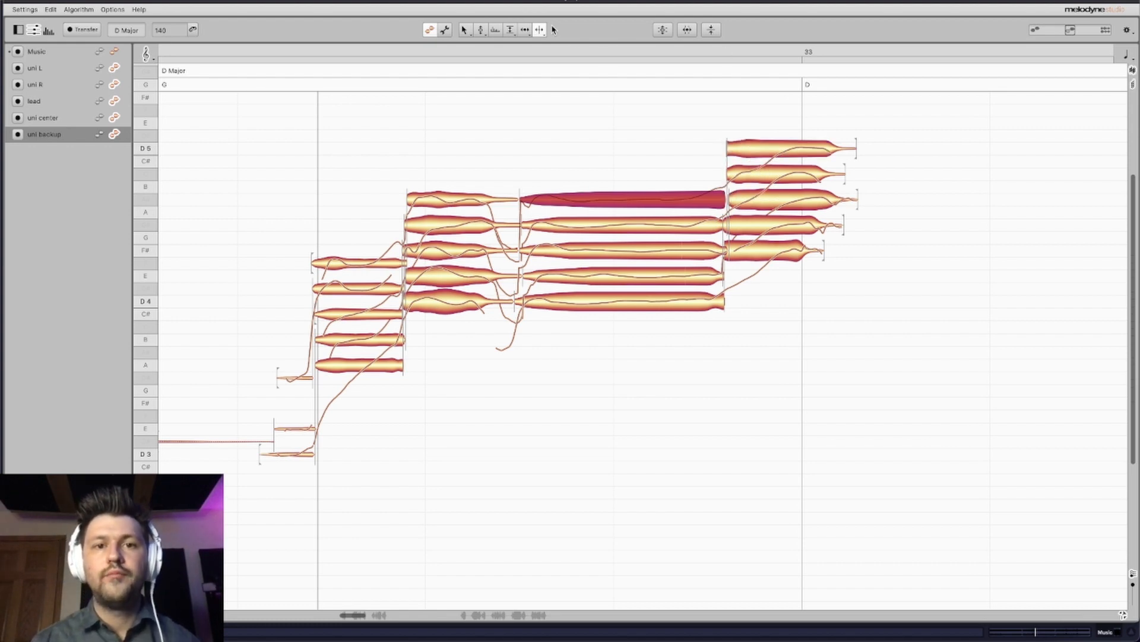
Nudge the uni center F#4 start earlier and extend the F#4 endings of uni R, uni L and lead just past bar 33 to match the stack.
left_click(526, 30)
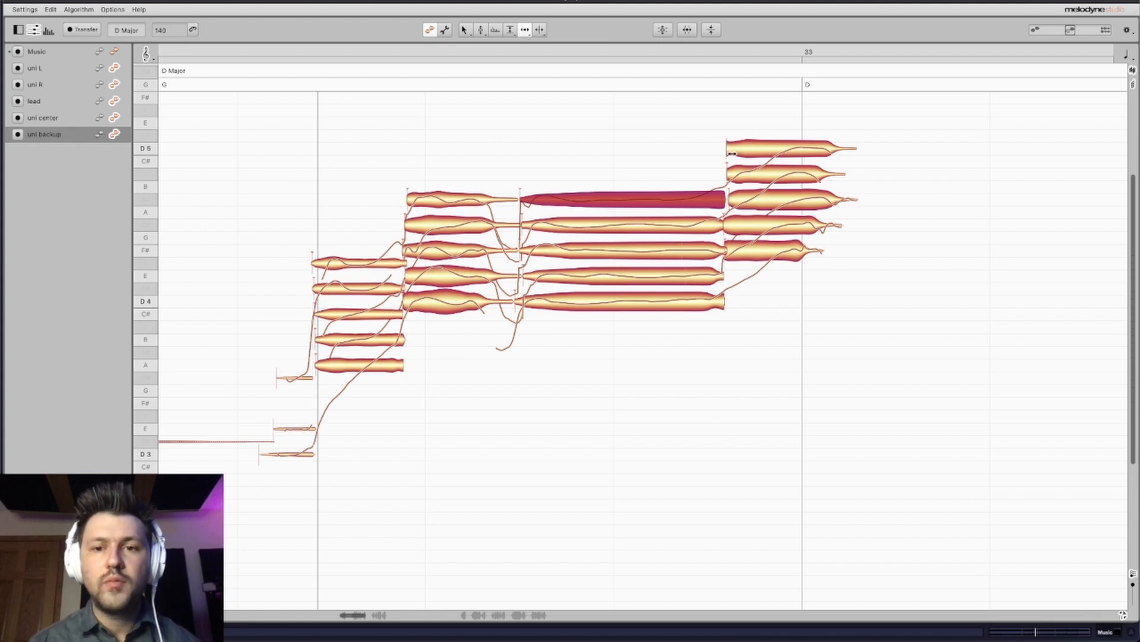
left_click(732, 200)
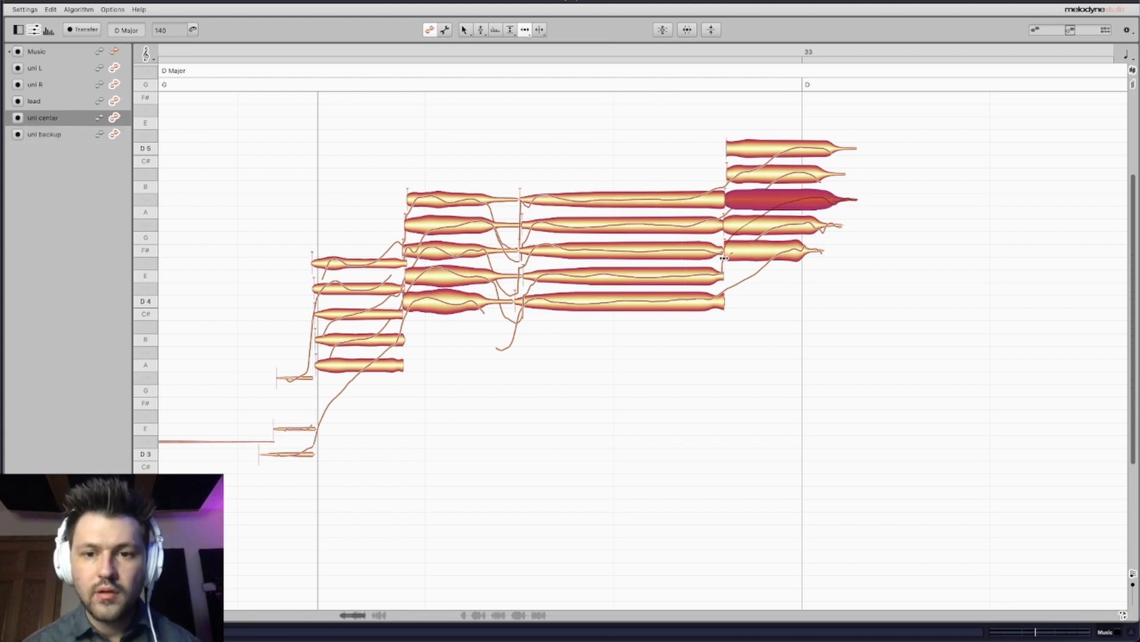
left_click(814, 252)
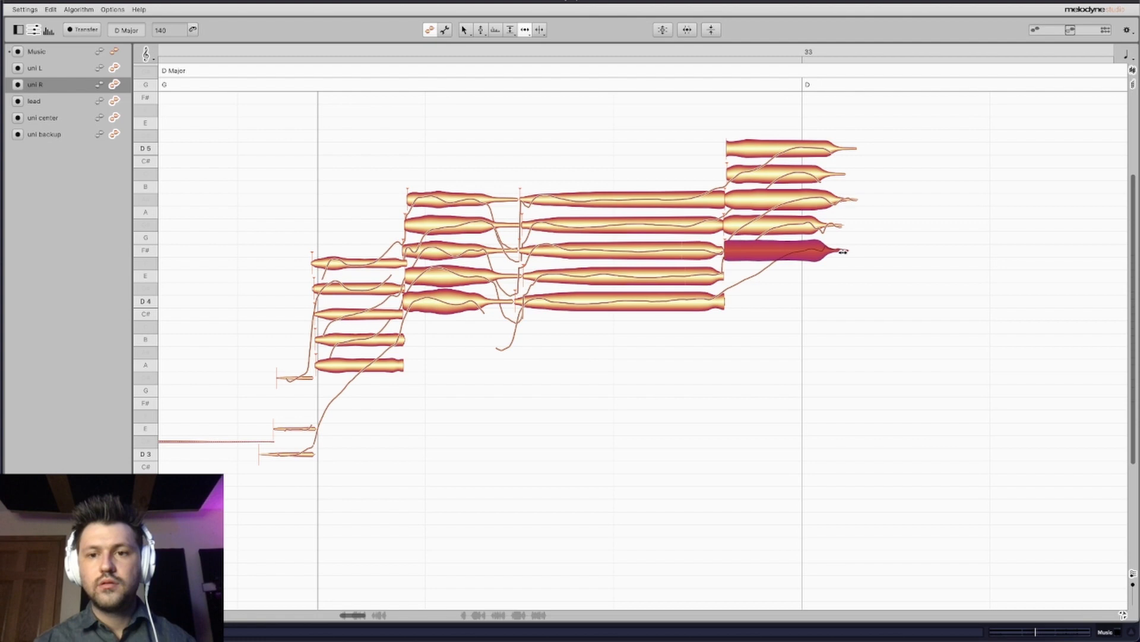
left_click(837, 225)
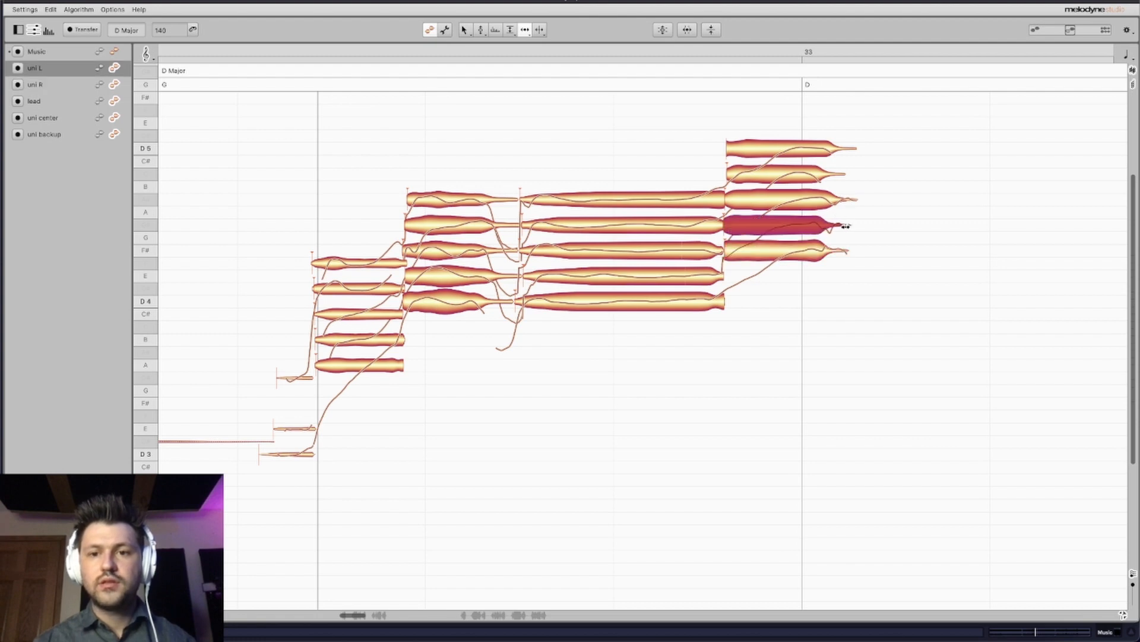
left_click(834, 176)
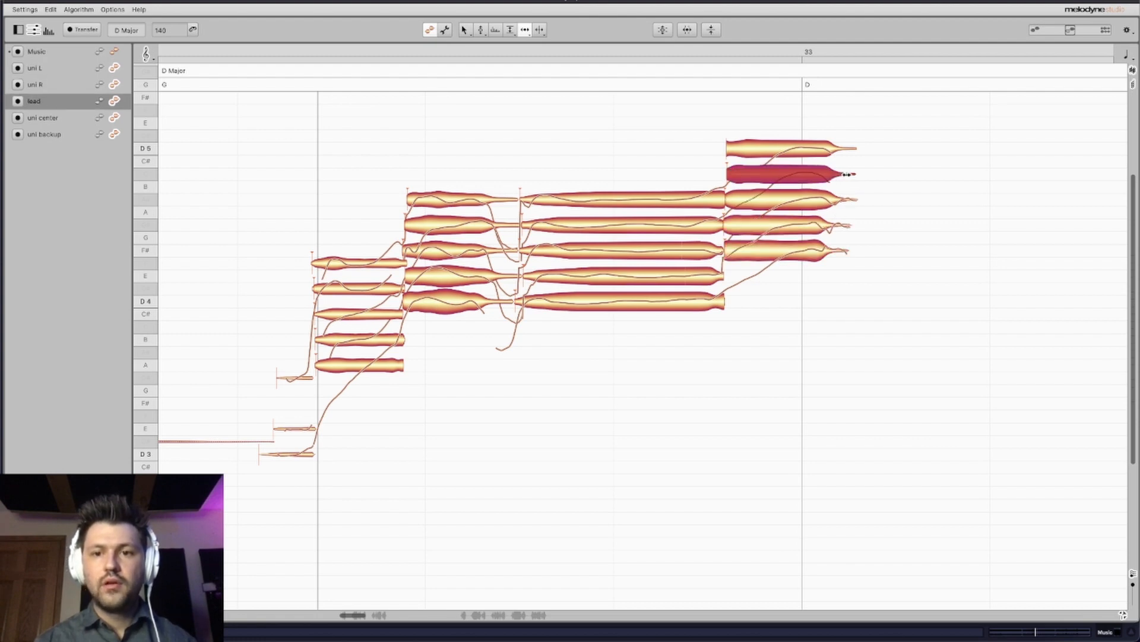
left_click(854, 147)
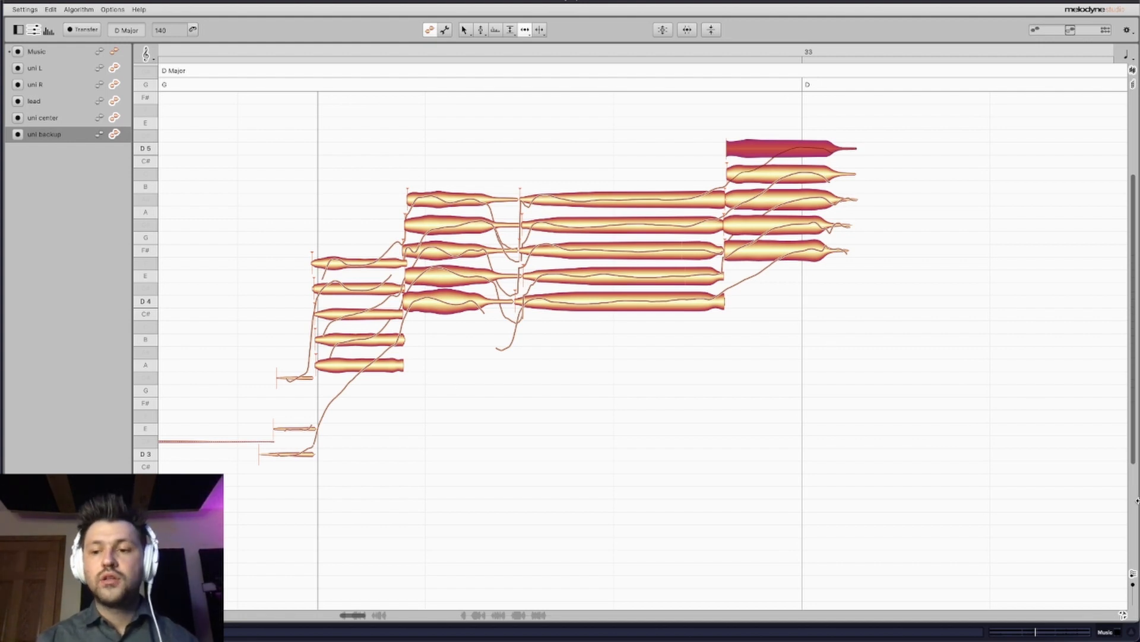
Compare the time-aligned vocals overlaid at their actual pitches, and return to the stacked note display.
left_click(1134, 574)
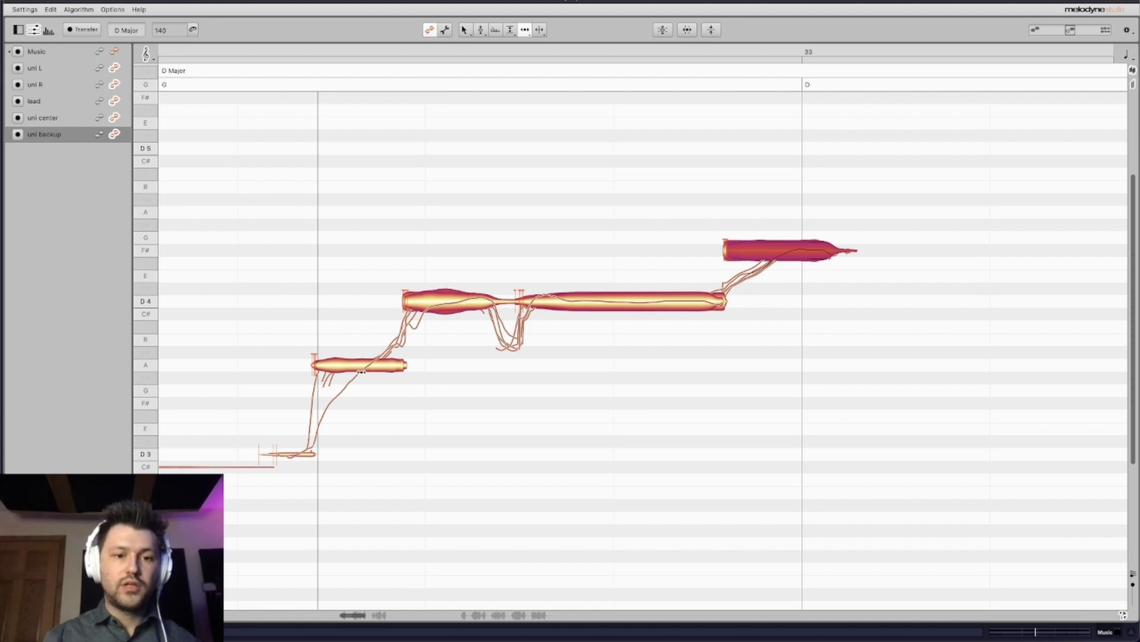
left_click(329, 369)
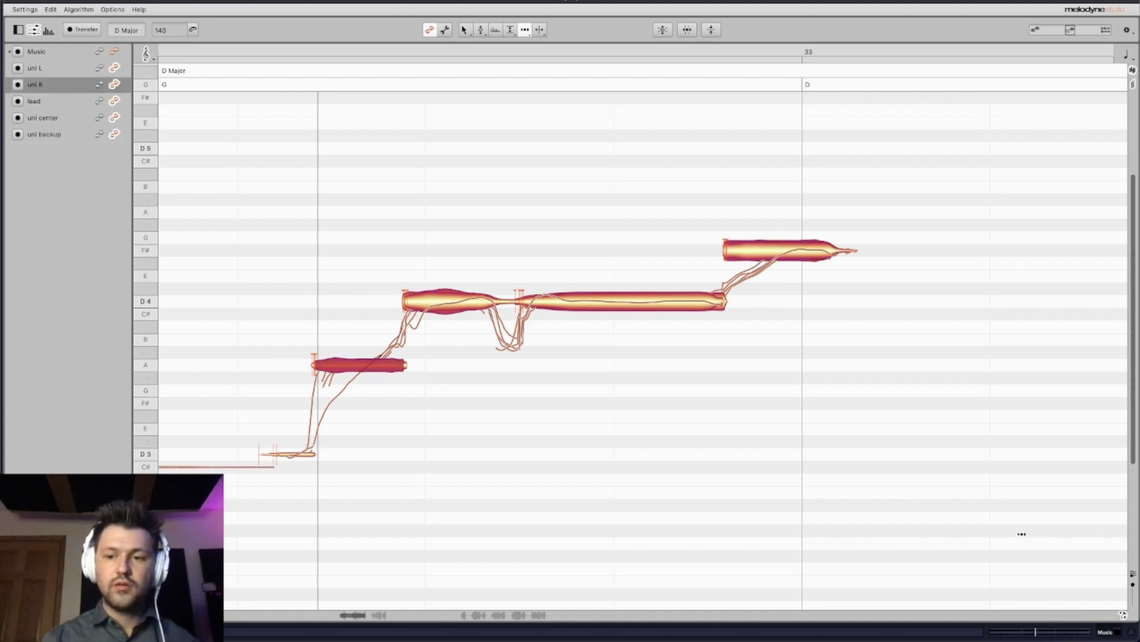
left_click(1134, 574)
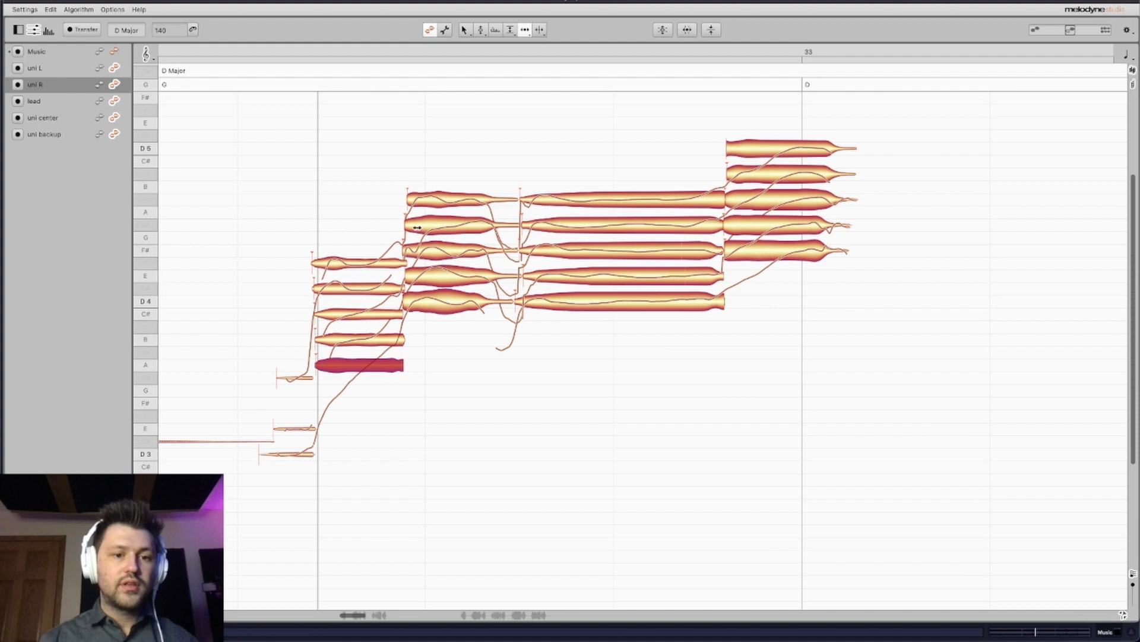
Try exaggerating the pitch curve of the lead track's A3 note to 364%.
left_click(339, 291)
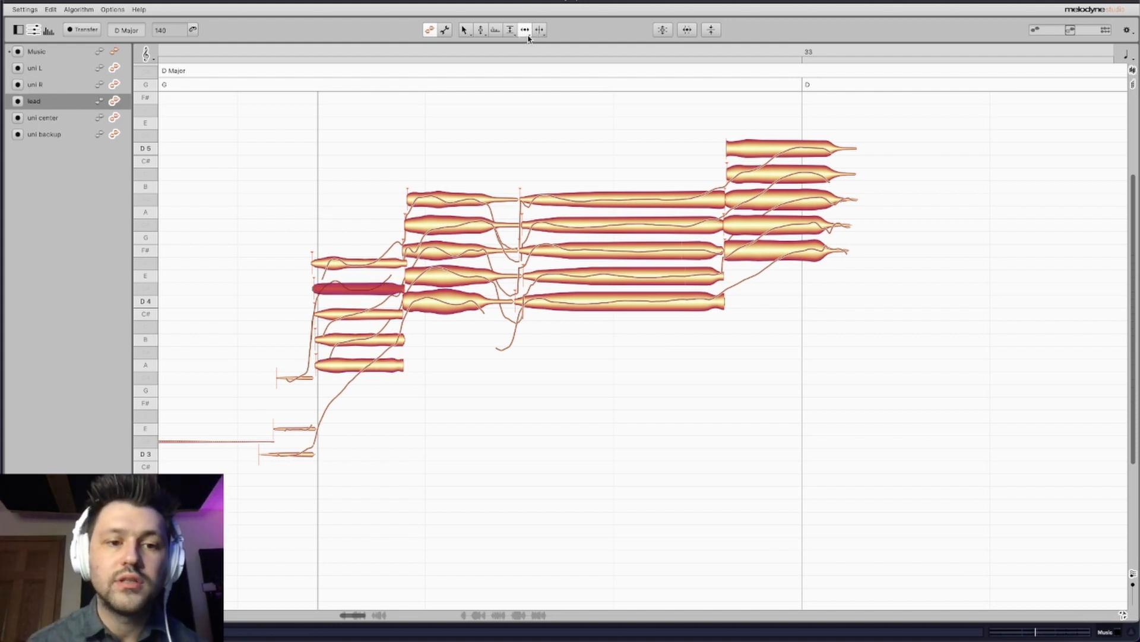
left_click(481, 30)
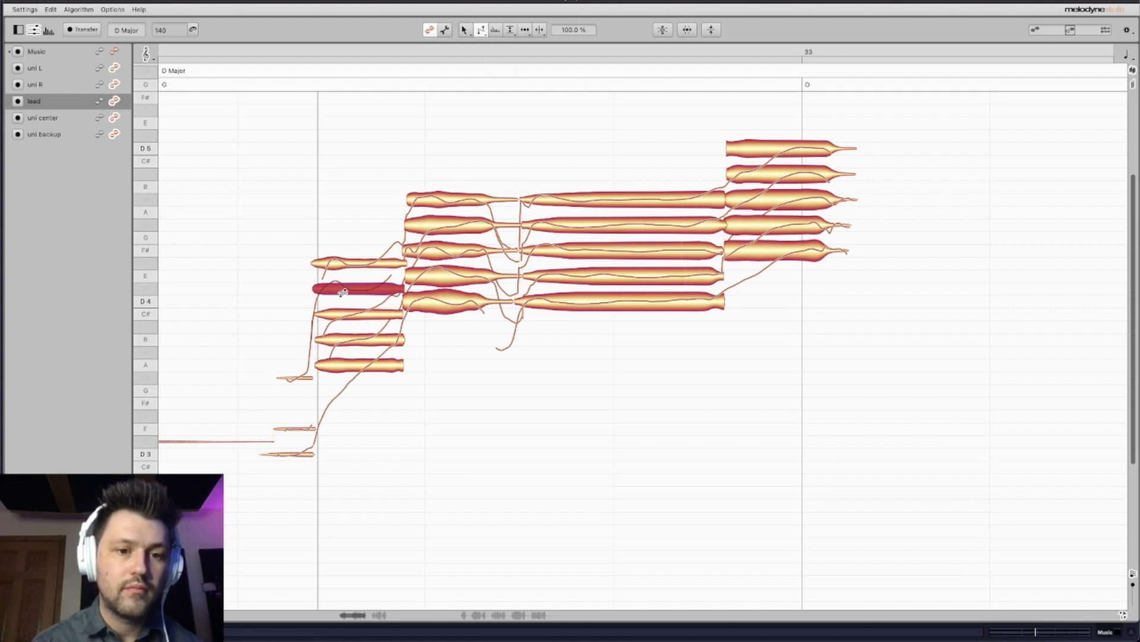
left_click_drag(337, 286, 395, 120)
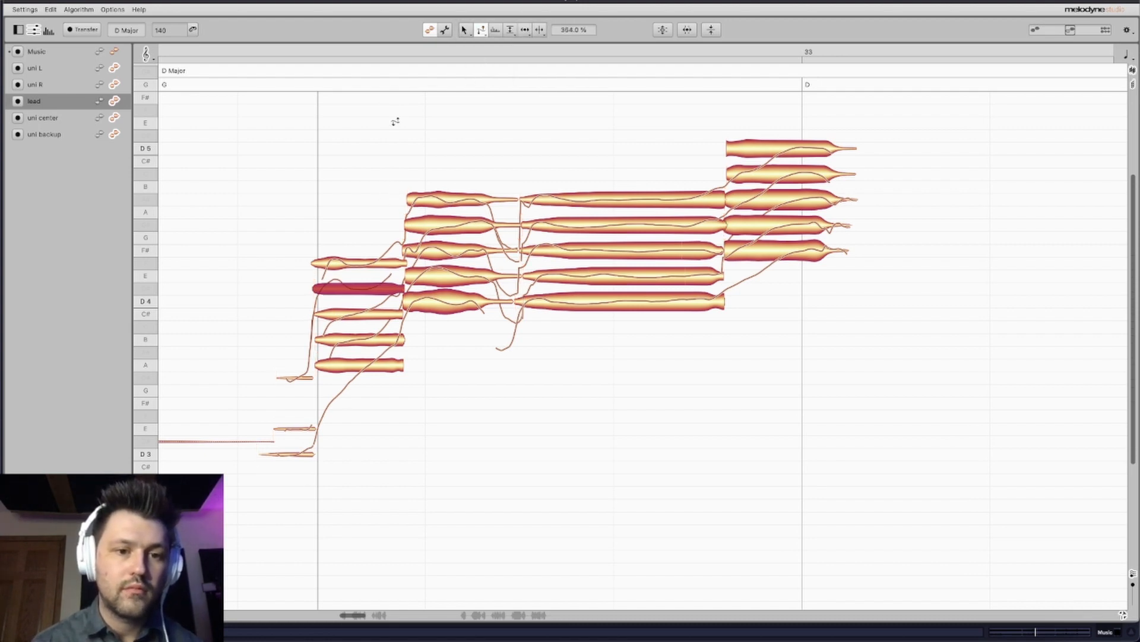
left_click_drag(353, 290, 401, 279)
key("ctrl+z")
double_click(481, 31)
left_click(481, 31)
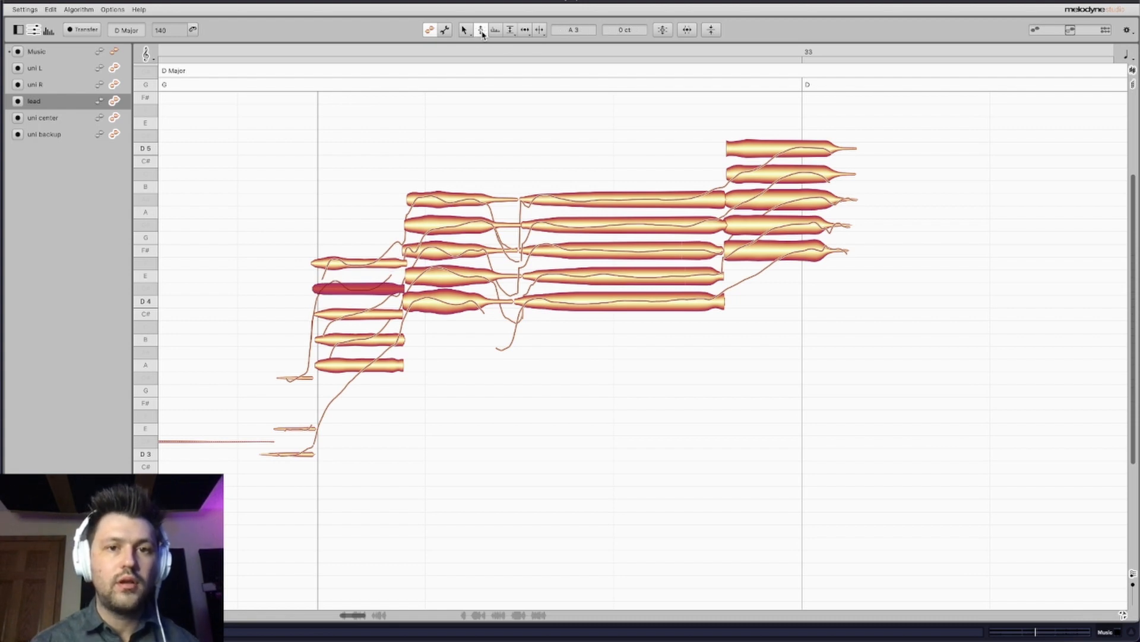
Shift a point inside the lead track's A3 note later with the Time Handle tool, and play back the phrase.
left_click(526, 31)
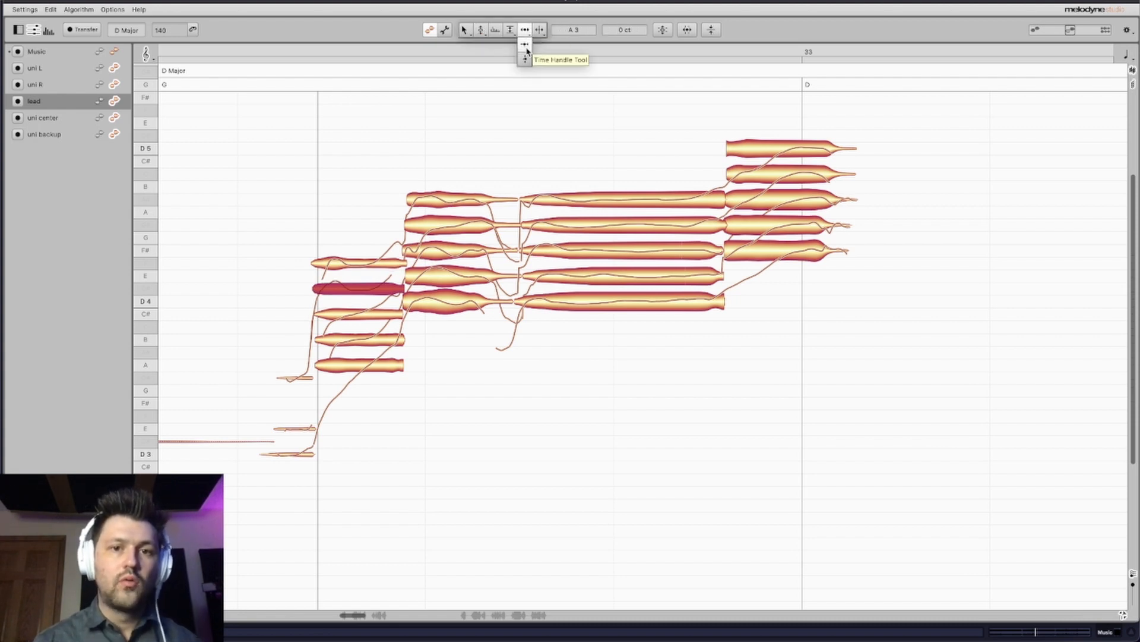
left_click(526, 46)
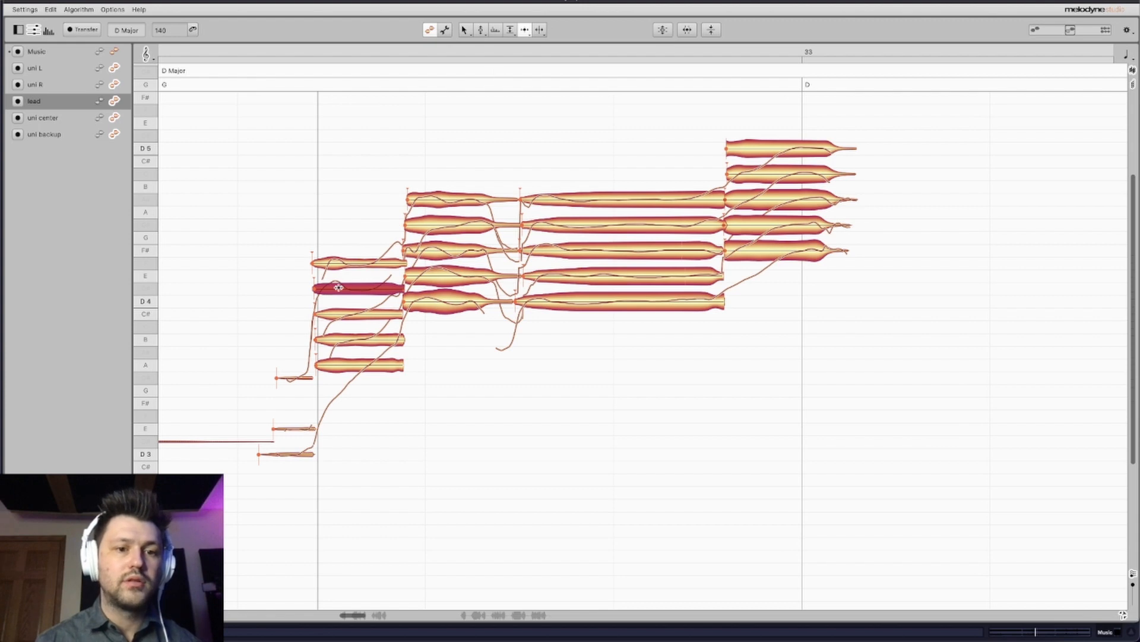
left_click_drag(334, 288, 381, 292)
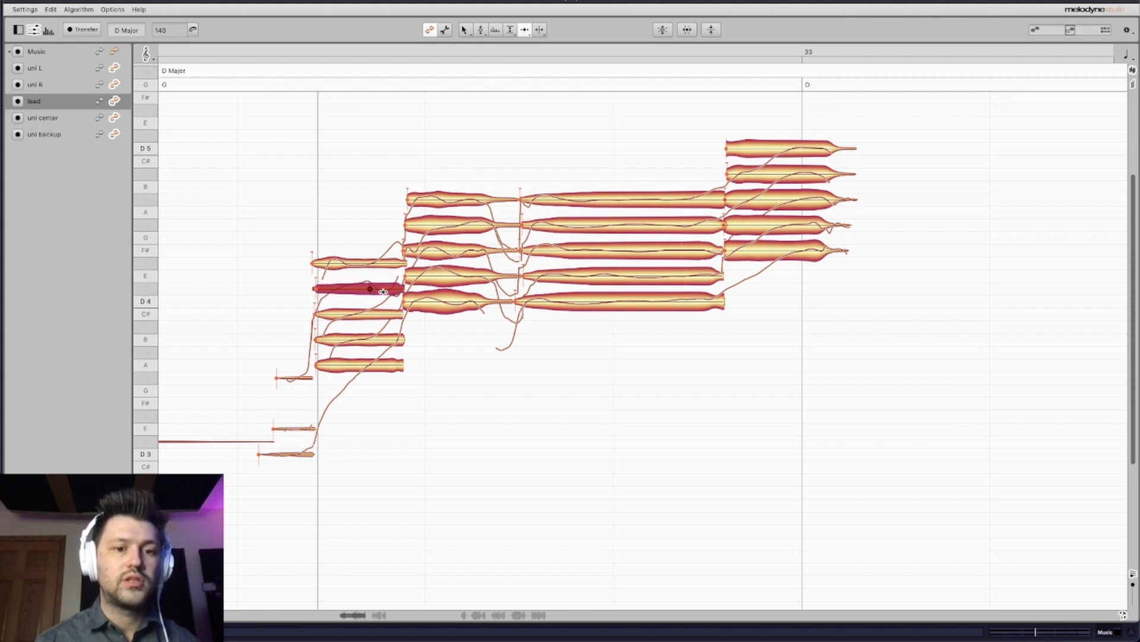
key("space")
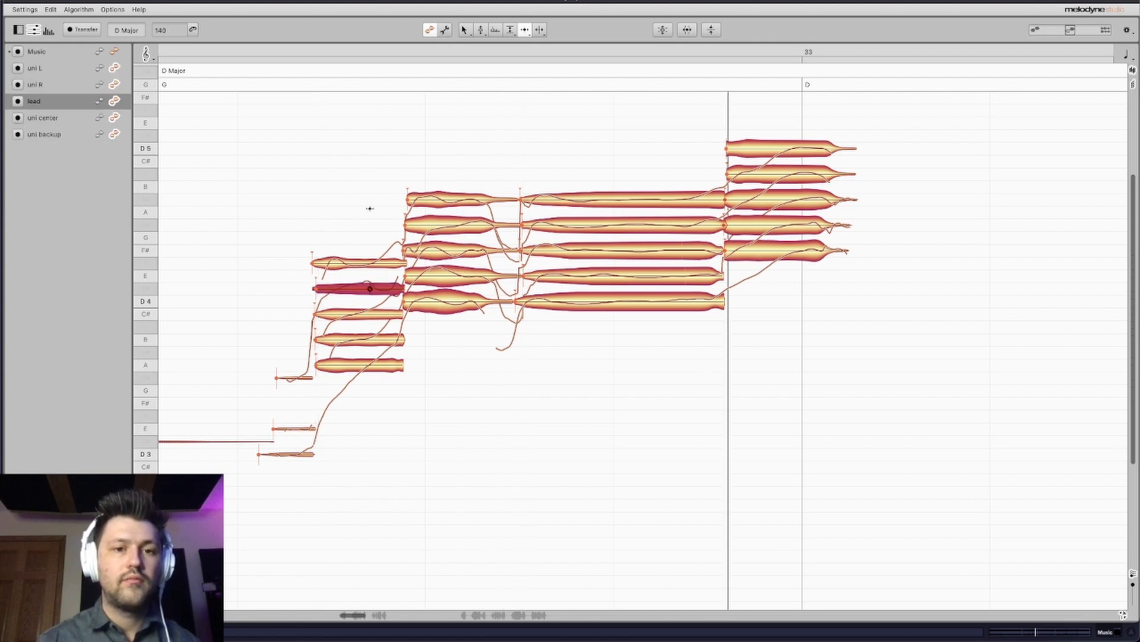
Set the pitch modulation of the lead track's A3 note to 164% and play back the phrase.
left_click(480, 30)
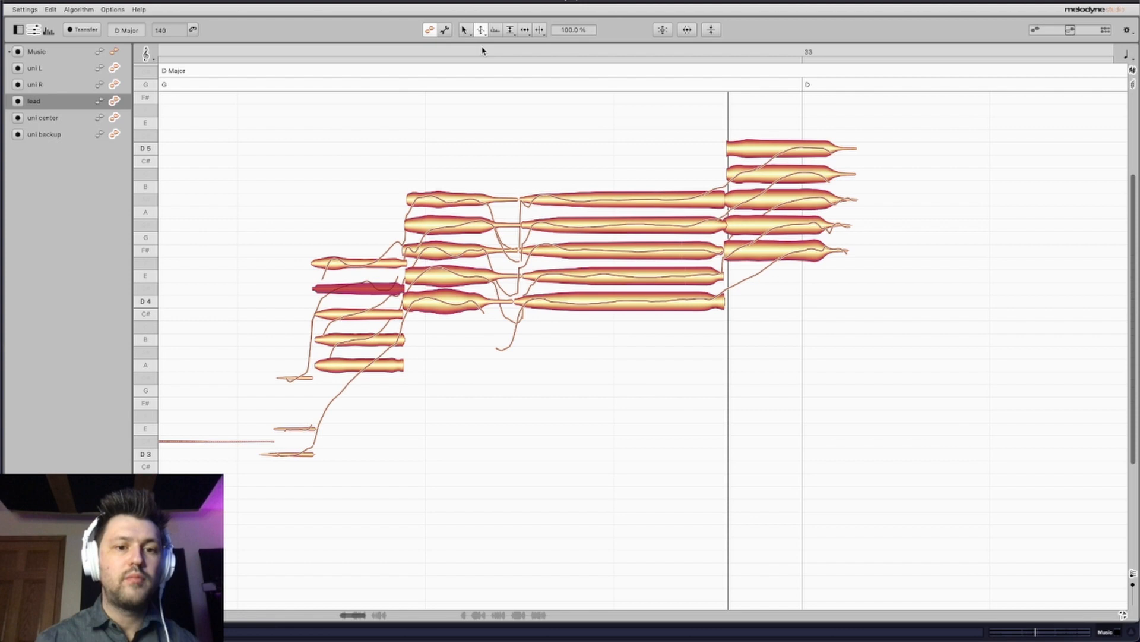
left_click_drag(372, 288, 351, 246)
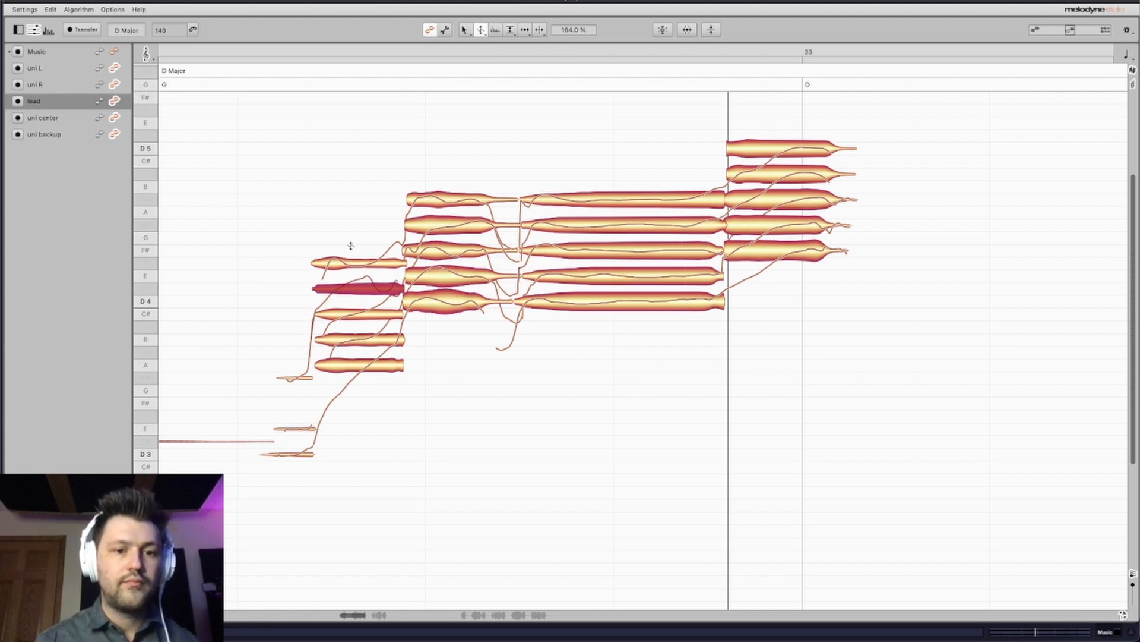
key("space")
key("space")
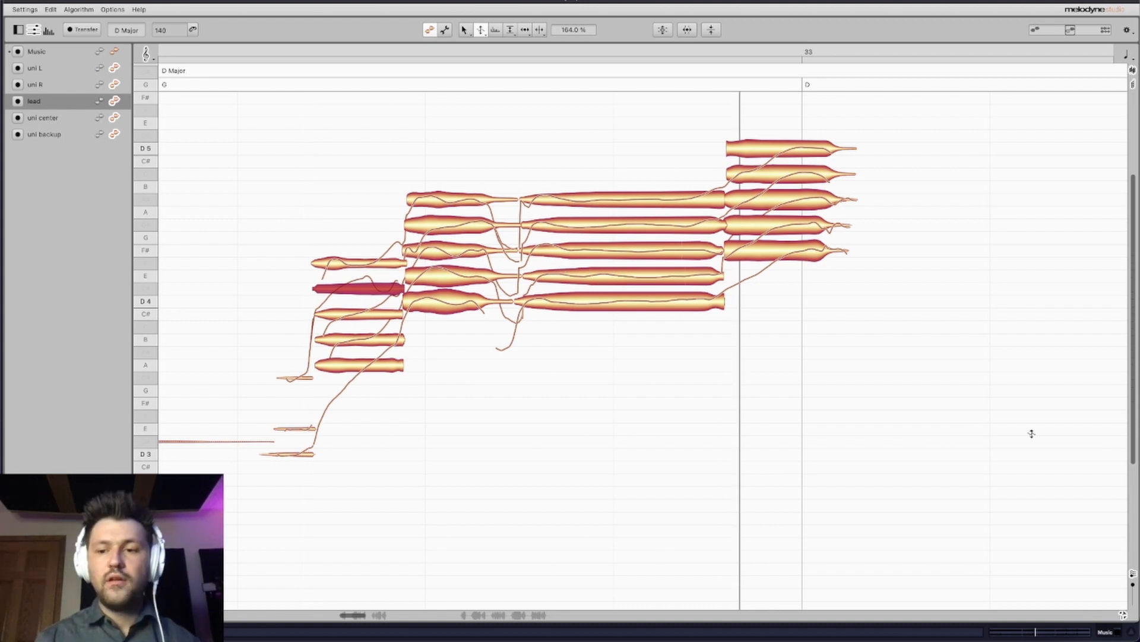
Split the first D4 notes of uni center, lead, uni backup and uni R in bar 34 with the Note Separation tool, matching uni L's split.
left_click(1133, 573)
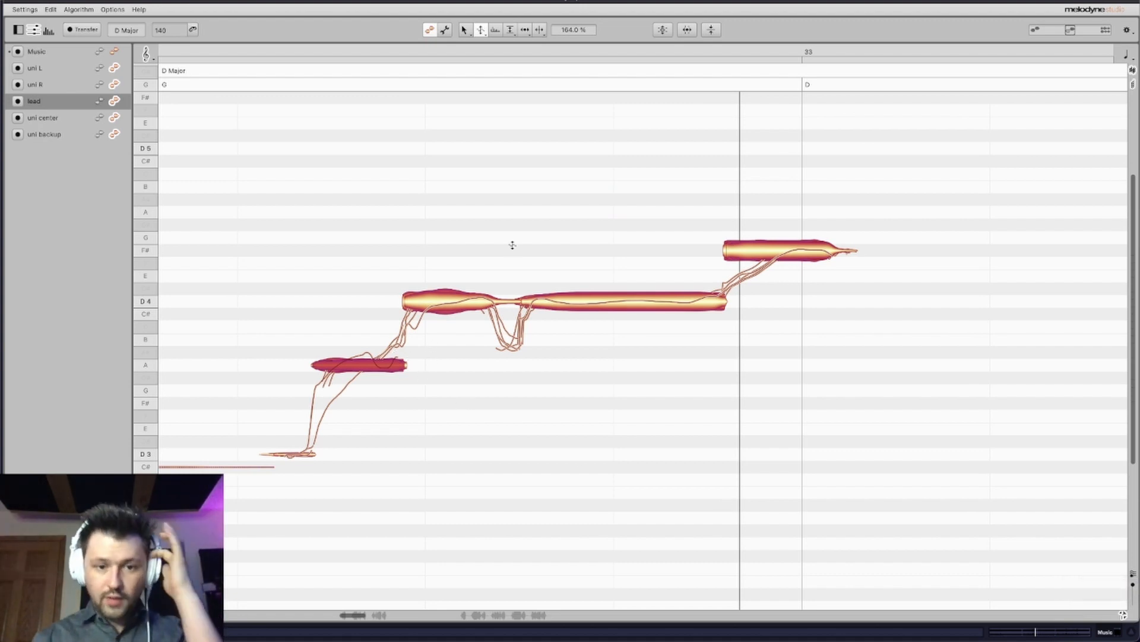
scroll(392, 310, "right", 5)
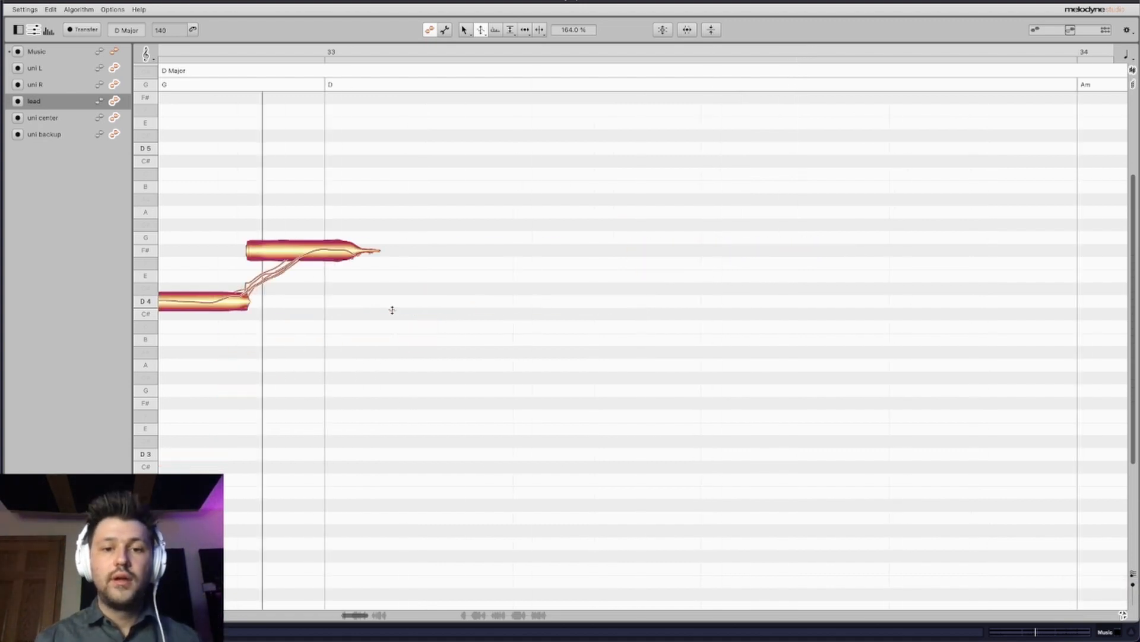
scroll(392, 310, "right", 10)
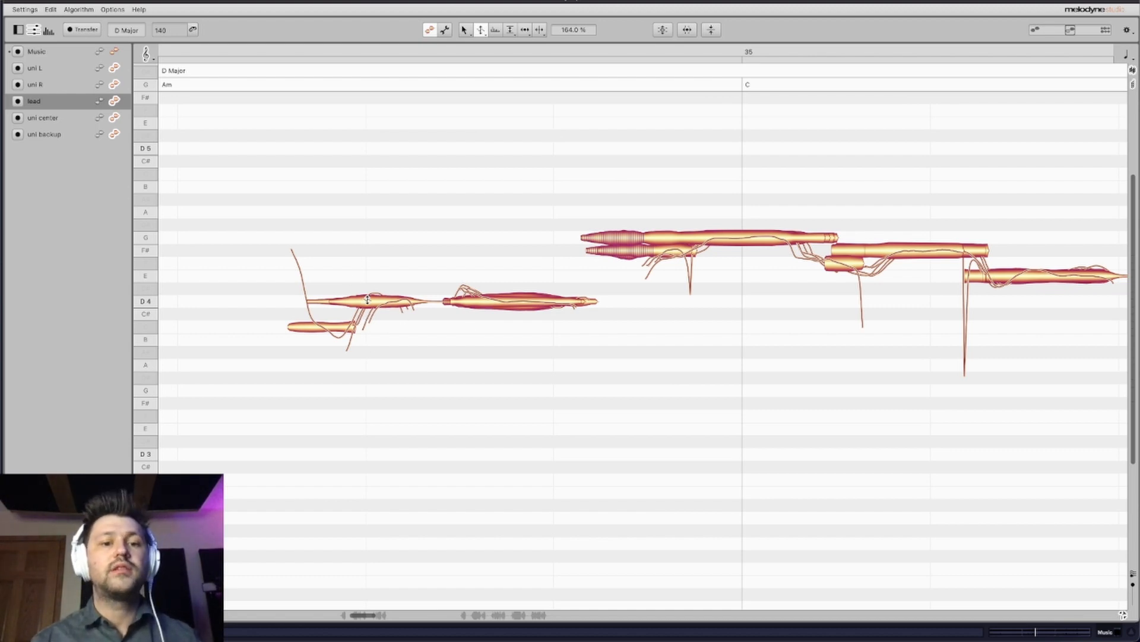
left_click(540, 31)
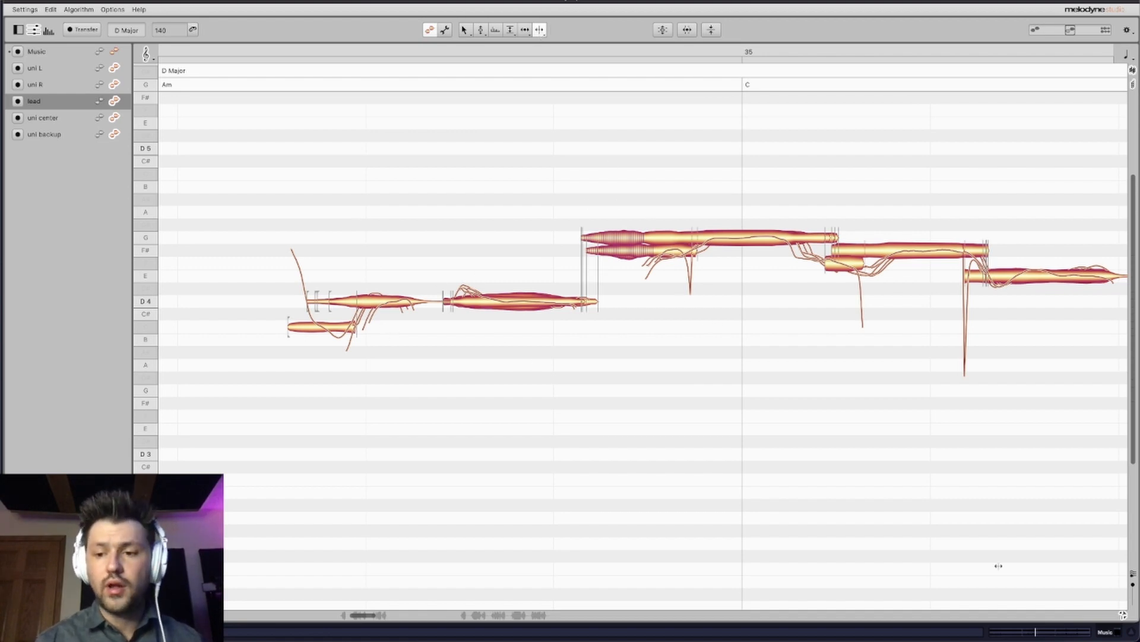
left_click(1134, 585)
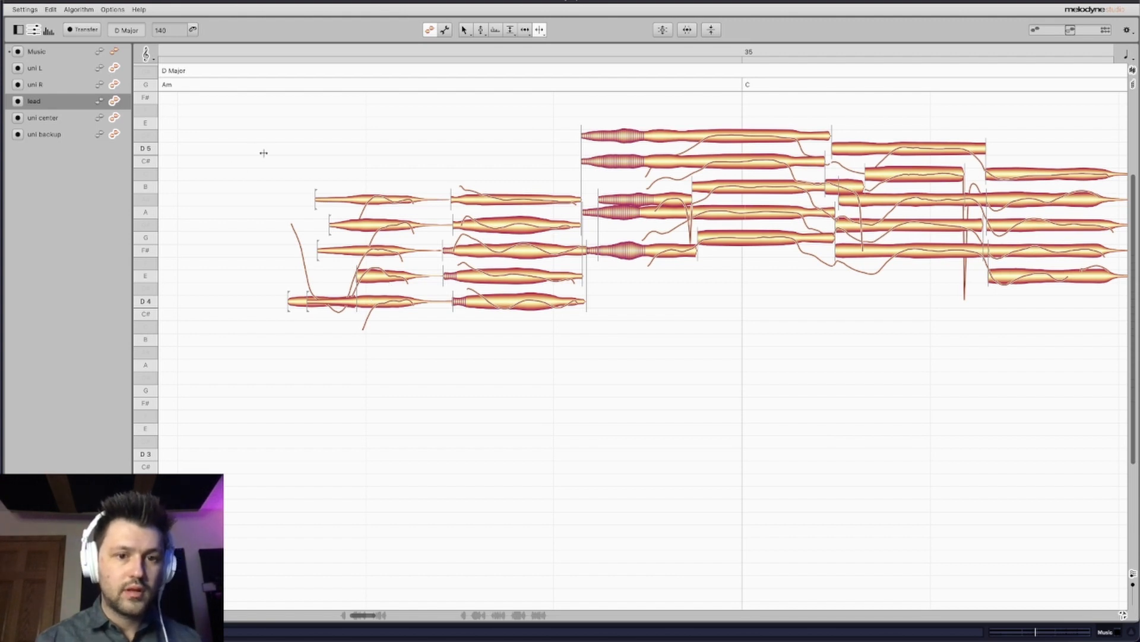
left_click(358, 250)
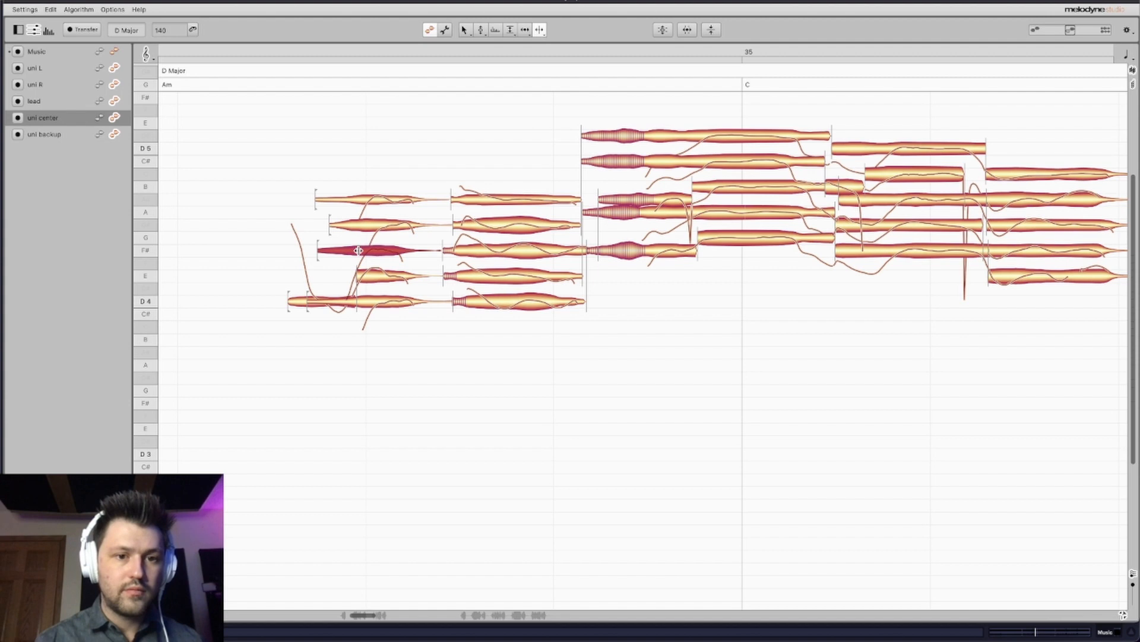
double_click(358, 250)
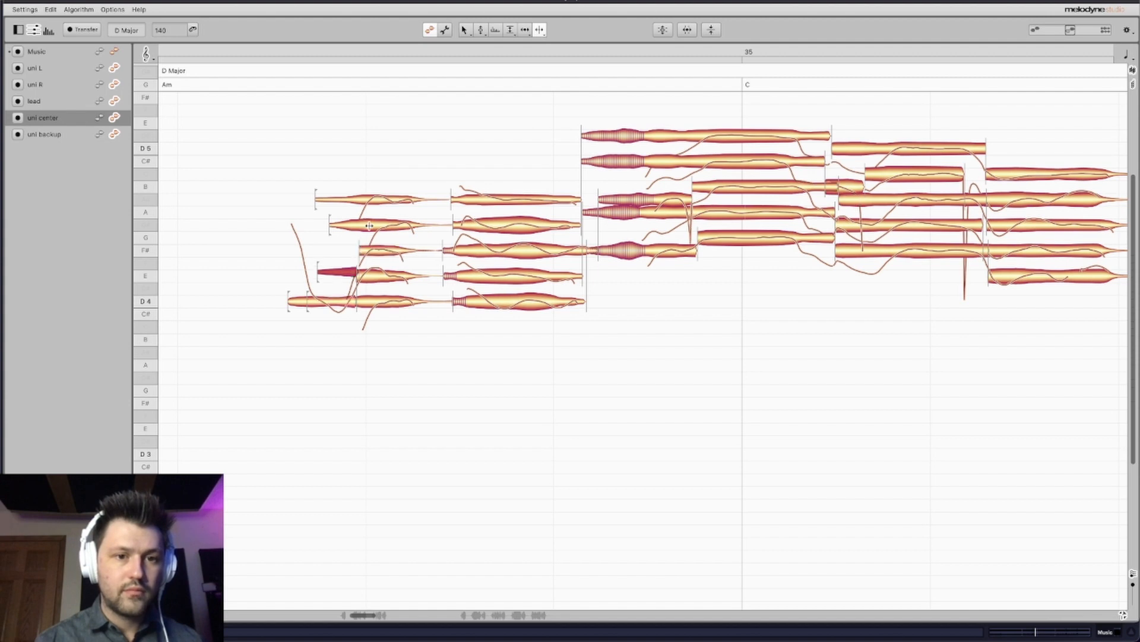
left_click(370, 226)
double_click(369, 226)
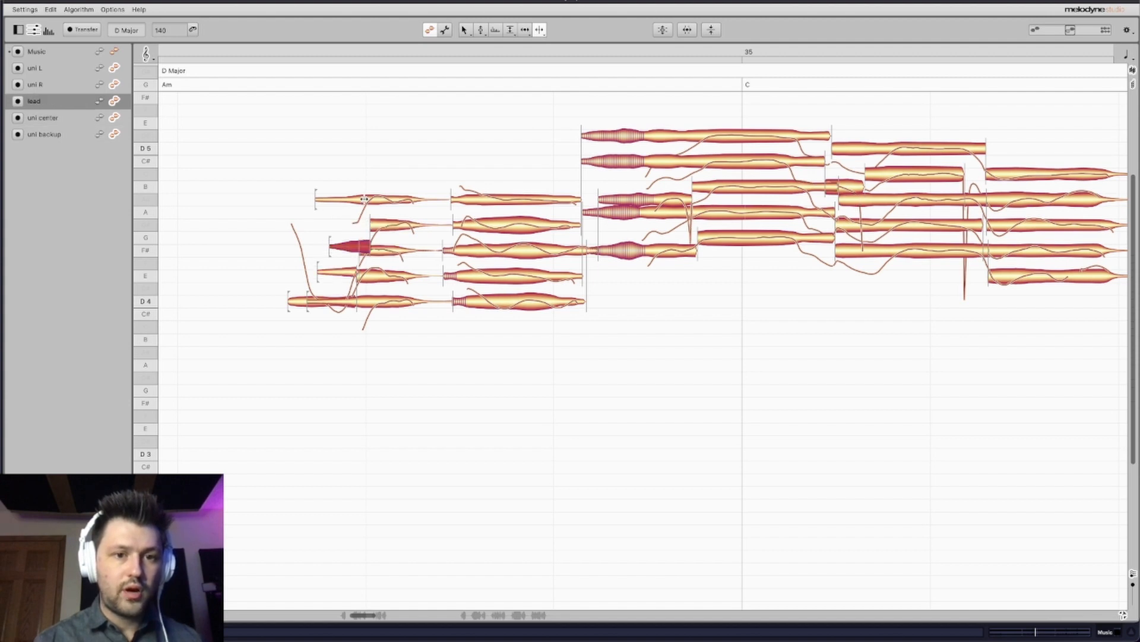
left_click(365, 199)
double_click(365, 199)
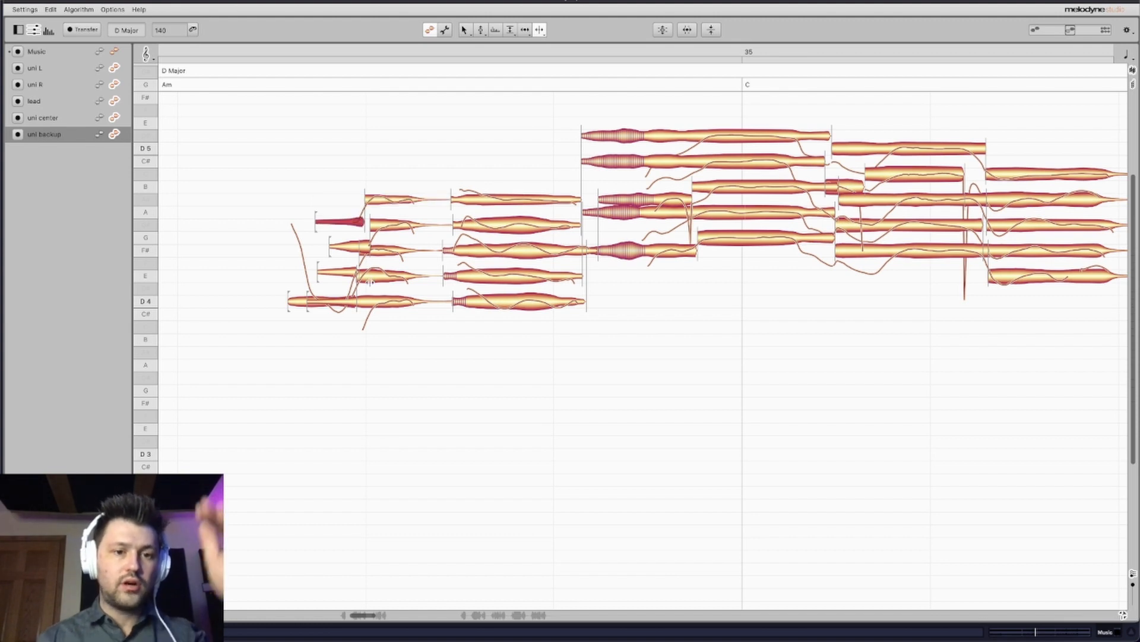
left_click(366, 303)
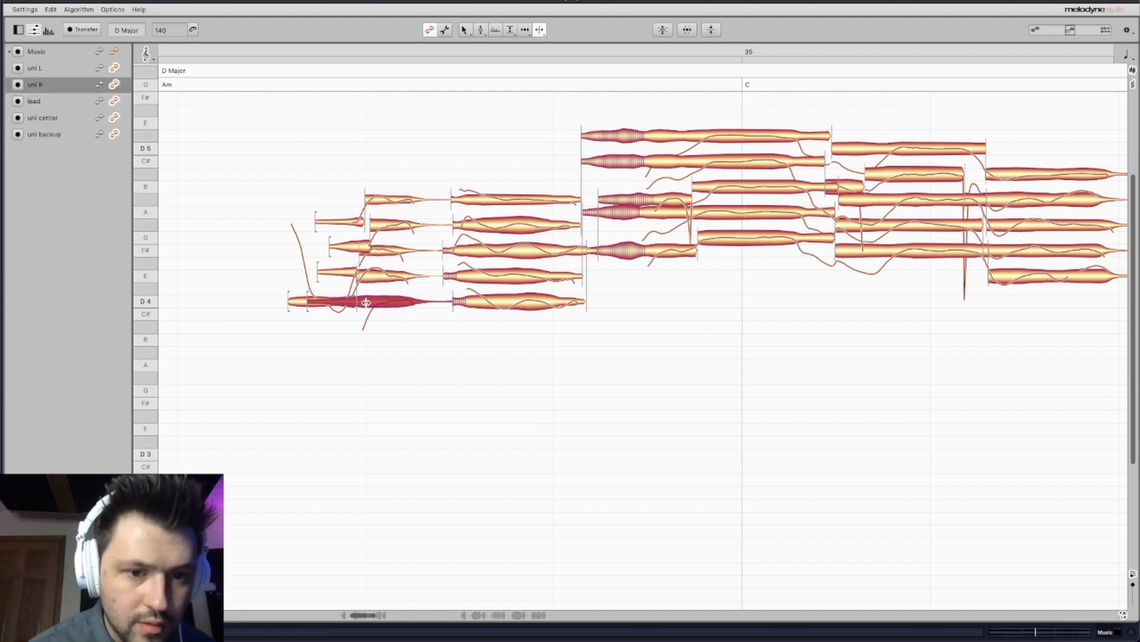
double_click(366, 303)
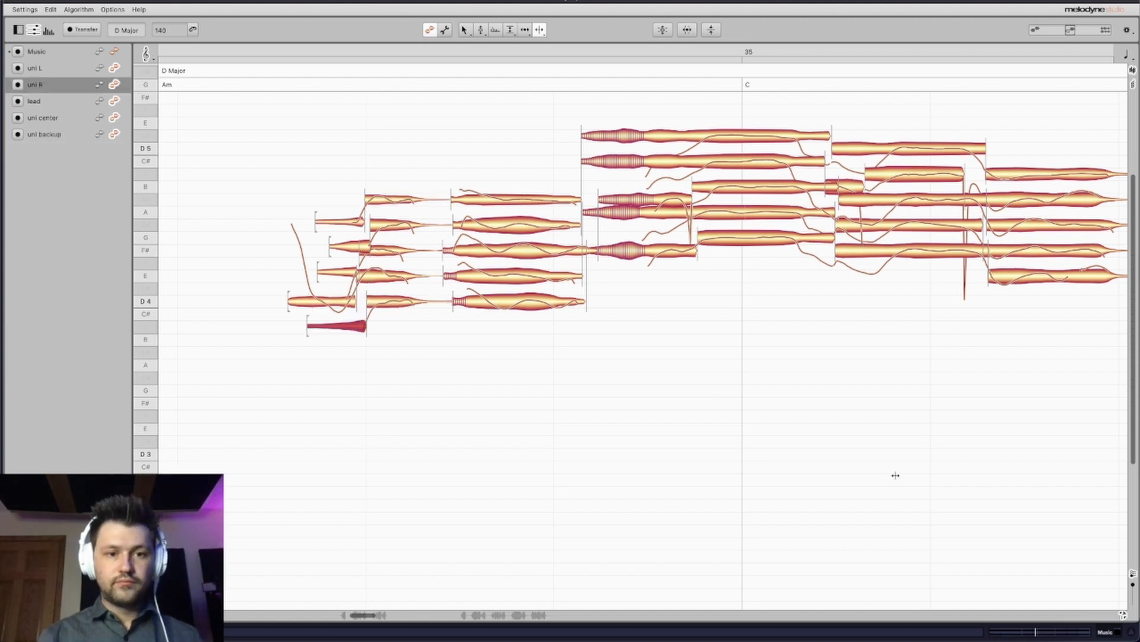
Display the notes at their actual pitches and isolate the uni L track for editing.
left_click(1133, 573)
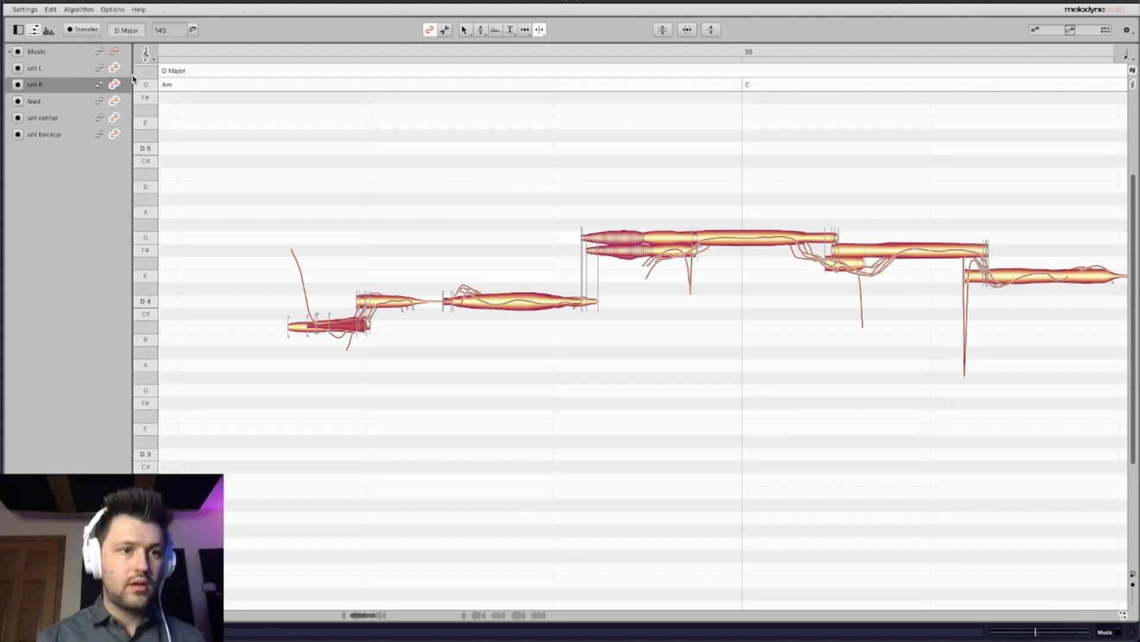
left_click(111, 66)
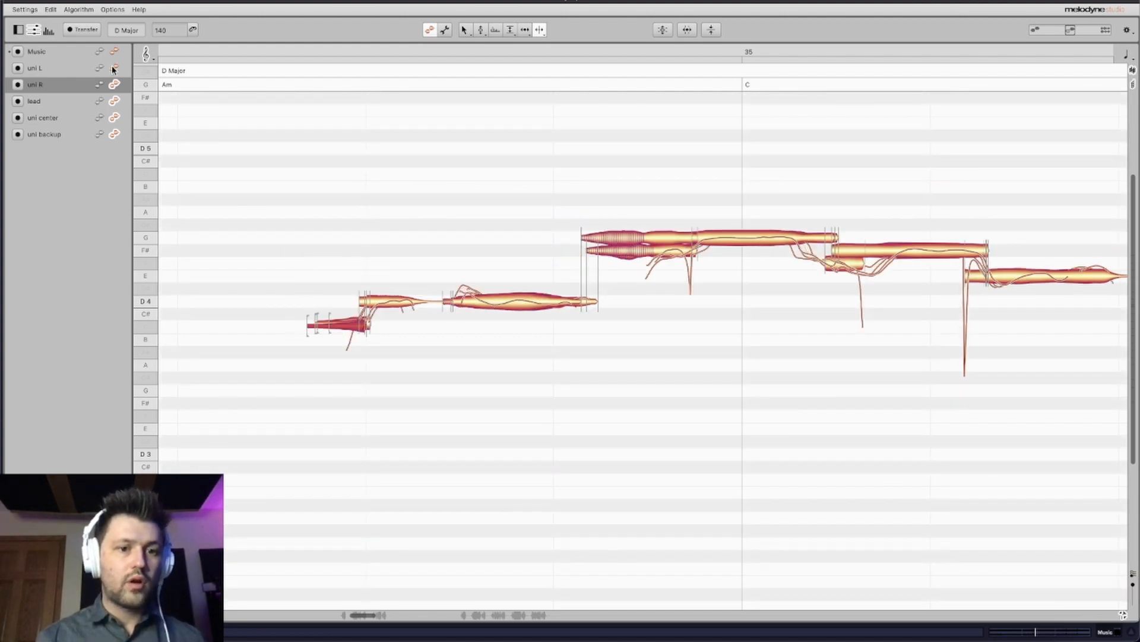
left_click(113, 100)
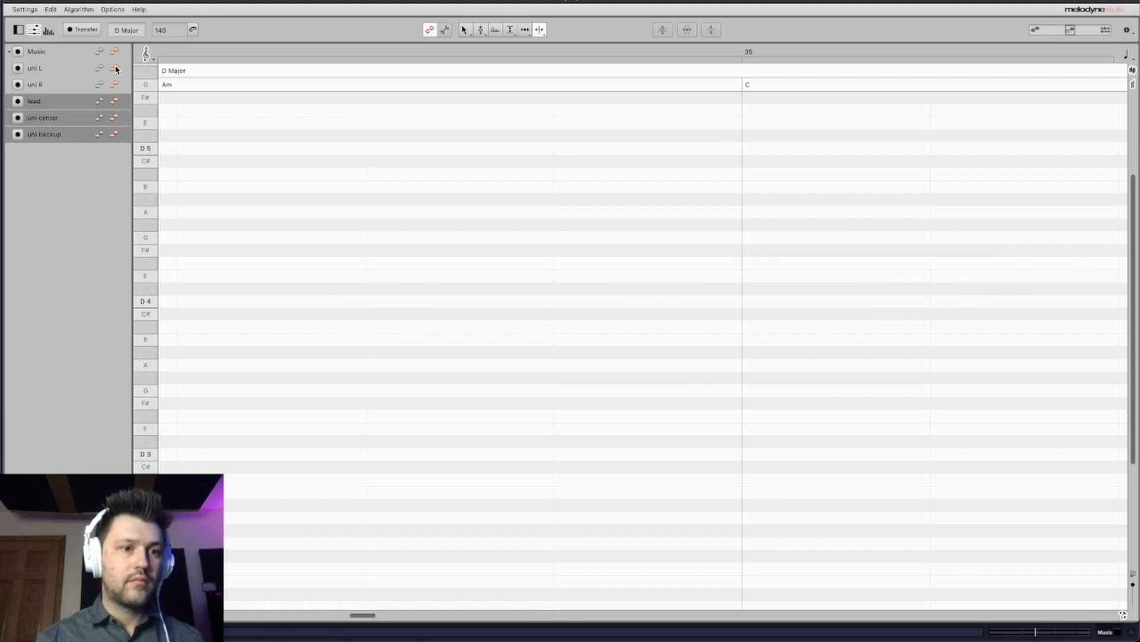
left_click(114, 68)
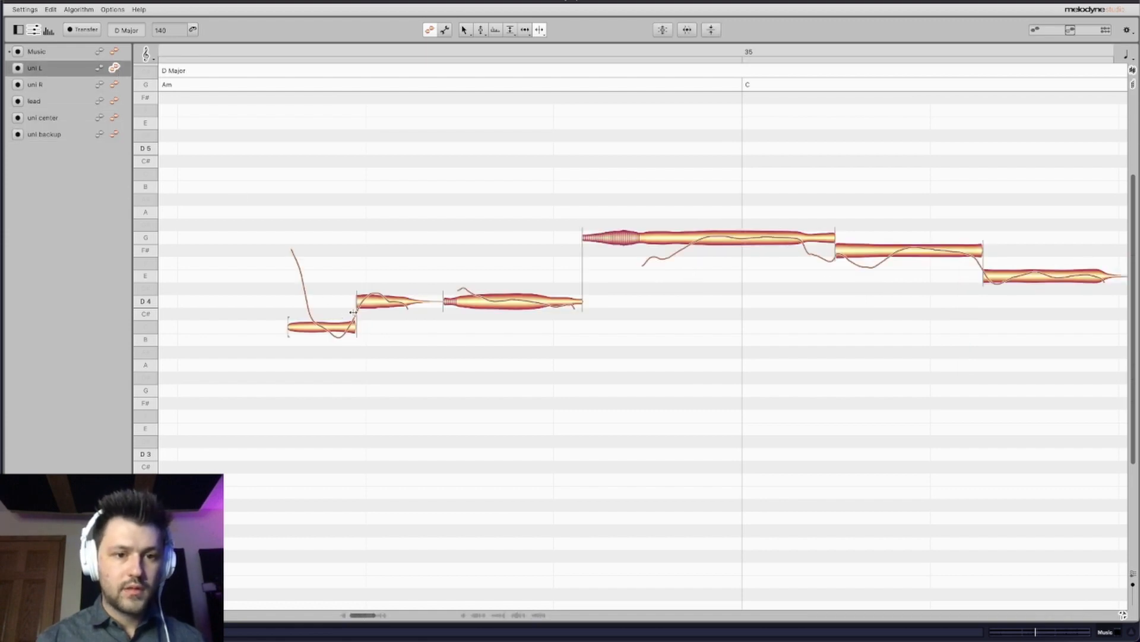
Display uni L as the reference and align the timing of uni R's first four notes in bar 34 with it.
left_click(116, 85)
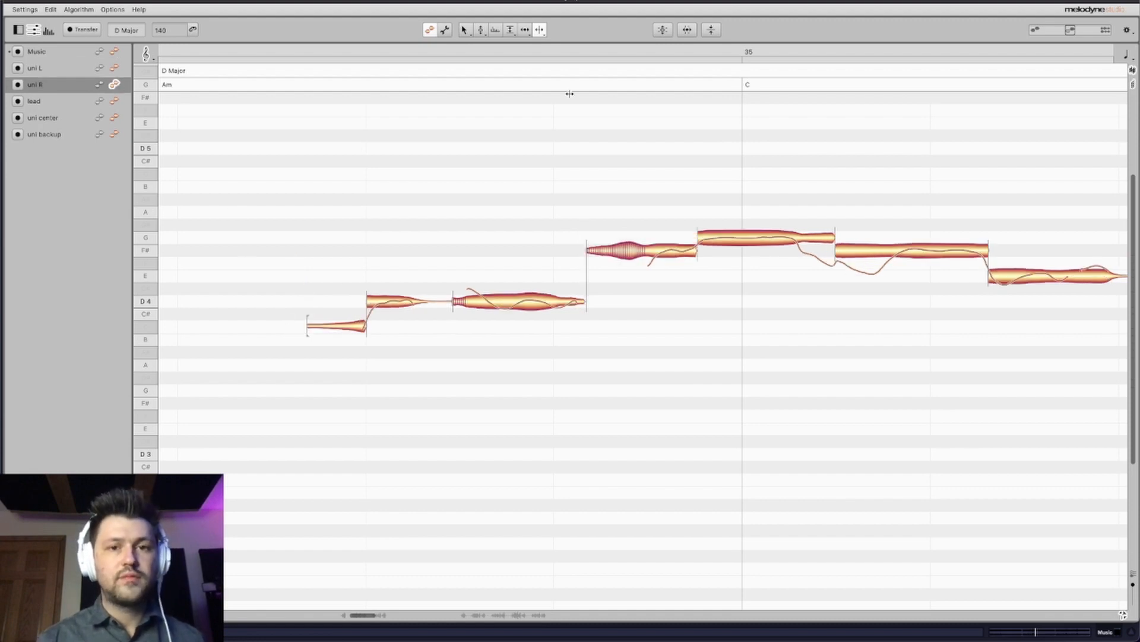
left_click(523, 31)
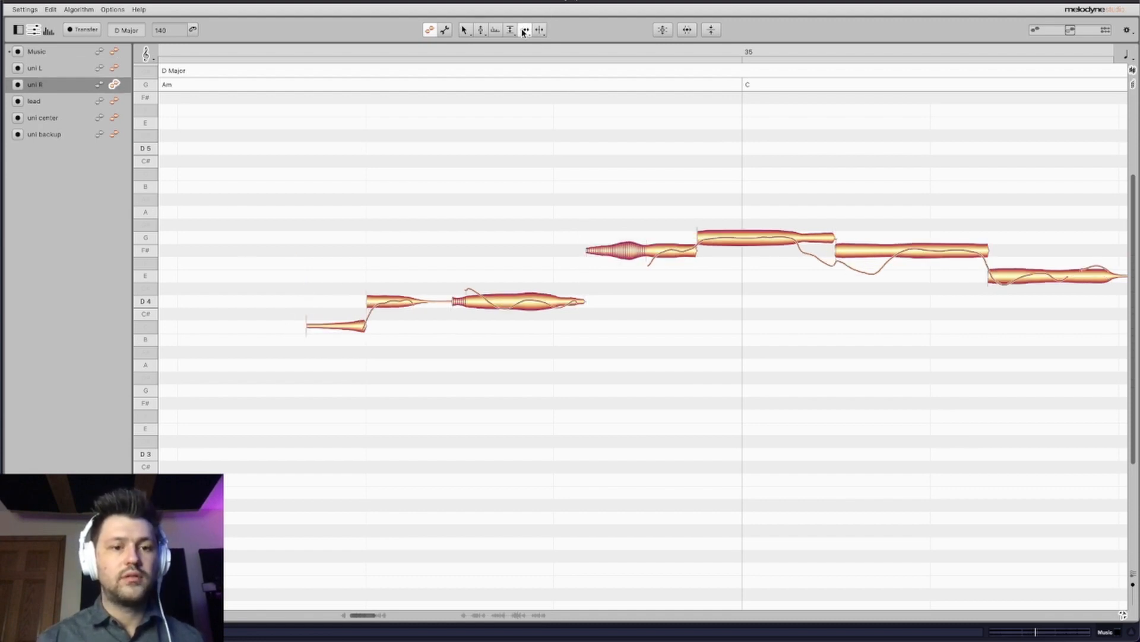
left_click(99, 69)
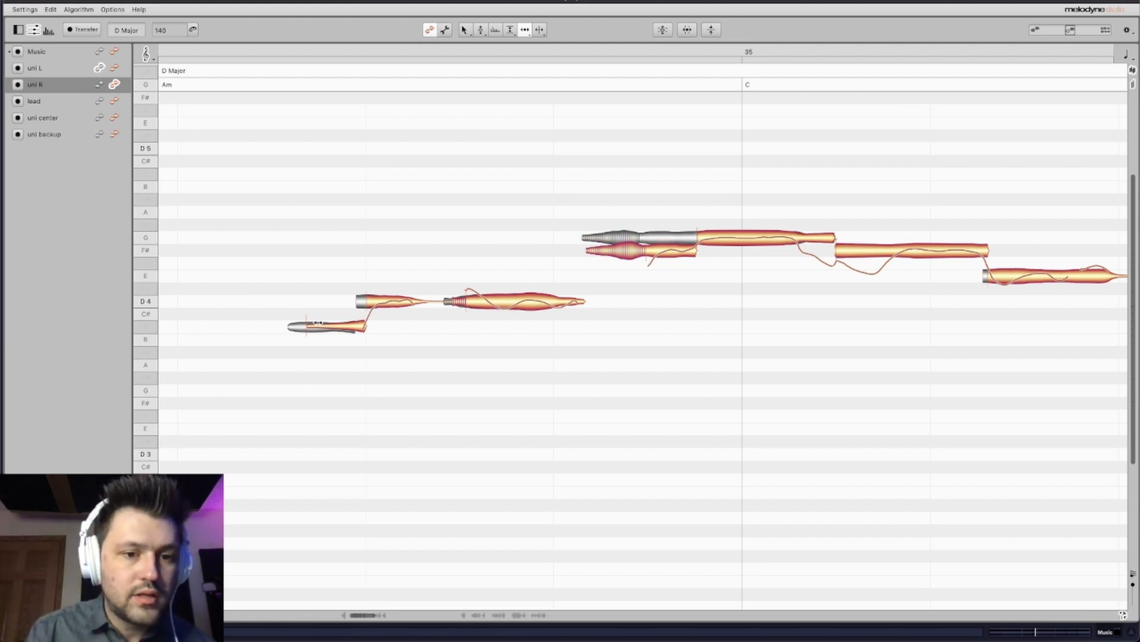
left_click(318, 322)
left_click_drag(361, 323, 355, 325)
left_click(462, 302)
left_click_drag(462, 302, 450, 302)
left_click(601, 253)
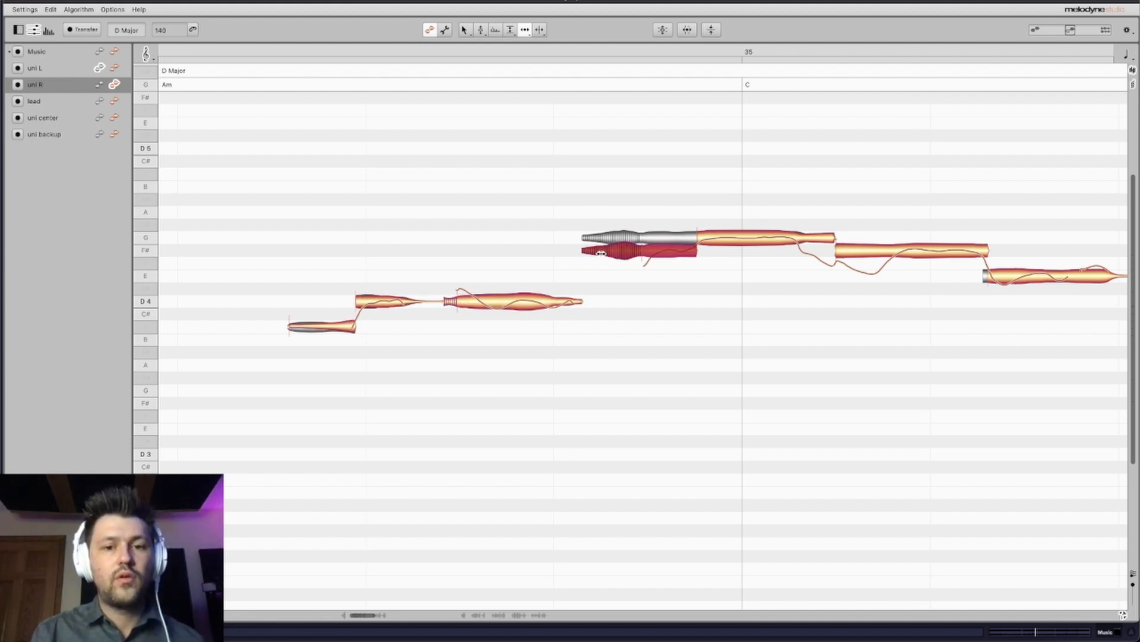
Split uni L's G4 note before bar 35 at uni R's note boundary and lower the first part to F#4.
left_click(539, 31)
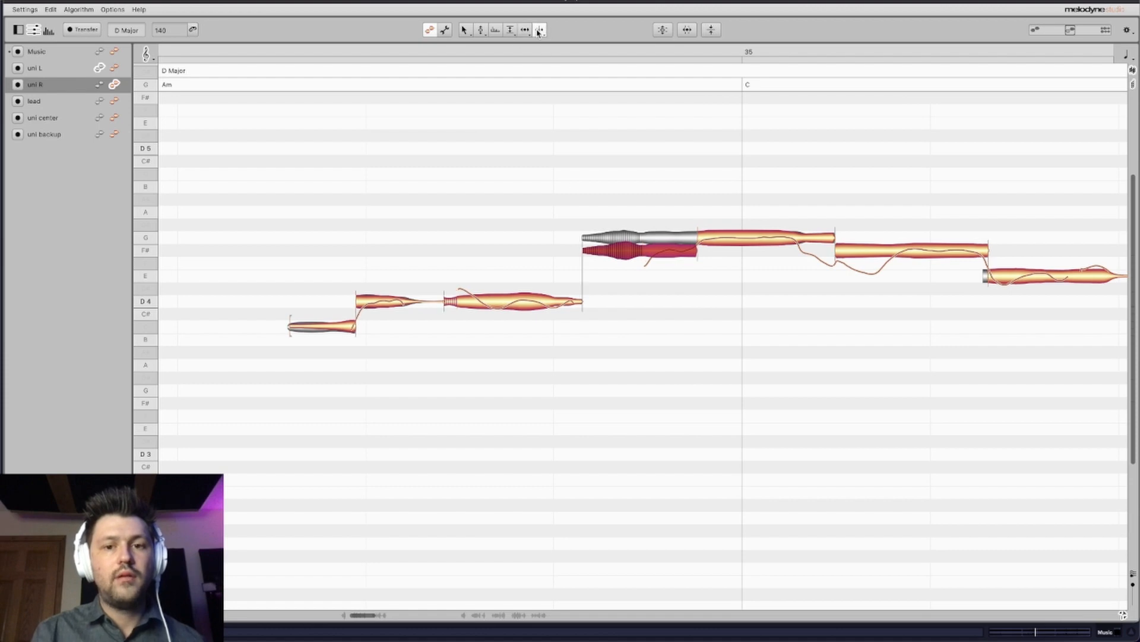
double_click(675, 229)
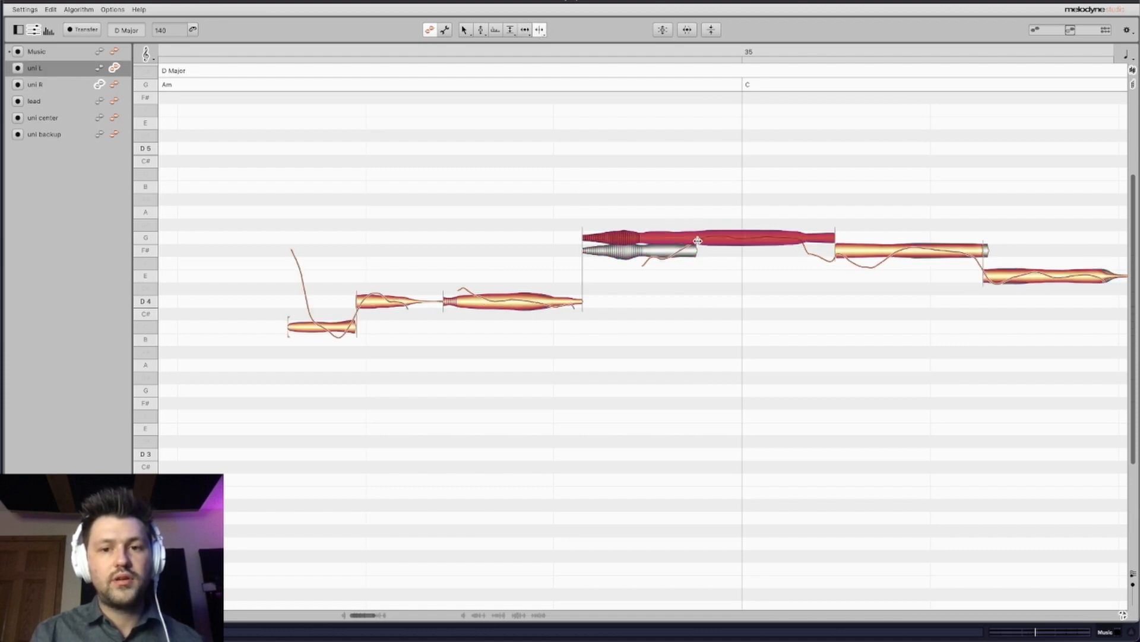
double_click(697, 240)
left_click(481, 30)
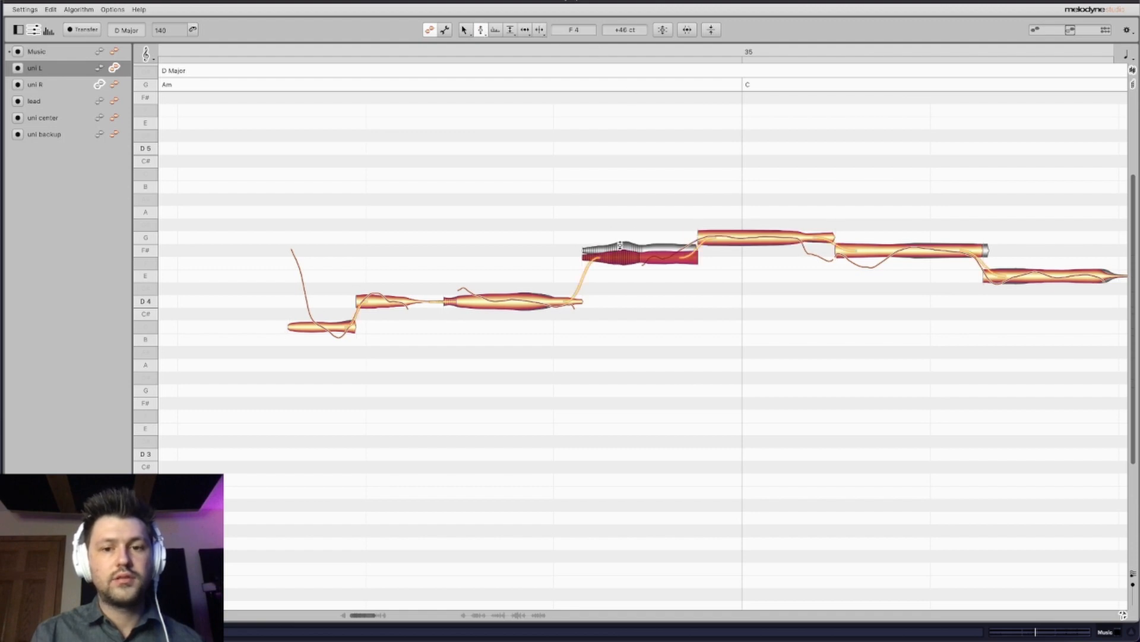
double_click(636, 257)
left_click(707, 241)
left_click_drag(597, 196, 724, 260)
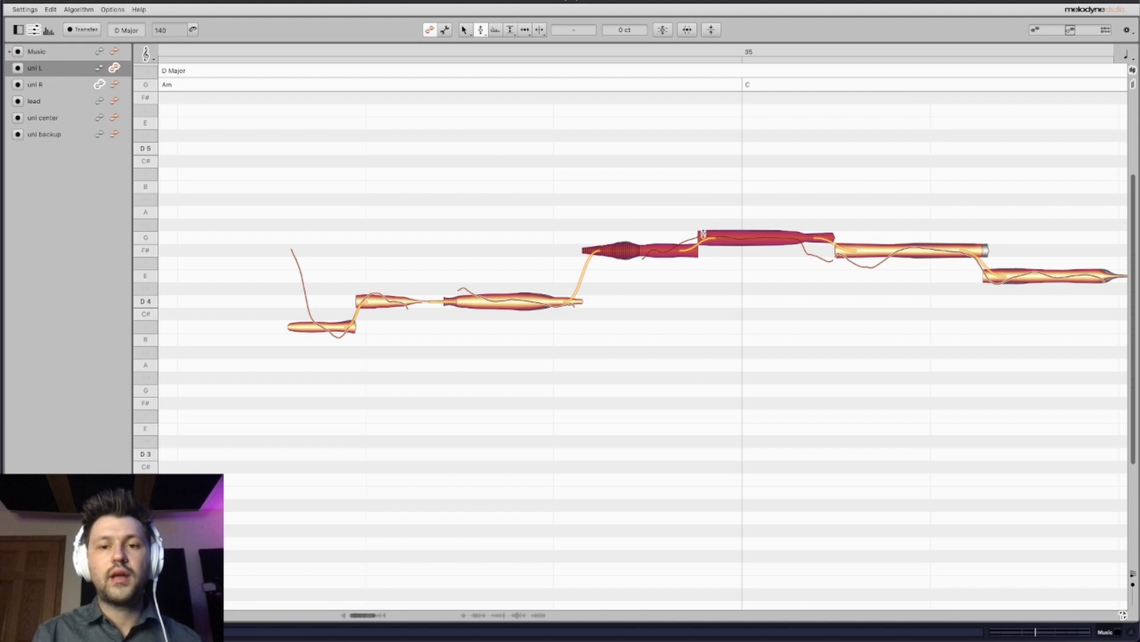
Align the starts of uni R's E4 note and following D4 note in bar 35 with uni L's timing.
left_click(114, 87)
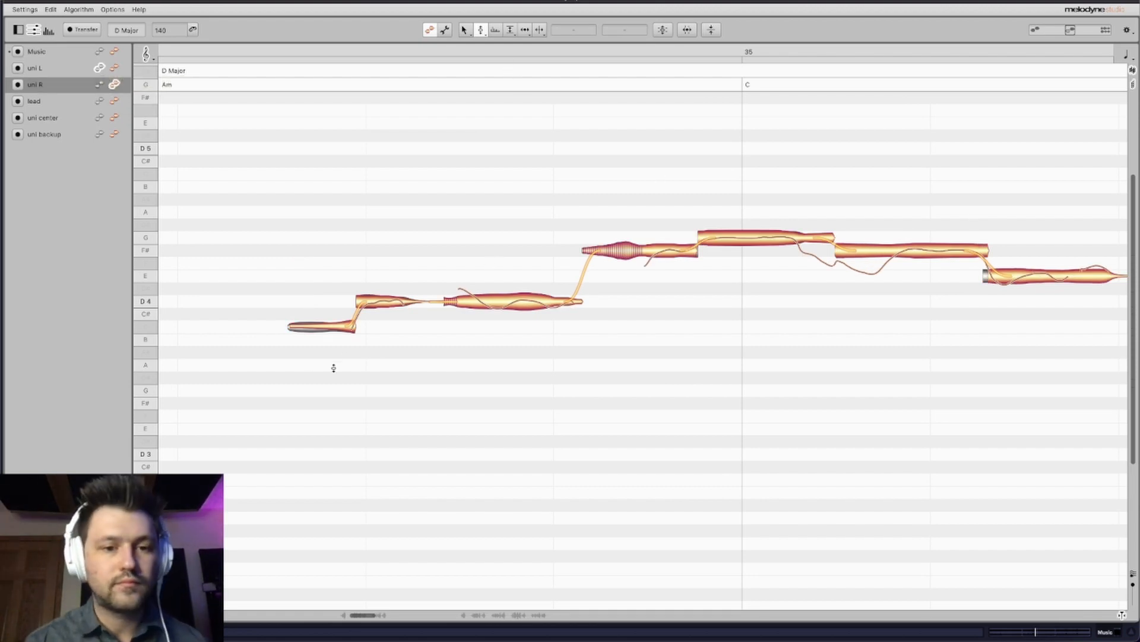
scroll(579, 304, "right", 5)
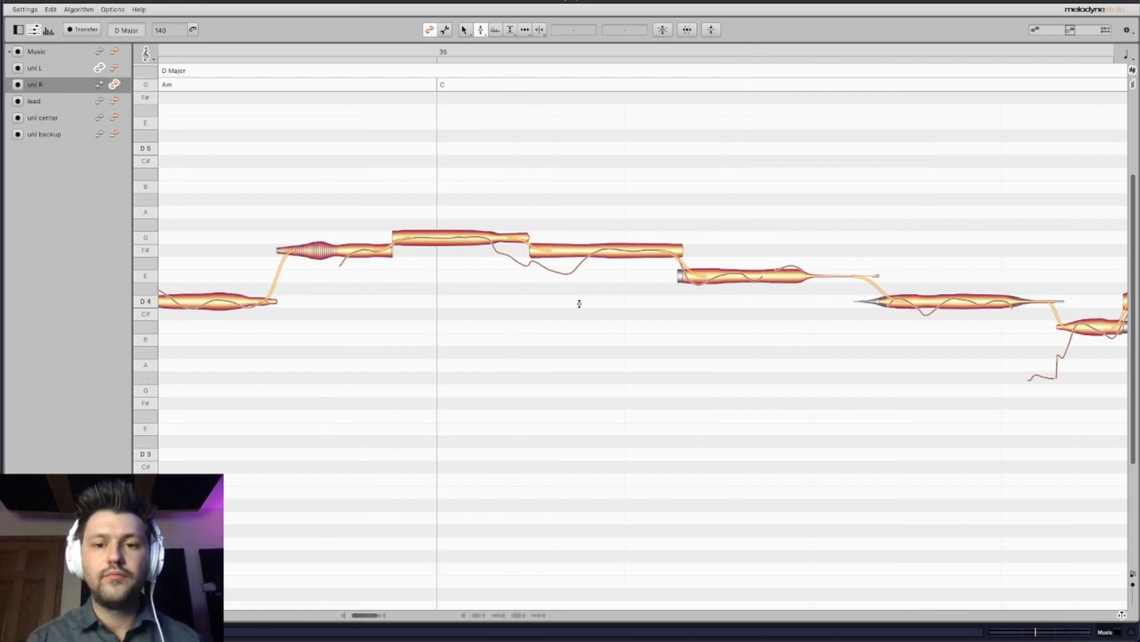
left_click(525, 31)
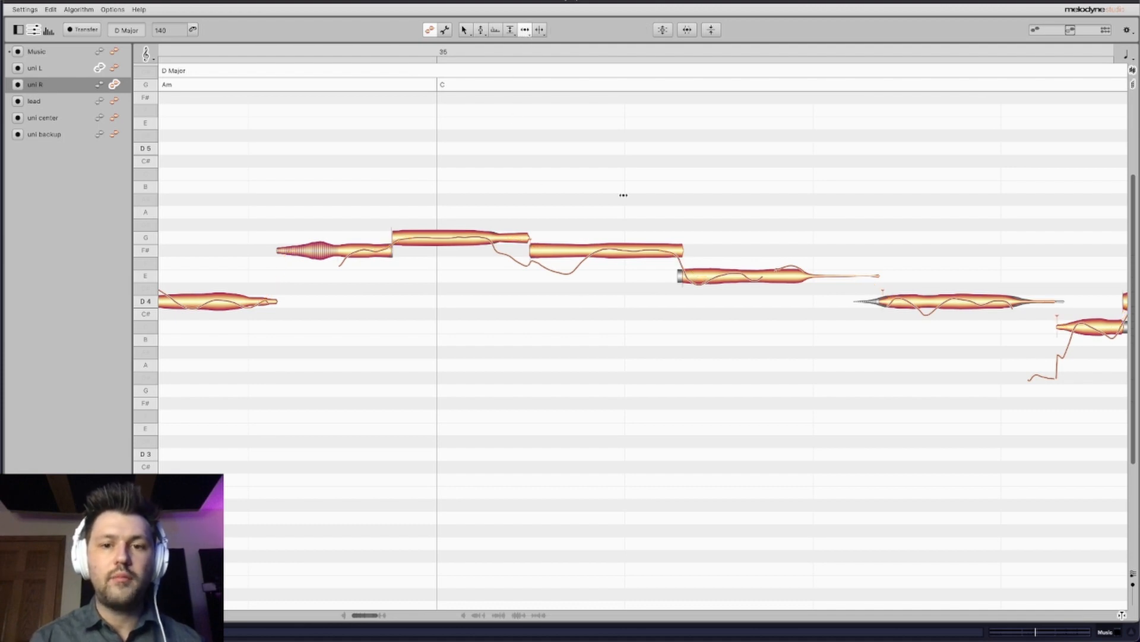
left_click_drag(706, 277, 700, 276)
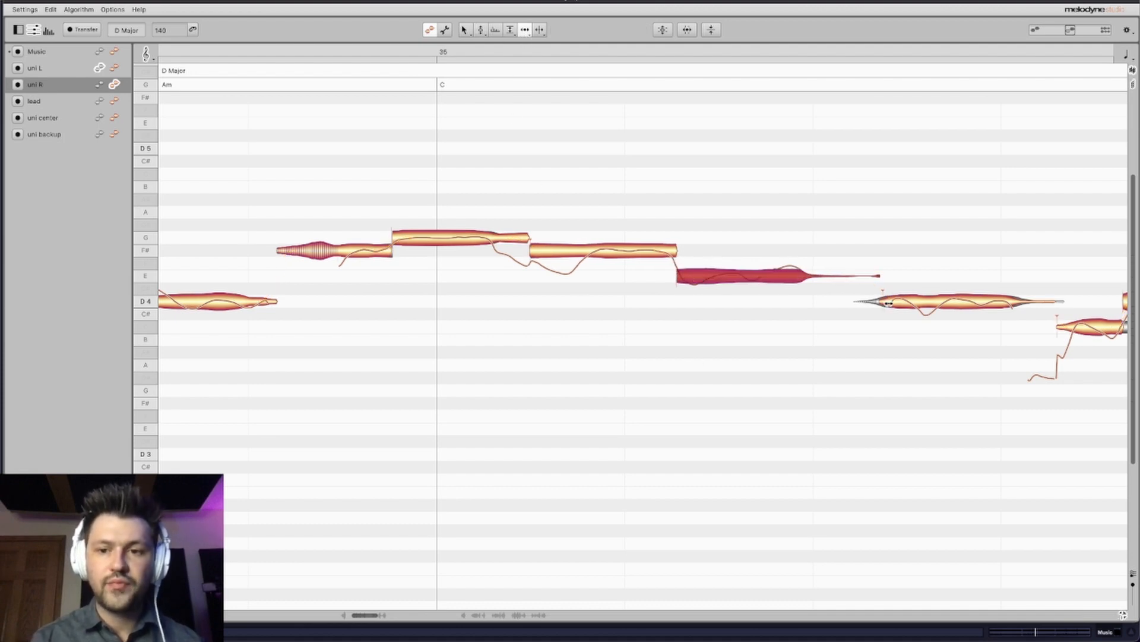
left_click(885, 301)
left_click_drag(885, 301, 882, 300)
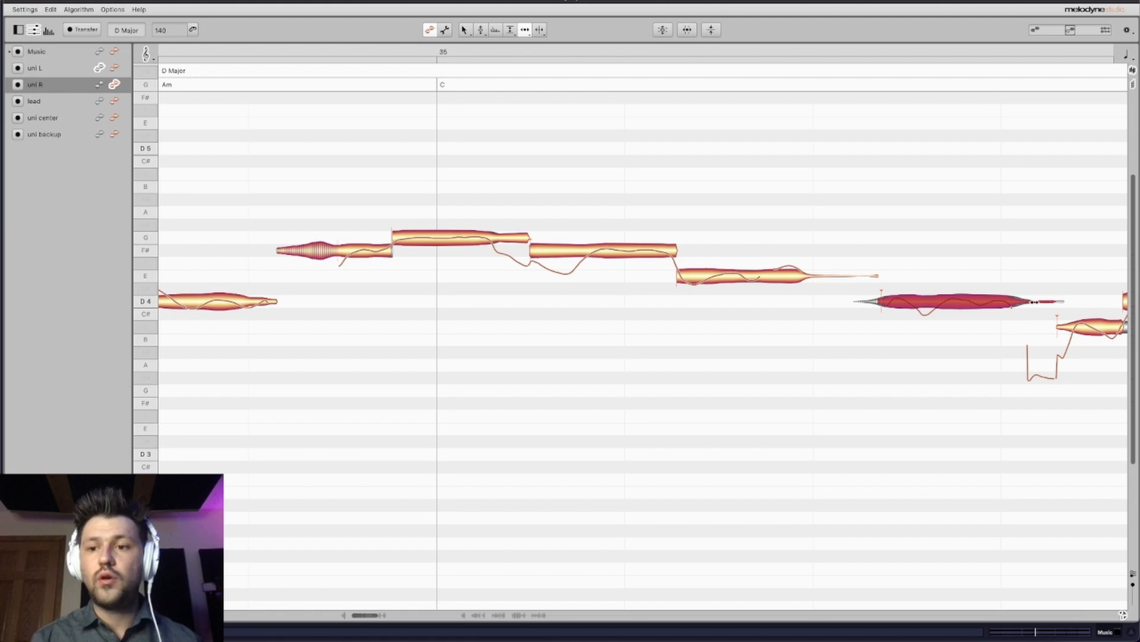
Adjust the timing of uni R's D4 notes before and in bar 36 and its F#4 note before bar 37 to match uni L.
scroll(1031, 323, "right", 5)
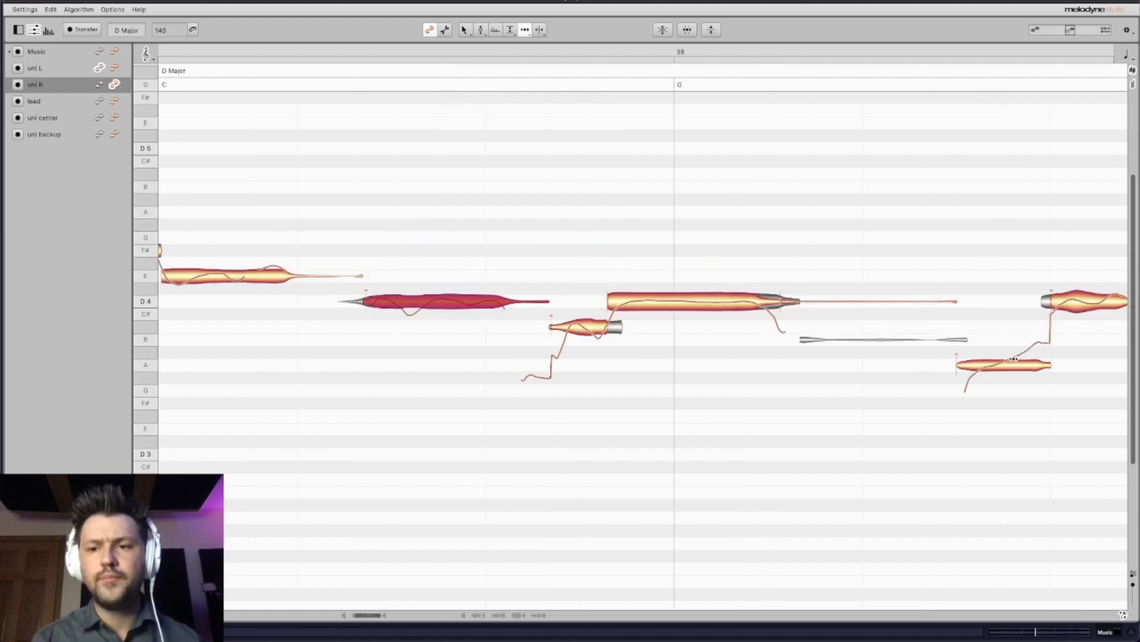
left_click_drag(624, 300, 639, 300)
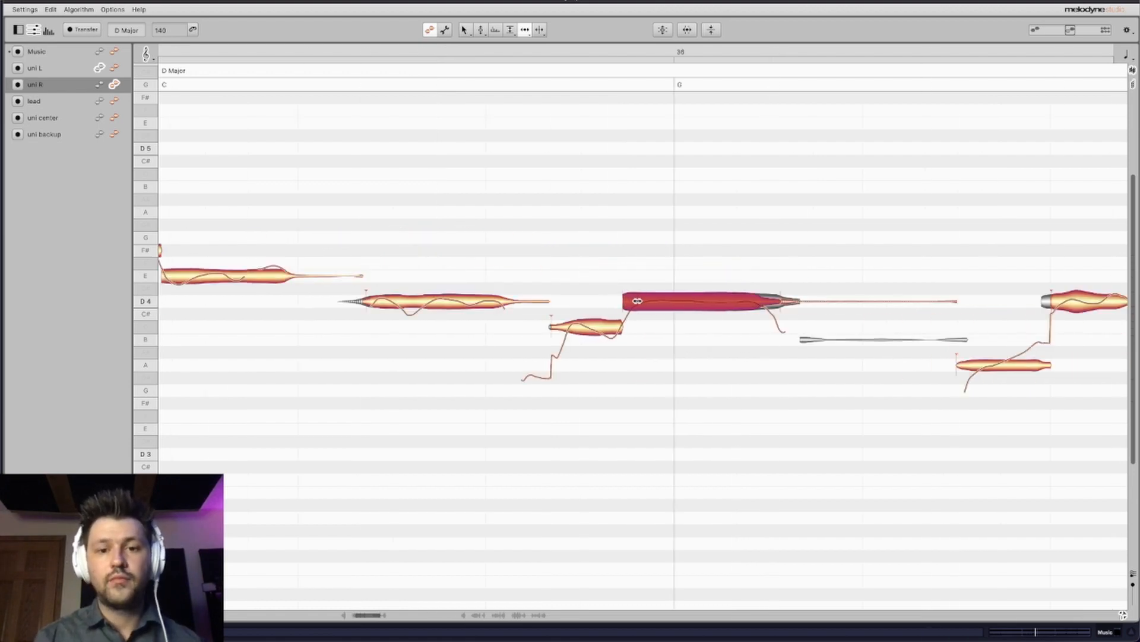
left_click_drag(774, 304, 796, 303)
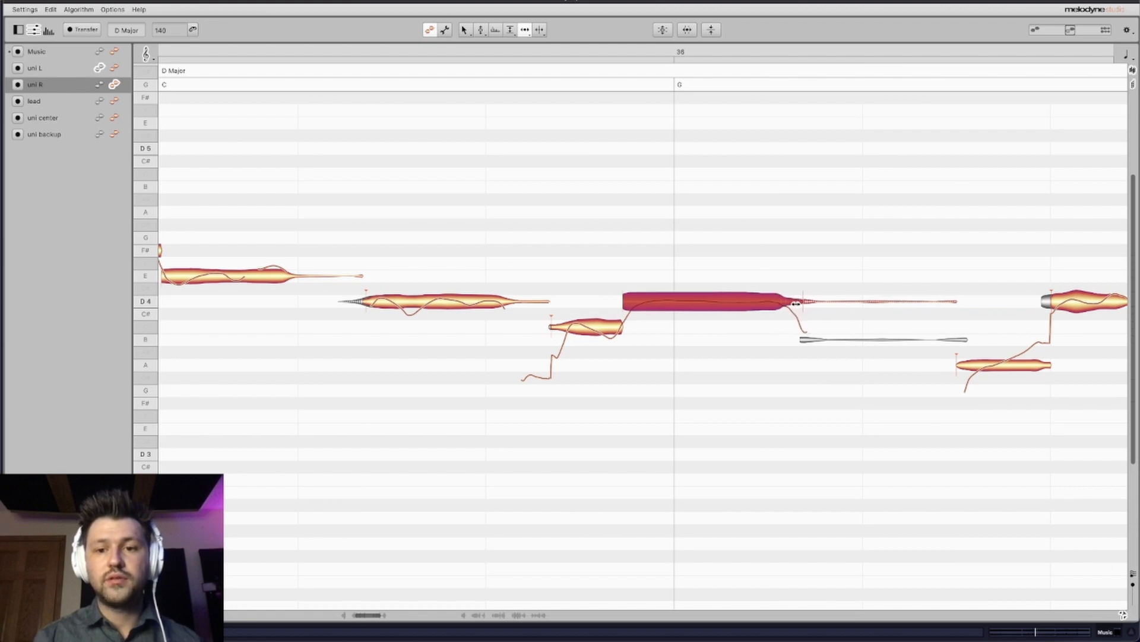
scroll(854, 354, "right", 1)
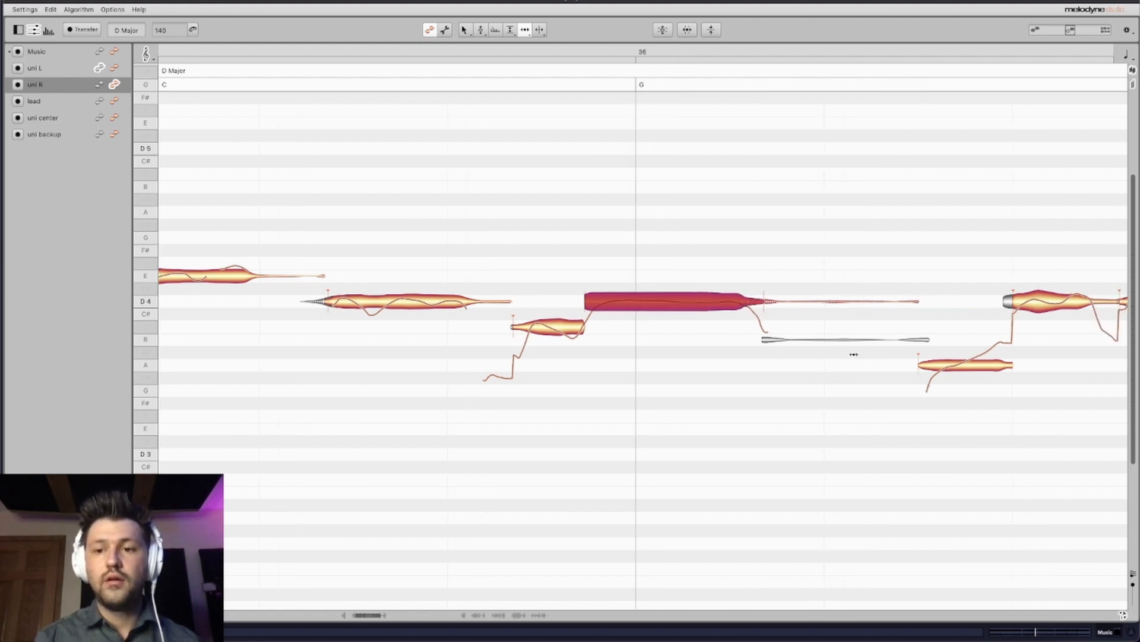
scroll(853, 354, "right", 7)
left_click_drag(751, 299, 742, 297)
mouse_move(1065, 249)
left_mouse_down()
mouse_move(1048, 250)
mouse_move(1064, 250)
left_mouse_up()
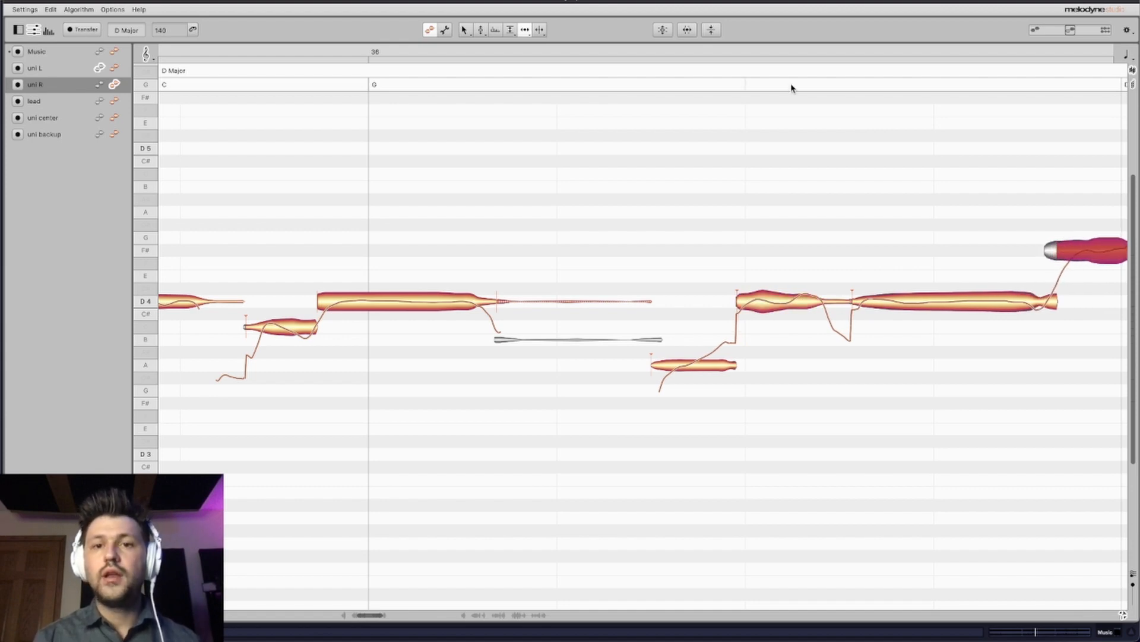
Move the separation between uni R's last D4 and F#4 notes in bar 36 earlier, and line their boundary up with uni L.
left_click(538, 31)
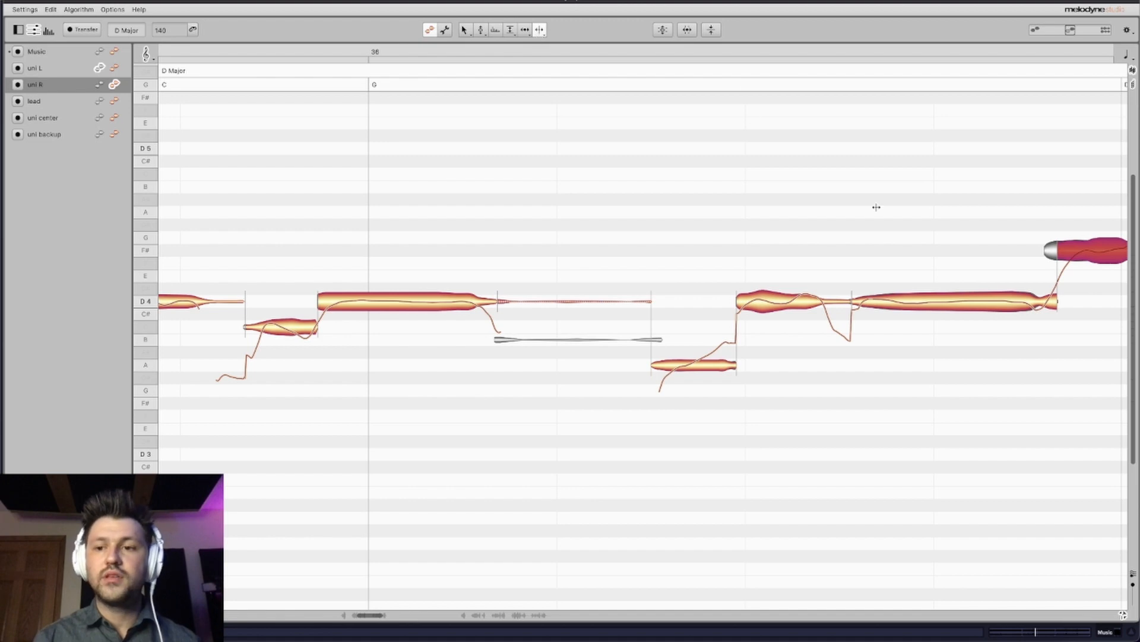
left_click_drag(1058, 273, 1039, 271)
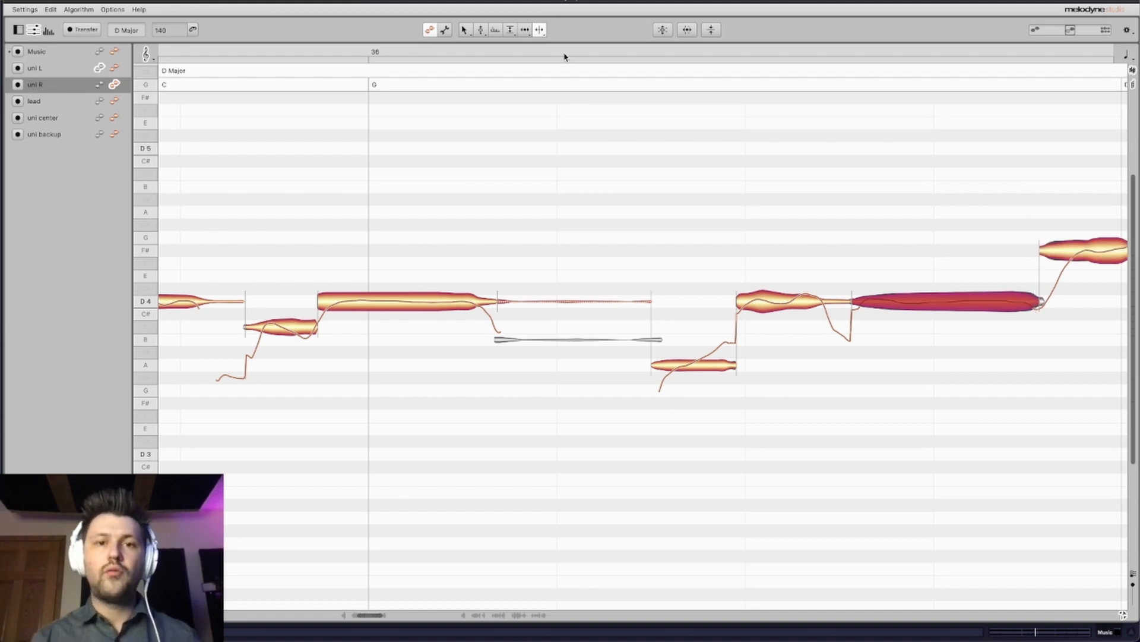
left_click(527, 30)
left_click_drag(1039, 302, 1038, 302)
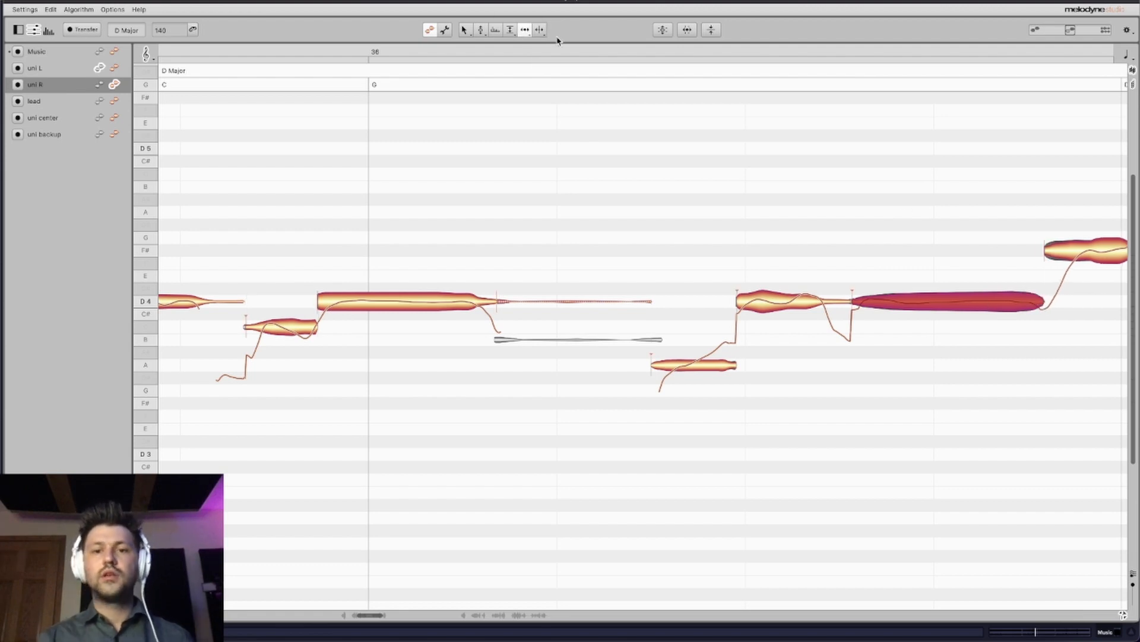
scroll(615, 222, "right", 1)
scroll(615, 221, "right", 5)
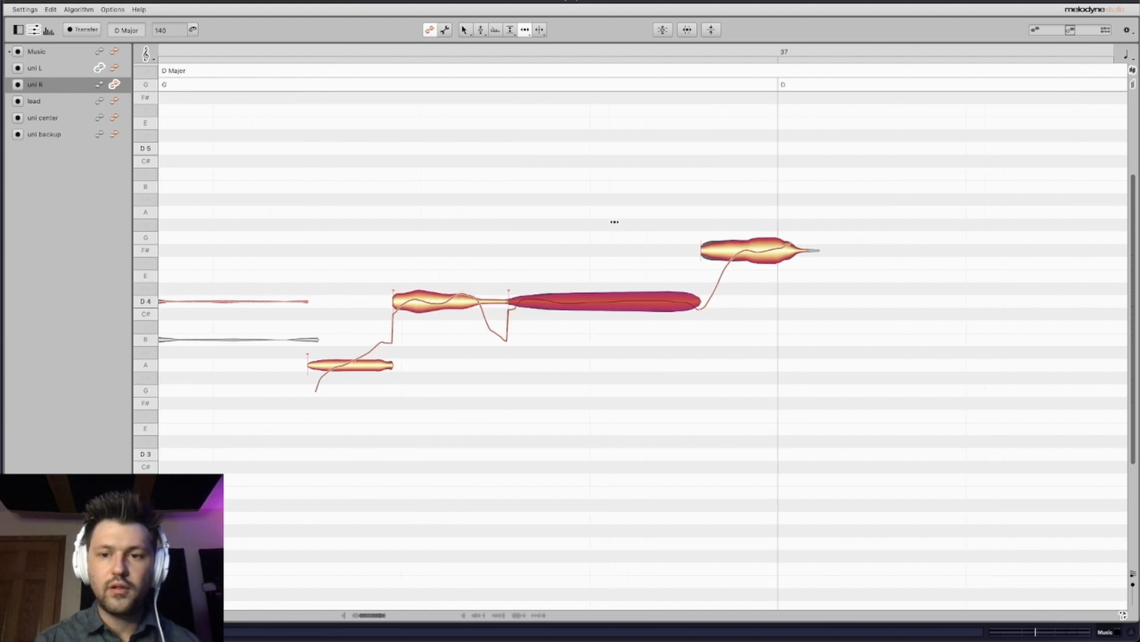
Switch editing to the lead track and align its first two notes in bar 34 with uni L's timing.
scroll(719, 299, "left", 13)
scroll(719, 298, "right", 8)
scroll(719, 298, "left", 13)
scroll(719, 298, "left", 5)
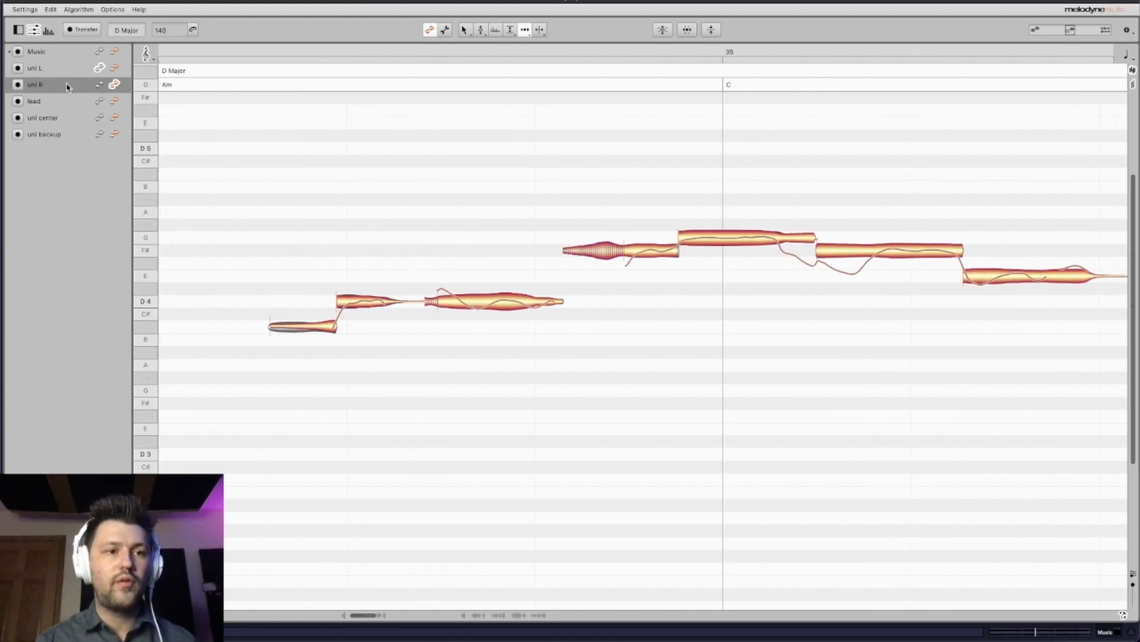
left_click(115, 101)
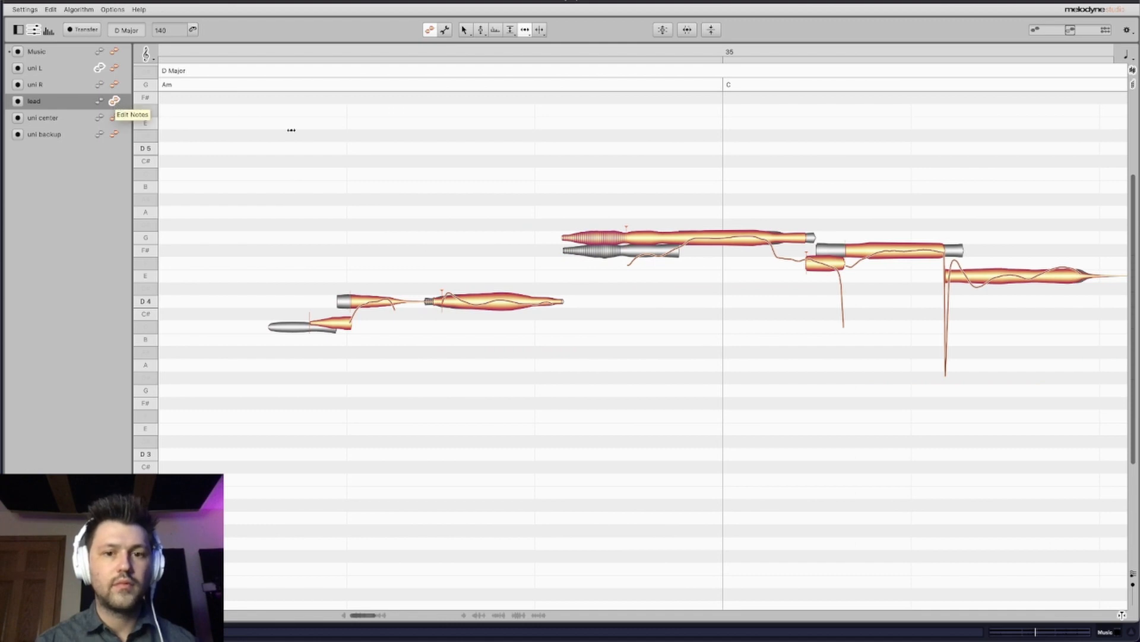
left_click_drag(315, 324, 273, 326)
left_click_drag(350, 307, 343, 302)
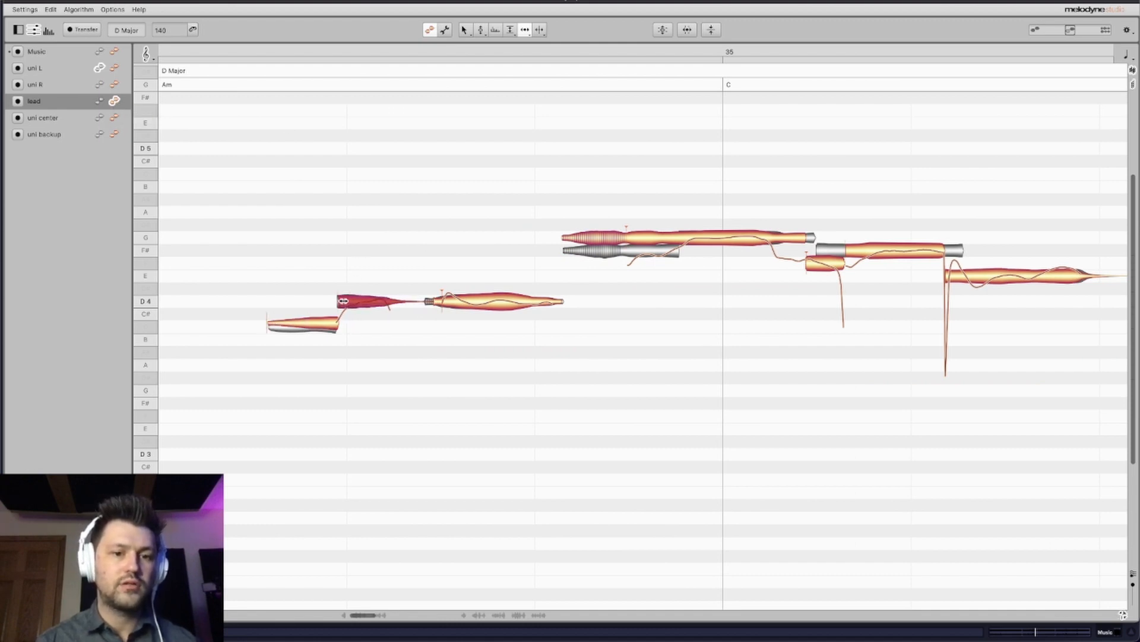
Select the lead track's notes in the phrase starting in bar 34 and snap their pitches to the scale.
left_click(481, 31)
left_click_drag(296, 212, 682, 348)
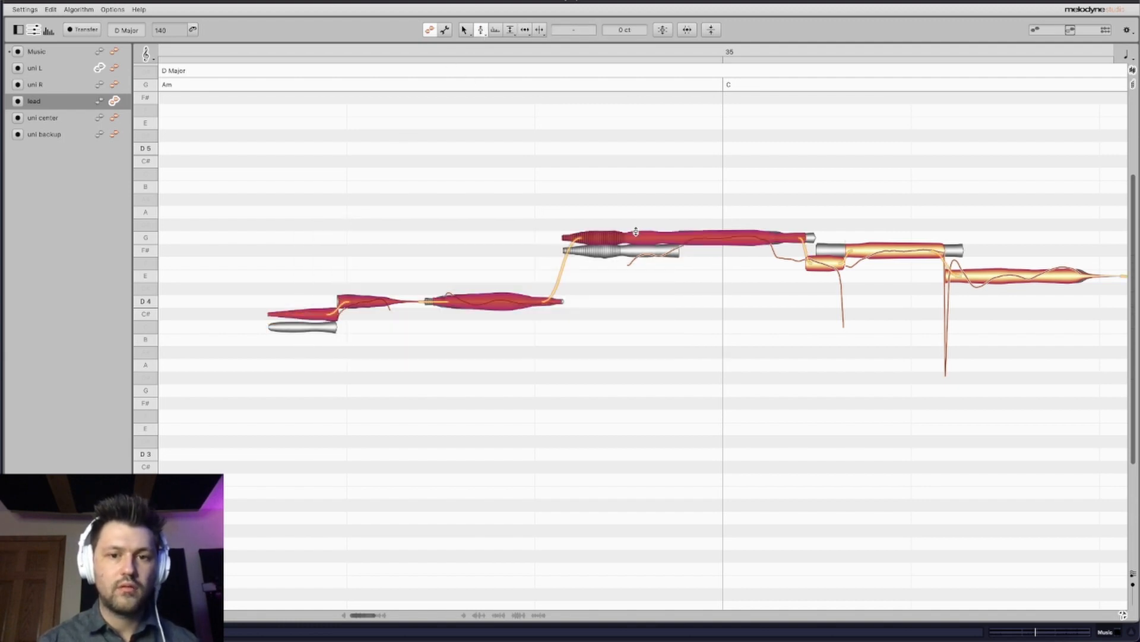
left_click(359, 234)
Lower the first notes of lead and uni L in bar 34 to B3, and play back the phrase.
left_click_drag(316, 319, 314, 328)
double_click(314, 323)
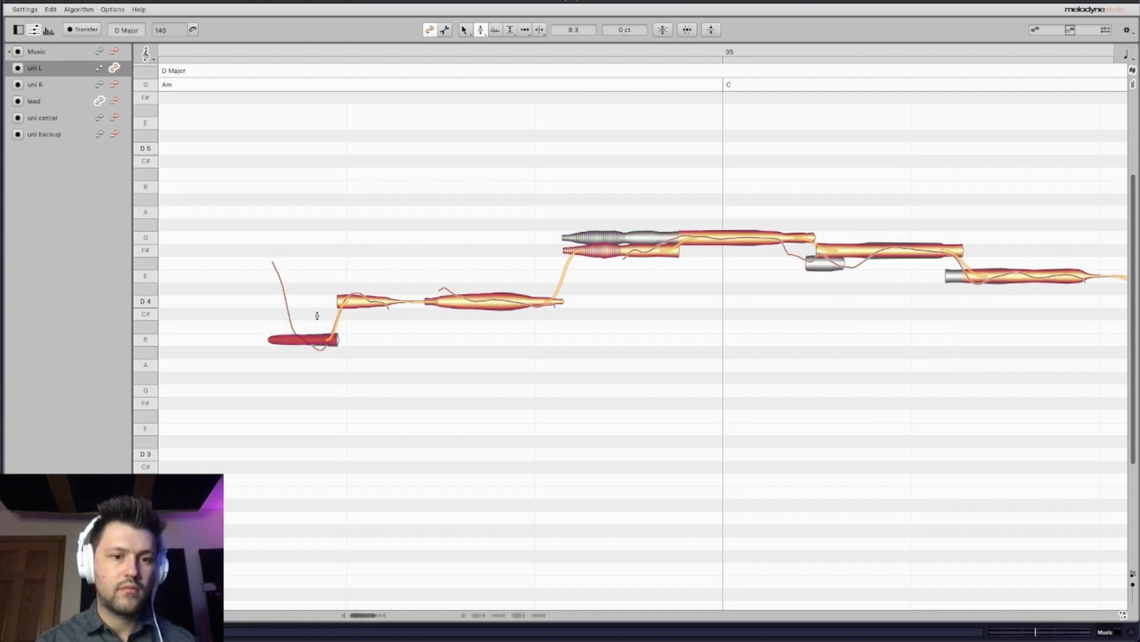
key("space")
key("space")
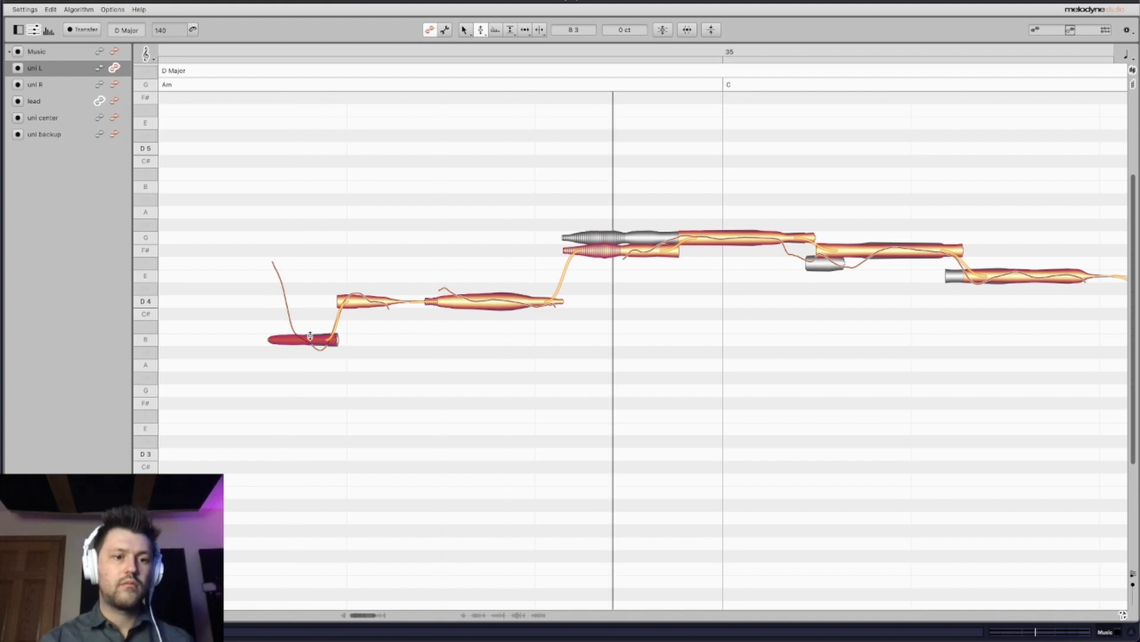
Set the pitch modulation of uni L's first B3 note to 89% and its pitch offset to +35 ct.
left_click(481, 30)
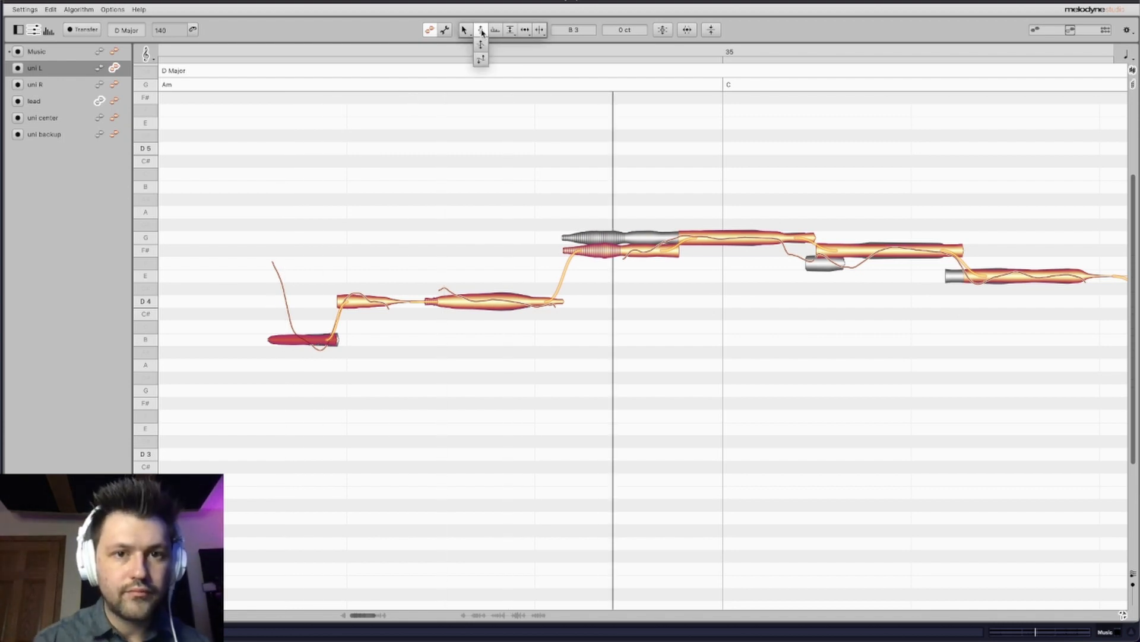
left_click(481, 45)
left_click_drag(308, 338, 308, 345)
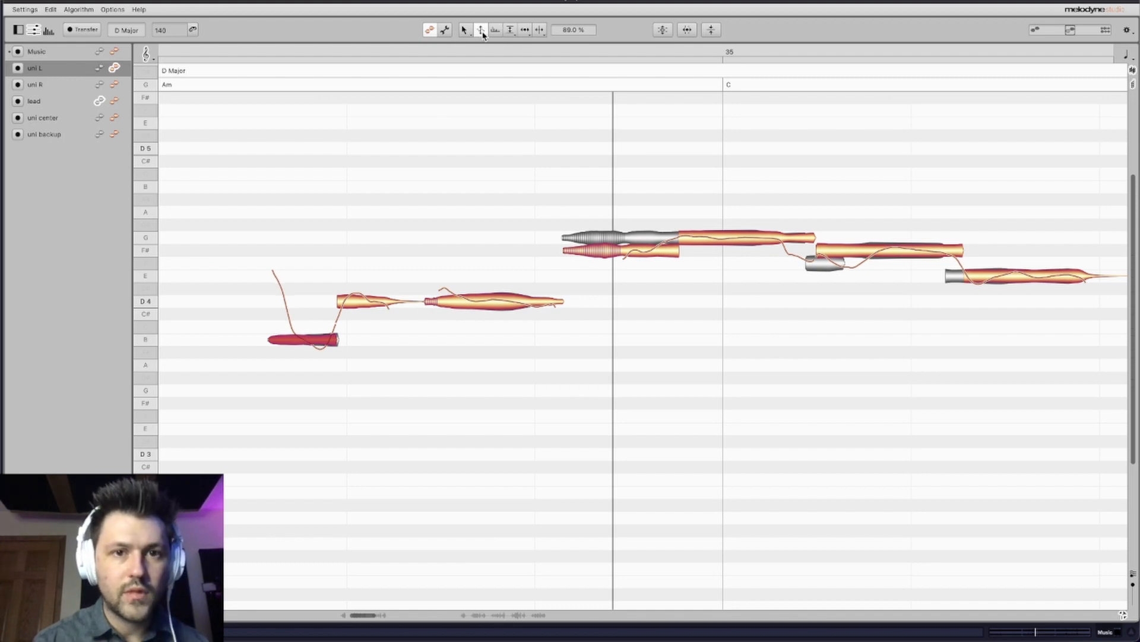
left_click(482, 31)
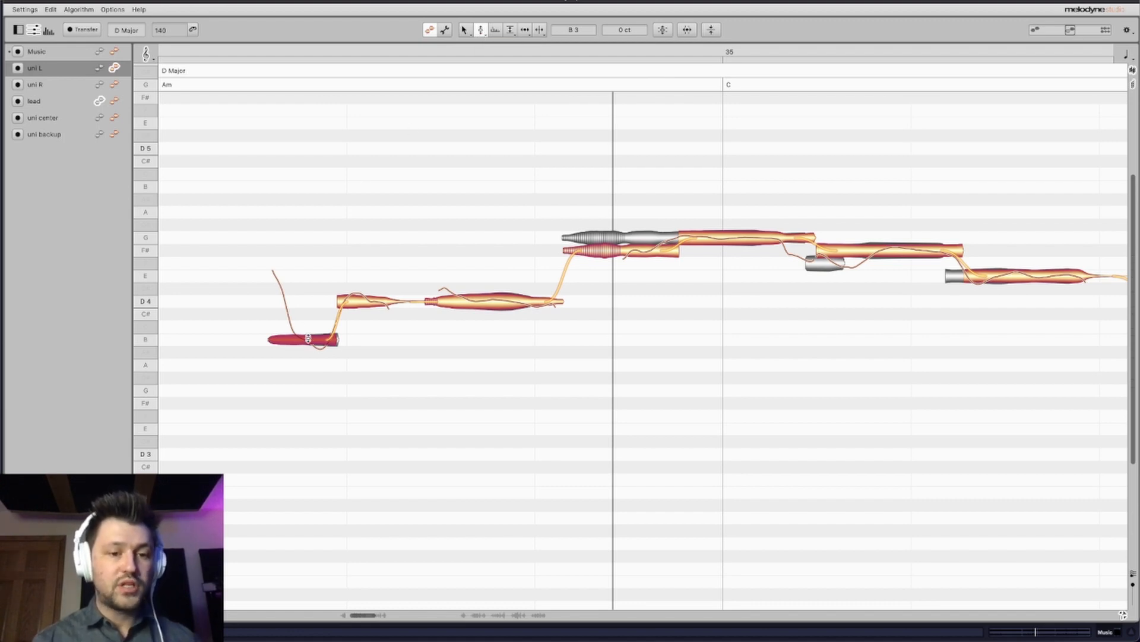
left_click_drag(309, 340, 310, 334)
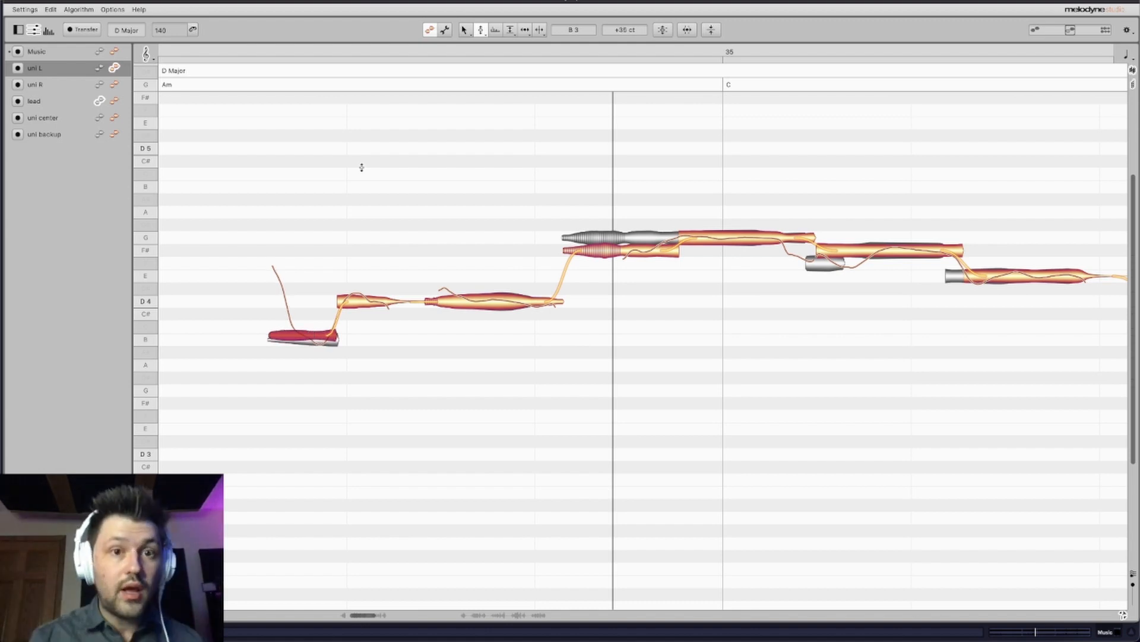
Set the pitch modulation of uni L's first B3 note to 49% and play back the phrase.
left_click(469, 34)
left_click(480, 32)
left_click(481, 52)
left_click_drag(304, 334, 309, 360)
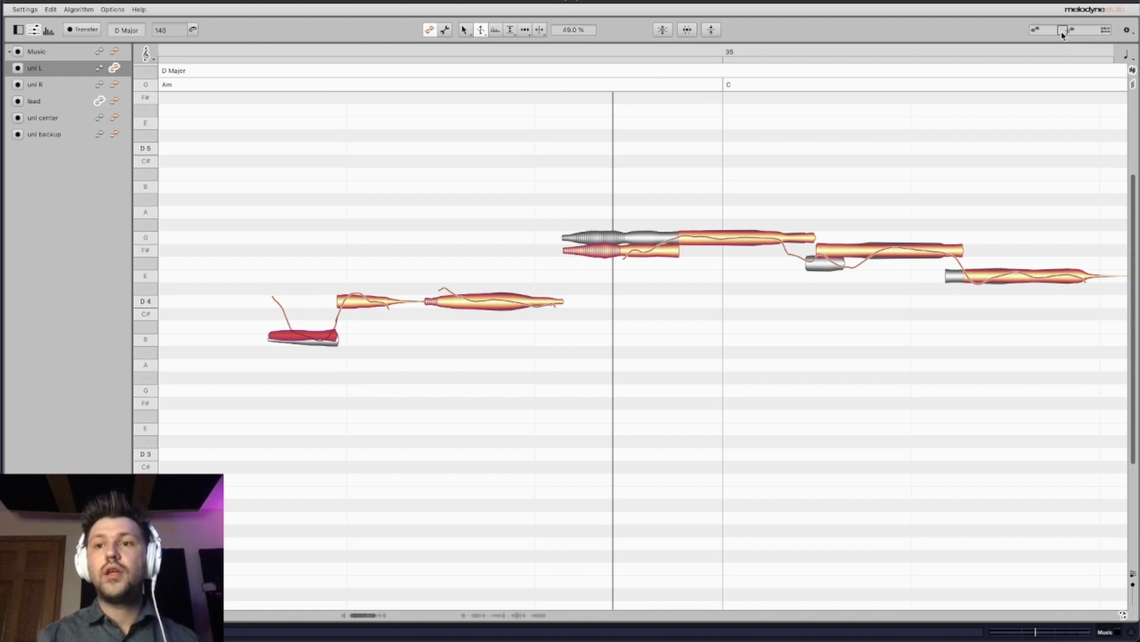
key("space")
key("space")
double_click(173, 224)
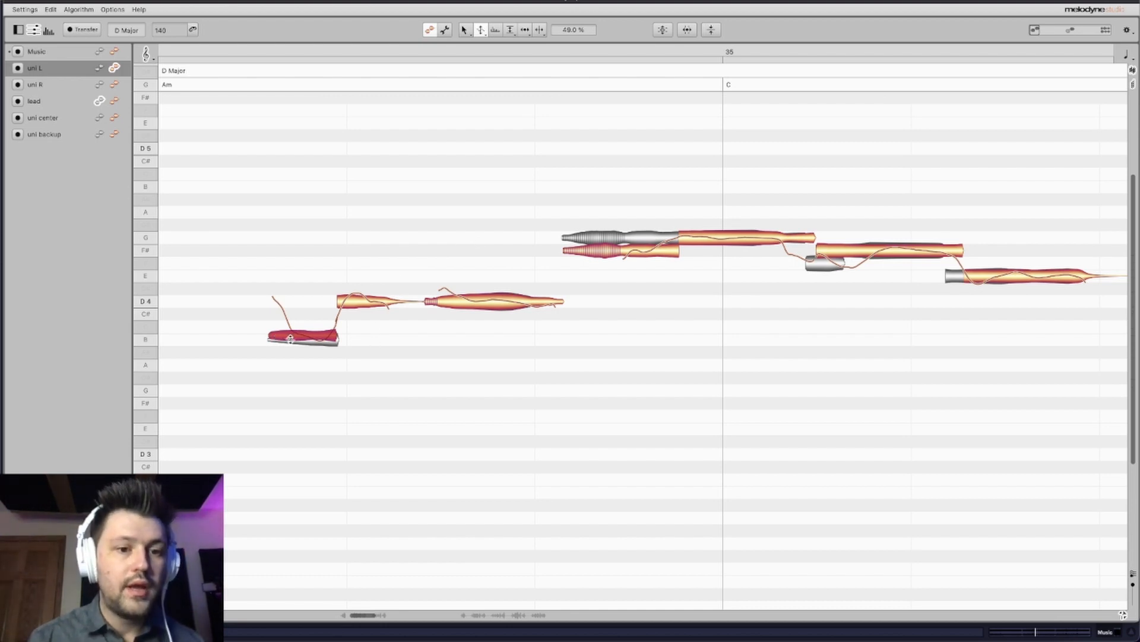
left_click(482, 29)
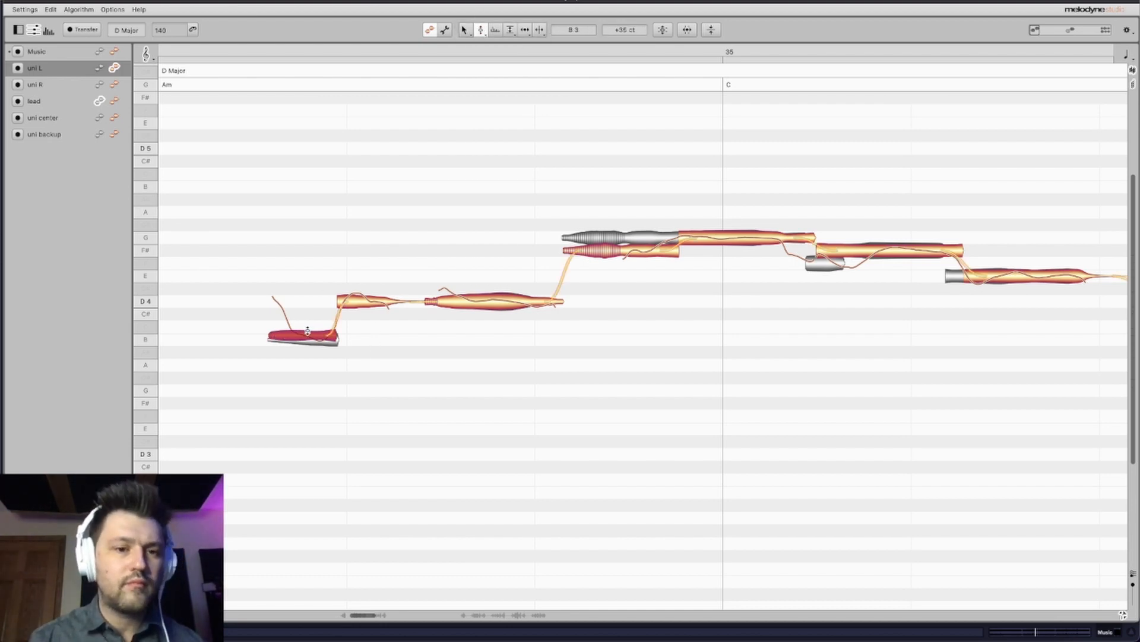
Lower the pitch offset of uni L's first B3 note in bar 34 to +20 ct.
left_click_drag(308, 336, 309, 338)
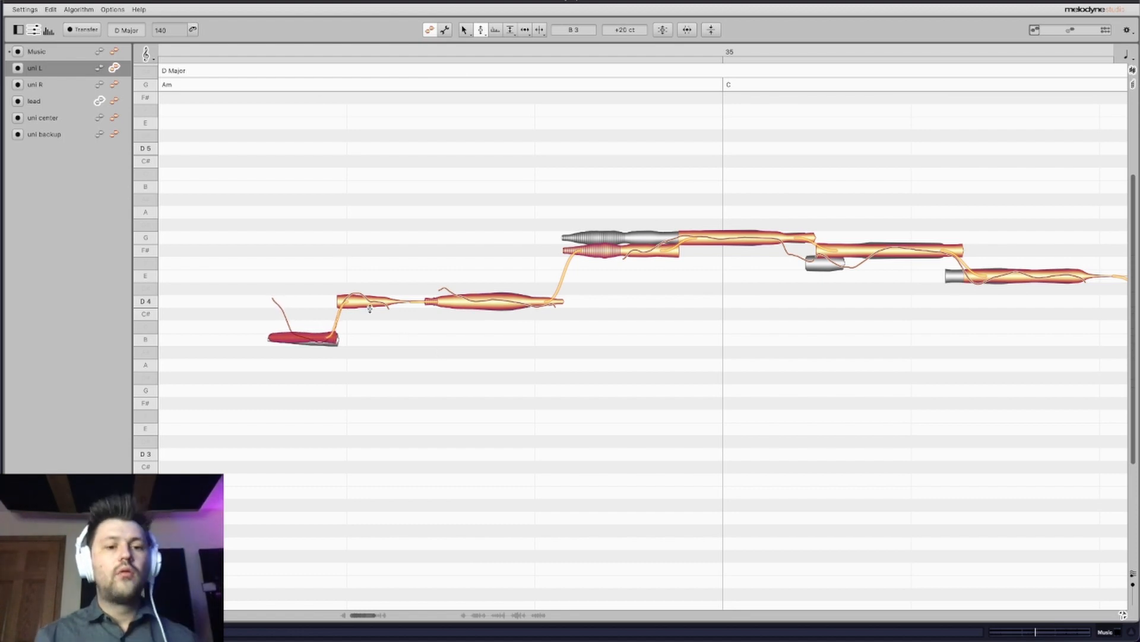
left_click(305, 246)
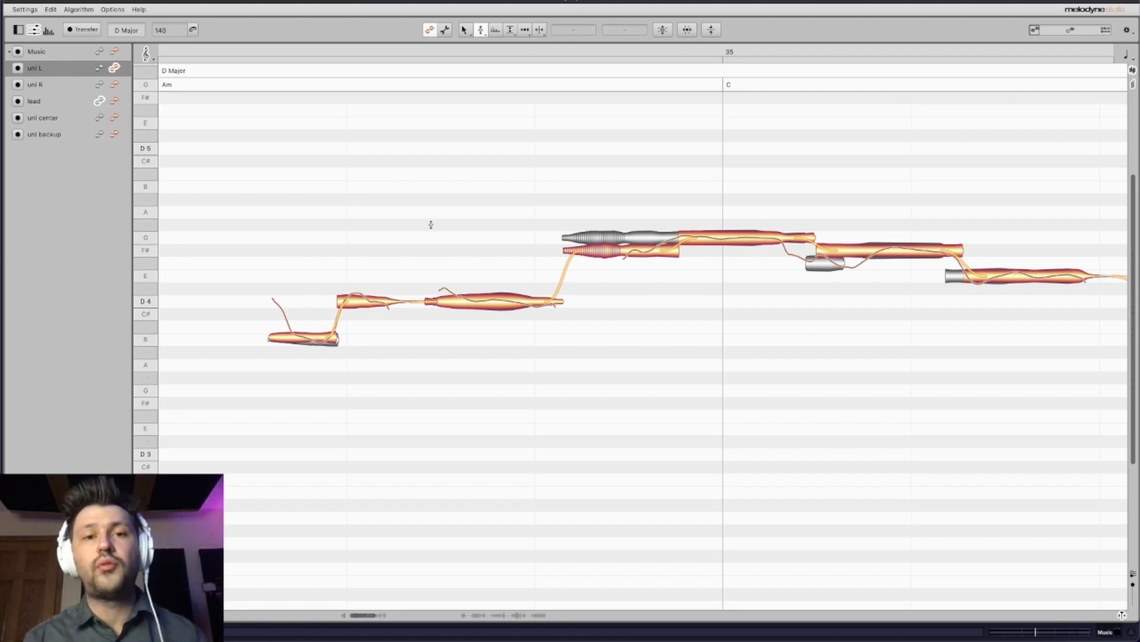
Separate lead's long G4 note before bar 35 at uni L's note change, and snap both parts to the scale.
left_click(541, 35)
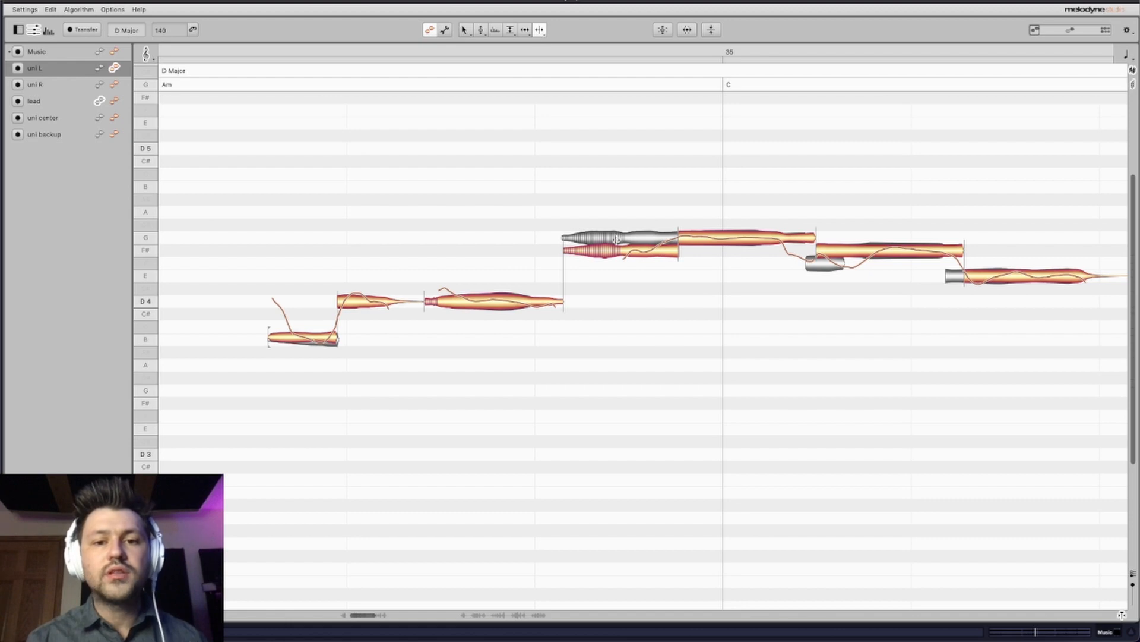
left_click(114, 101)
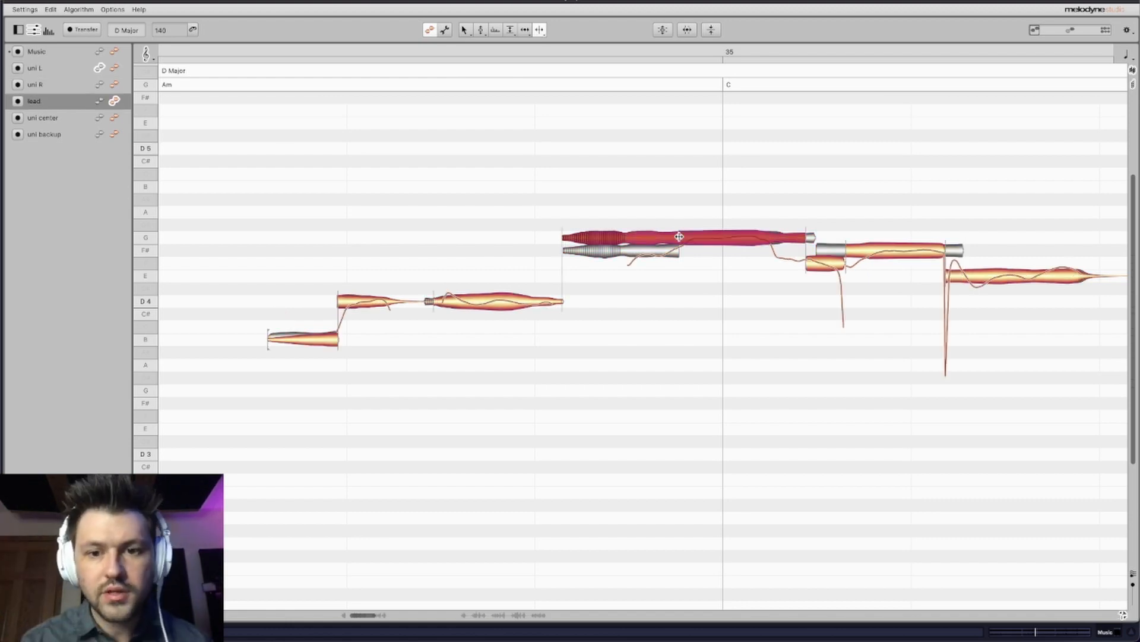
left_click(481, 31)
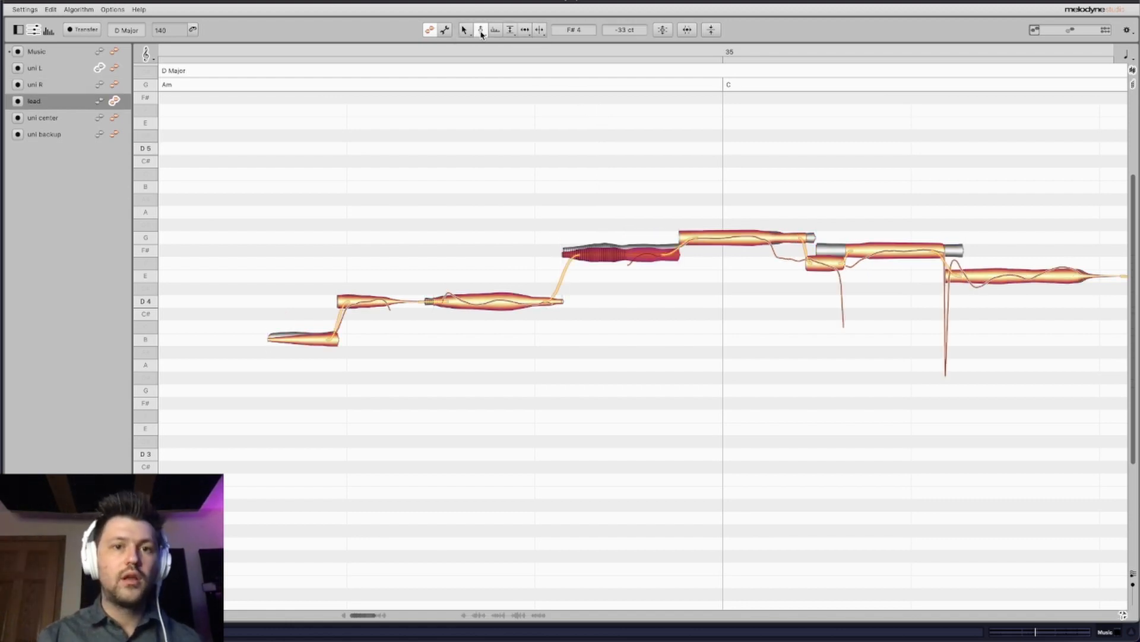
left_click_drag(572, 176, 779, 298)
double_click(730, 235)
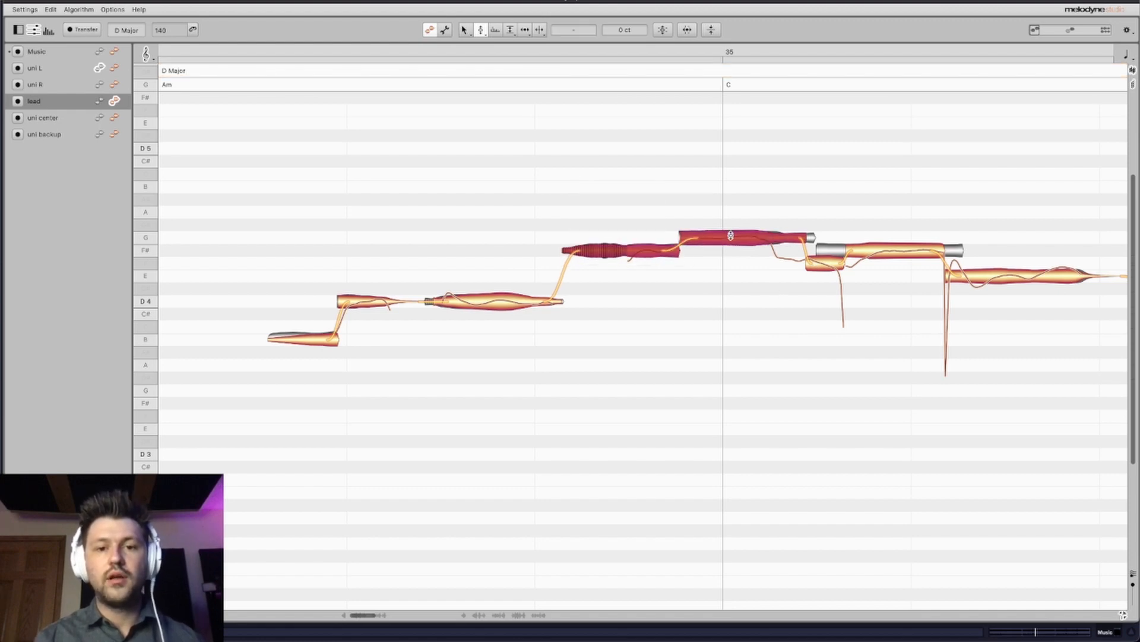
Align the start of lead's second D4 note and the end of its G4 note with uni L.
left_click(525, 30)
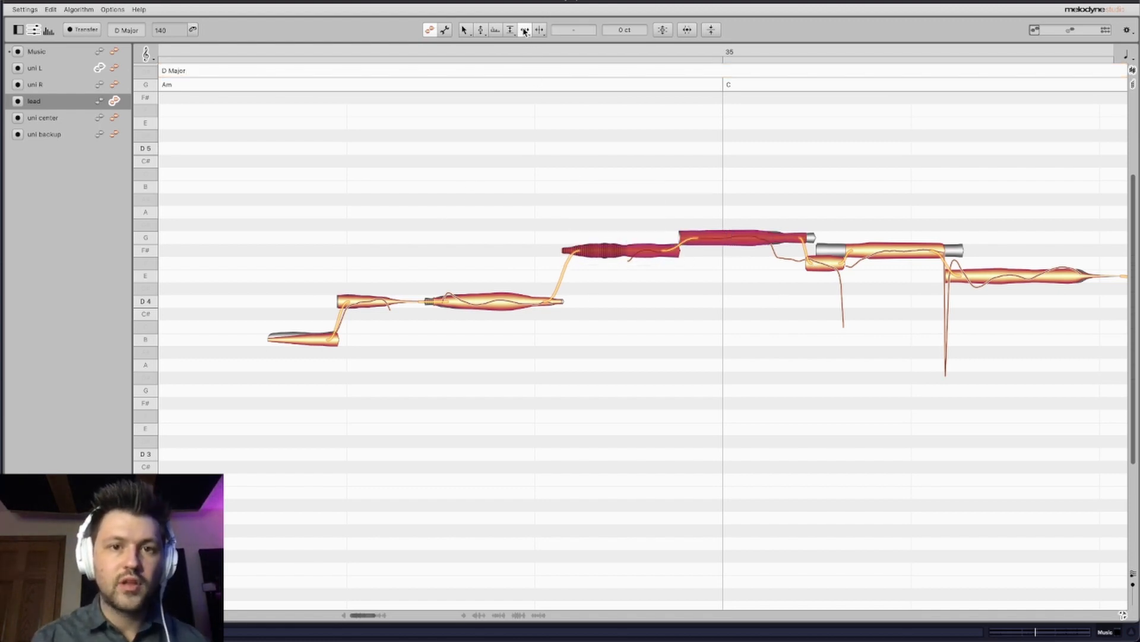
left_click(438, 303)
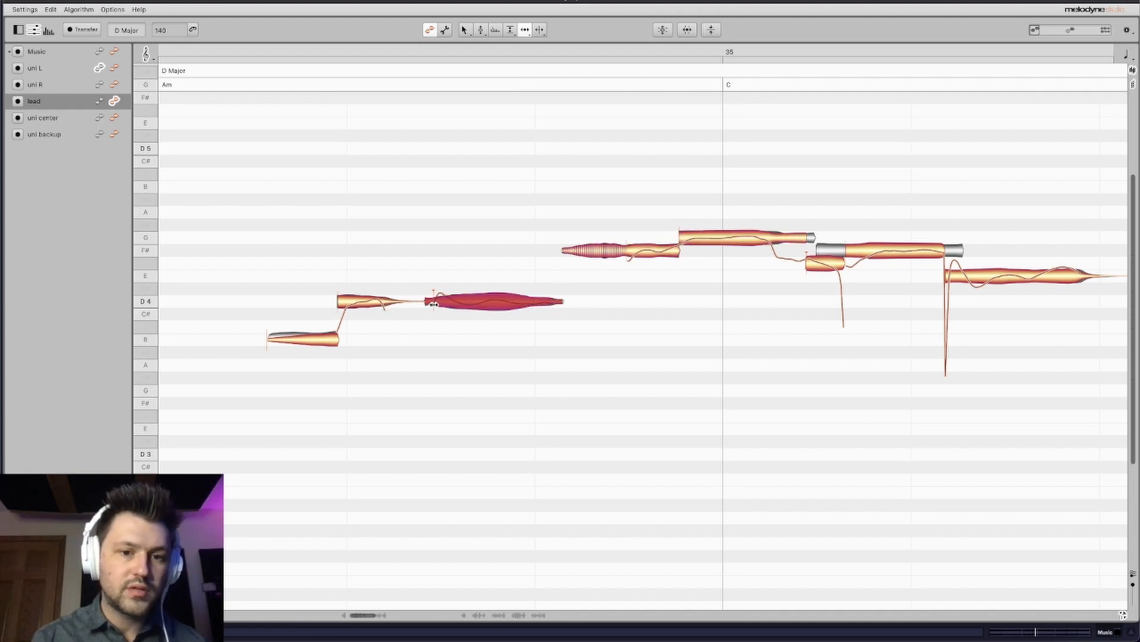
left_click(802, 236)
left_click_drag(801, 236, 853, 252)
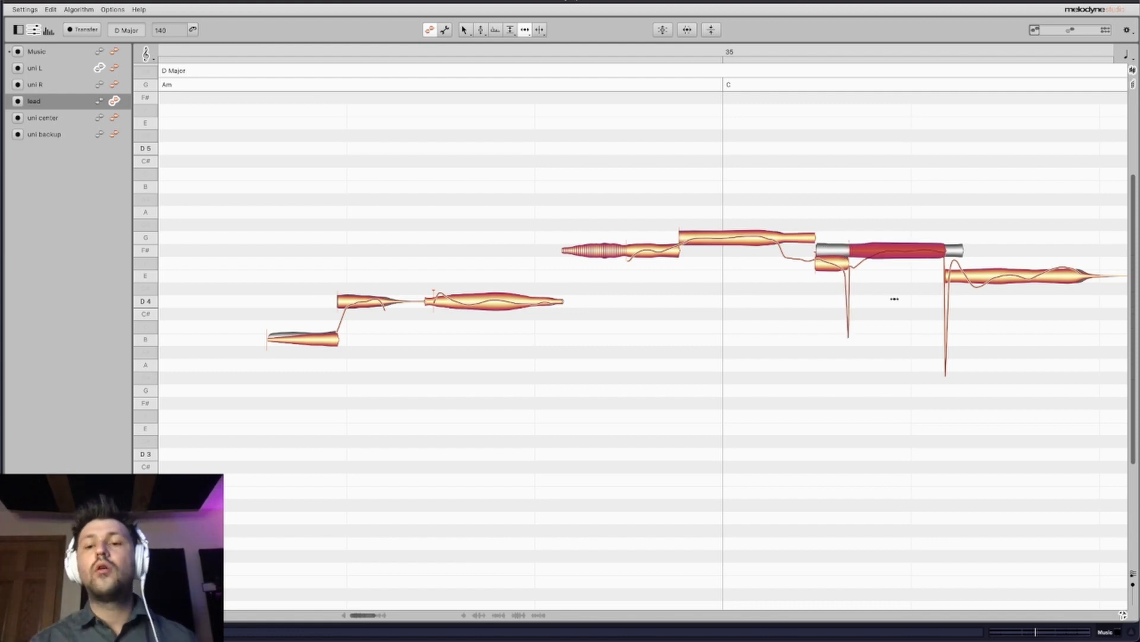
Compare lead with uni L in bar 35, and separate uni L's long F#4 note where lead changes pitch.
double_click(834, 249)
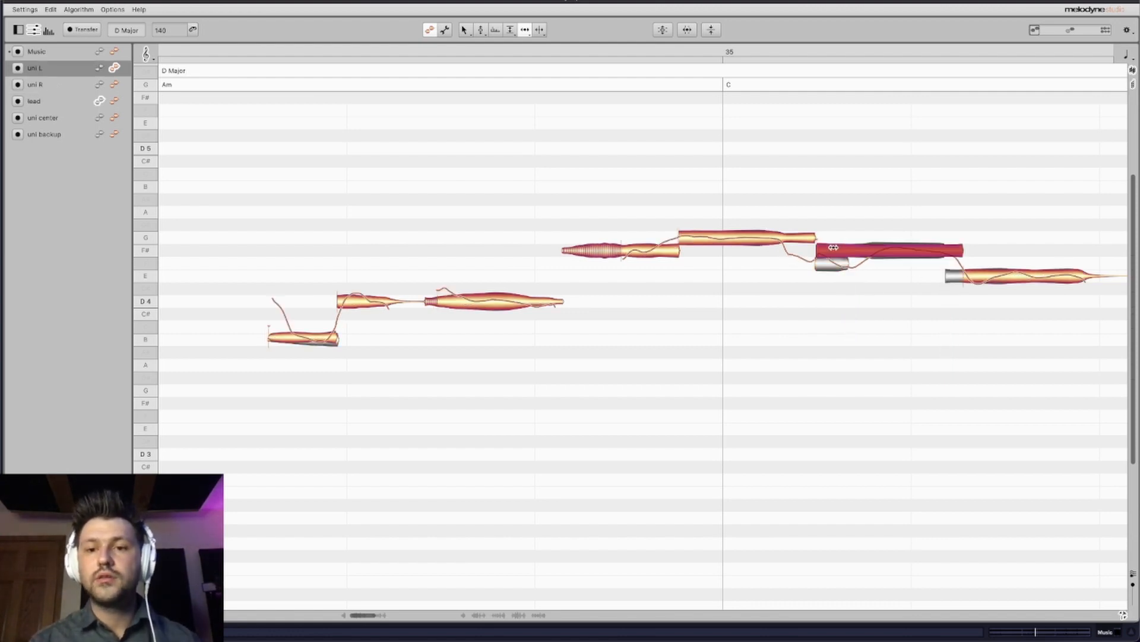
double_click(832, 265)
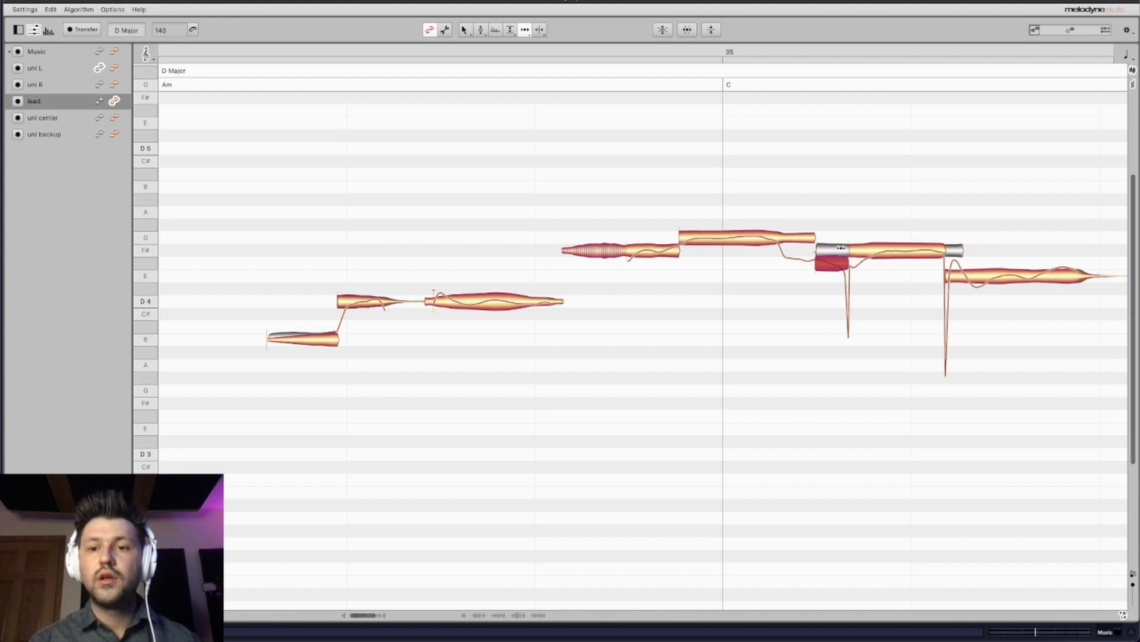
double_click(841, 248)
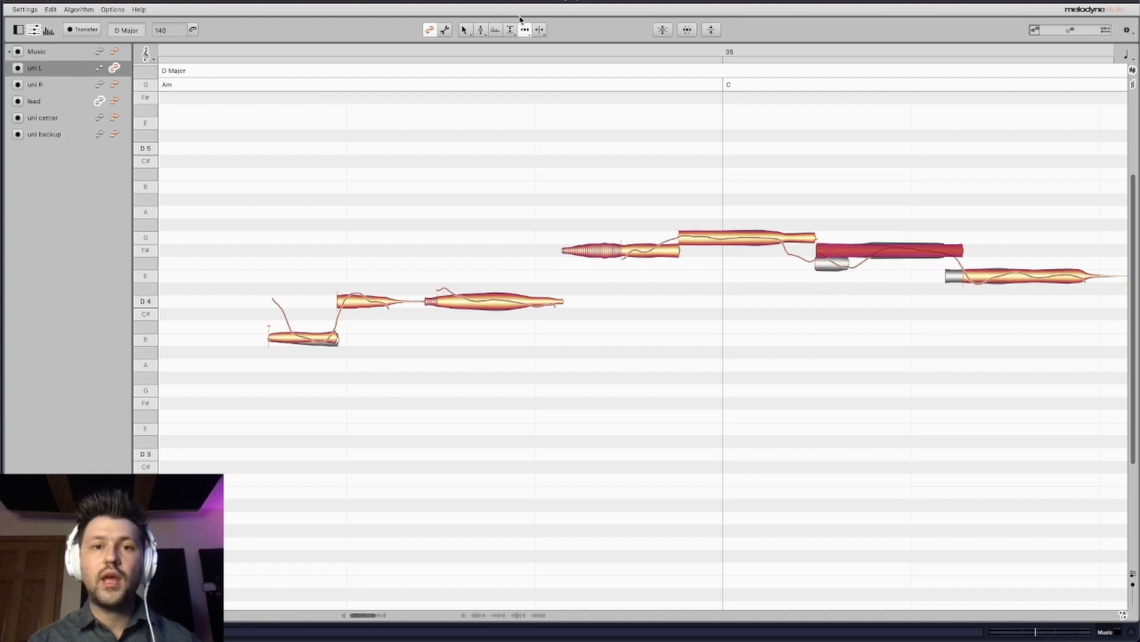
left_click(540, 31)
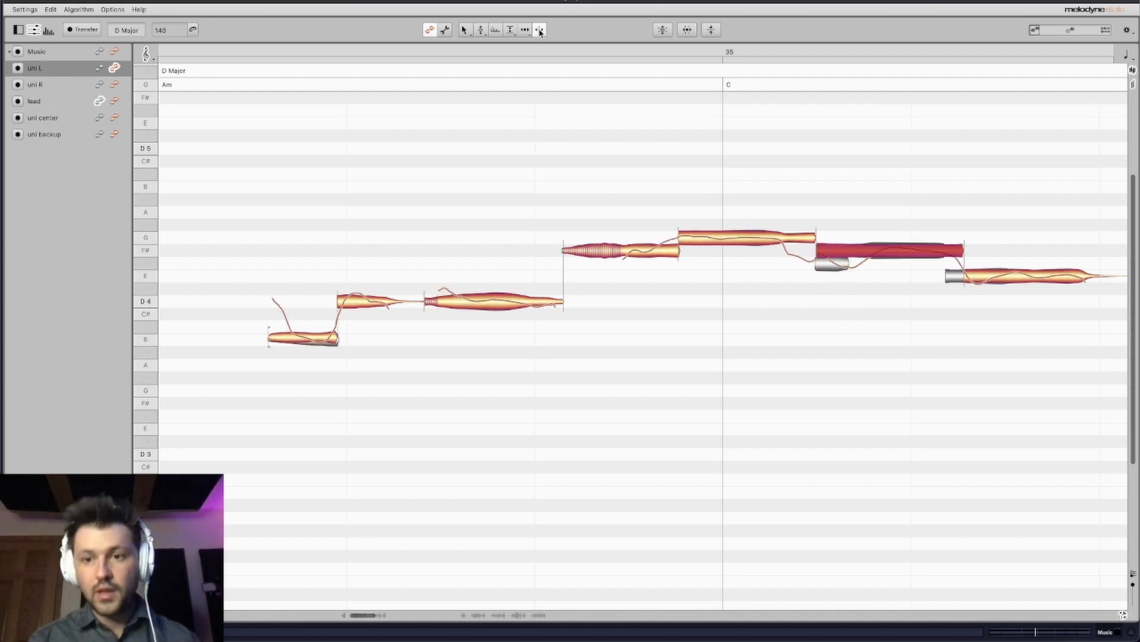
double_click(868, 251)
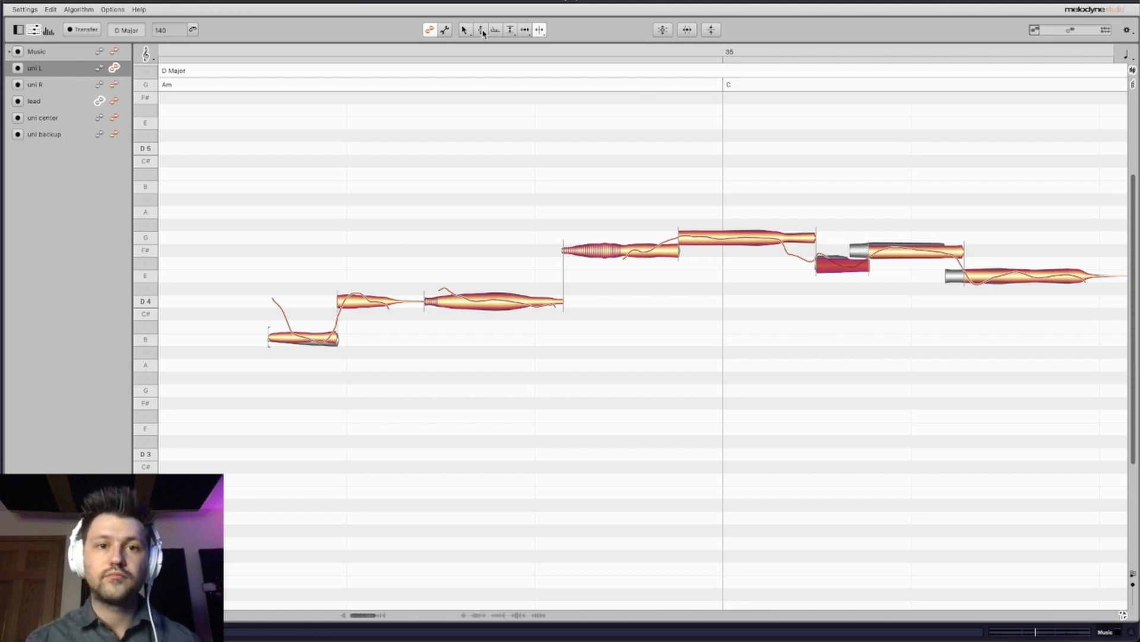
Try moving the boundary between uni L's newly separated notes earlier to match lead, and undo the move.
left_click(526, 31)
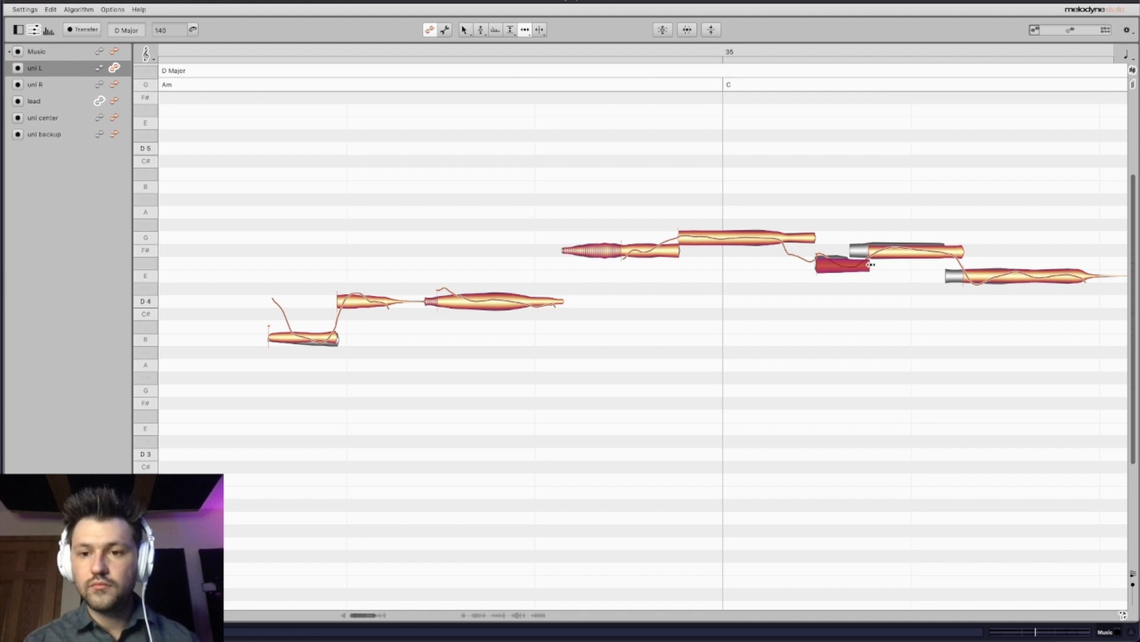
left_click_drag(866, 267, 852, 267)
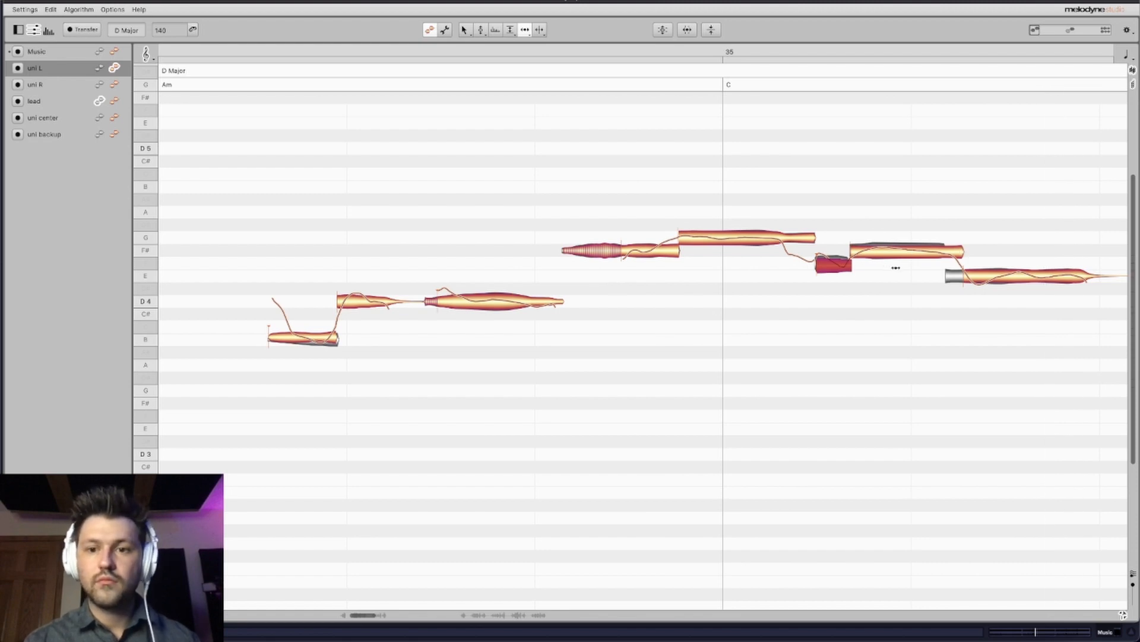
key("ctrl+z")
Move the start and end of lead's F#4 note in bar 35 later to match uni L's boundaries.
double_click(856, 249)
left_click_drag(843, 266, 863, 267)
left_click_drag(945, 251, 959, 250)
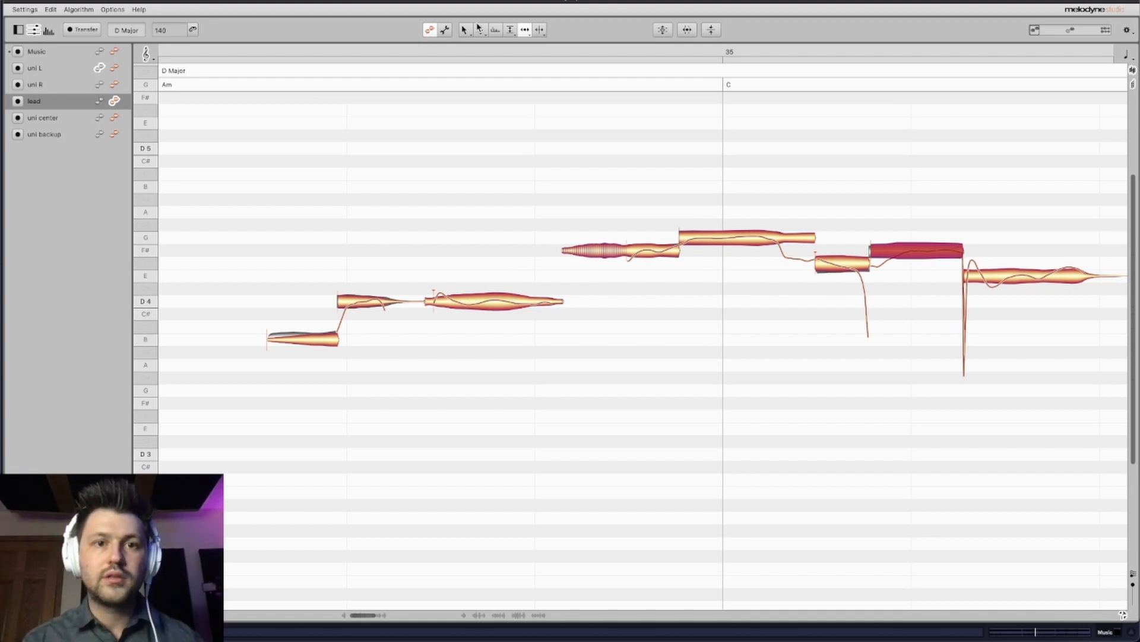
Snap lead's notes from G4 through the last E4 in bar 35 to the scale, and lower the short note to E4.
left_click(481, 29)
left_click_drag(791, 224, 1015, 336)
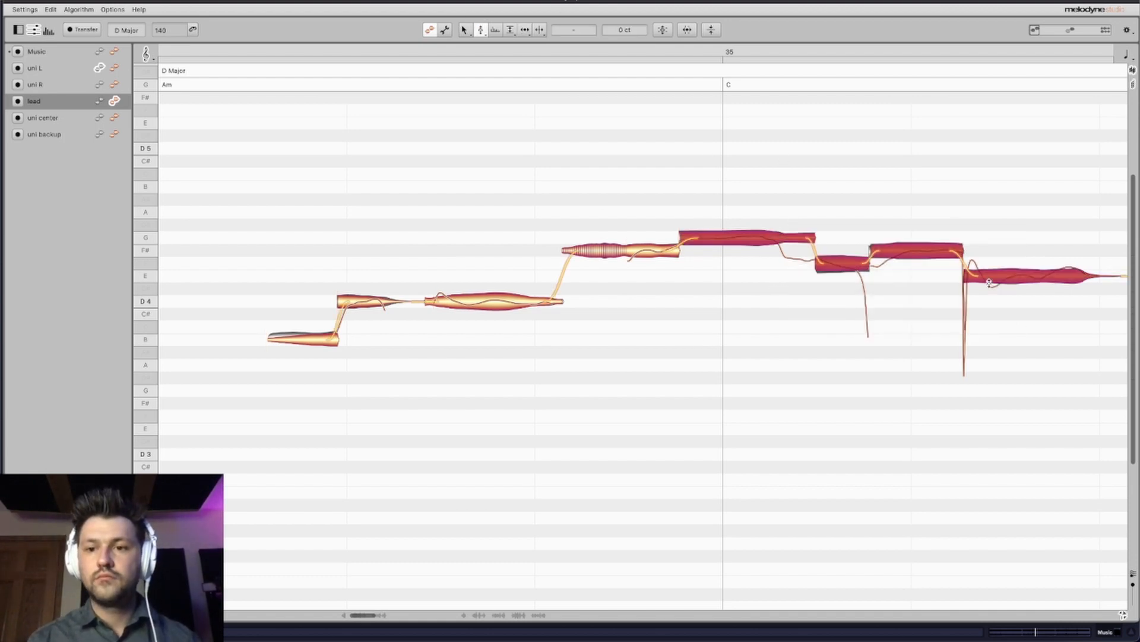
double_click(990, 281)
left_click(849, 230)
left_click_drag(844, 250, 846, 270)
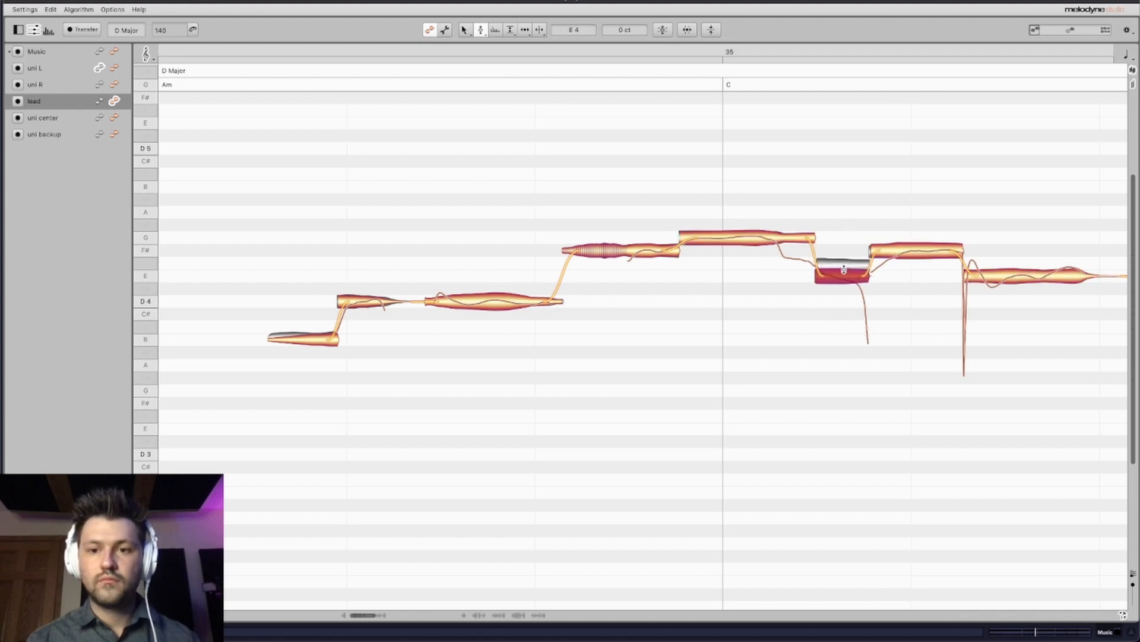
Lower uni L's matching short note to E4, snap it and its neighbouring G4 and F#4 notes to the scale, and play the phrase.
double_click(838, 264)
mouse_move(839, 263)
left_mouse_down()
mouse_move(840, 250)
mouse_move(850, 276)
left_mouse_up()
left_click(882, 253)
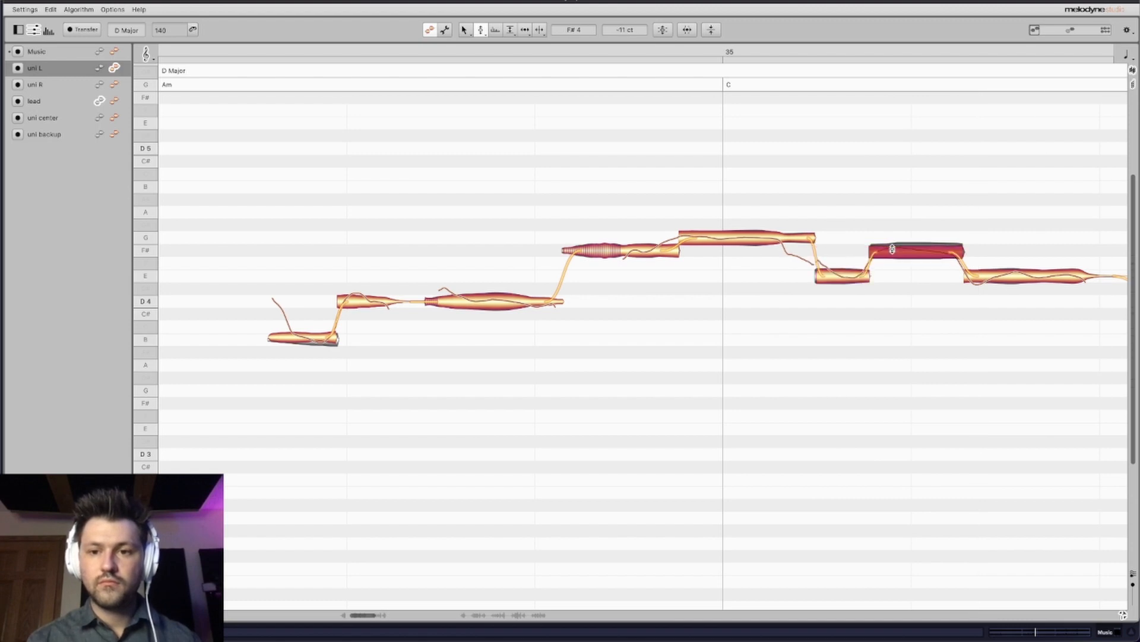
left_click_drag(692, 183, 926, 304)
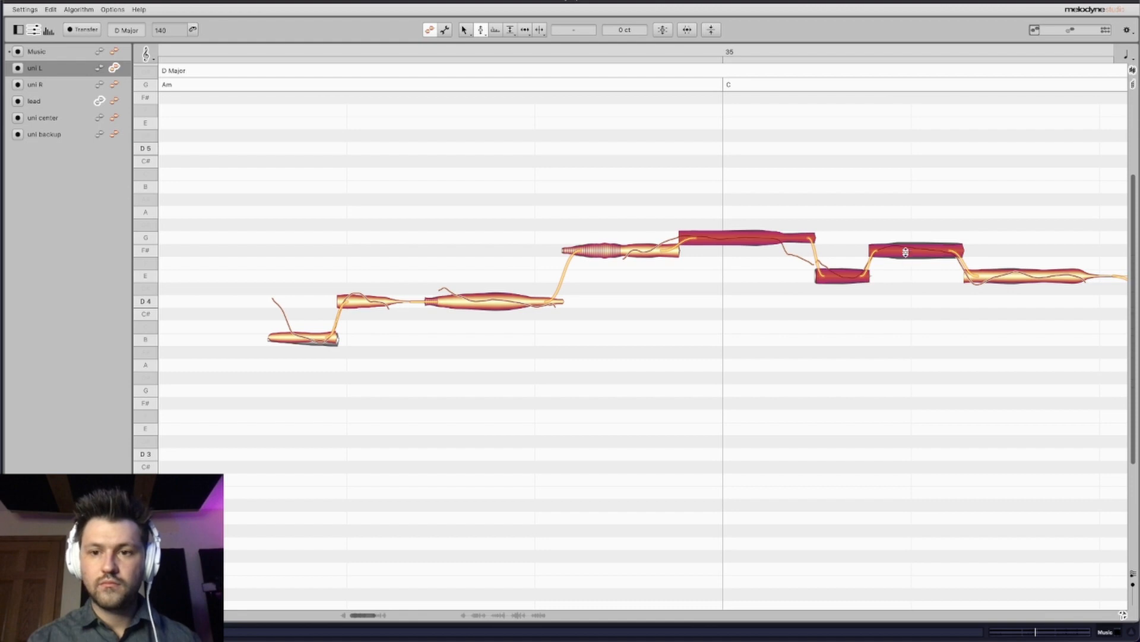
key("space")
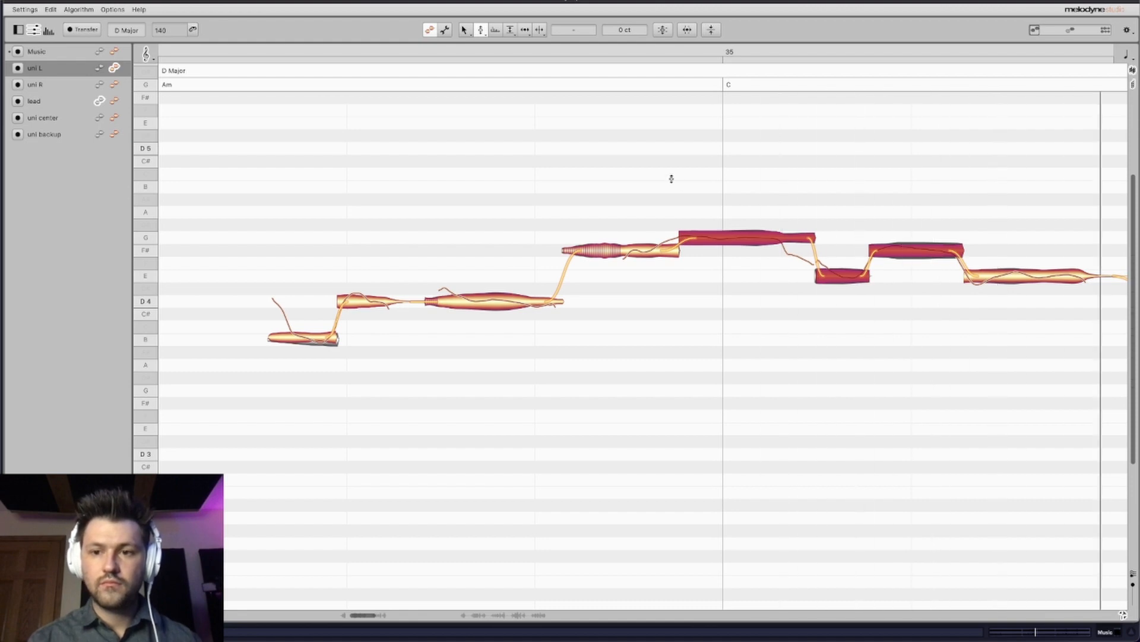
Review the tuned phrase in uni L and lead from bar 34 up to bar 36.
left_click(1019, 276)
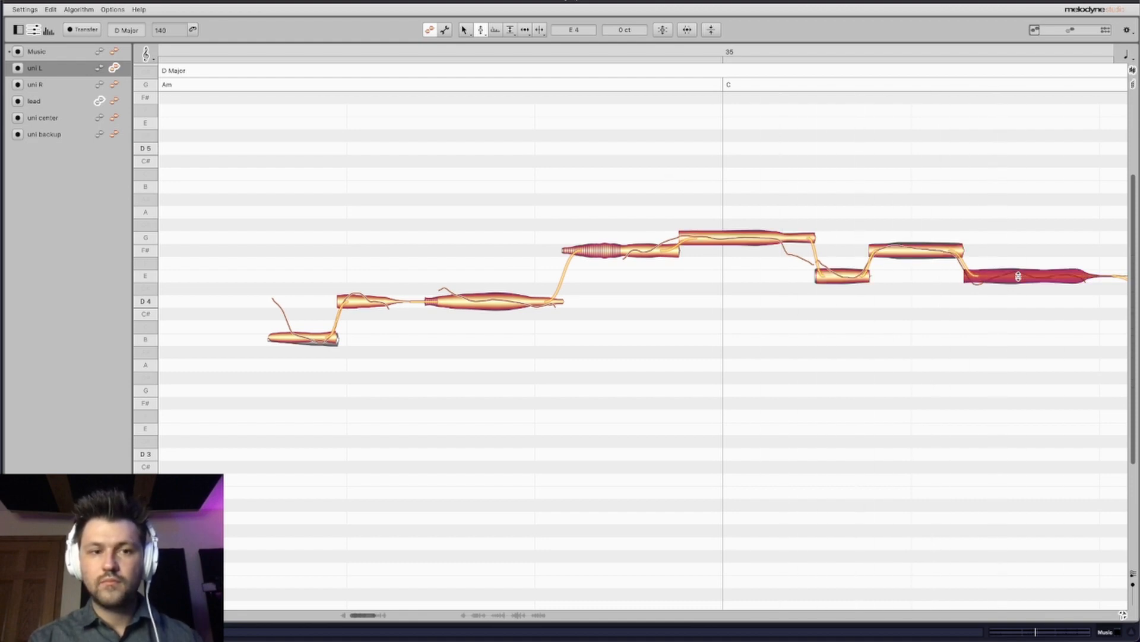
left_click(115, 101)
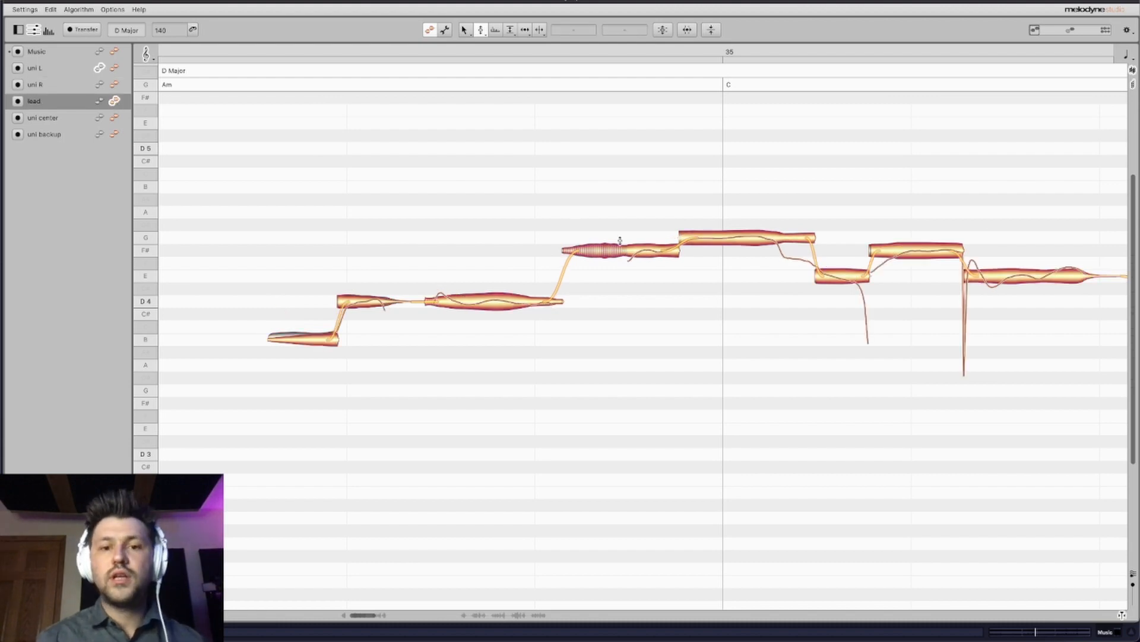
left_click(299, 343)
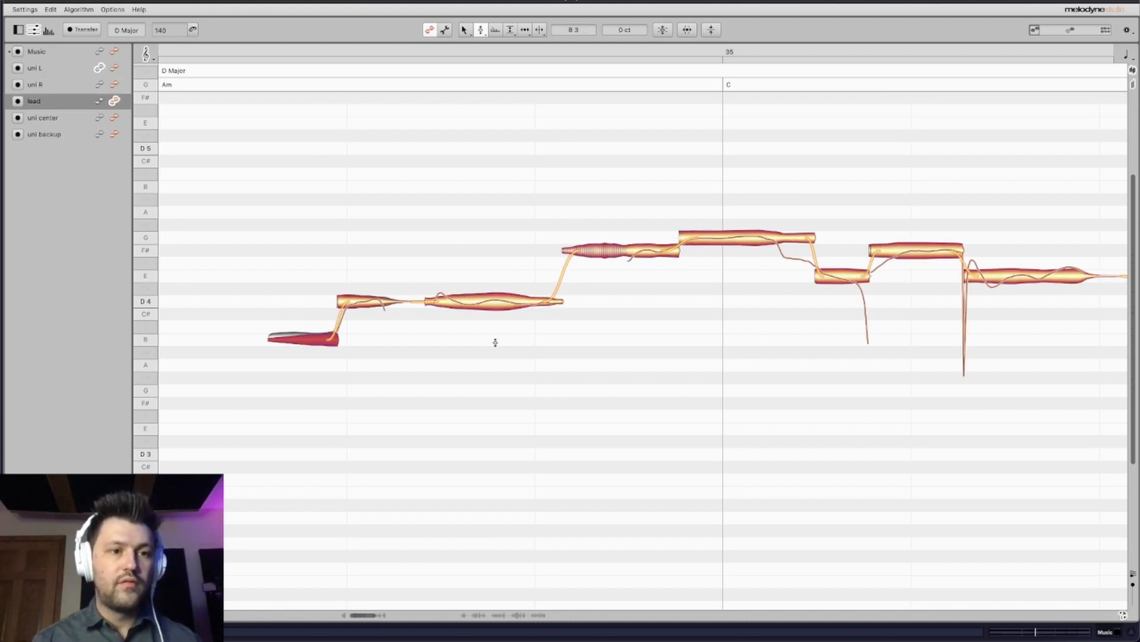
scroll(809, 344, "right", 5)
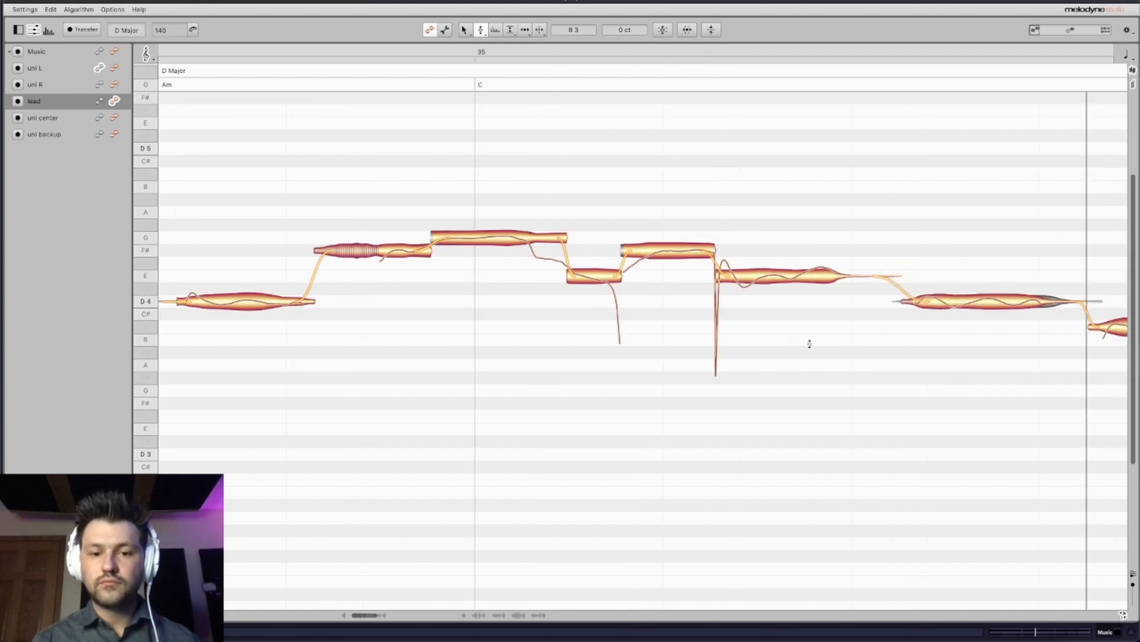
scroll(809, 343, "left", 20)
scroll(809, 343, "left", 8)
scroll(809, 344, "right", 20)
scroll(809, 344, "right", 15)
scroll(809, 343, "right", 10)
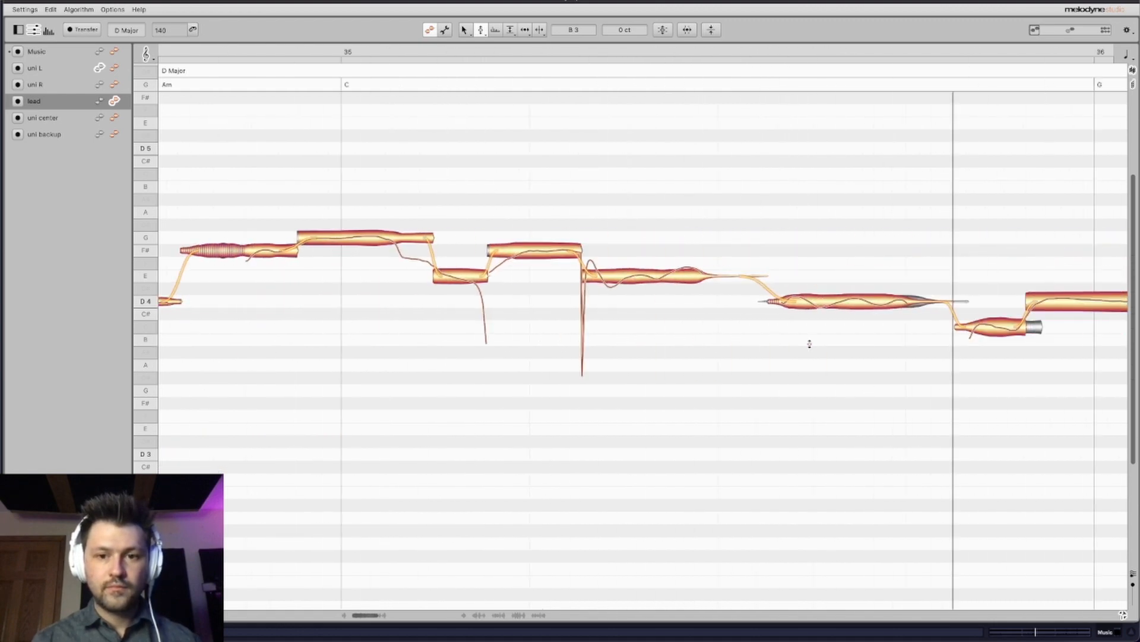
Align the timing of lead's D4 and C4 notes before bar 36, and of the held D4 crossing into it, with uni L.
left_click(525, 30)
left_click_drag(929, 306, 945, 303)
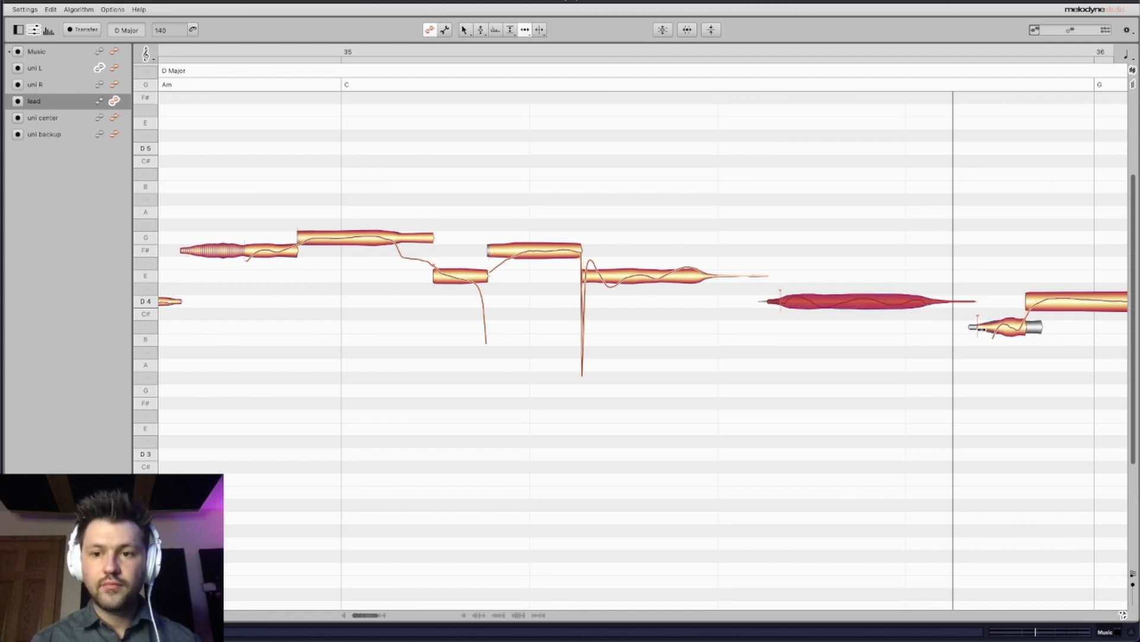
left_click(979, 327)
left_click_drag(974, 327, 973, 326)
left_click(1028, 326)
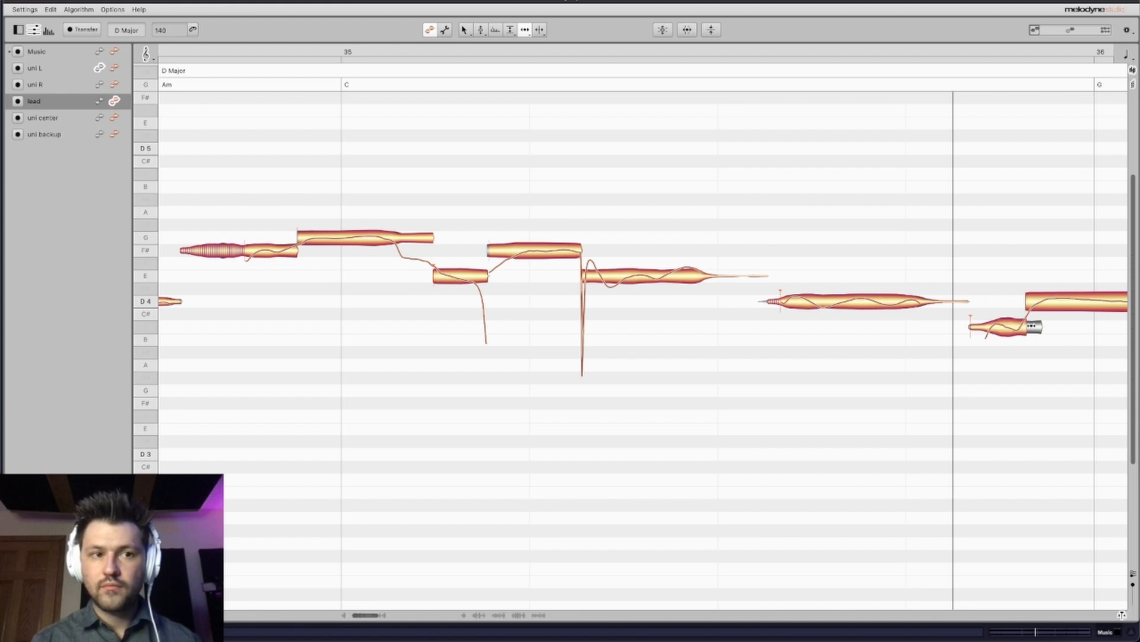
left_click_drag(1018, 328, 1036, 329)
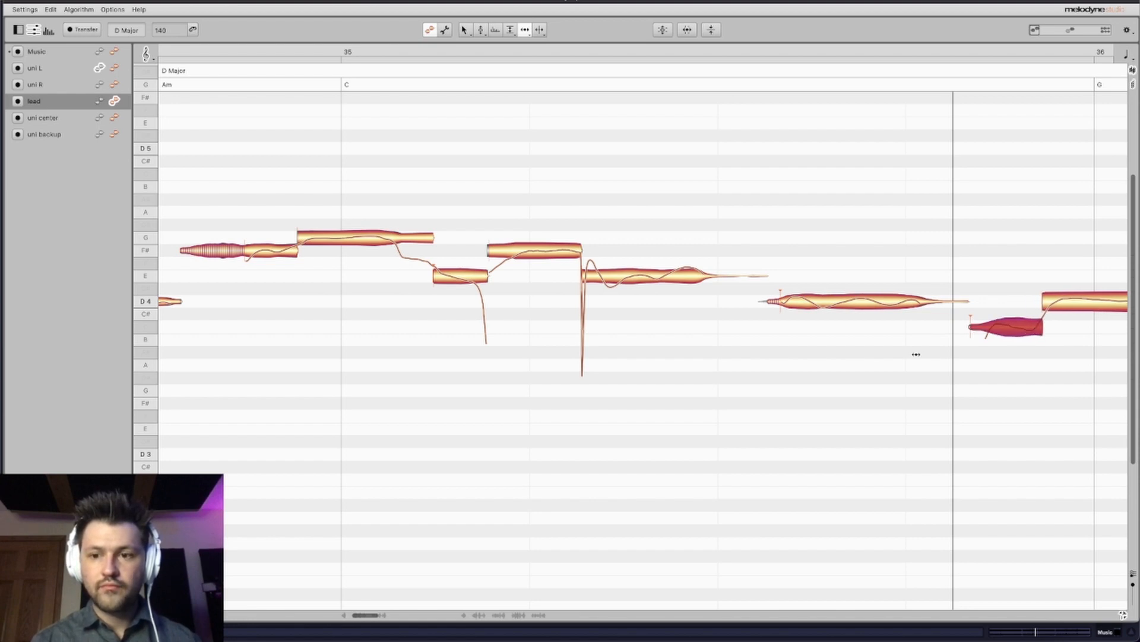
scroll(917, 354, "right", 5)
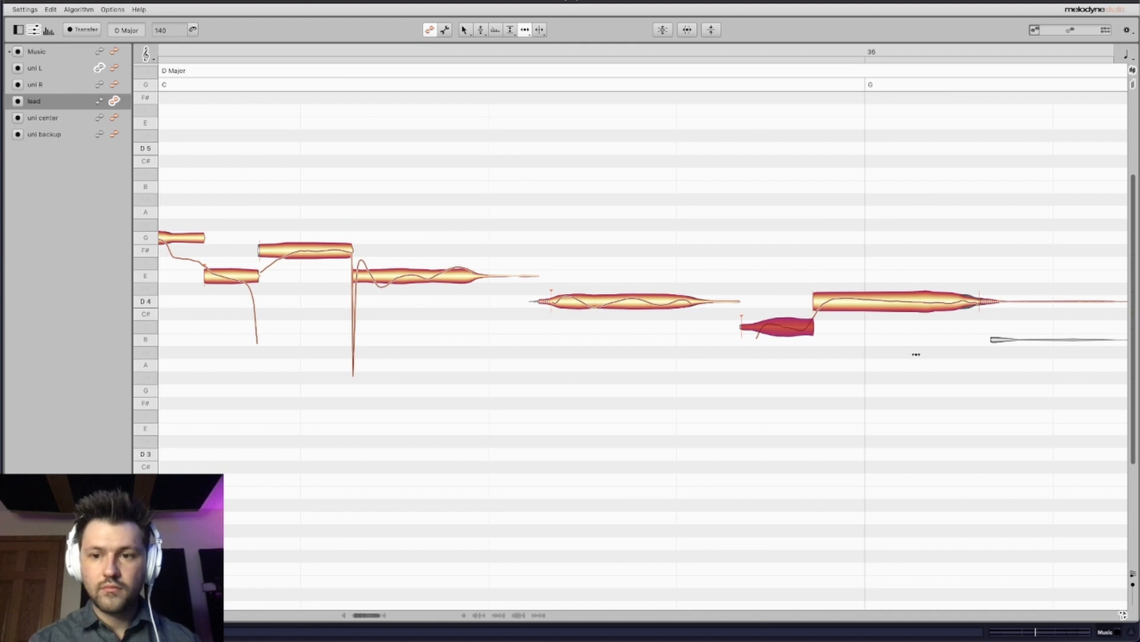
left_click_drag(974, 295, 984, 301)
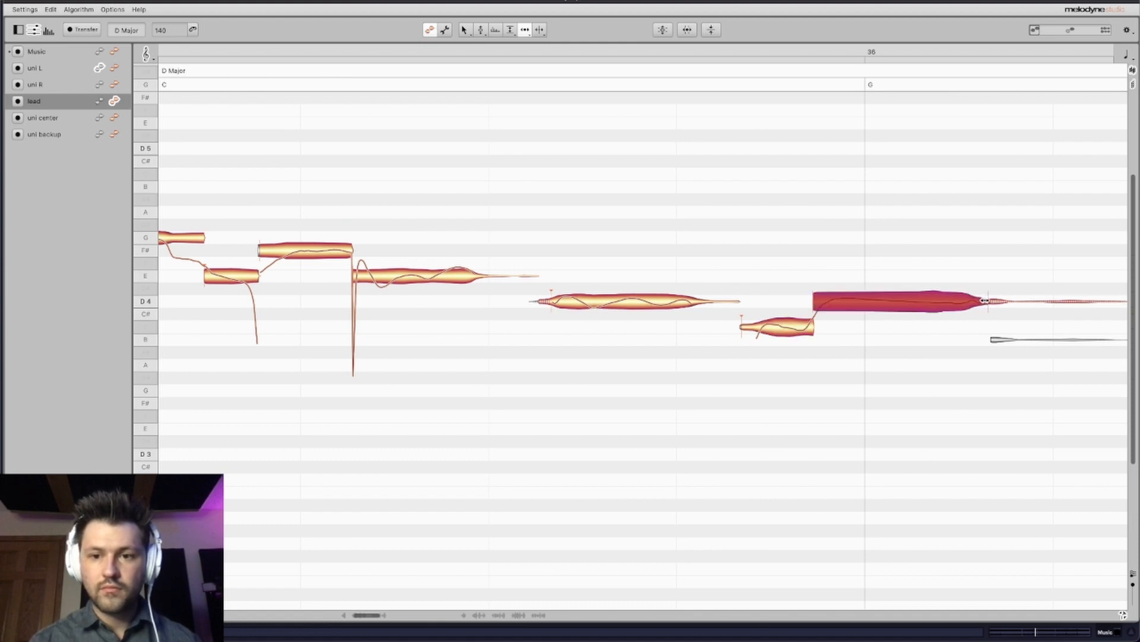
Play bar 36, and delete the faint D4 note following lead's held D4.
key("space")
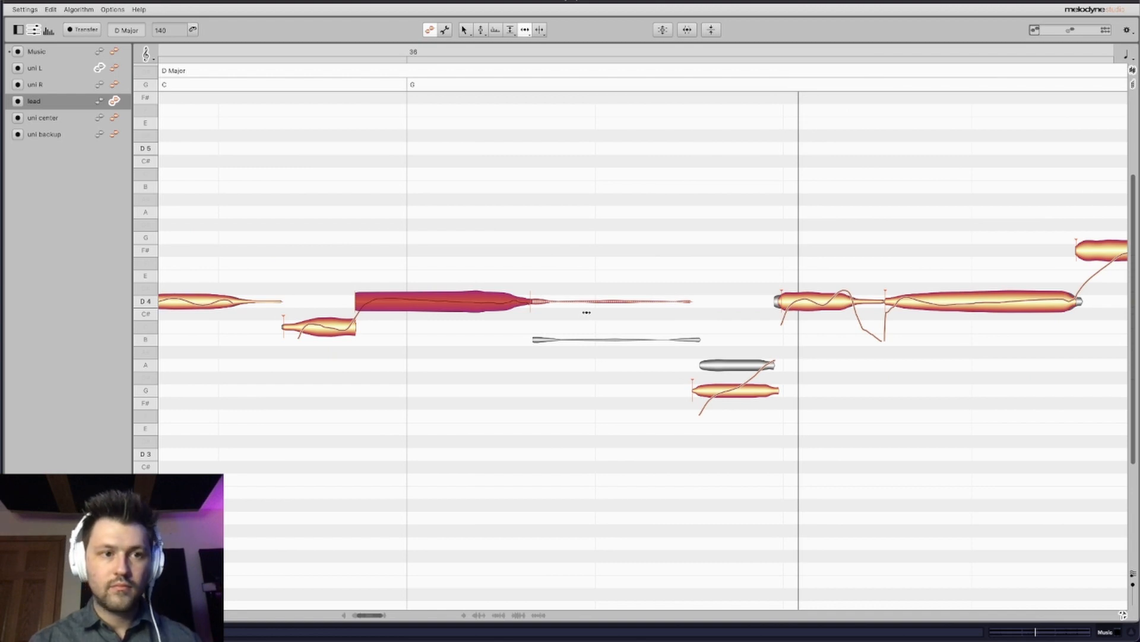
left_click_drag(581, 267, 580, 322)
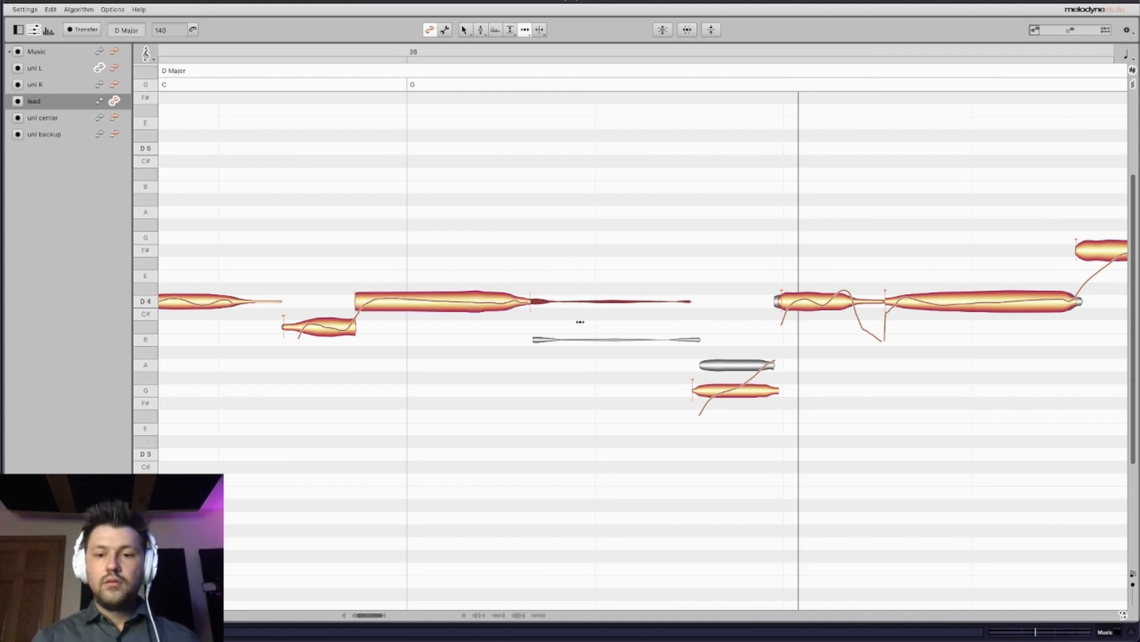
key("Delete")
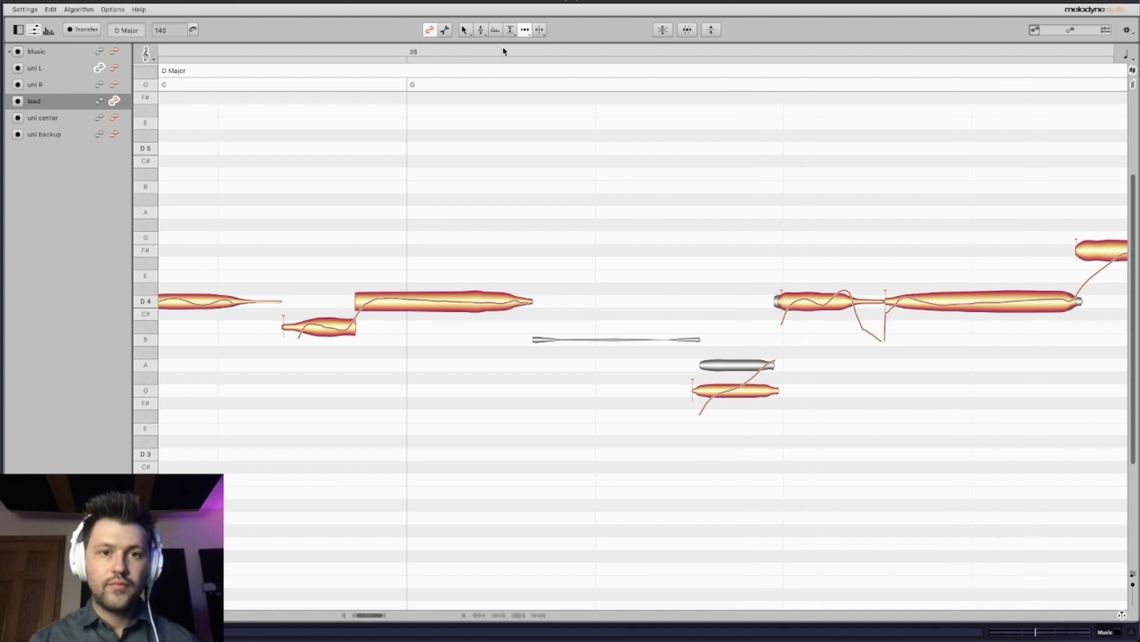
Try raising lead's G3 note in bar 36 to A3 with pitch modulation at 54%, play it, and undo both changes.
left_click(481, 30)
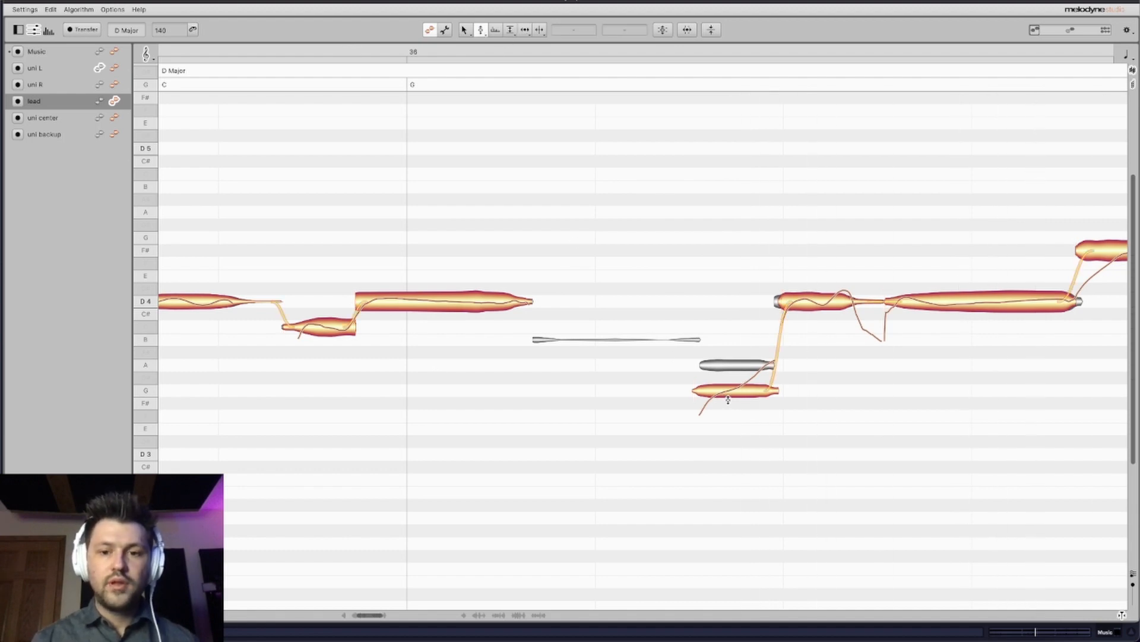
left_click_drag(728, 397, 732, 365)
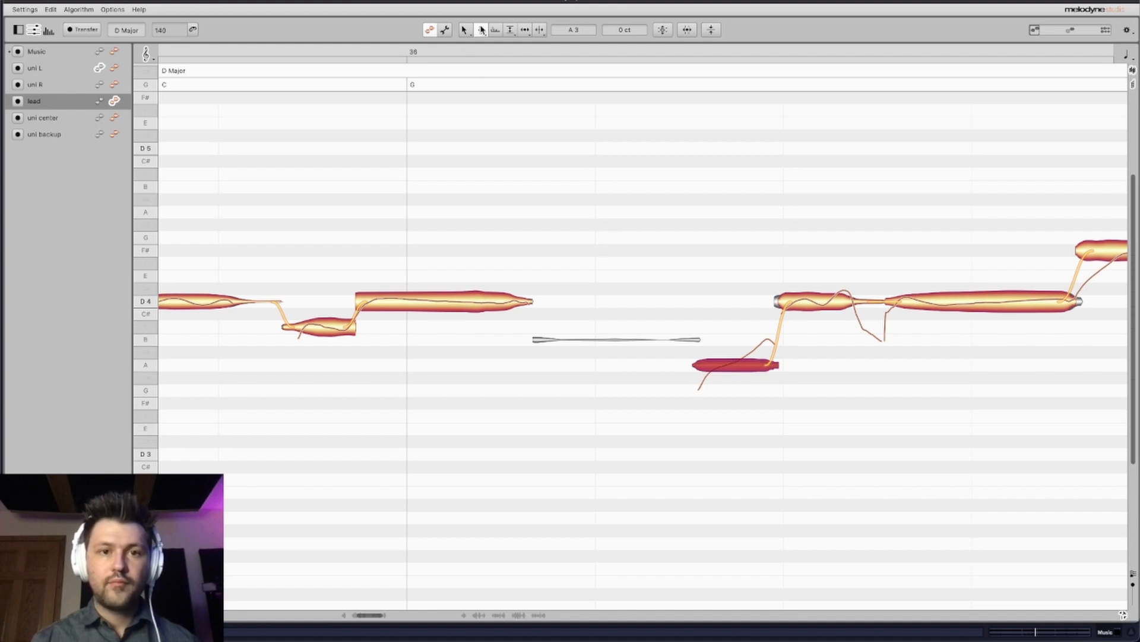
left_click(481, 30)
left_click_drag(733, 362, 734, 392)
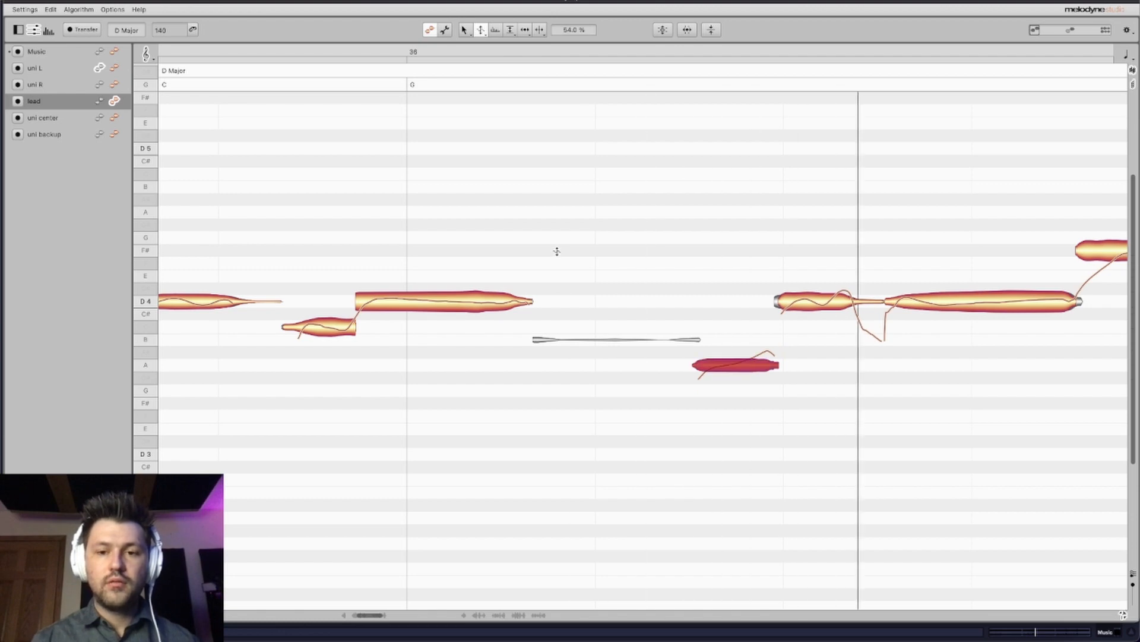
key("ctrl+z")
key("space")
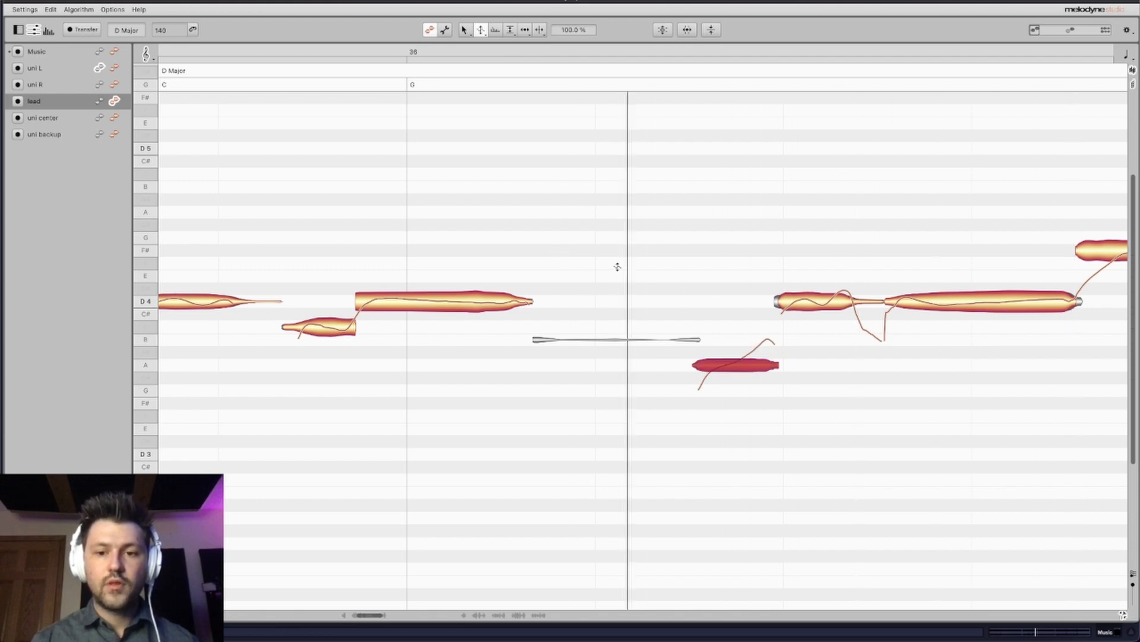
key("space")
key("ctrl+z")
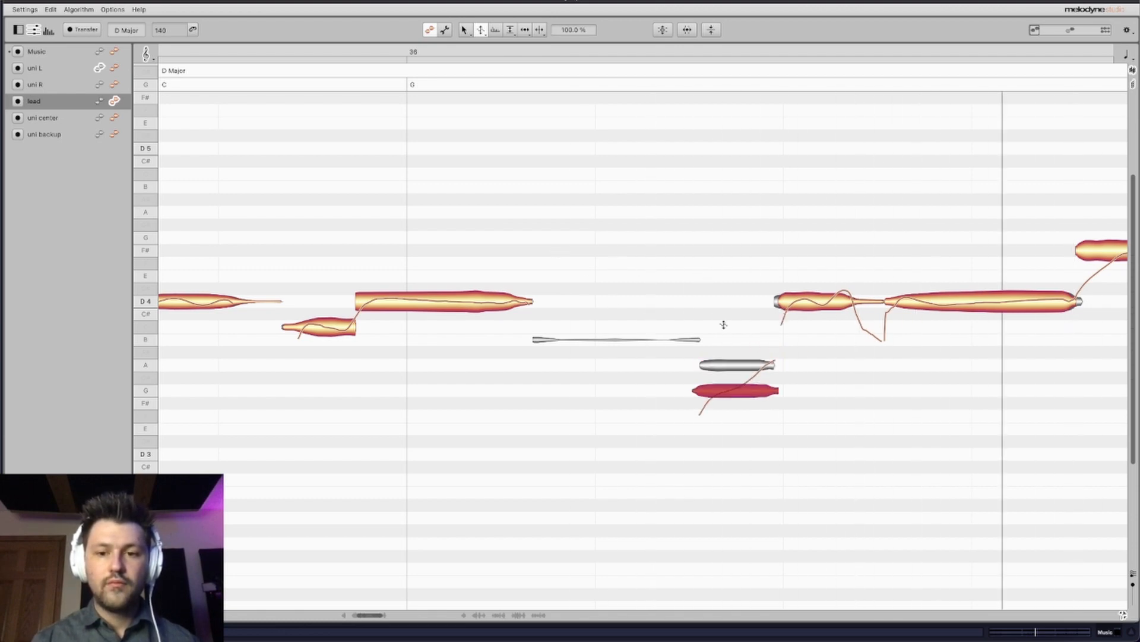
Set the pitch modulation of lead's G3 note in bar 36 to 135% and play the passage up to bar 37.
left_click_drag(735, 387, 733, 367)
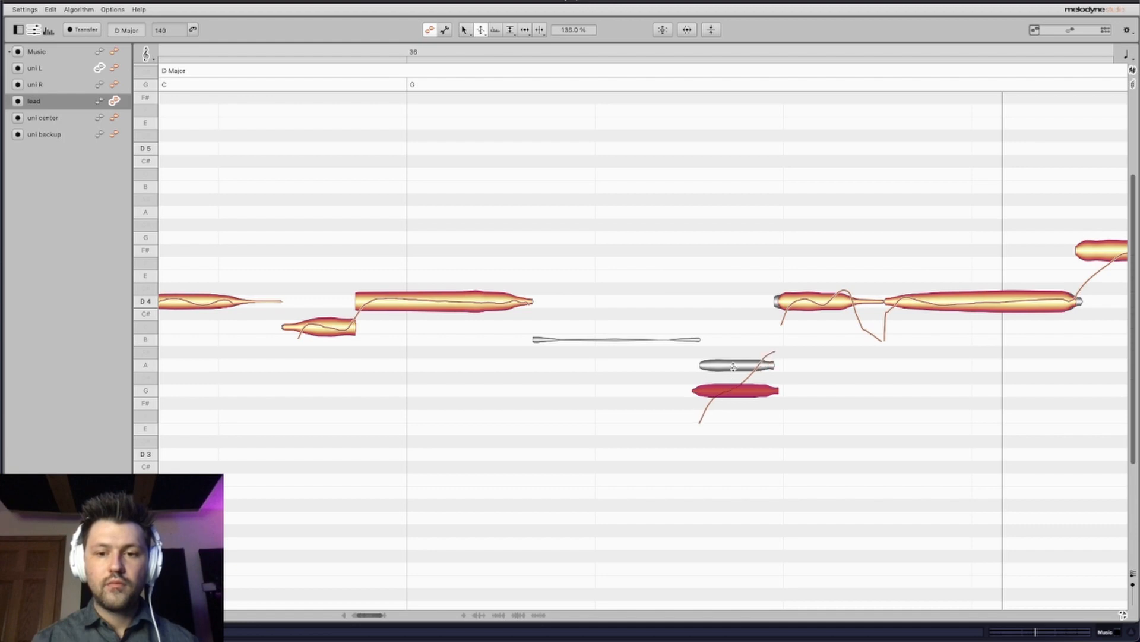
left_click(647, 180)
key("space")
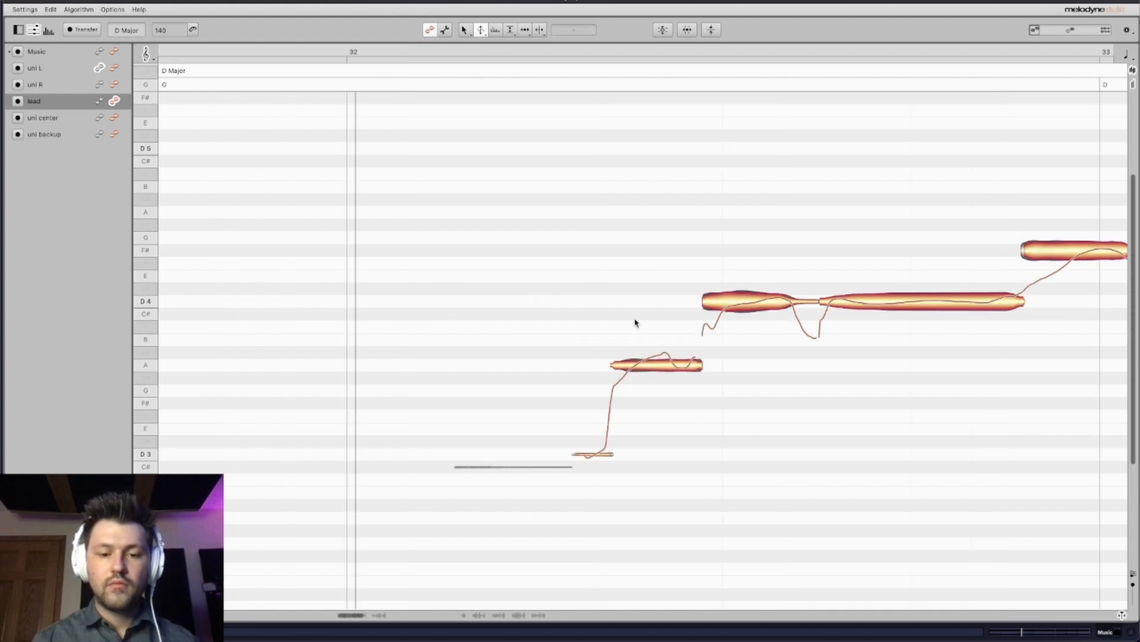
scroll(370, 619, "right", 5)
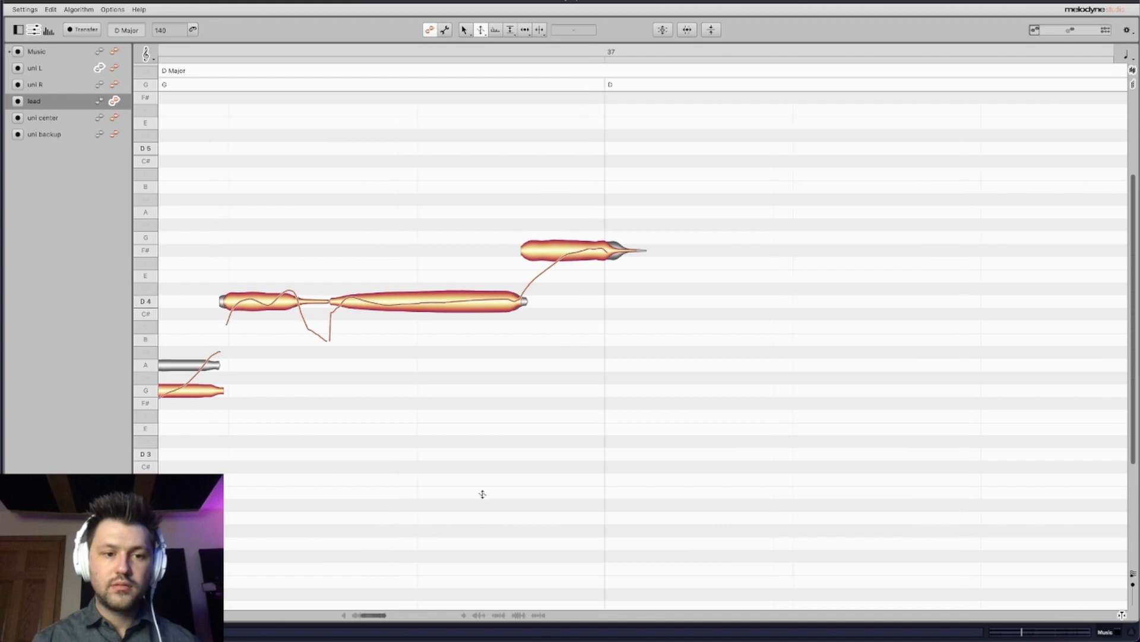
scroll(482, 494, "right", 10)
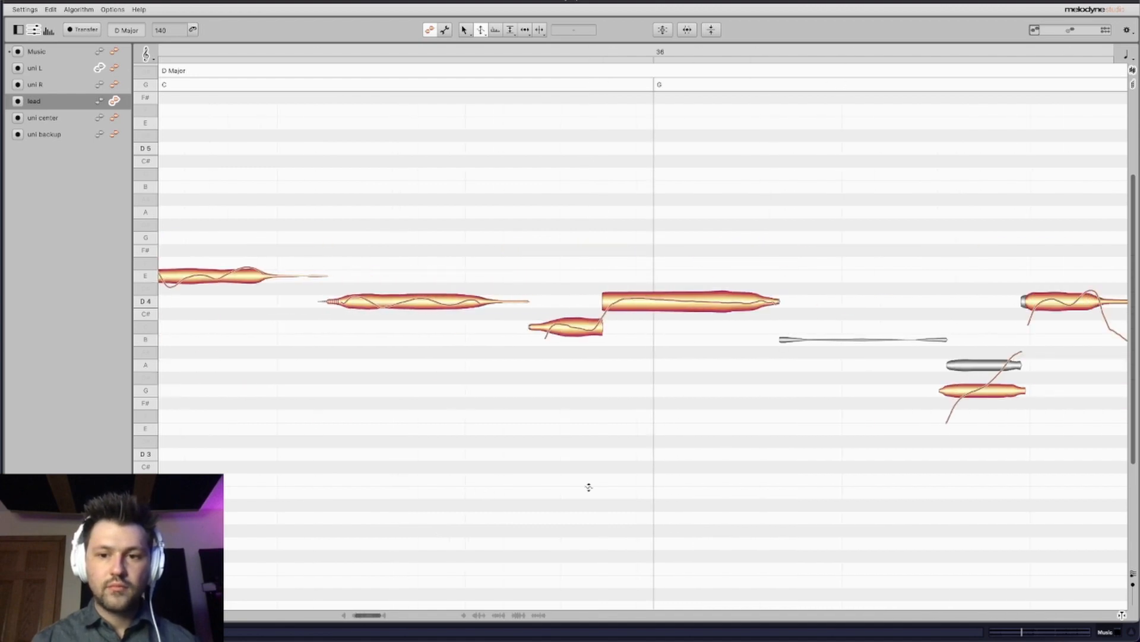
scroll(589, 488, "right", 4)
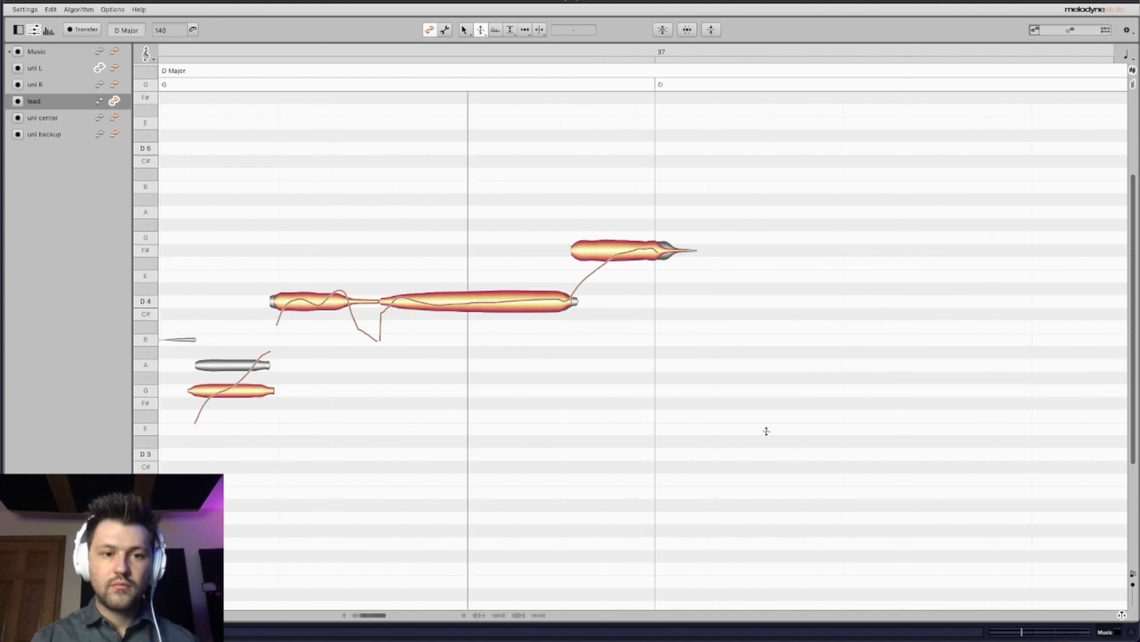
scroll(507, 408, "left", 7)
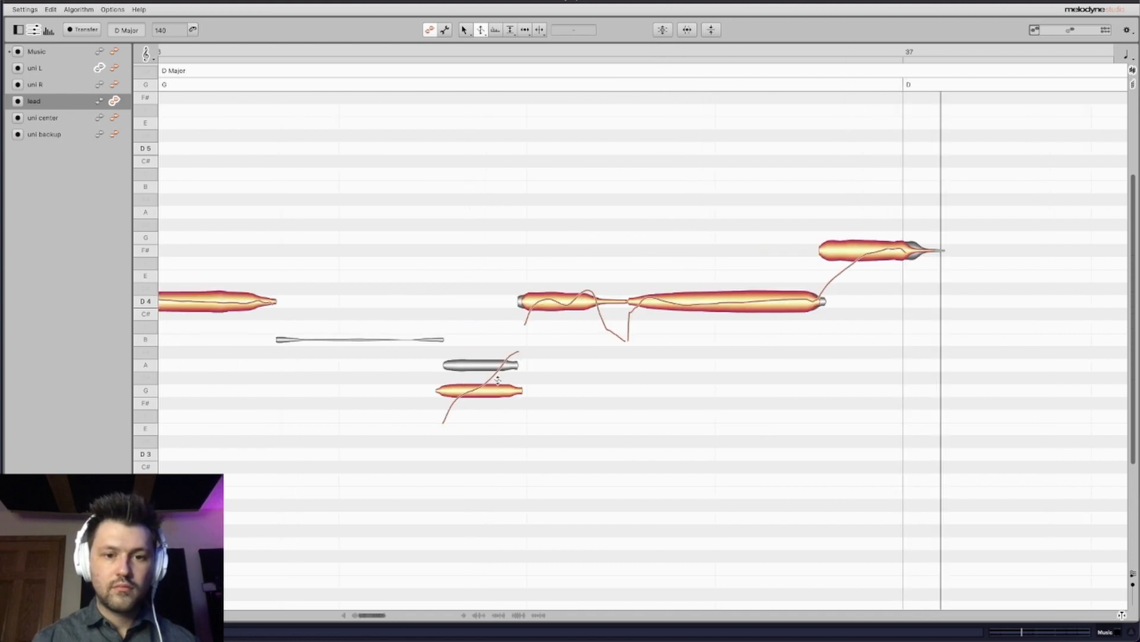
Play uni L's A3 note in bar 36 and compare it with lead's G3 note.
left_click(483, 368)
double_click(409, 382)
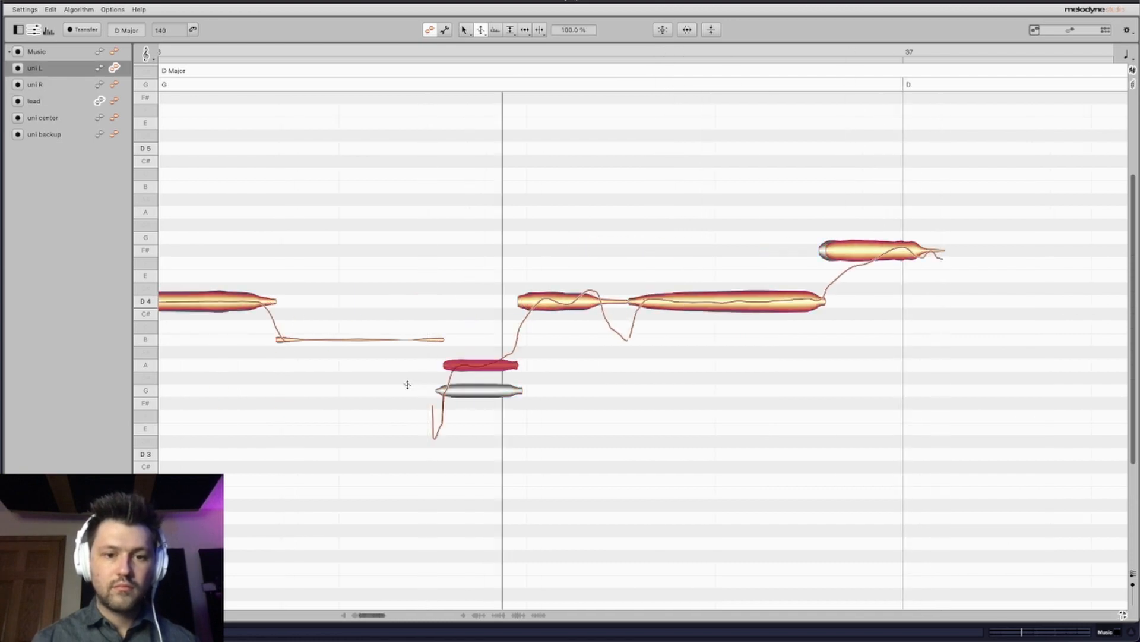
key("space")
left_click(498, 396)
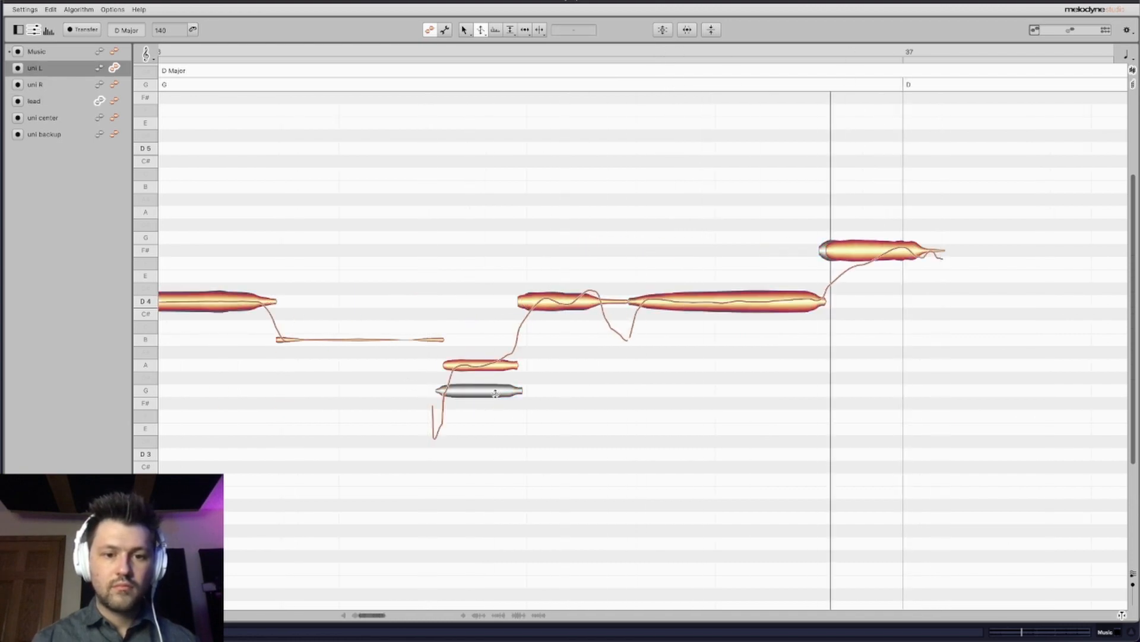
left_click(496, 393)
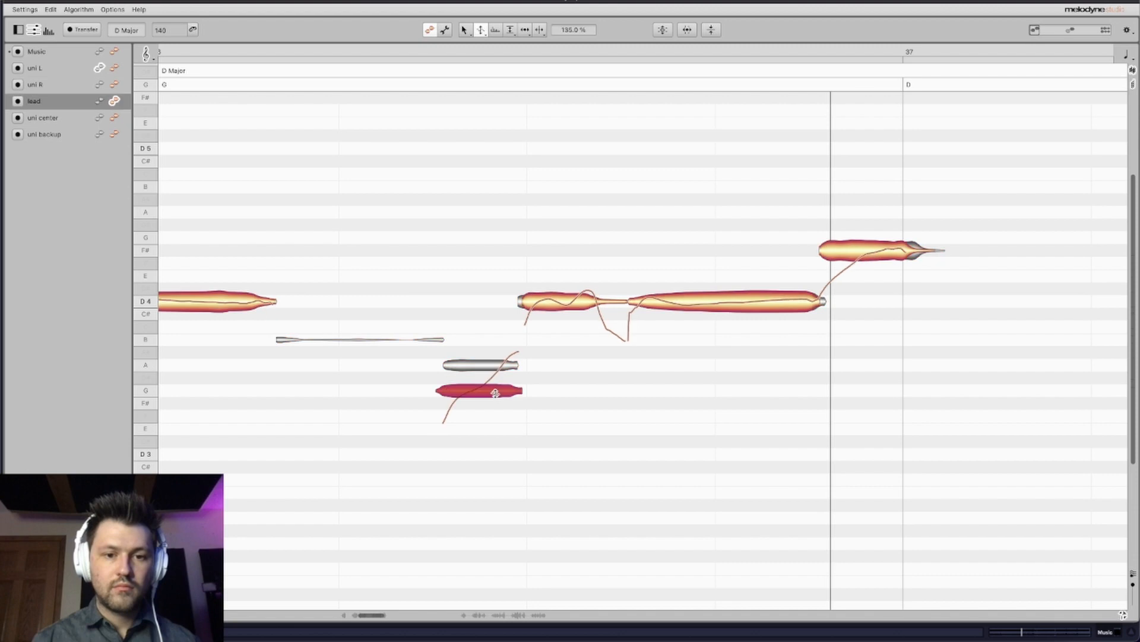
Center the playback mix fader, and play lead's G3 note in bar 36 against uni L's A3.
left_click(1071, 31)
key("space")
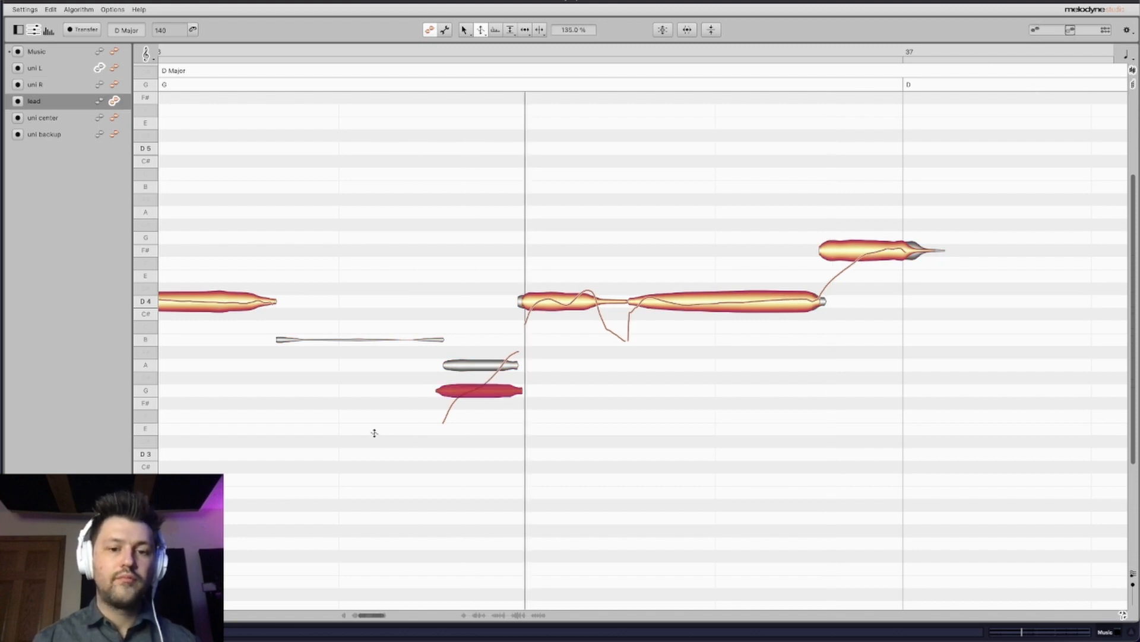
key("space")
double_click(375, 433)
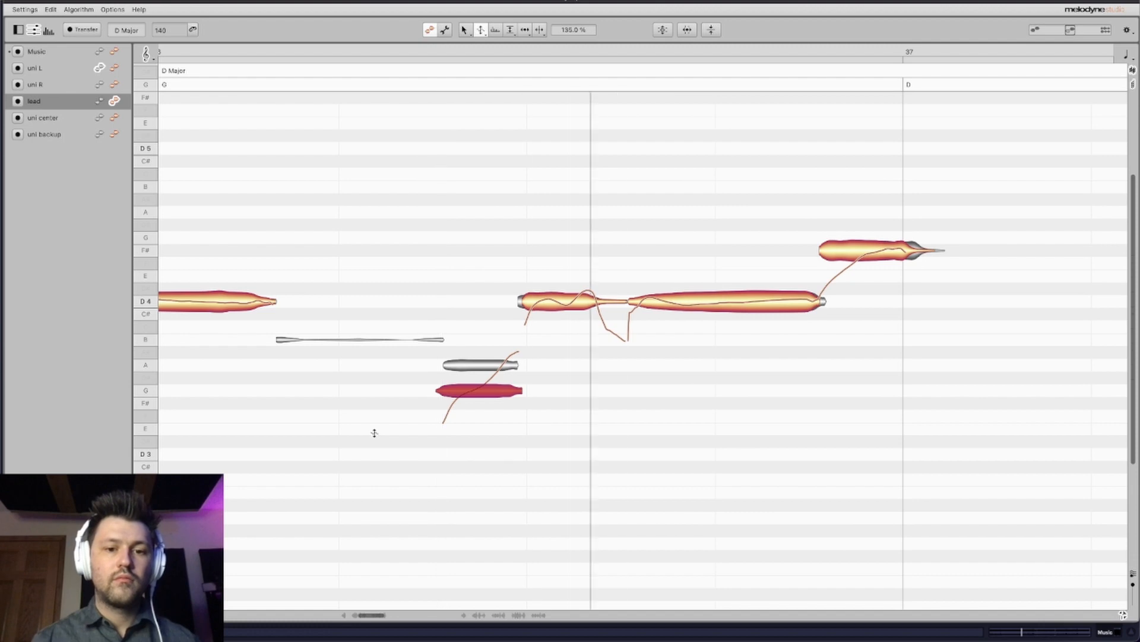
key("space")
double_click(485, 364)
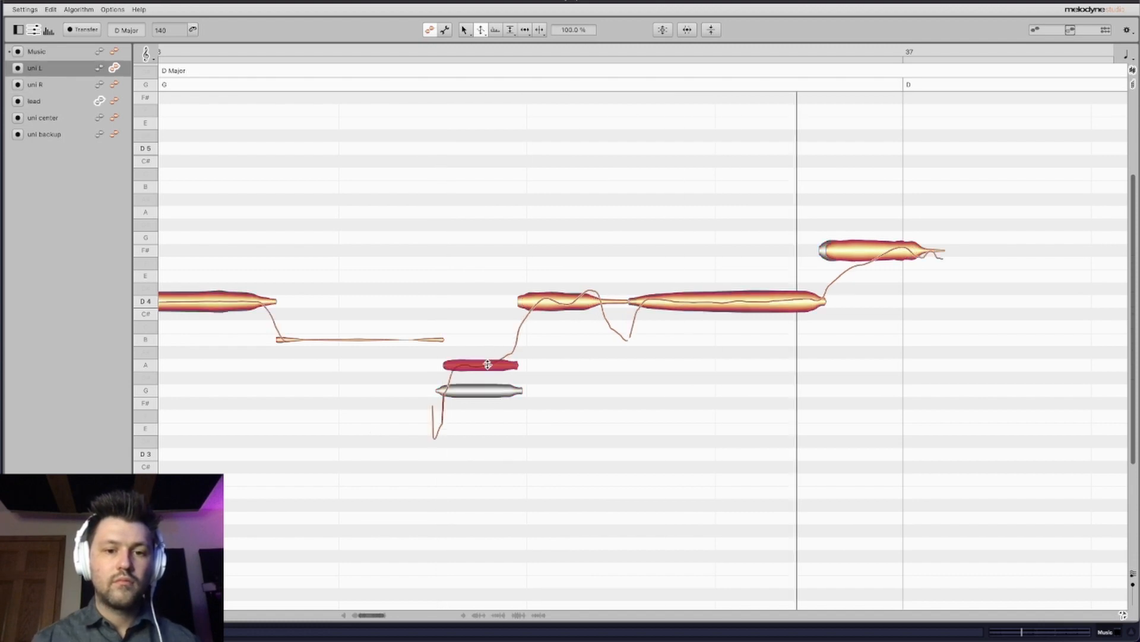
Show lead together with uni L for editing, raise lead's G3 note in bar 36 to A3, and set its pitch modulation to 62%.
left_click(113, 102)
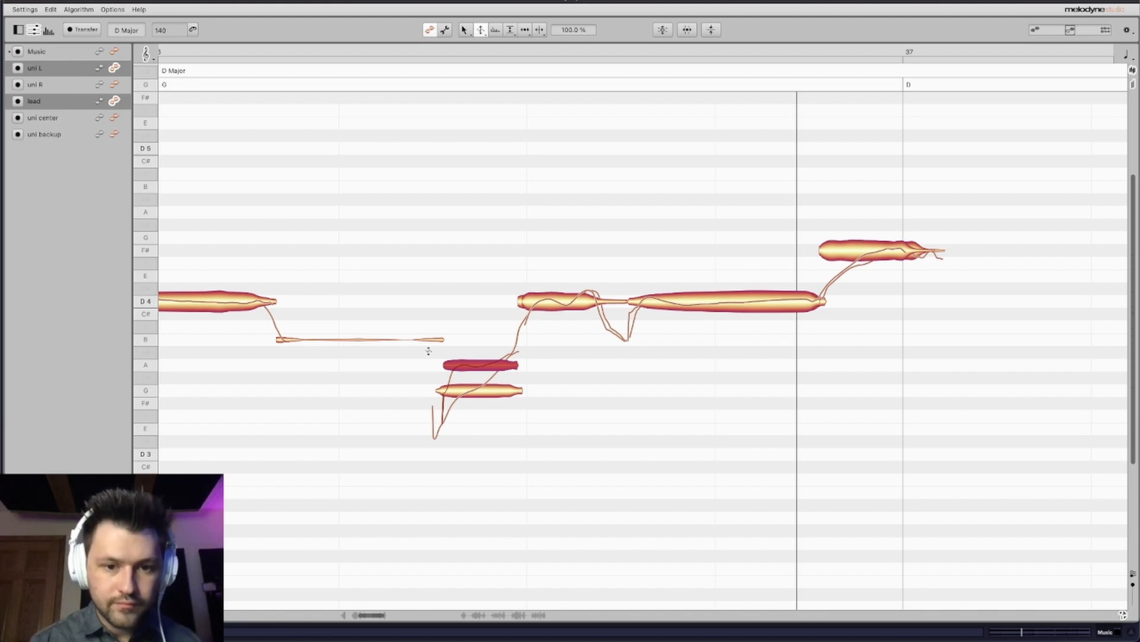
left_click(482, 29)
left_click_drag(470, 390, 469, 366)
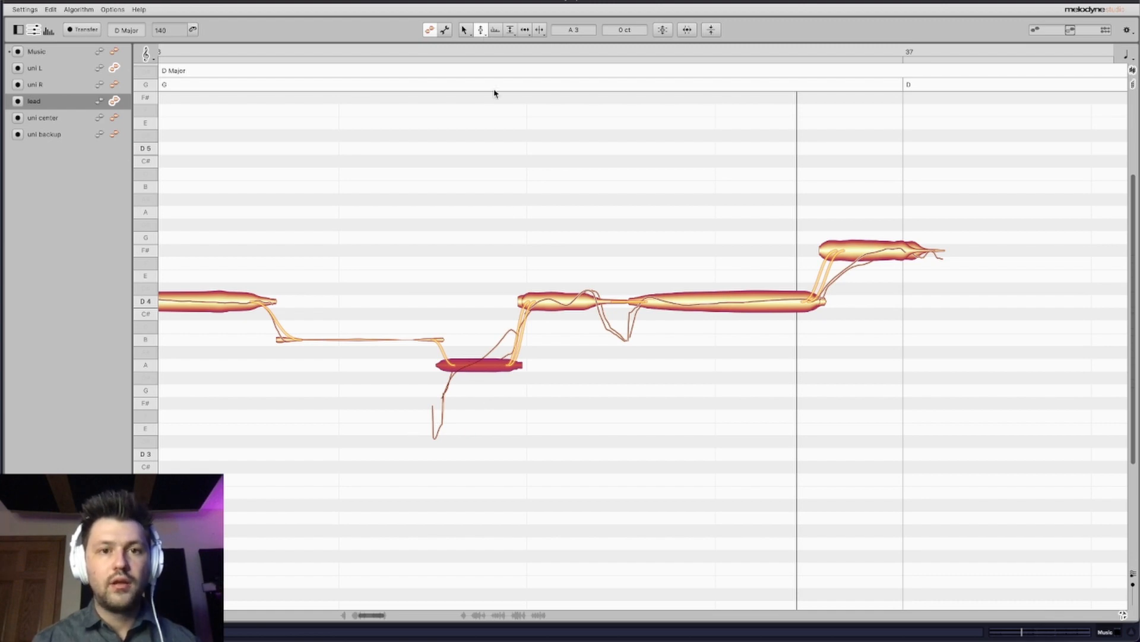
left_click(478, 35)
left_click(480, 51)
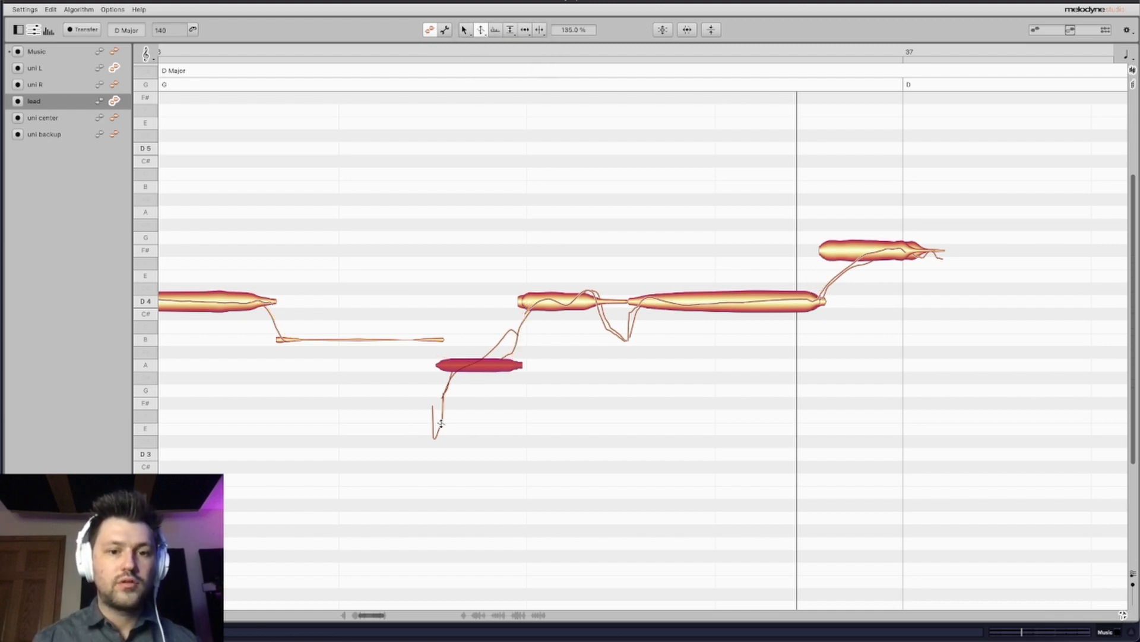
left_click_drag(483, 367, 483, 414)
key("space")
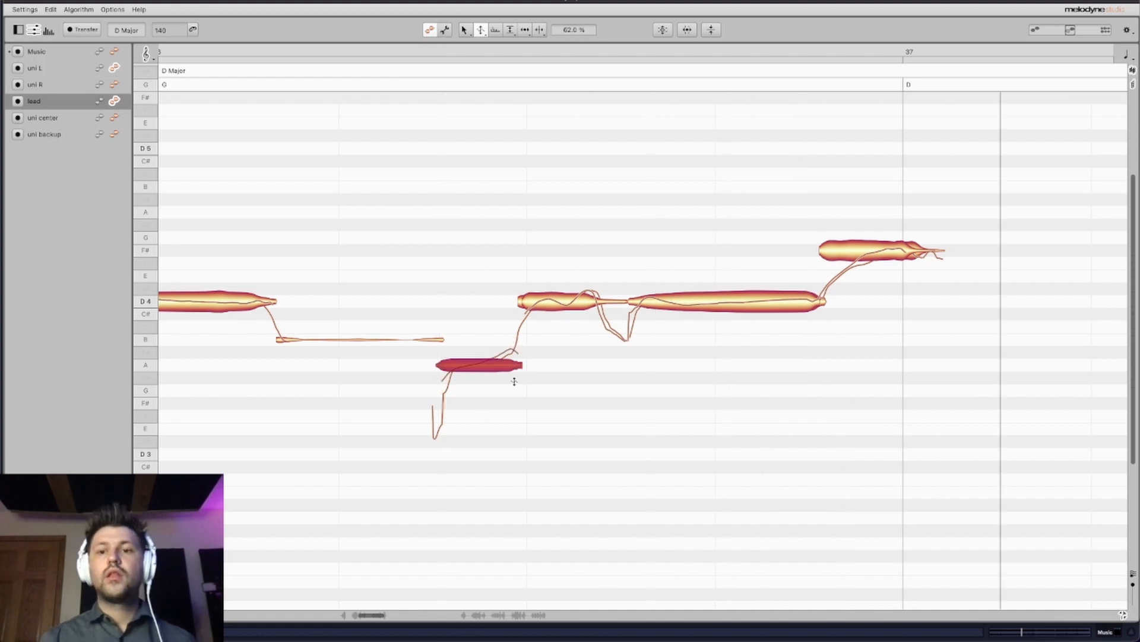
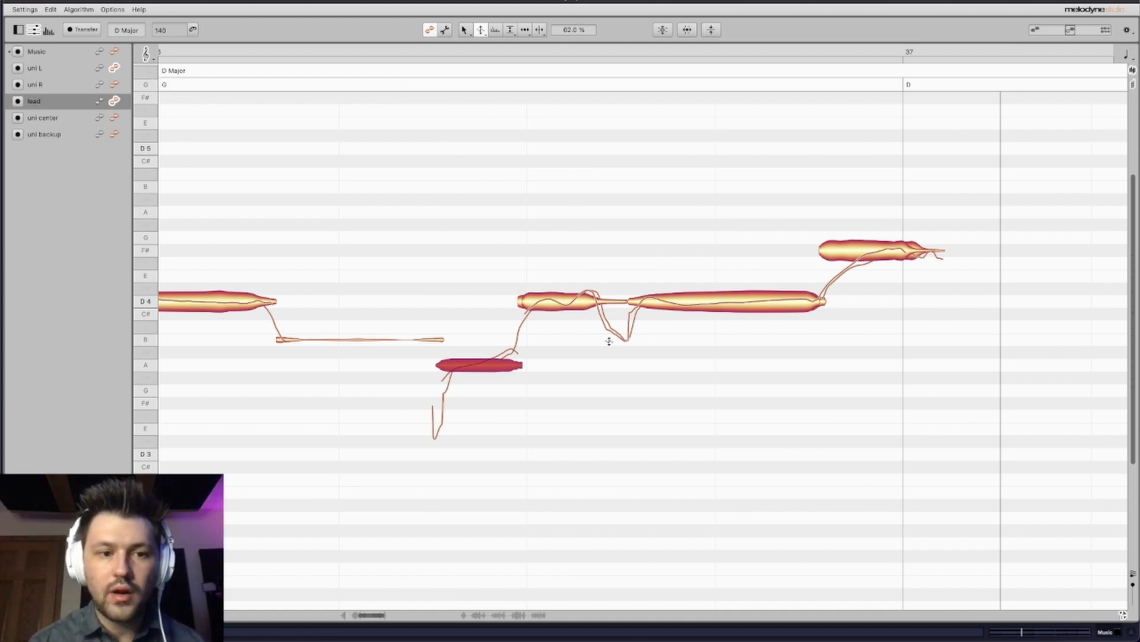
Switch editing to uni center with uni L as the reference track, and review its notes from bar 32 to bar 34.
scroll(609, 340, "left", 5)
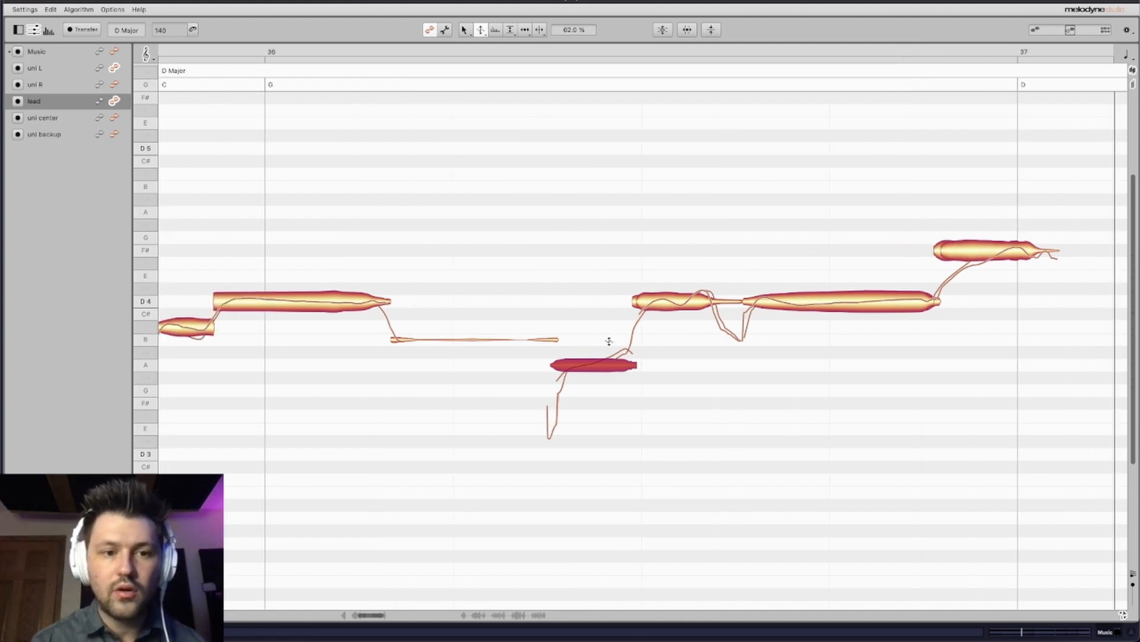
left_click(115, 118)
scroll(550, 363, "left", 20)
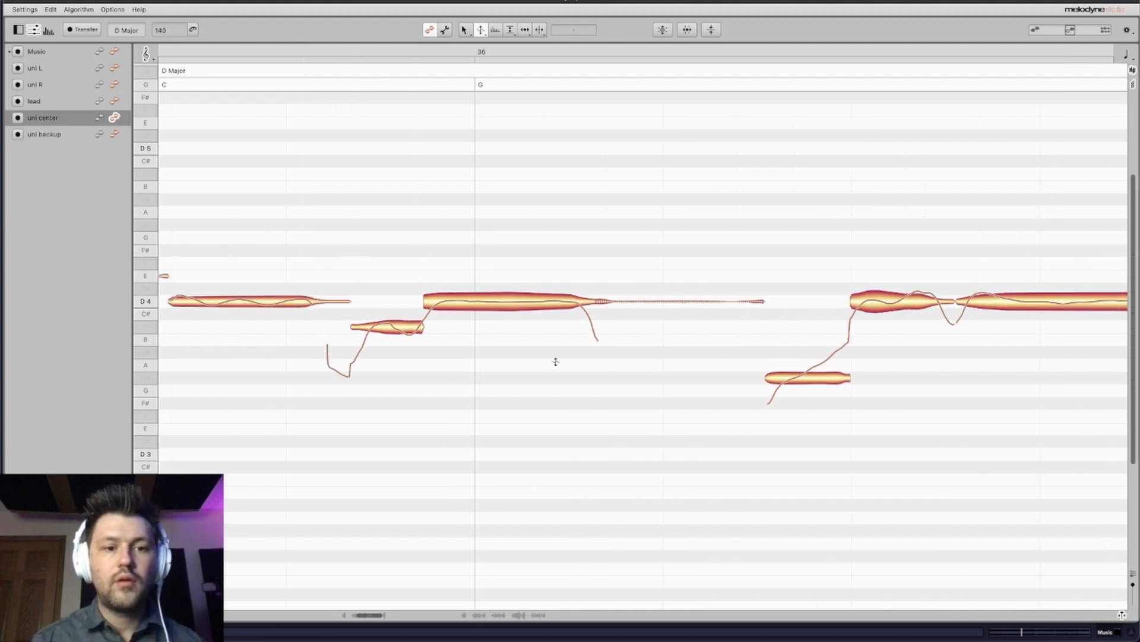
left_click(99, 68)
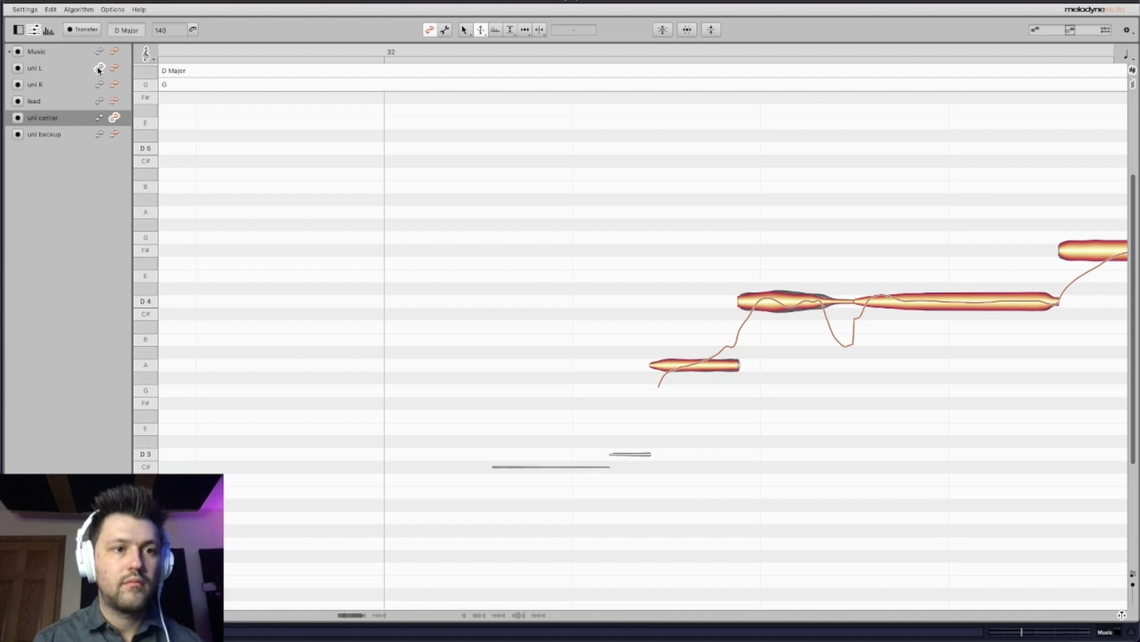
scroll(555, 348, "right", 3)
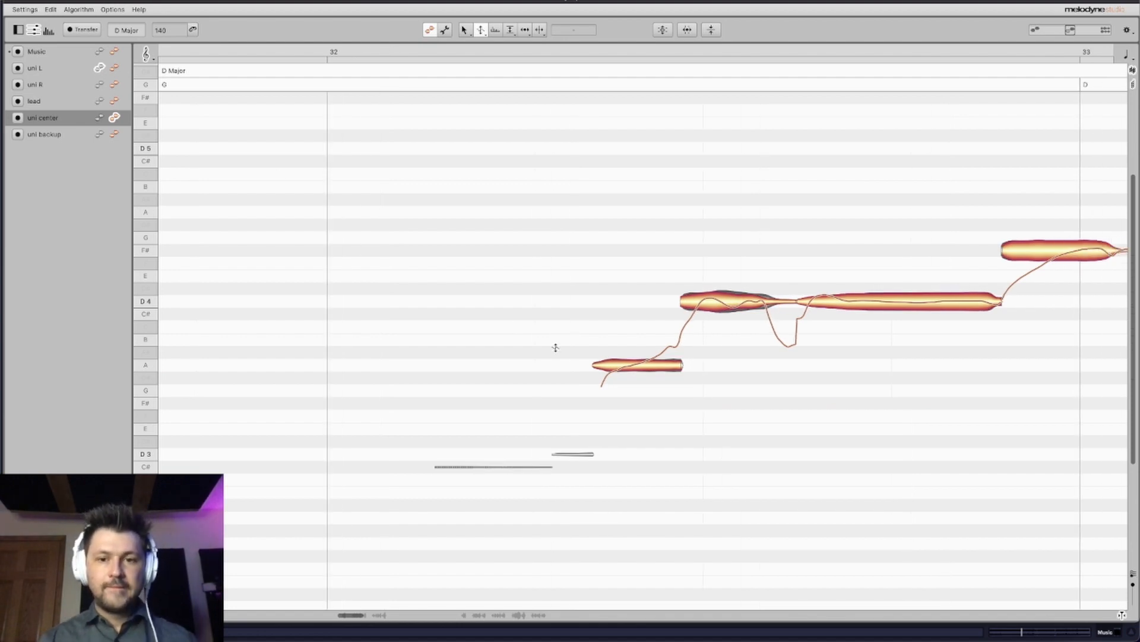
scroll(570, 349, "right", 15)
scroll(571, 349, "left", 20)
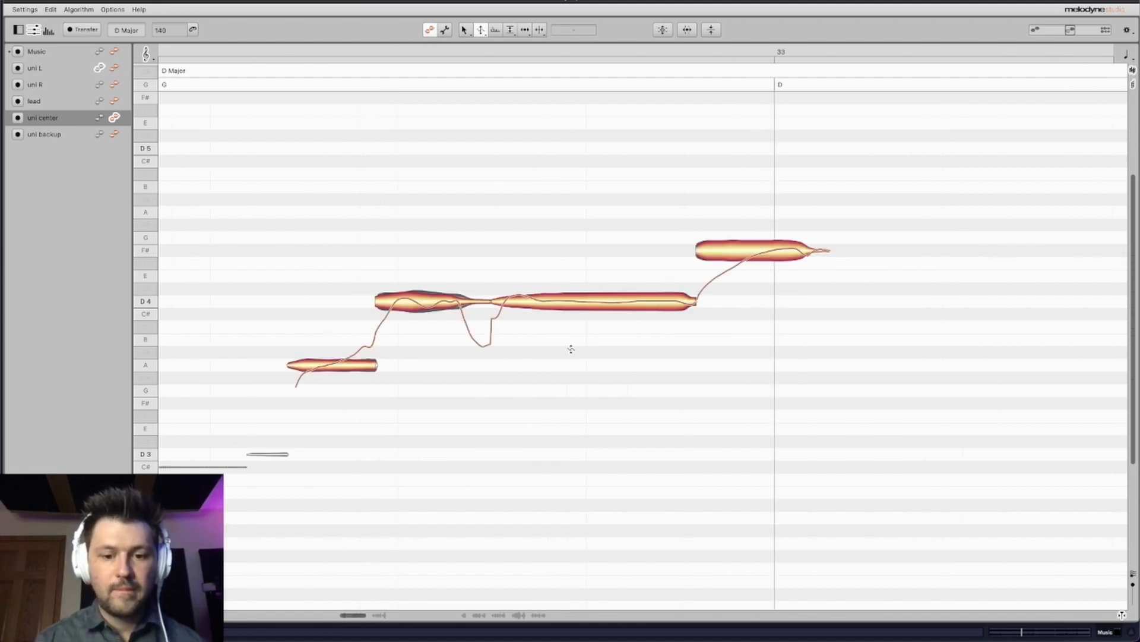
scroll(571, 349, "right", 15)
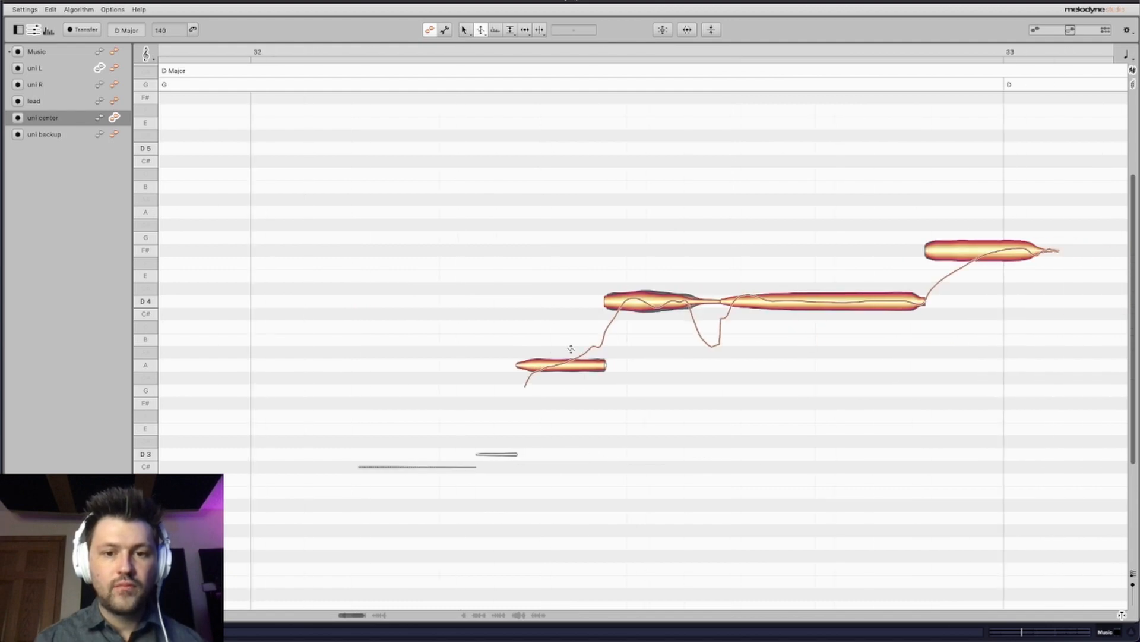
scroll(570, 349, "right", 20)
scroll(571, 349, "right", 15)
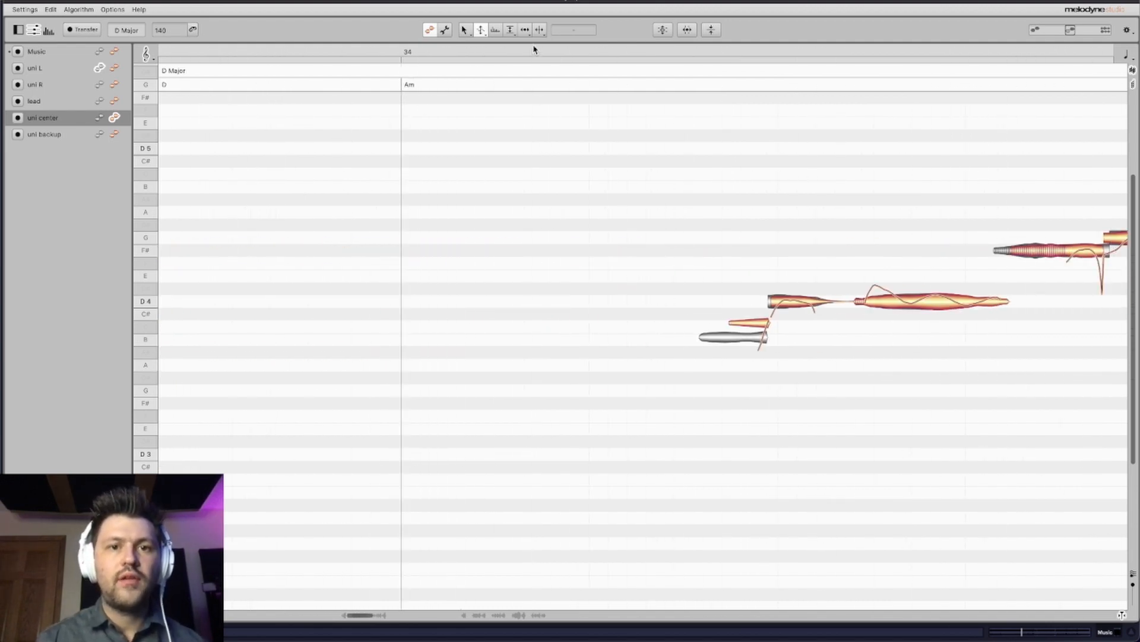
Lower uni center's first short note in bar 34 to uni L's B3, and align its start and the following D4 with uni L.
left_click(483, 30)
left_click_drag(755, 324, 753, 336)
key("F5")
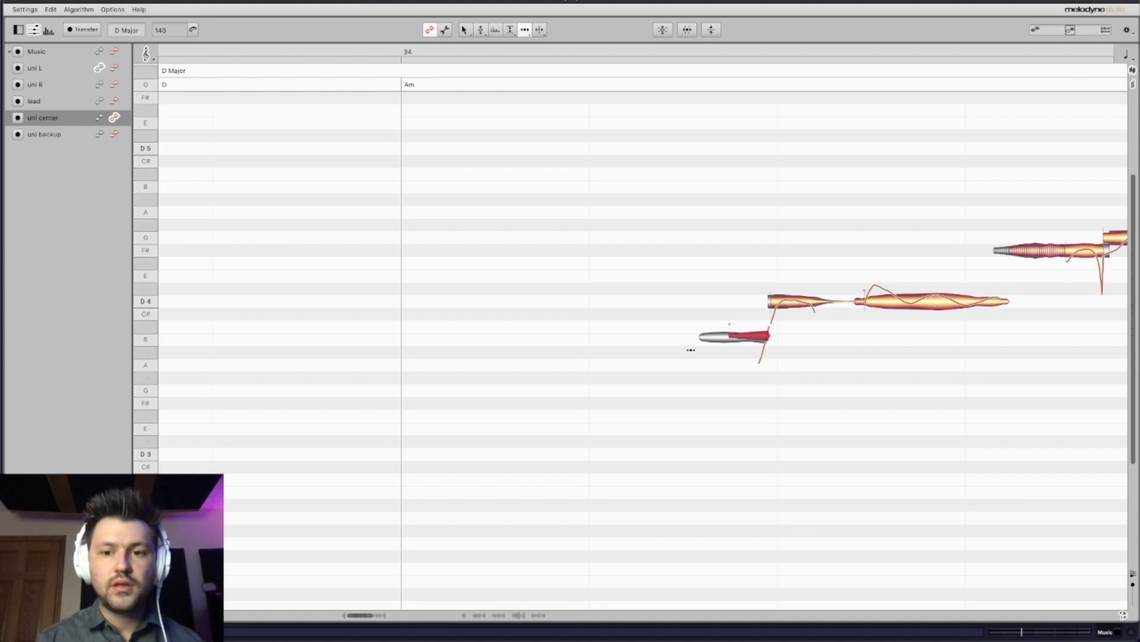
left_click(786, 302)
left_click_drag(785, 301, 782, 302)
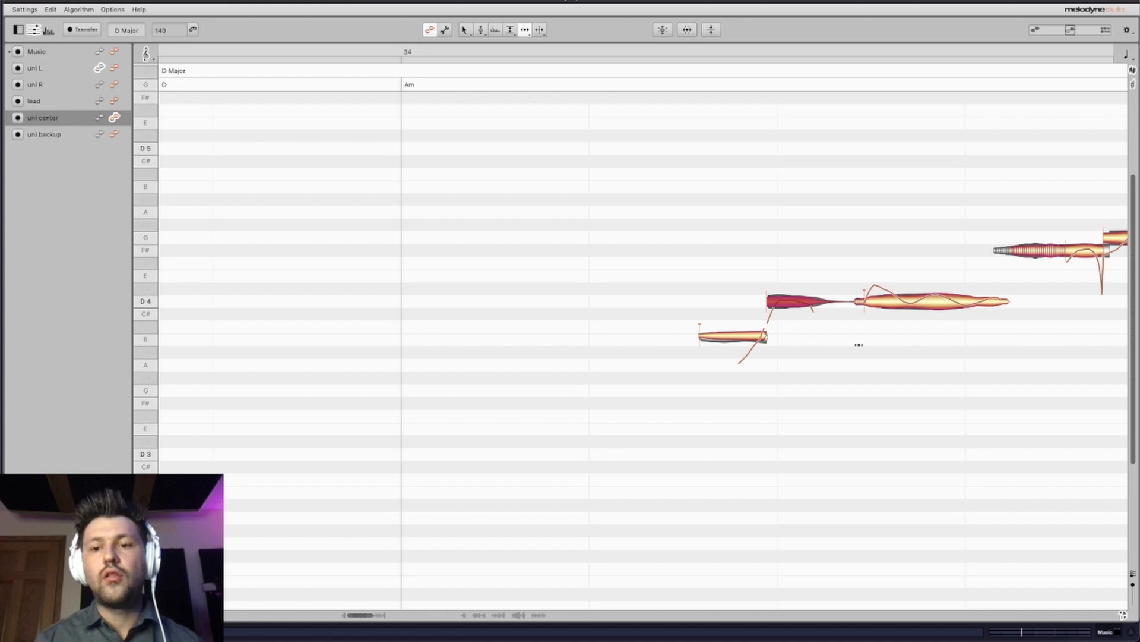
Align the starts of uni center's F#4 and G4 notes before bar 35 with uni L's timing.
scroll(859, 344, "right", 3)
left_click(849, 251)
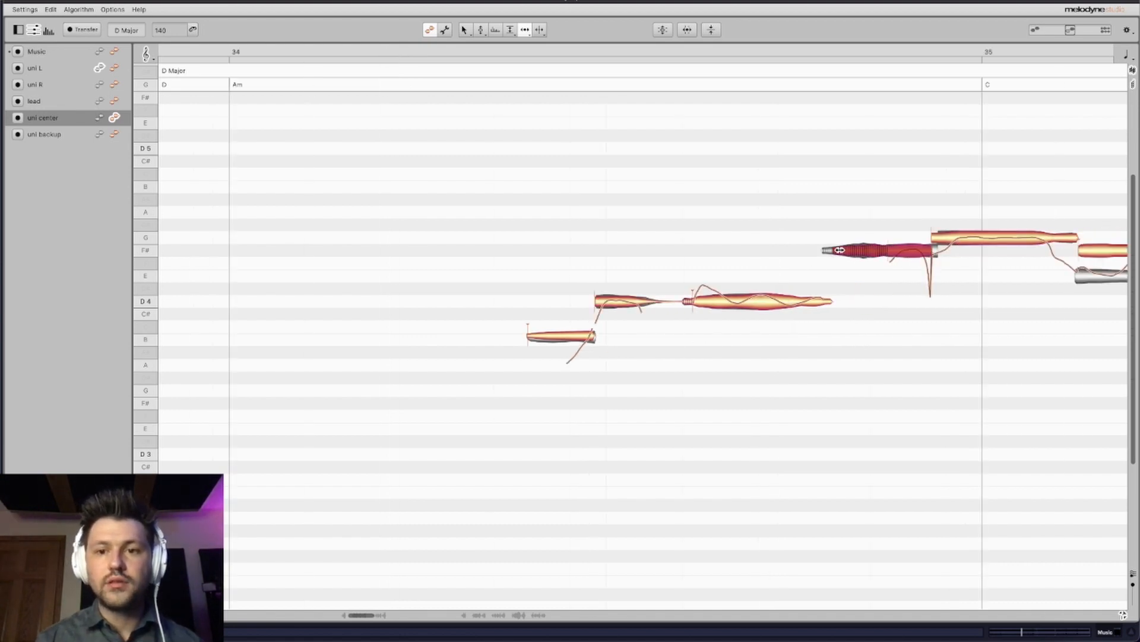
scroll(932, 289, "right", 1)
scroll(931, 288, "right", 1)
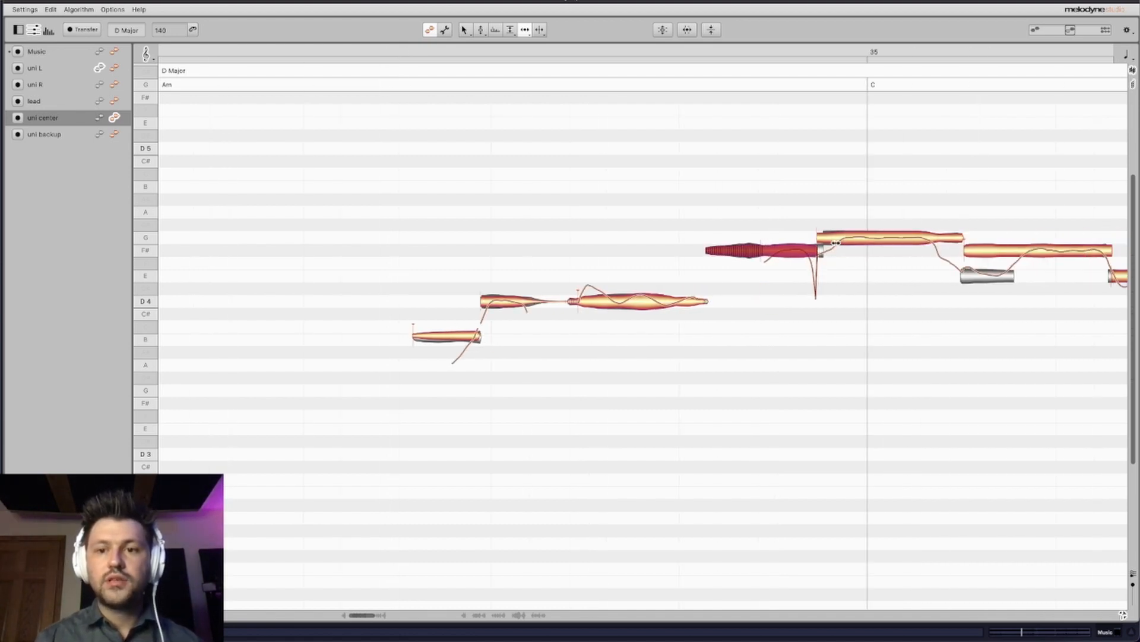
left_click_drag(830, 236, 837, 236)
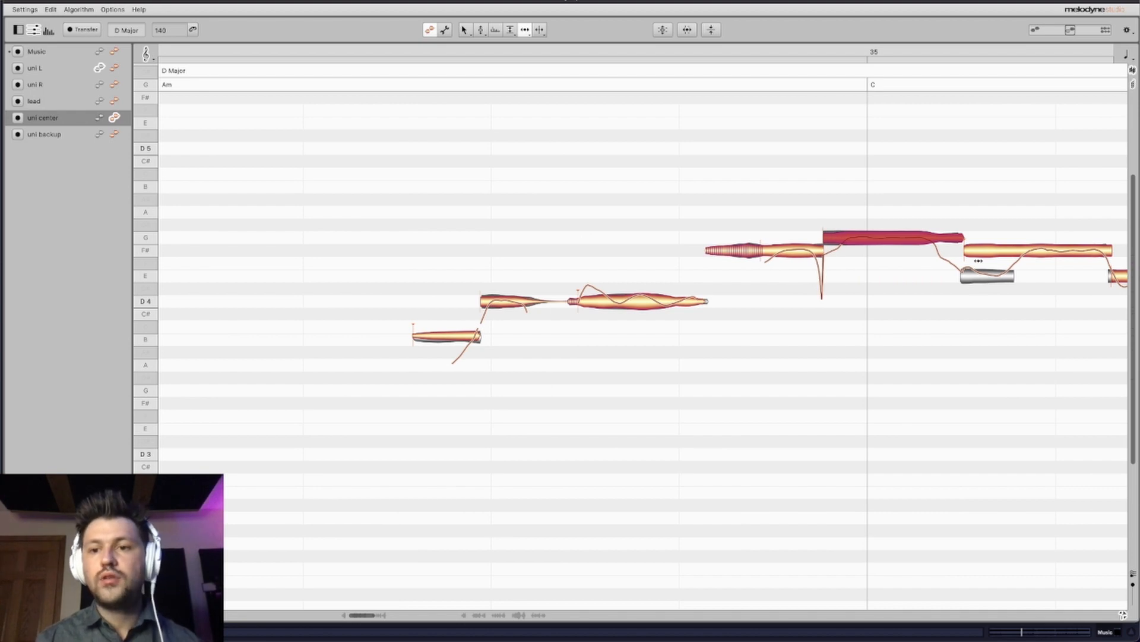
Split uni center's F#4 note in bar 35 where uni L moves from E4 to F#4, and snap the first part to E4.
left_click(971, 250)
left_click(539, 30)
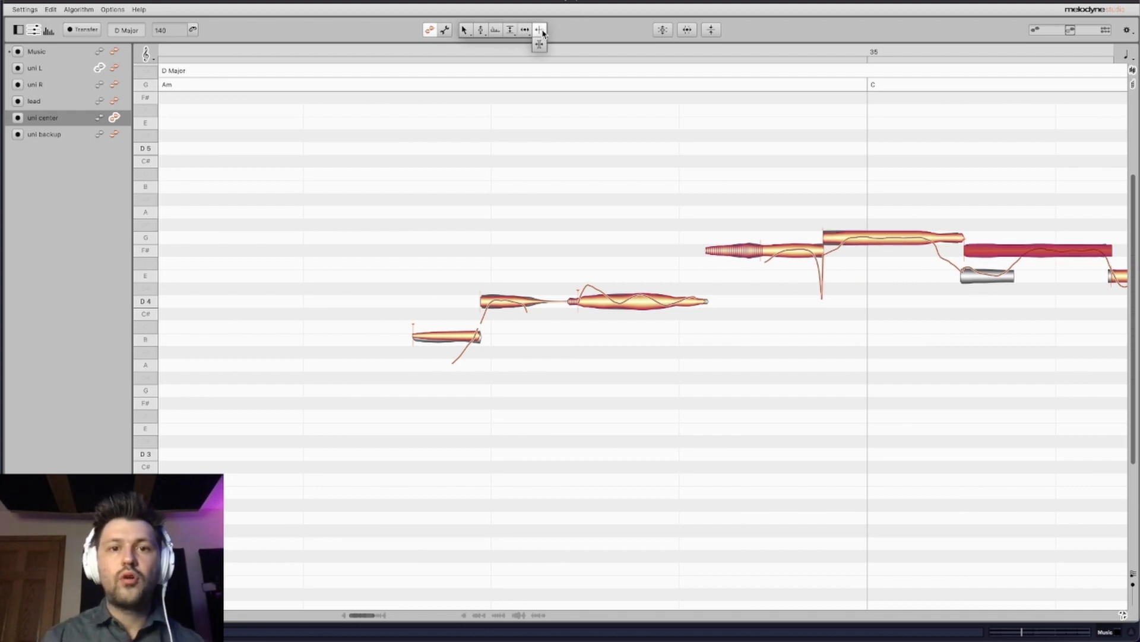
left_click(1021, 252)
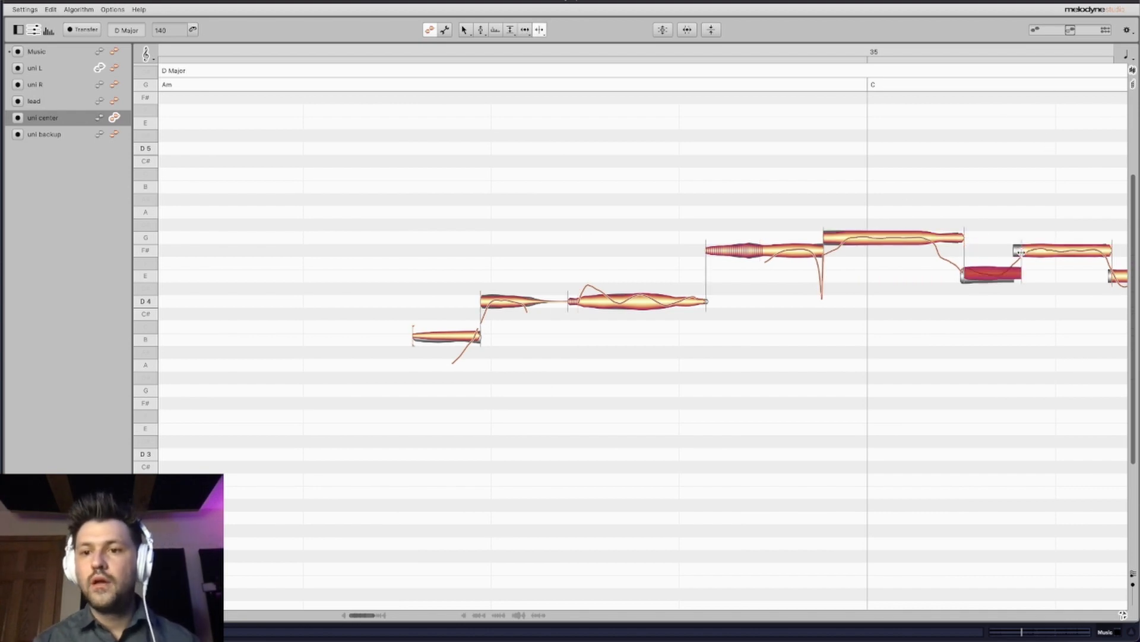
left_click(481, 30)
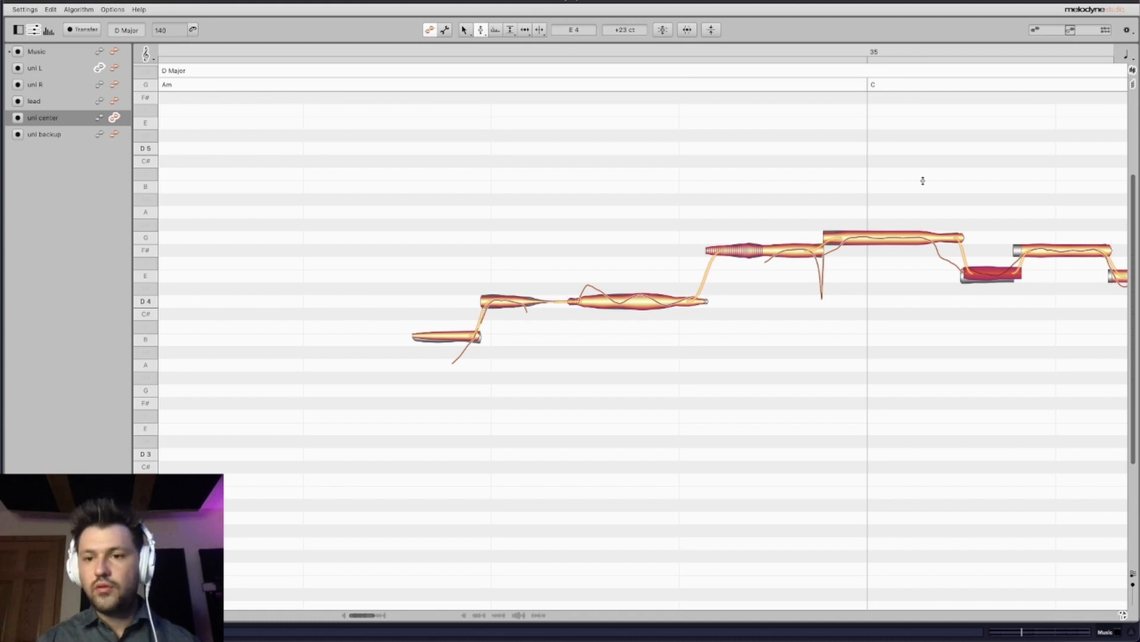
double_click(977, 275)
Align the starts of uni center's E4, F#4 and D4 notes in bar 35 with uni L's timing.
left_click(525, 30)
left_click_drag(975, 279, 971, 280)
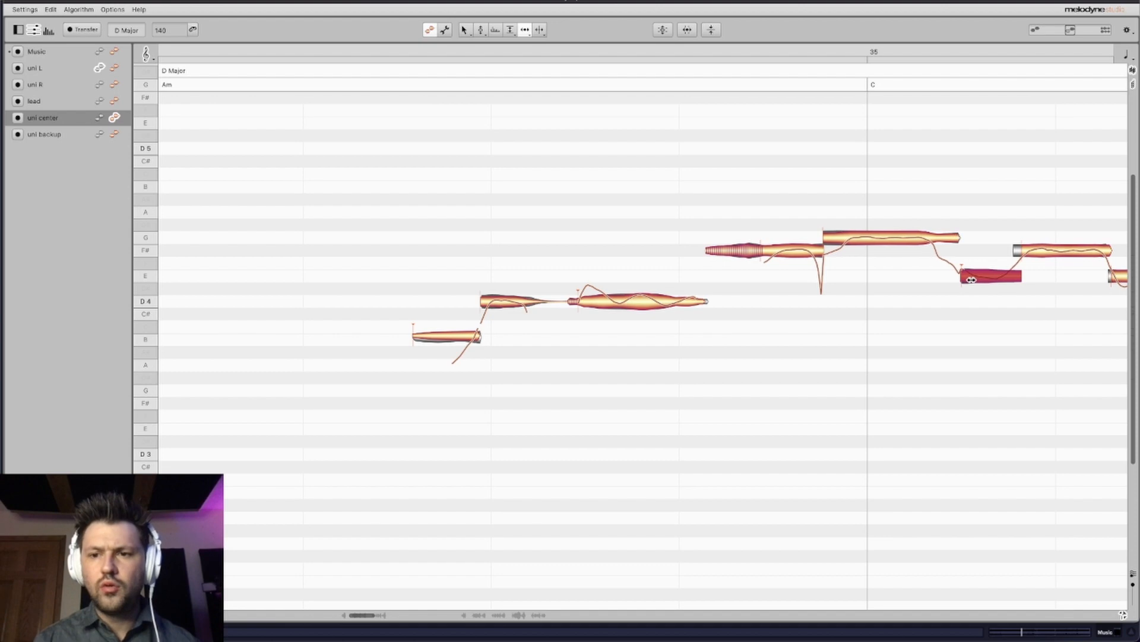
left_click_drag(1019, 249, 1017, 250)
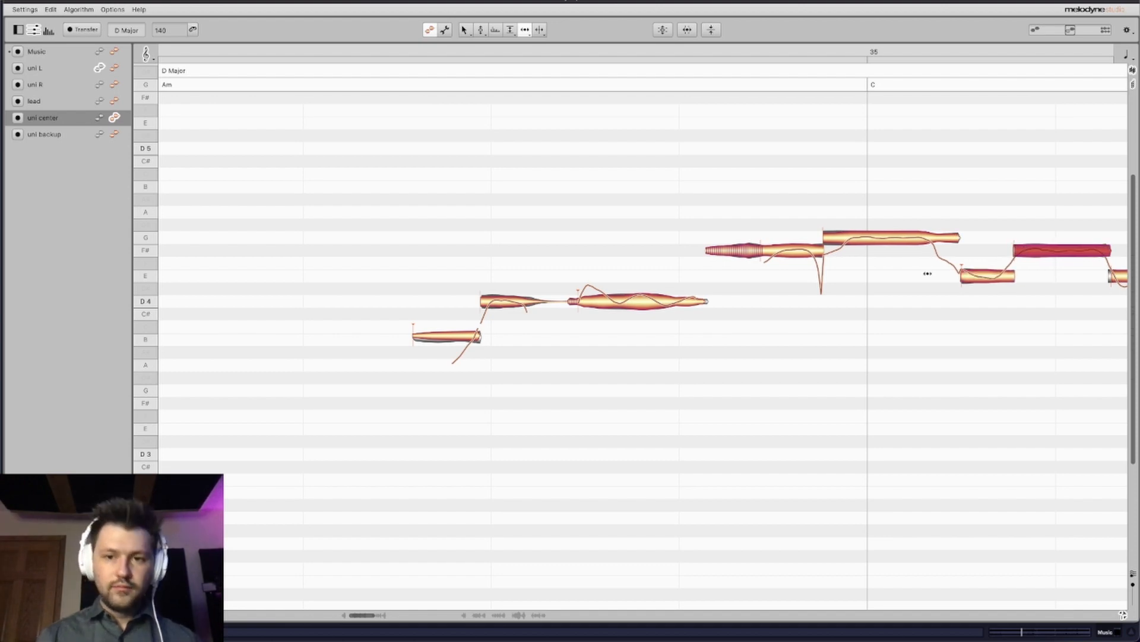
scroll(928, 273, "right", 3)
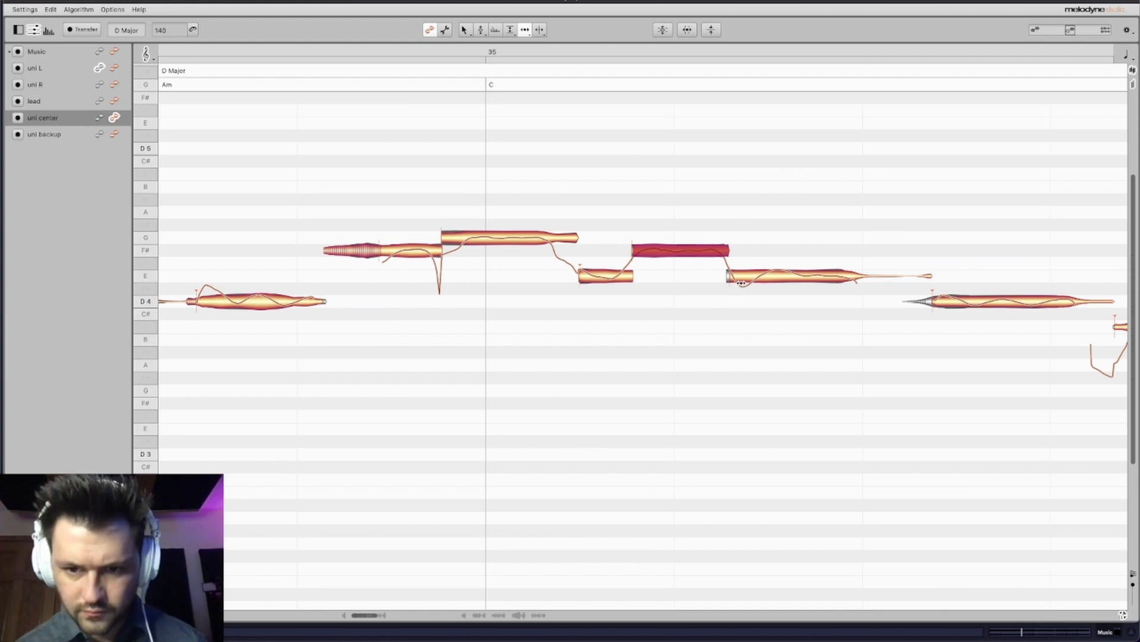
left_click(737, 280)
left_click_drag(933, 302, 931, 305)
Raise uni center's low note in bar 36 to uni L's A3.
scroll(930, 305, "right", 5)
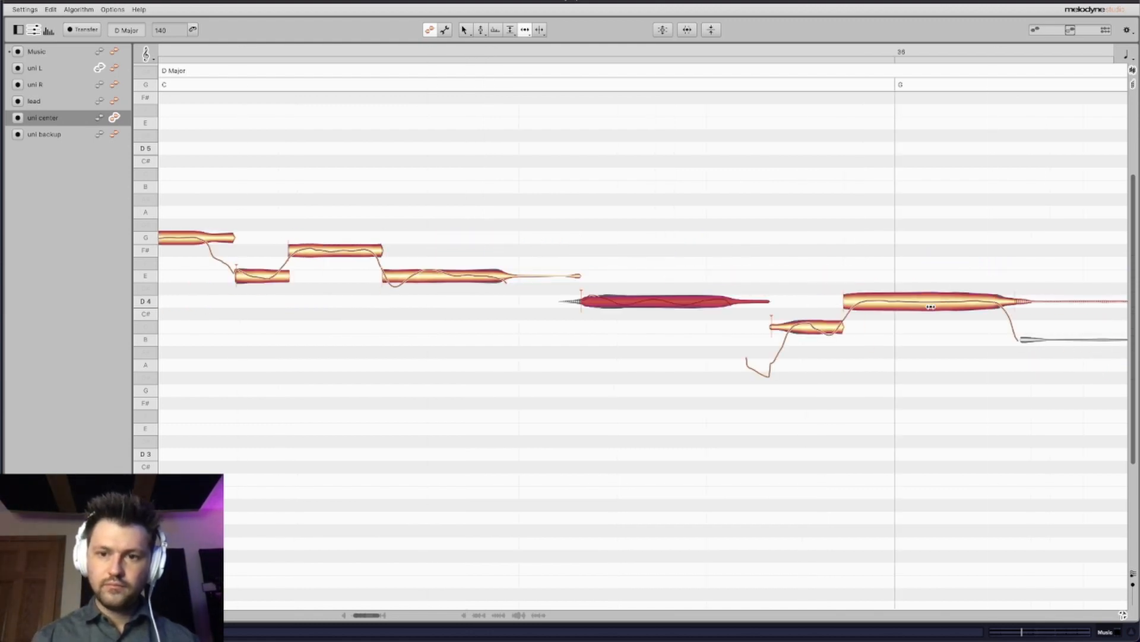
scroll(887, 312, "right", 4)
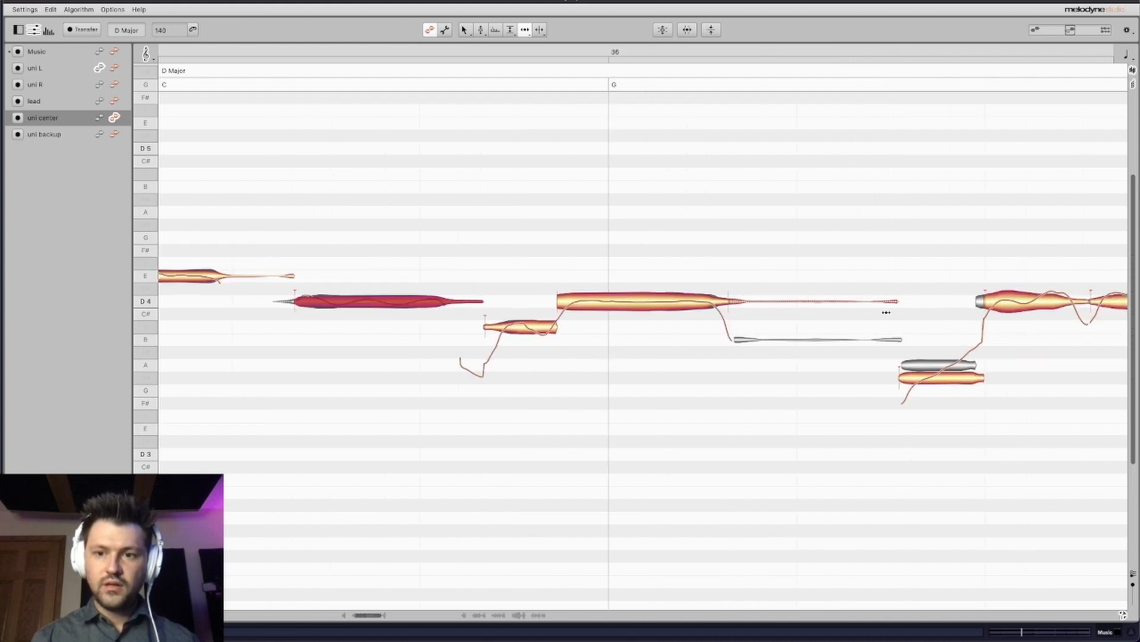
left_click(481, 31)
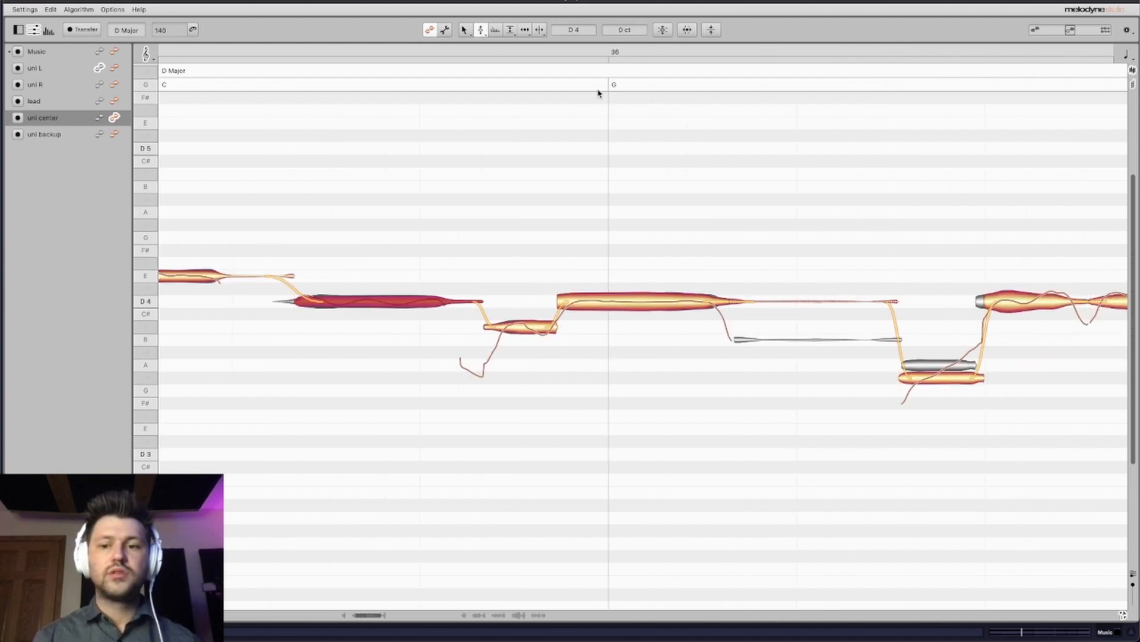
left_click_drag(939, 382, 939, 372)
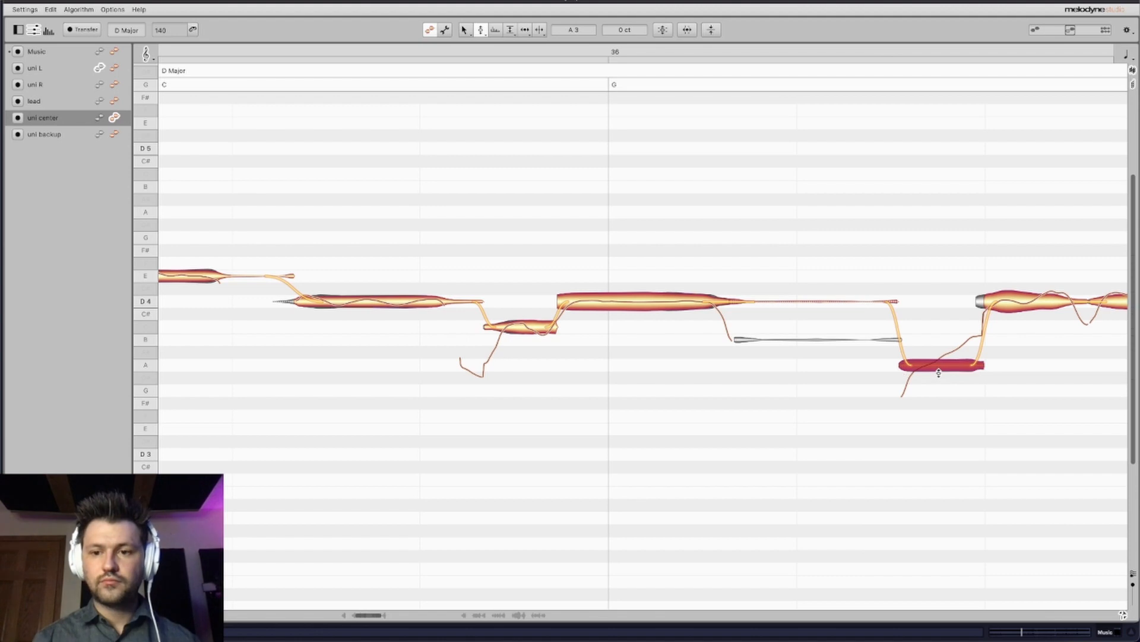
Show uni L together with uni center for editing, and set bar 36's pitch modulation to 63% on A3 and 111% on the following D4.
left_click(114, 69)
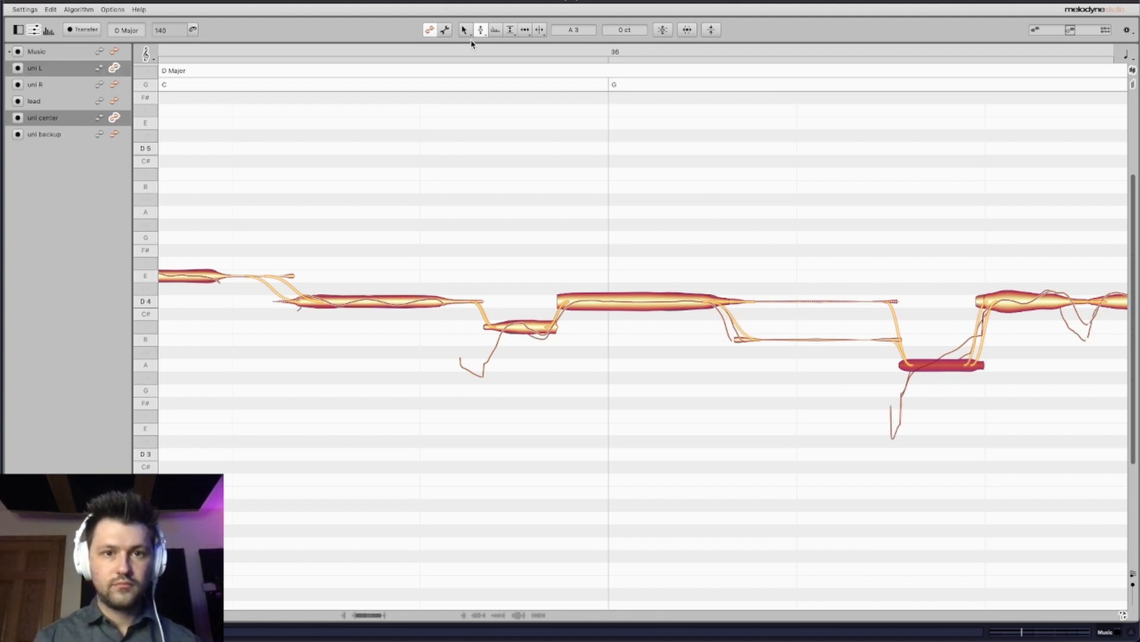
left_click(487, 36)
left_click(485, 46)
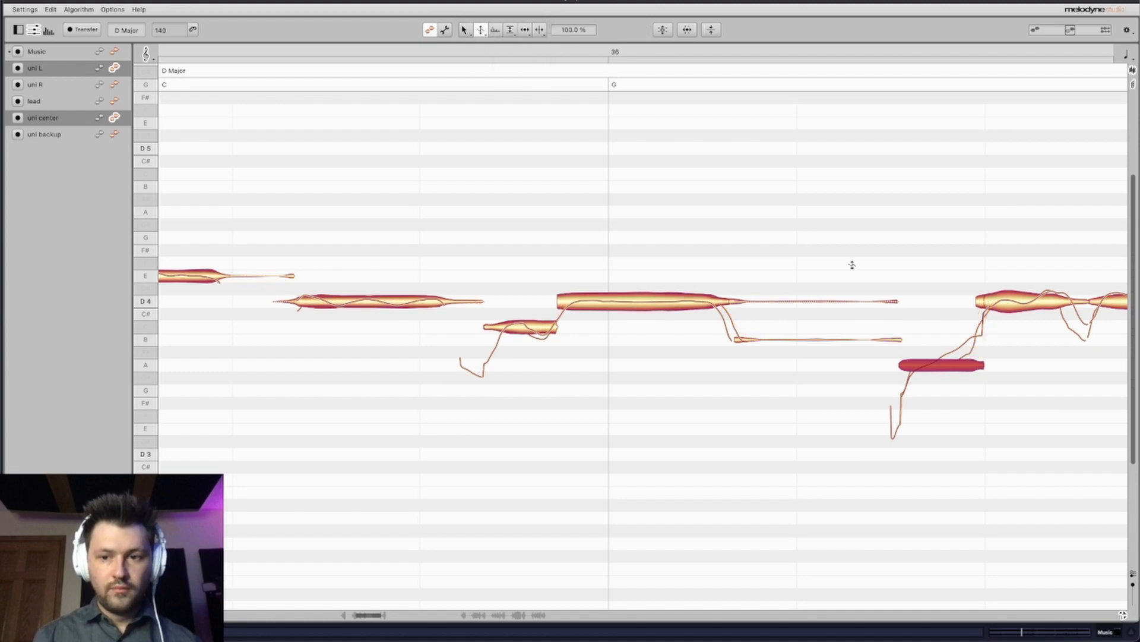
left_click_drag(950, 365, 949, 377)
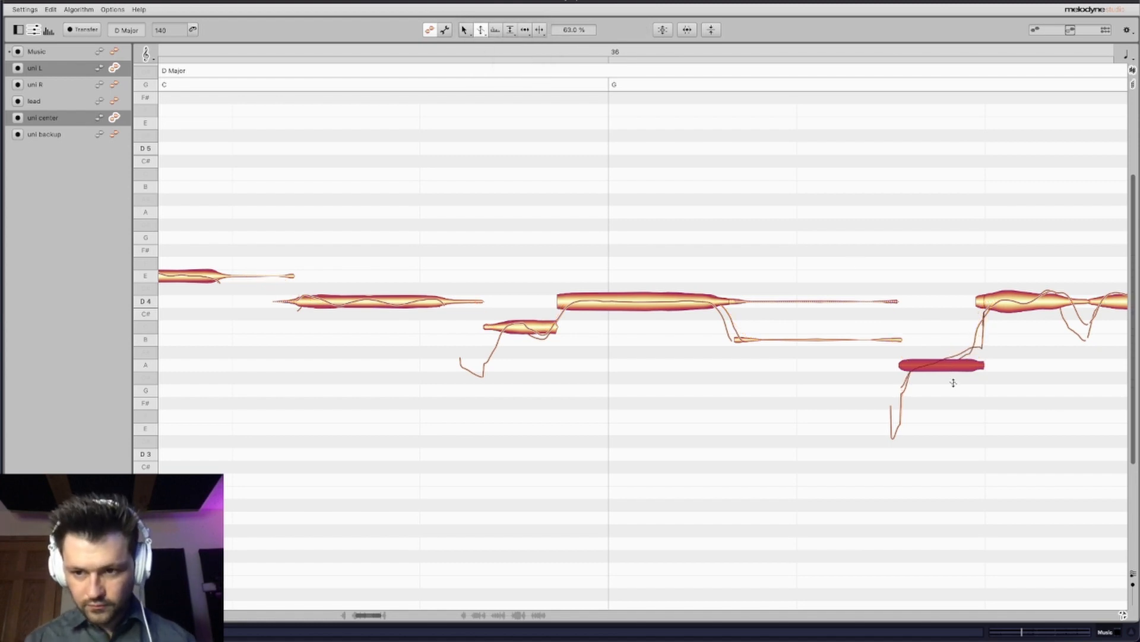
key("space")
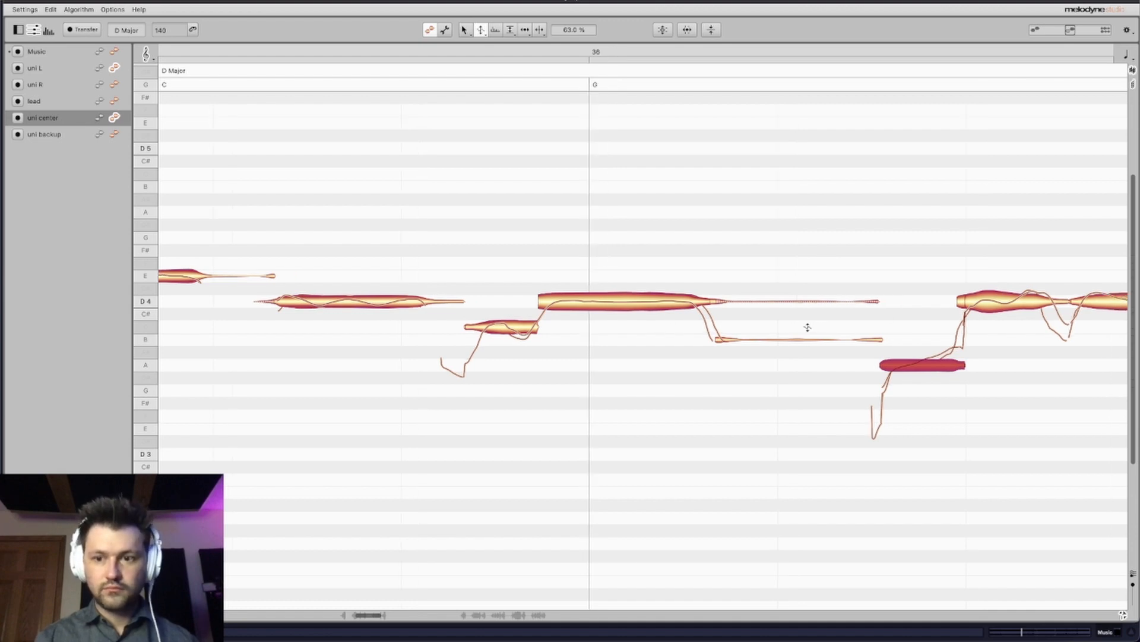
mouse_move(498, 301)
left_mouse_down()
mouse_move(498, 313)
mouse_move(490, 271)
mouse_move(488, 288)
left_mouse_up()
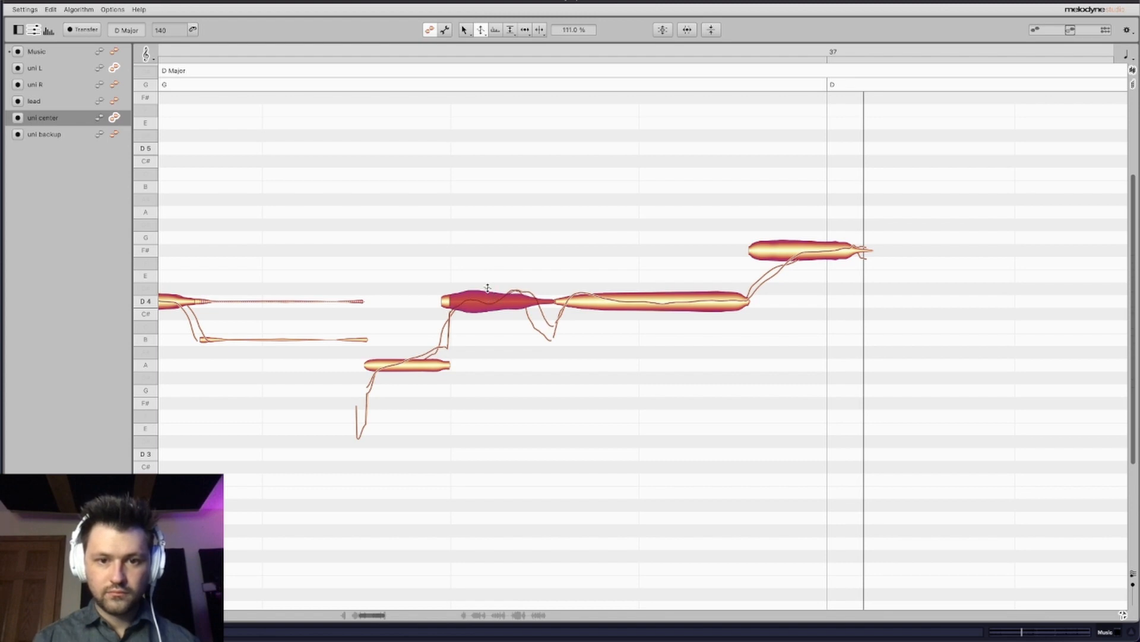
Switch editing to uni backup with uni L as the reference track, and go to the phrase starting in bar 32.
left_click(114, 133)
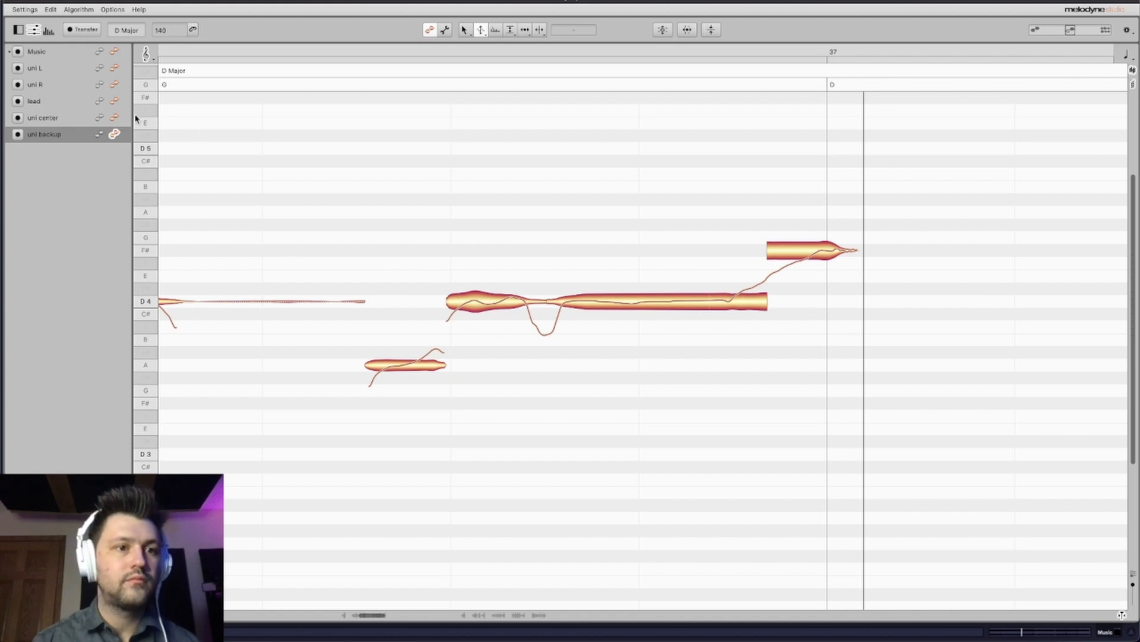
left_click(100, 67)
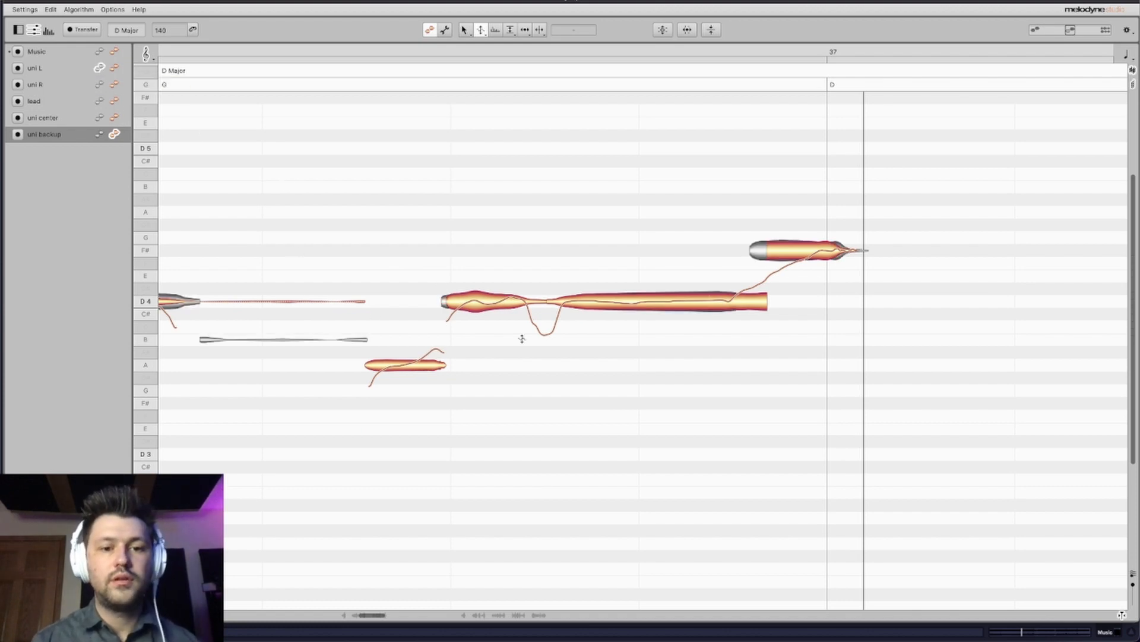
scroll(521, 337, "left", 5)
scroll(522, 339, "left", 3)
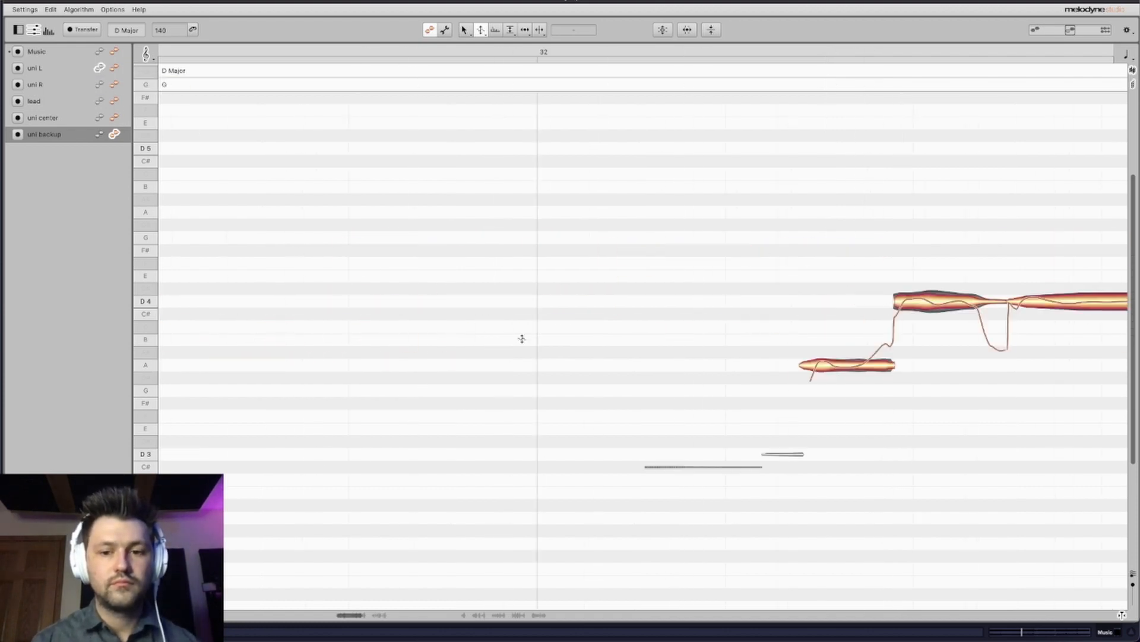
scroll(522, 338, "right", 2)
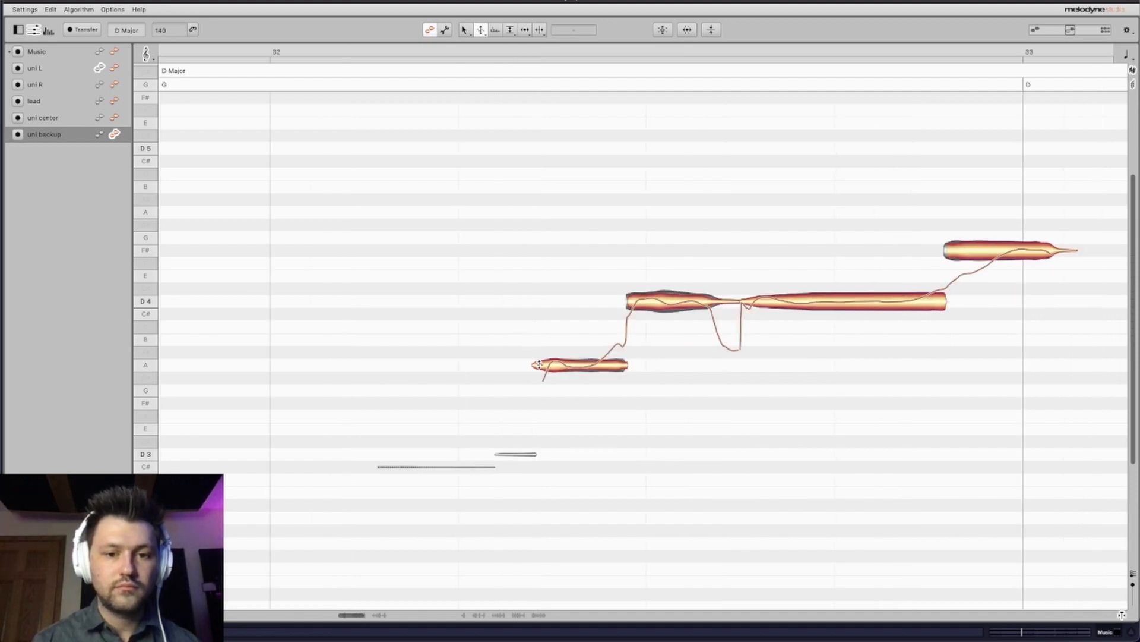
Align the starts of uni backup's A3 and second D4 notes in bar 32 with uni L's timing.
left_click(526, 31)
left_click_drag(545, 366, 550, 365)
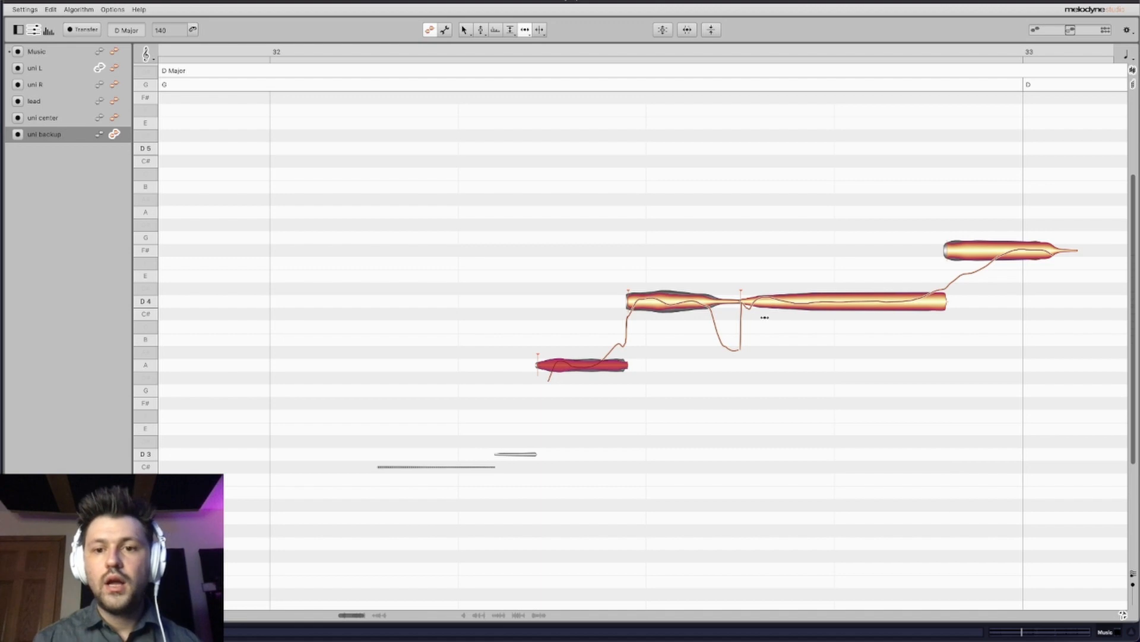
scroll(759, 316, "right", 2)
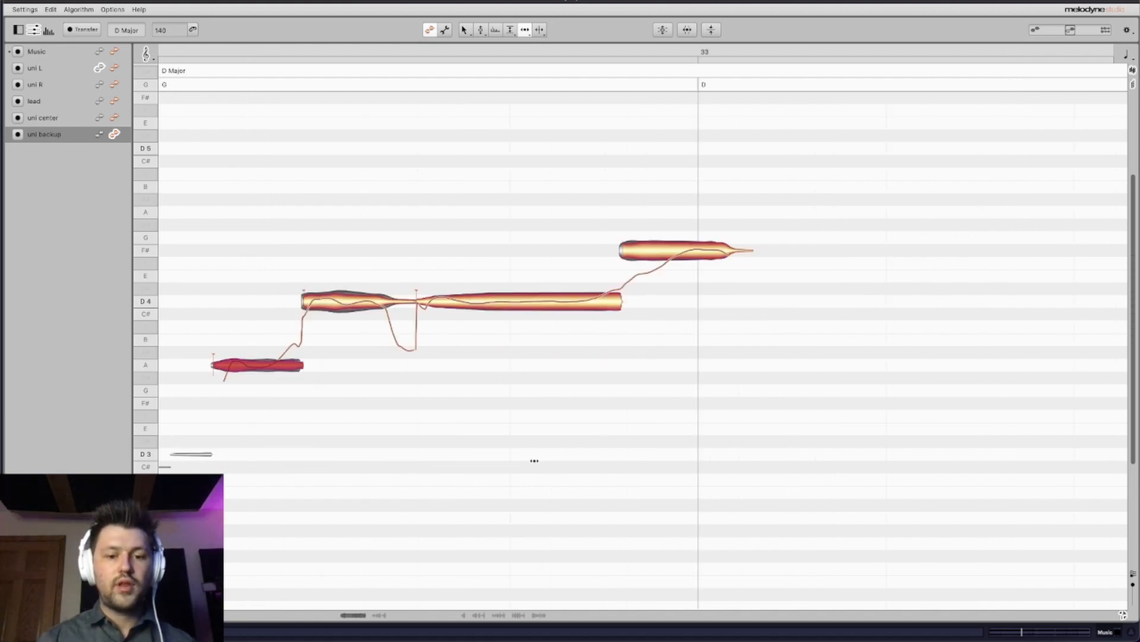
left_click(420, 302)
left_click_drag(419, 302, 424, 303)
Lower uni backup's first short note in bar 34 to B3, and align its start and the two following D4 notes with uni L.
scroll(553, 342, "right", 10)
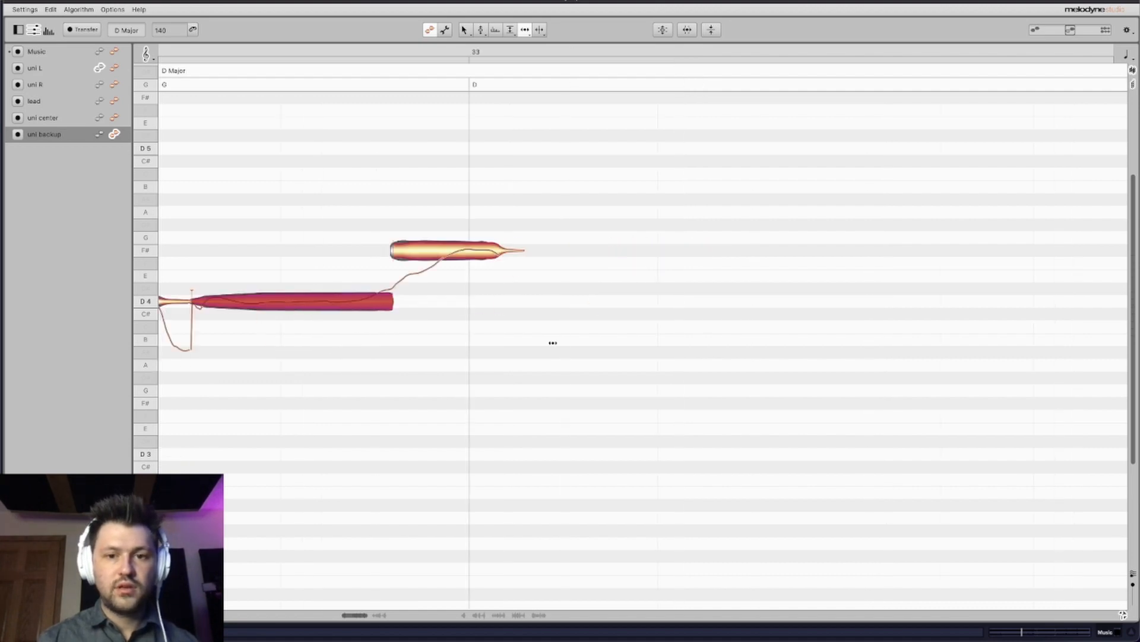
scroll(553, 343, "right", 2)
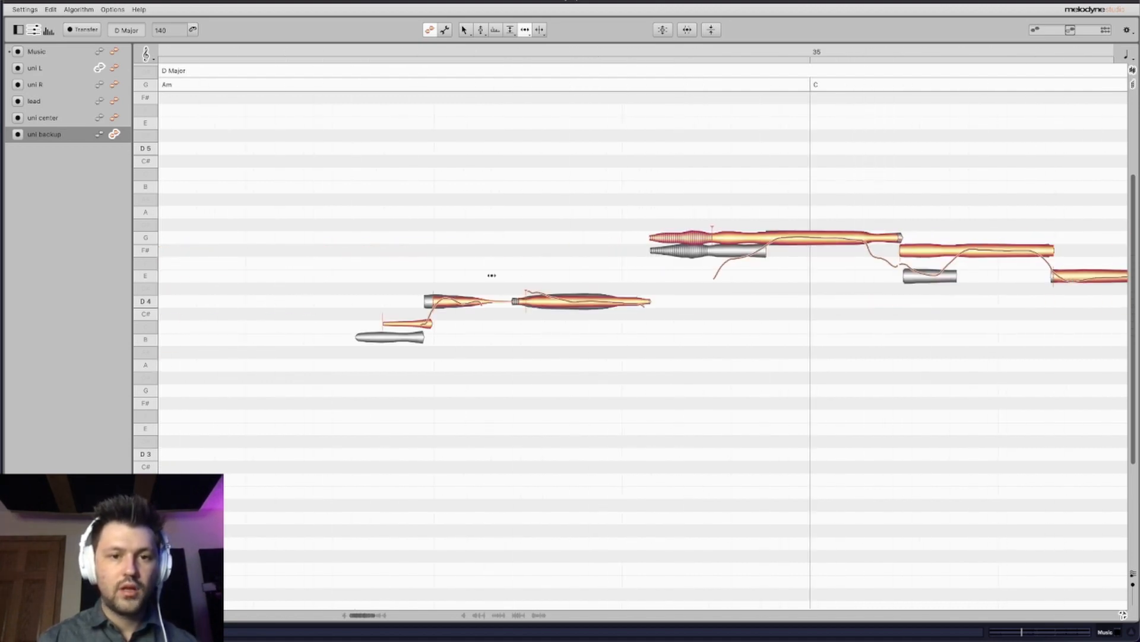
left_click(481, 31)
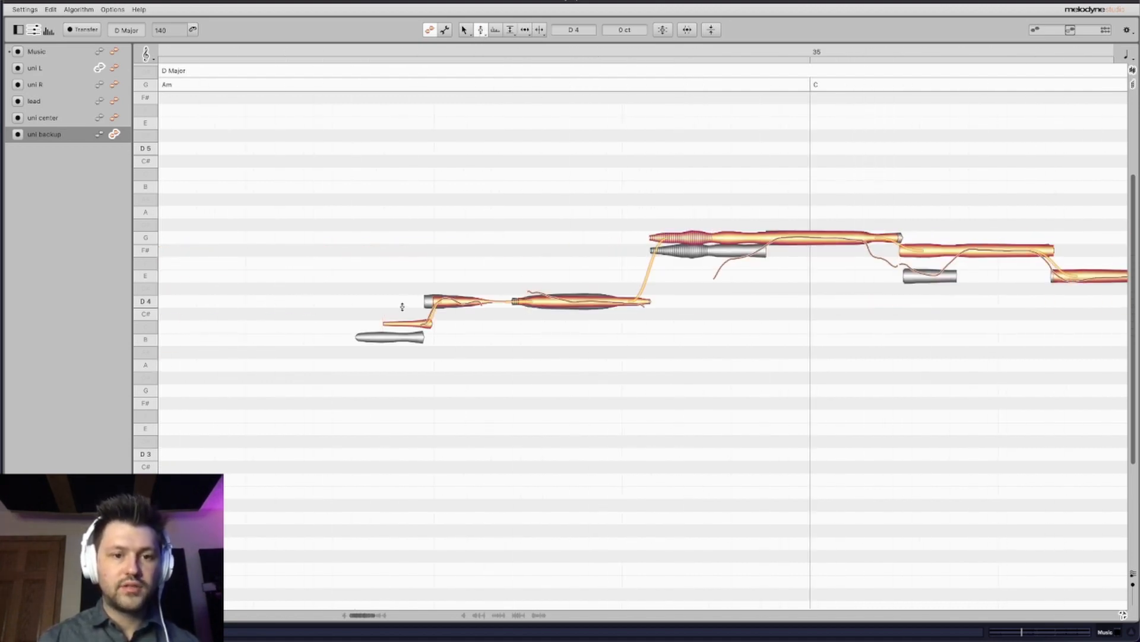
left_click_drag(407, 322, 407, 335)
left_click(525, 30)
left_click_drag(387, 338, 363, 338)
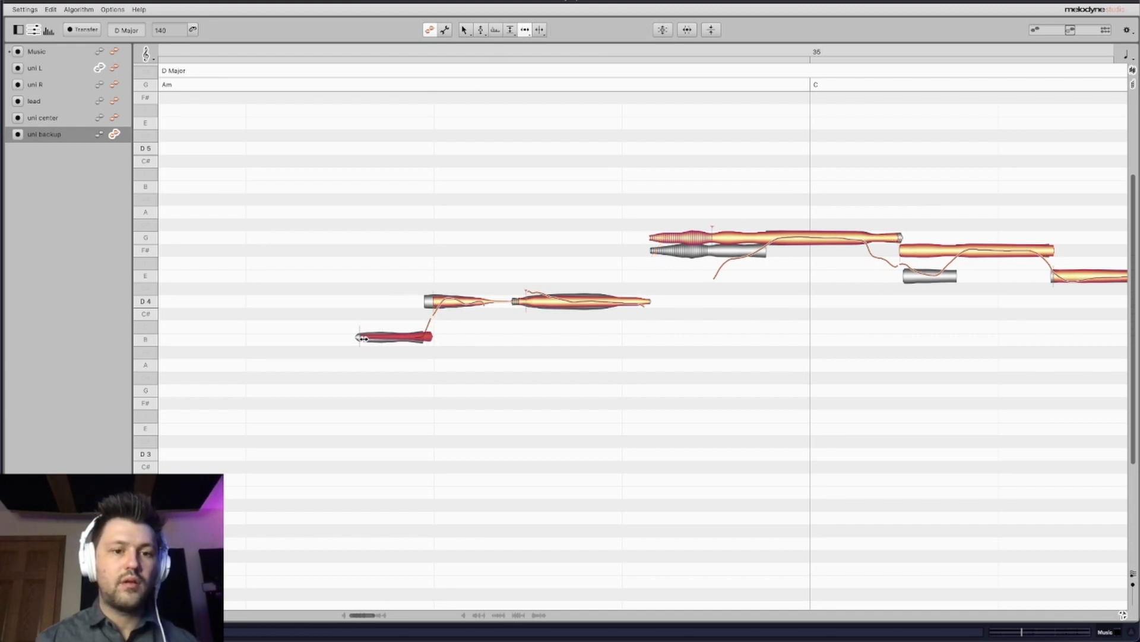
left_click(448, 293)
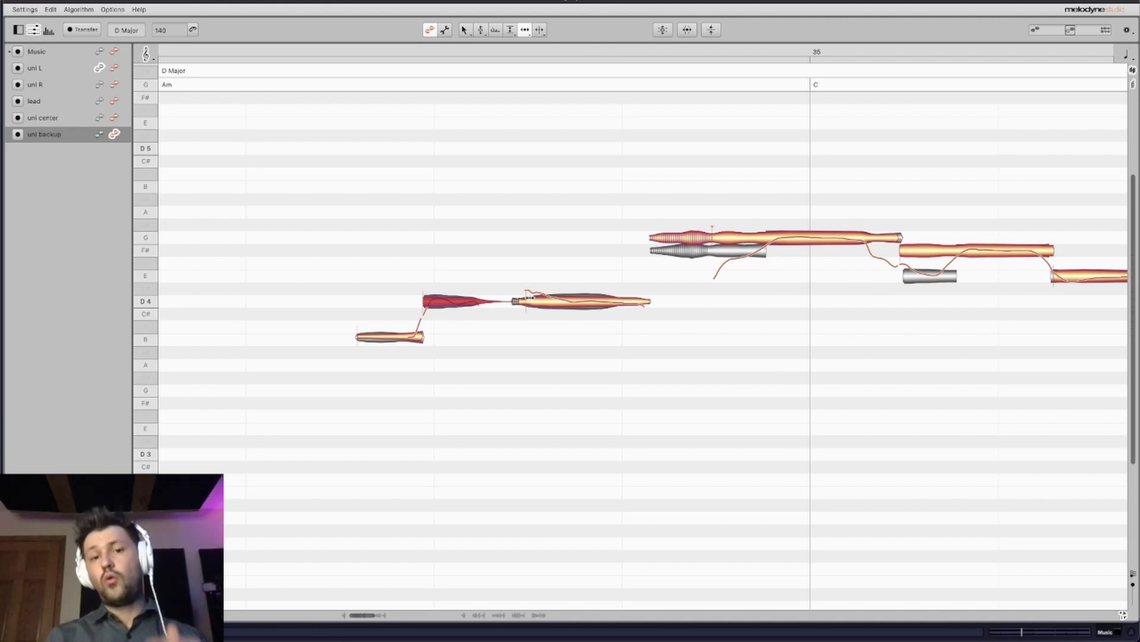
left_click(530, 303)
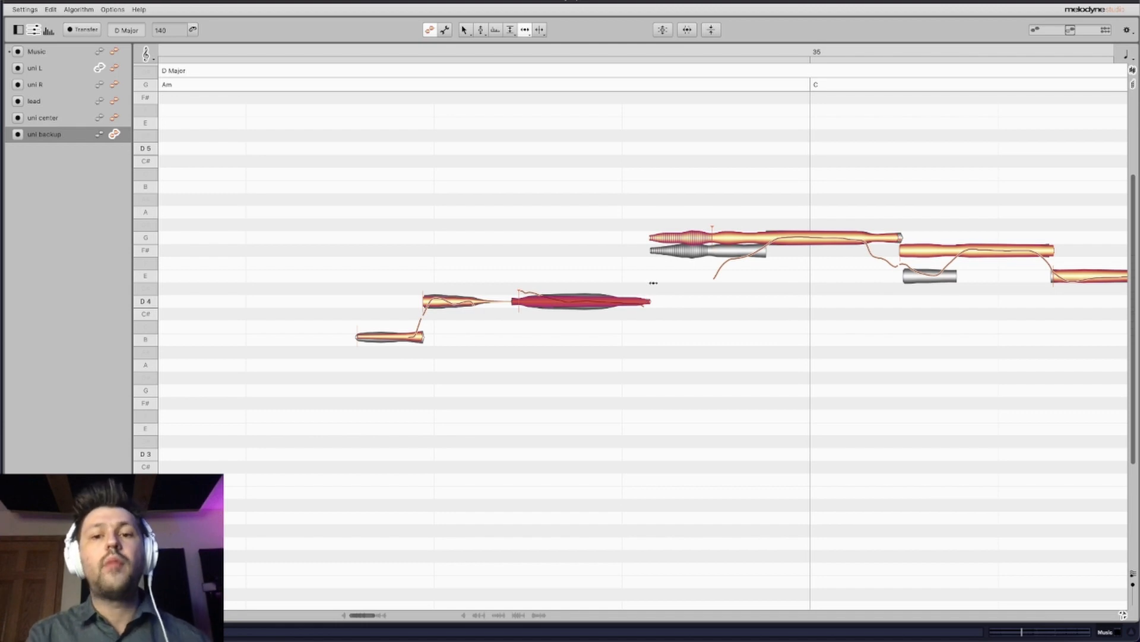
Split uni backup's long G4 note before bar 35 where uni L moves to G4, and set the first part to F#4.
left_click(540, 30)
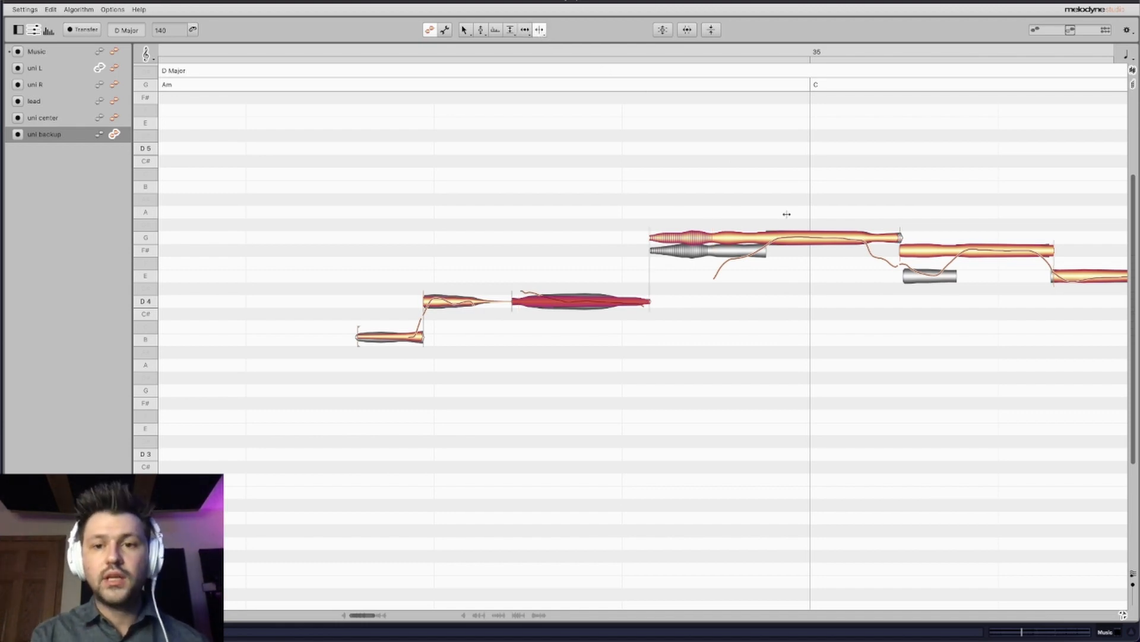
left_click(767, 235)
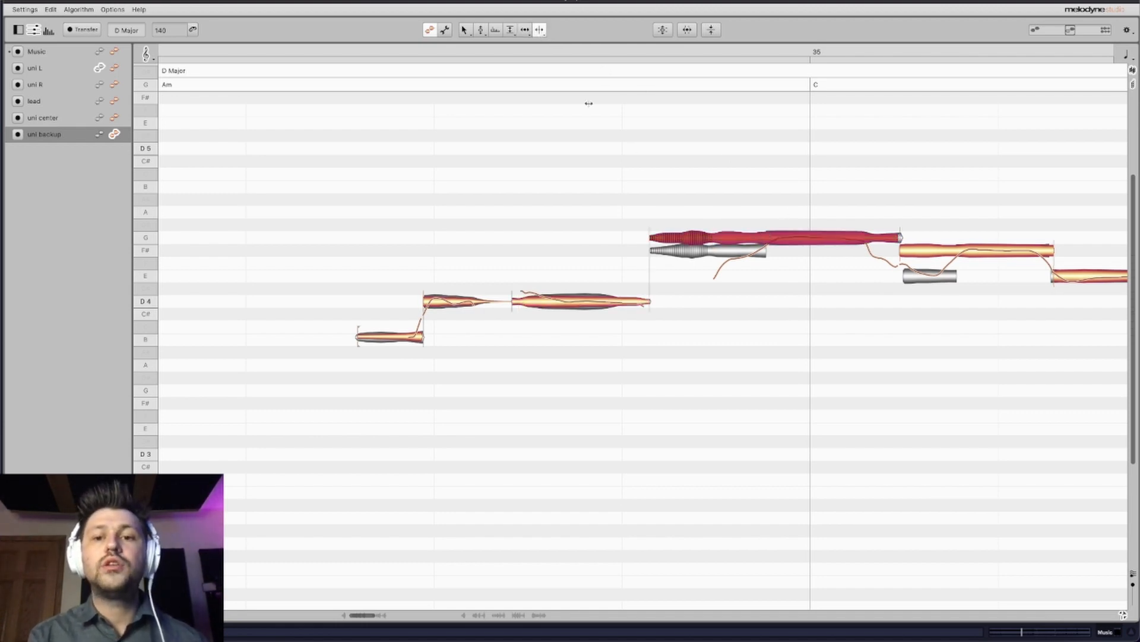
key("super+z")
left_click(481, 29)
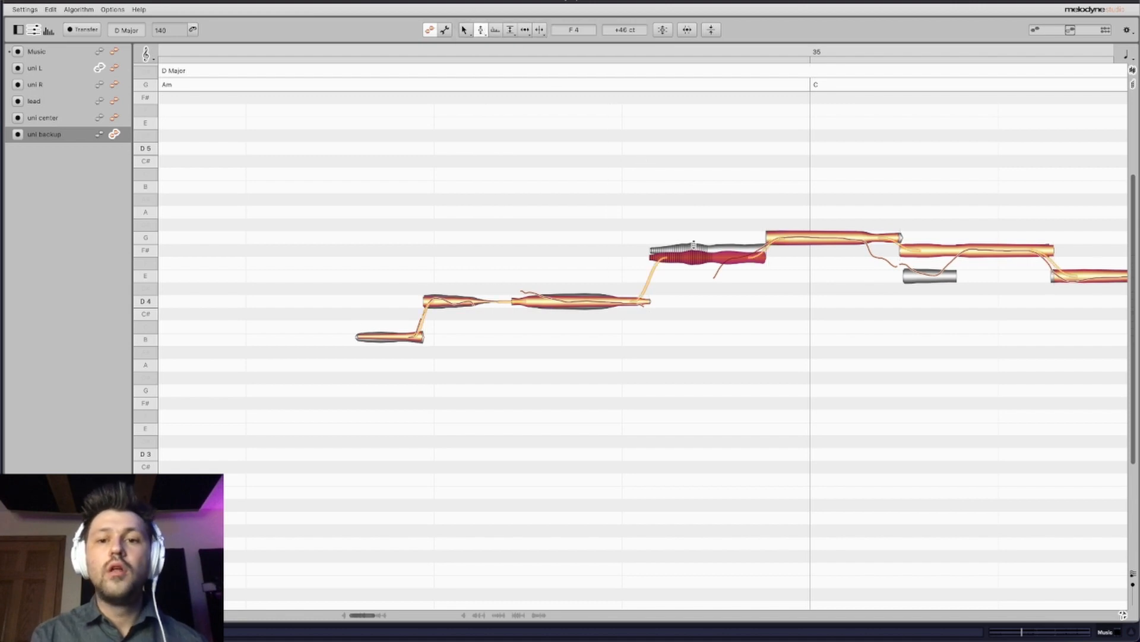
left_click_drag(710, 257, 708, 243)
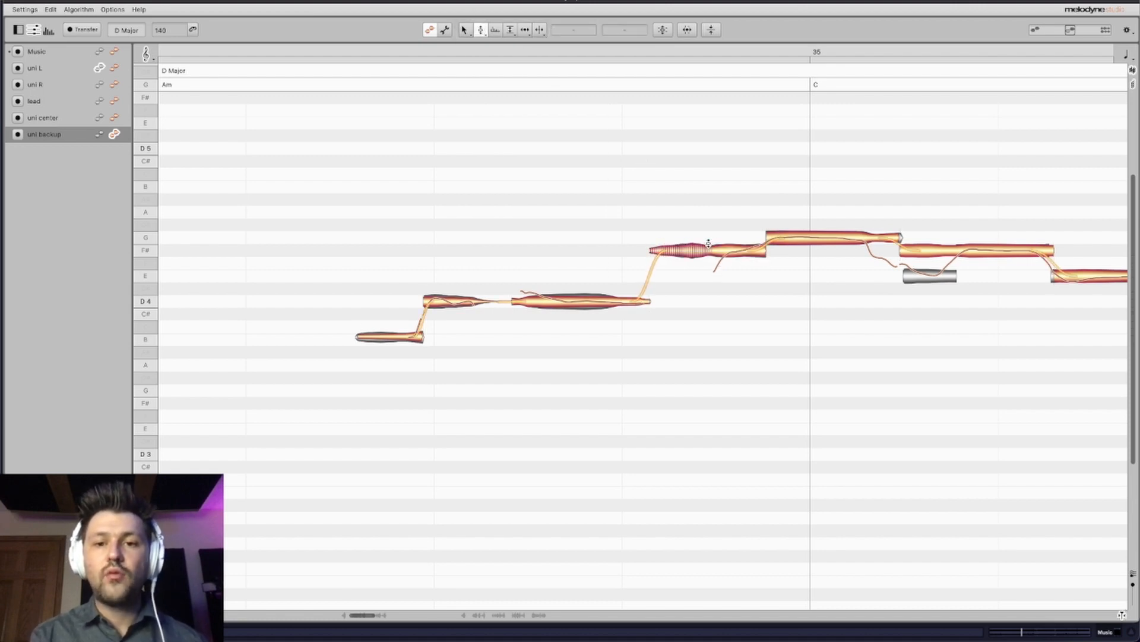
Match the end of uni backup's G4 in bar 35 to uni L, and split the following F#4 into E4 and F#4 parts.
key("F5")
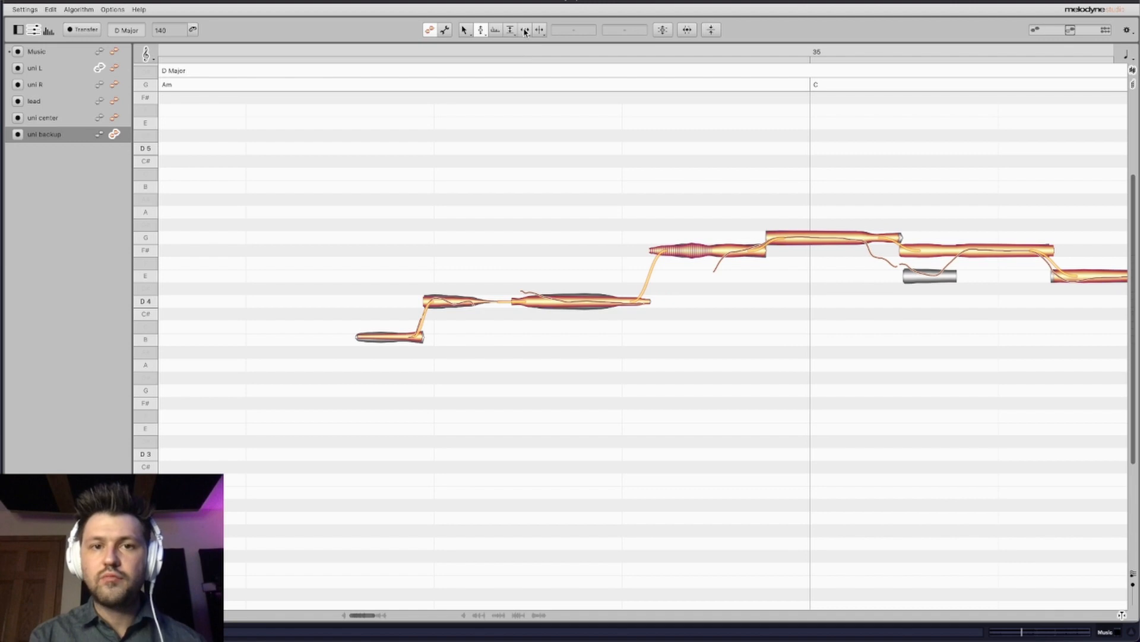
left_click_drag(890, 238, 902, 237)
left_click(539, 28)
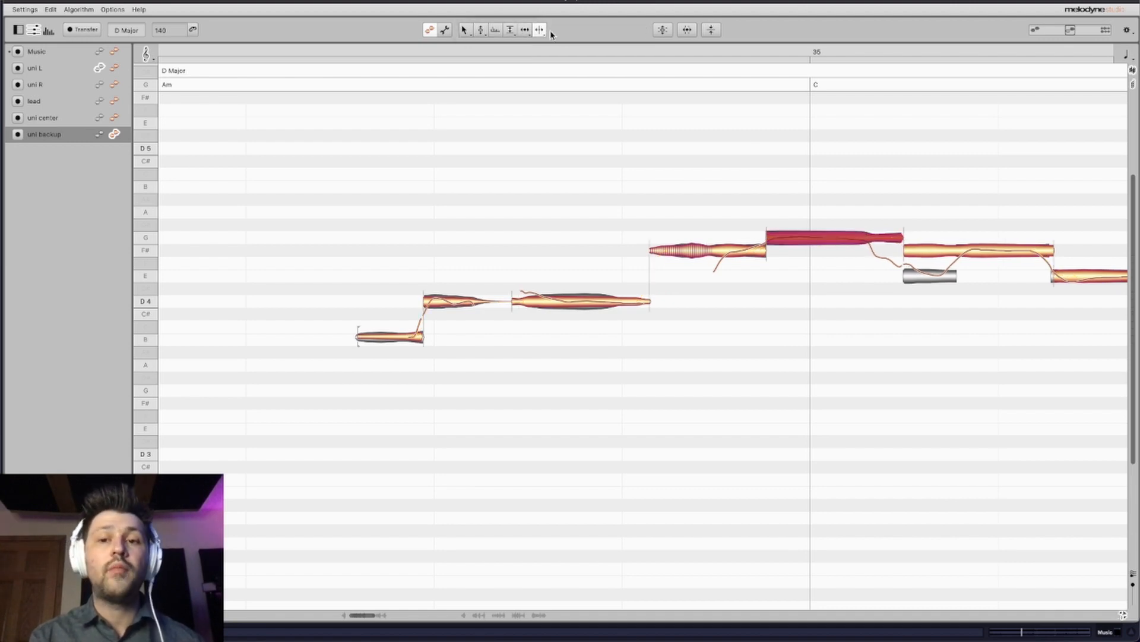
left_click(958, 251)
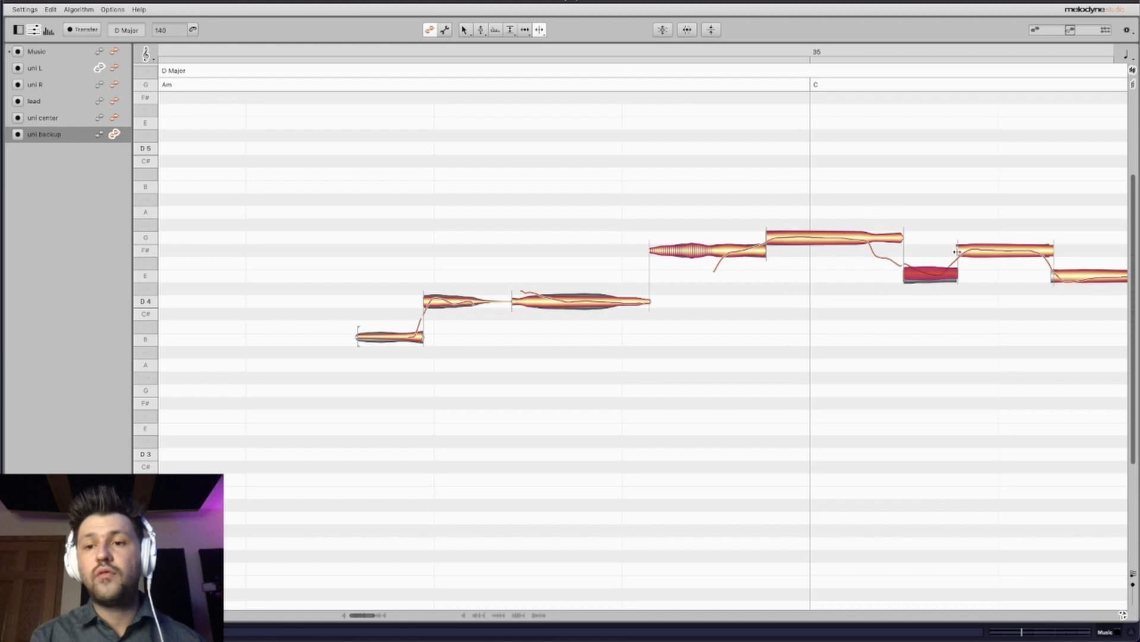
left_click(482, 30)
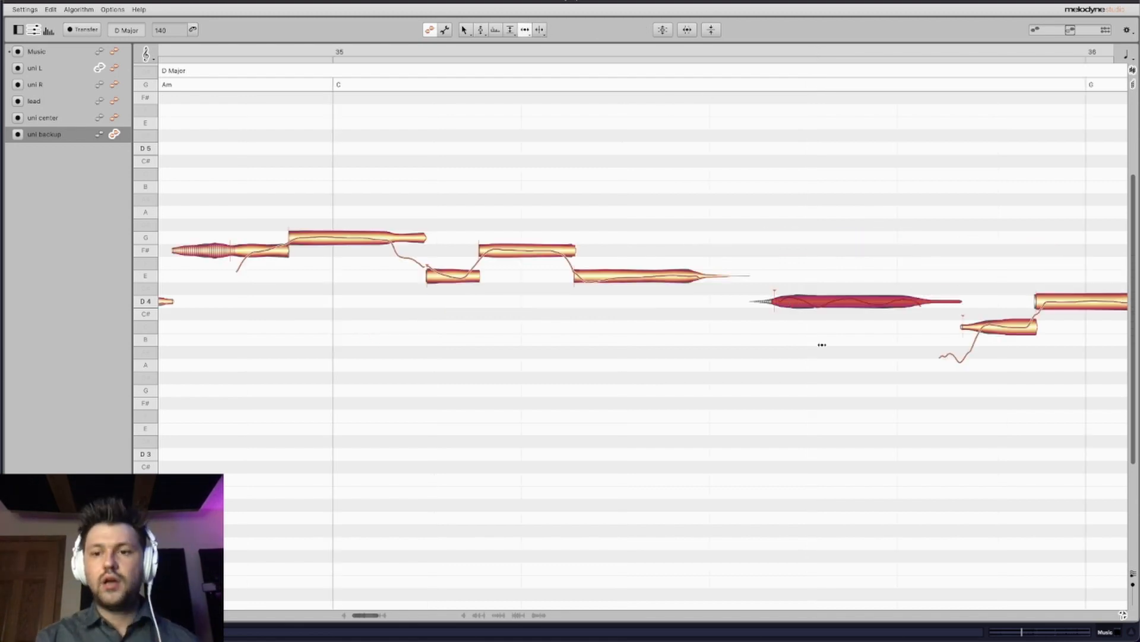
Extend the end of uni backup's long D4 note in bar 36, and align the start of the D4 following A3 with uni L.
scroll(822, 345, "right", 3)
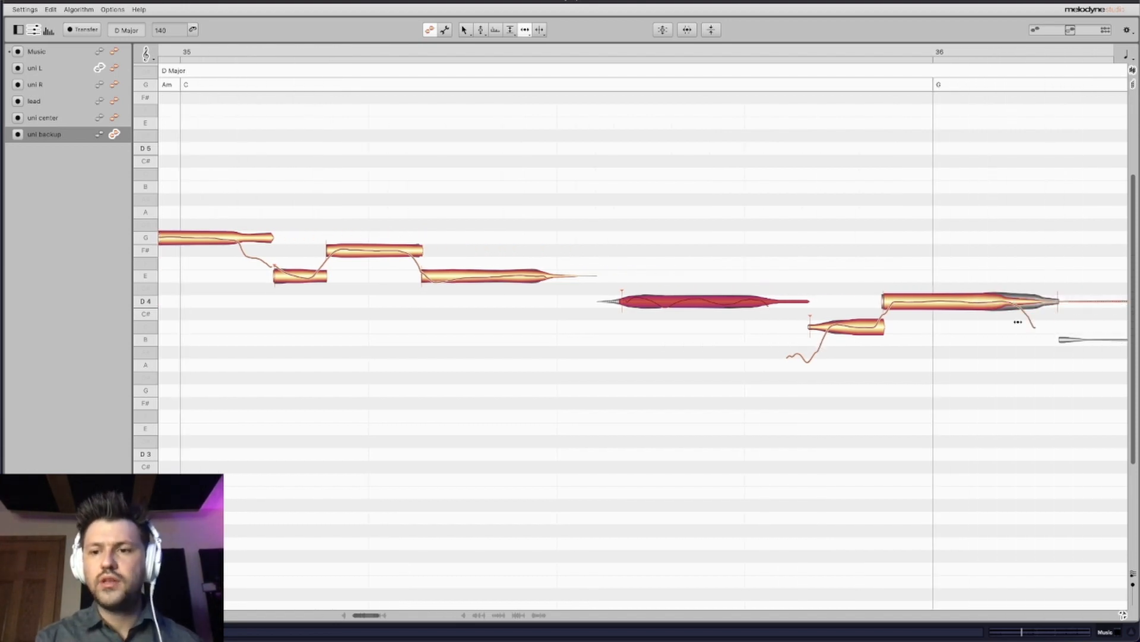
left_click_drag(1035, 307, 1072, 301)
scroll(942, 359, "right", 15)
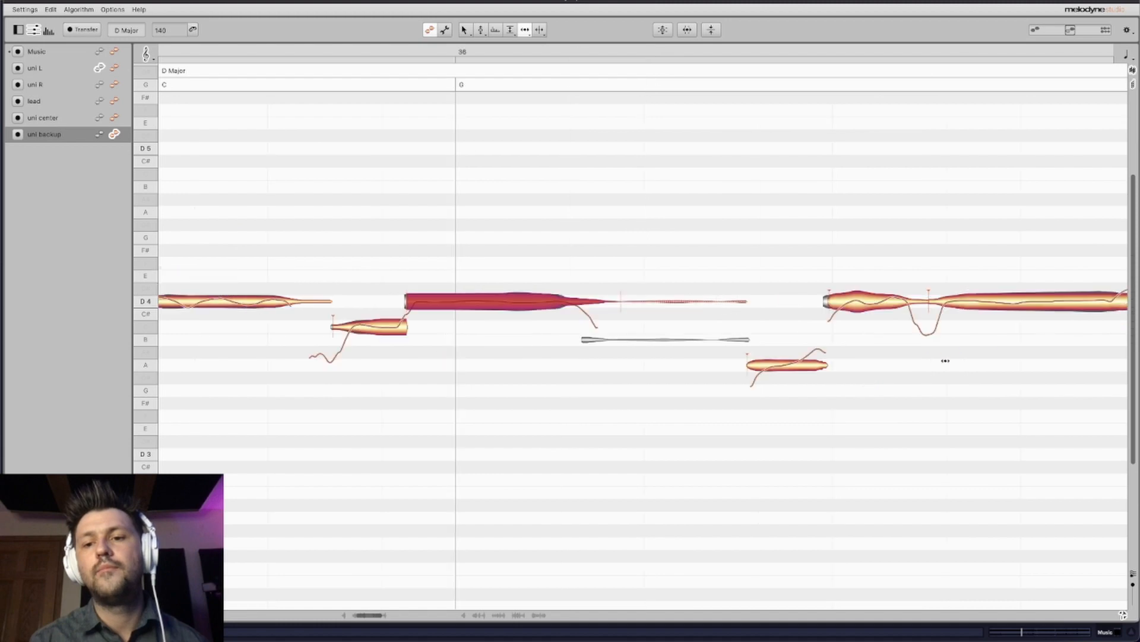
scroll(826, 329, "left", 5)
scroll(827, 329, "left", 8)
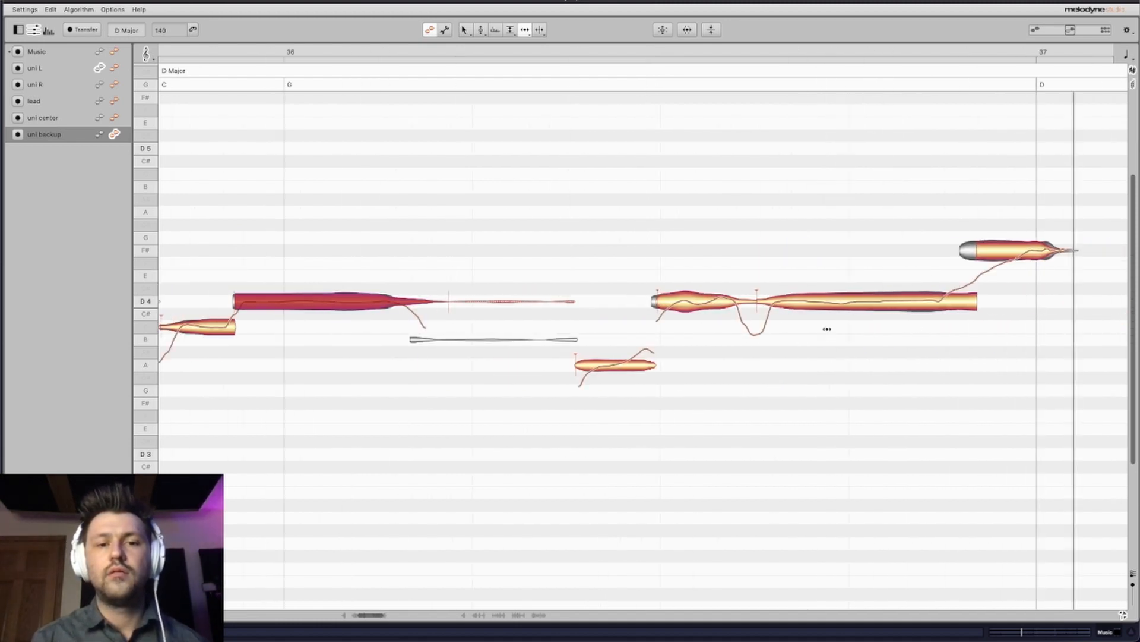
scroll(831, 324, "right", 10)
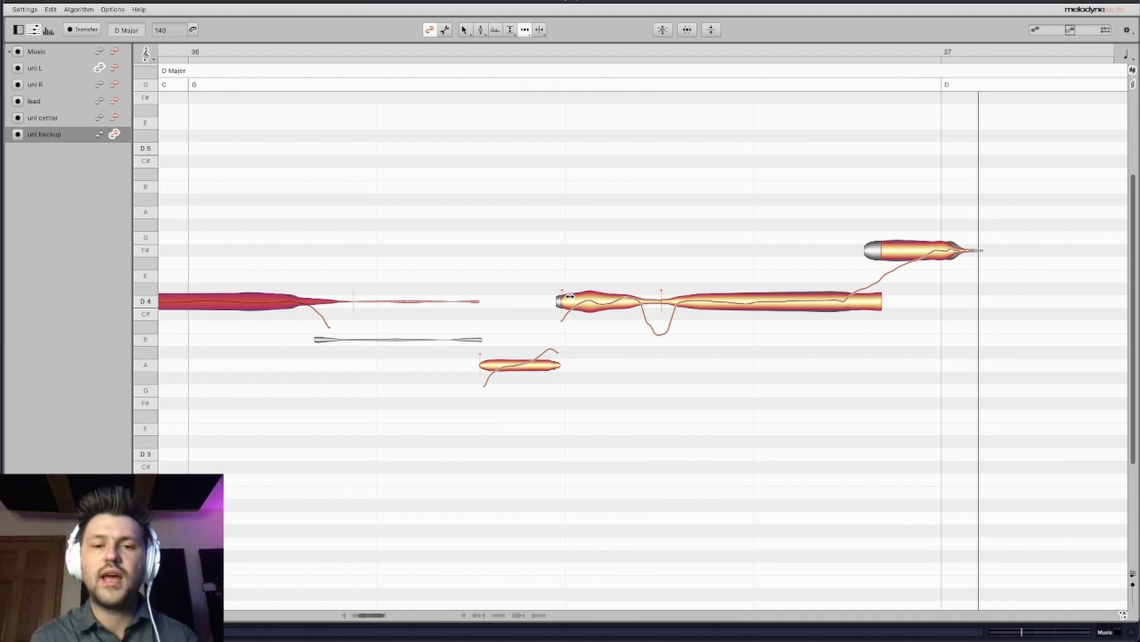
left_click_drag(569, 296, 561, 296)
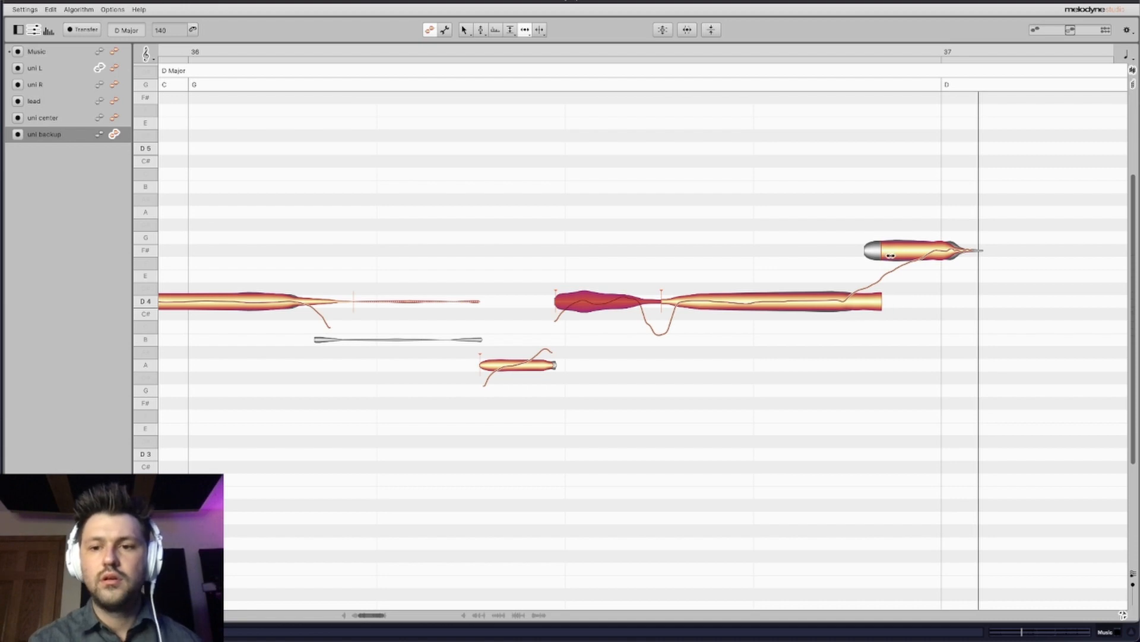
Move uni backup's separation between the D4 and F#4 notes before bar 37 earlier to match uni L's note change.
left_click(540, 30)
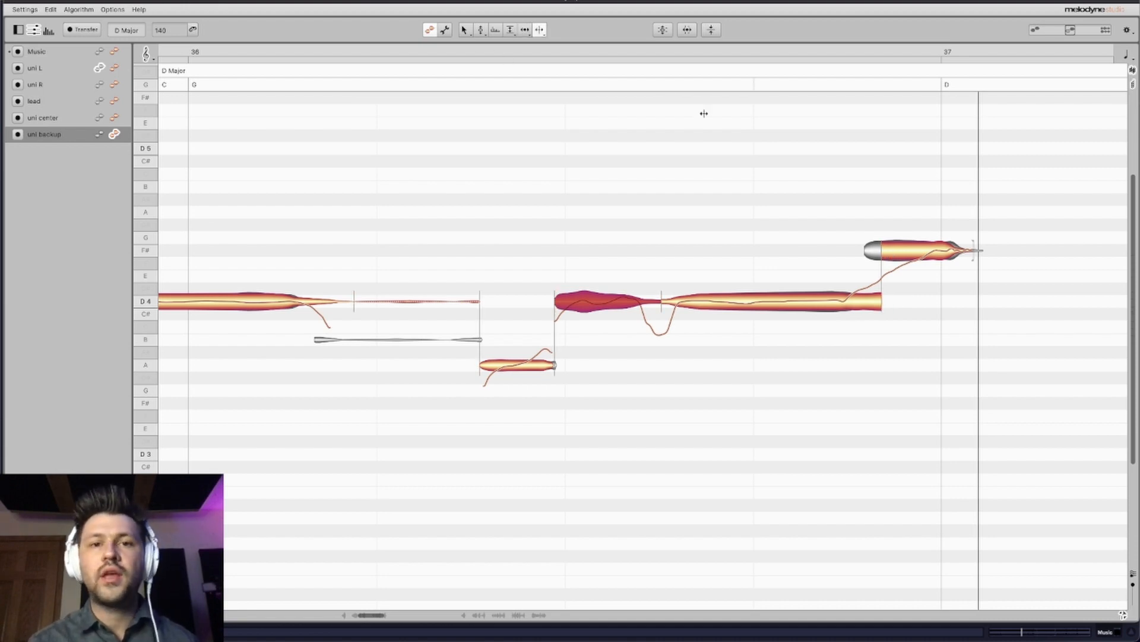
left_click_drag(883, 267, 855, 266)
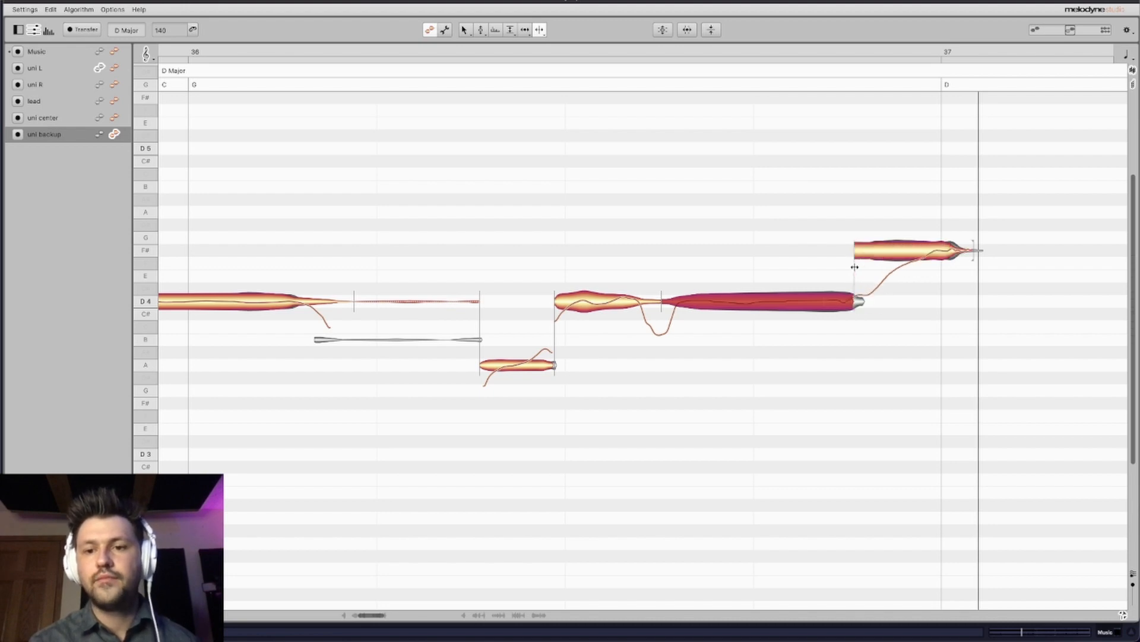
left_click_drag(855, 267, 862, 267)
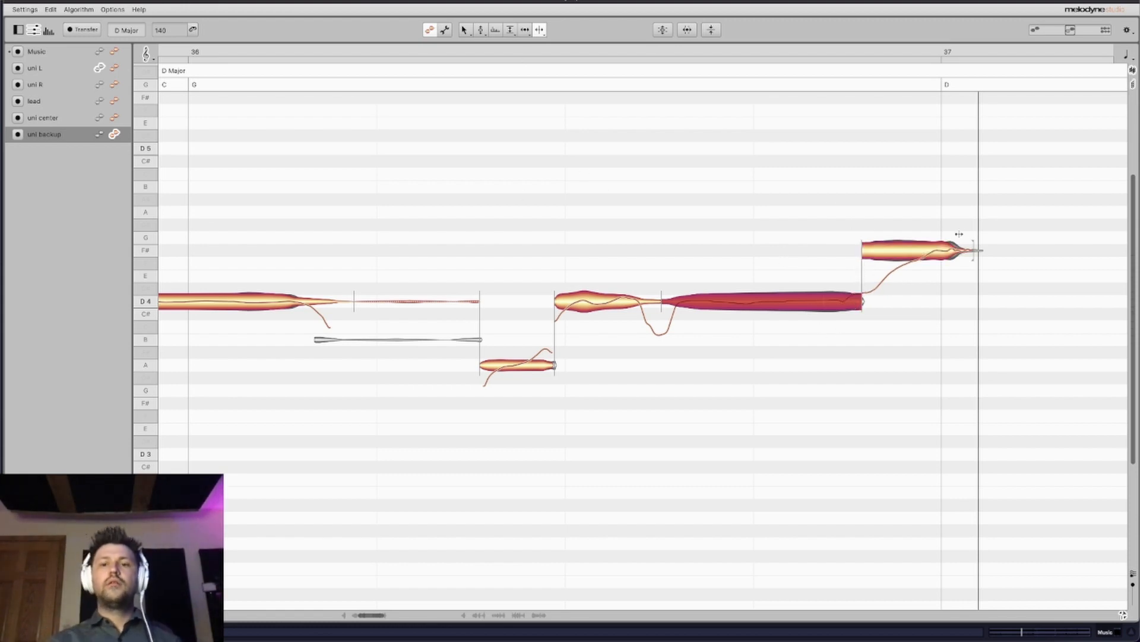
Fine-tune the end of uni backup's last F#4 at bar 37 and the A3-to-D4 boundary in bar 36 against uni L.
left_click(525, 30)
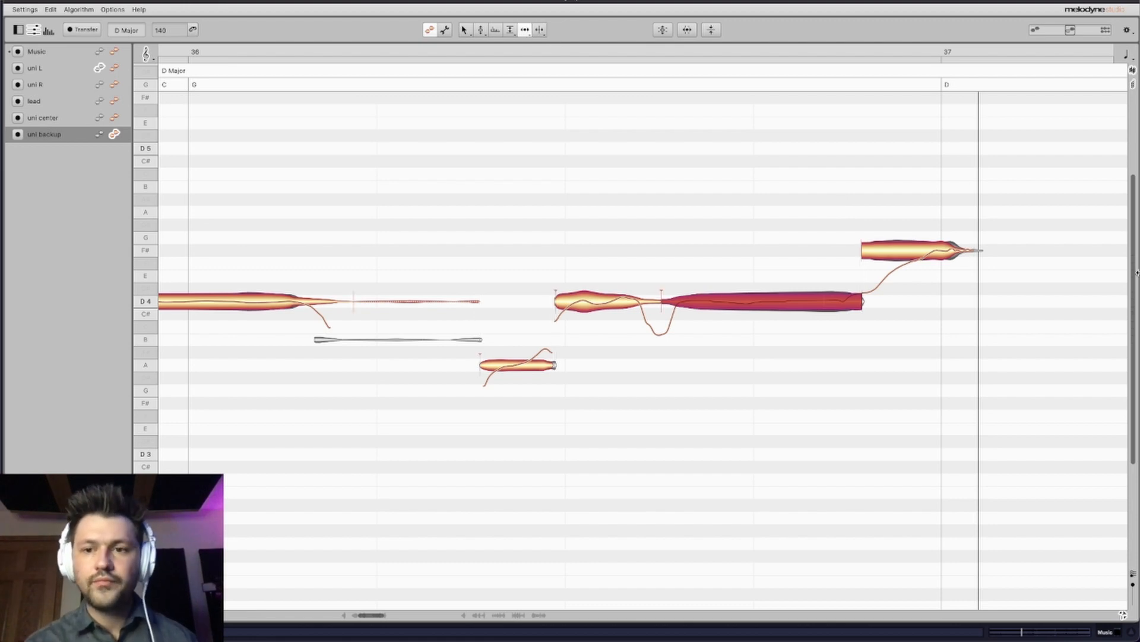
left_click(975, 253)
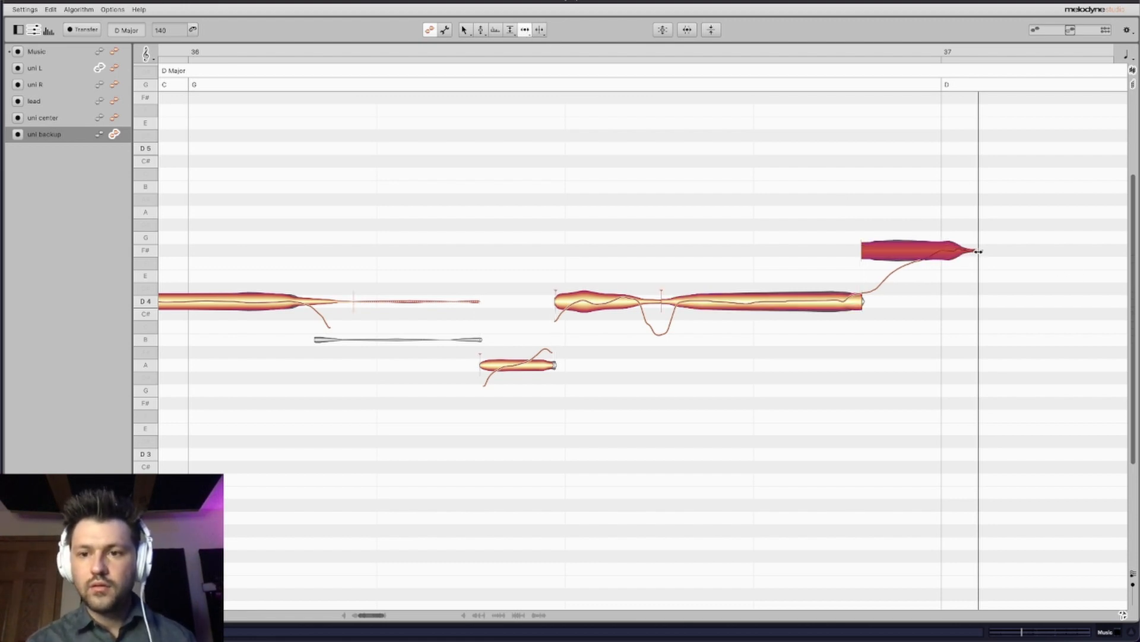
left_click(546, 363)
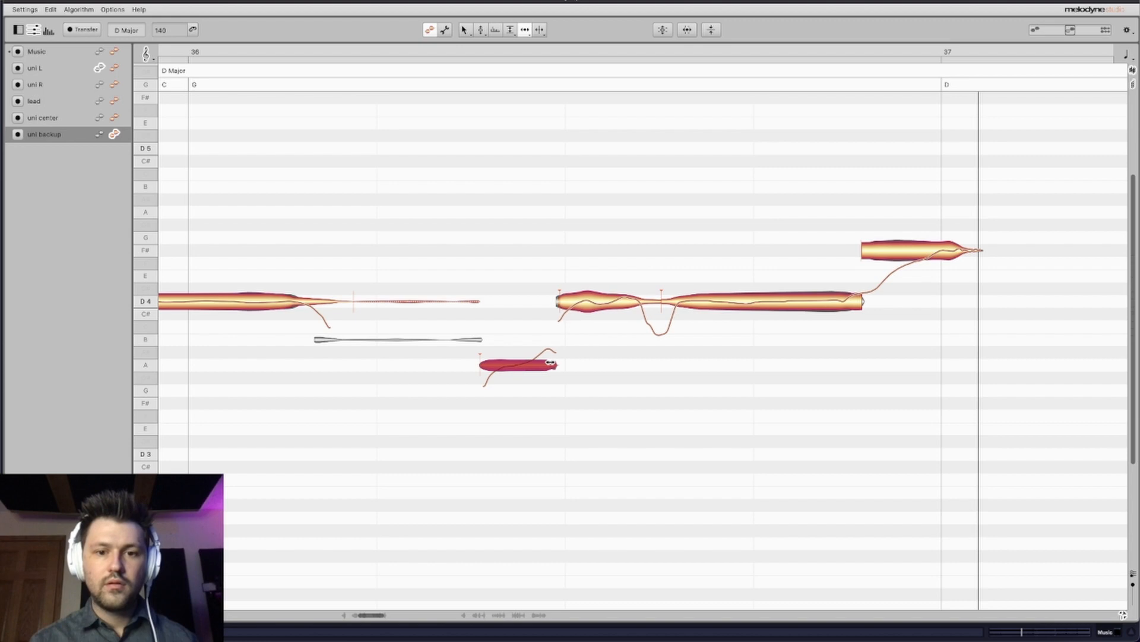
Delete uni backup's thin trailing note on D4 between the long D4 and the A3 in bar 36.
scroll(490, 361, "left", 5)
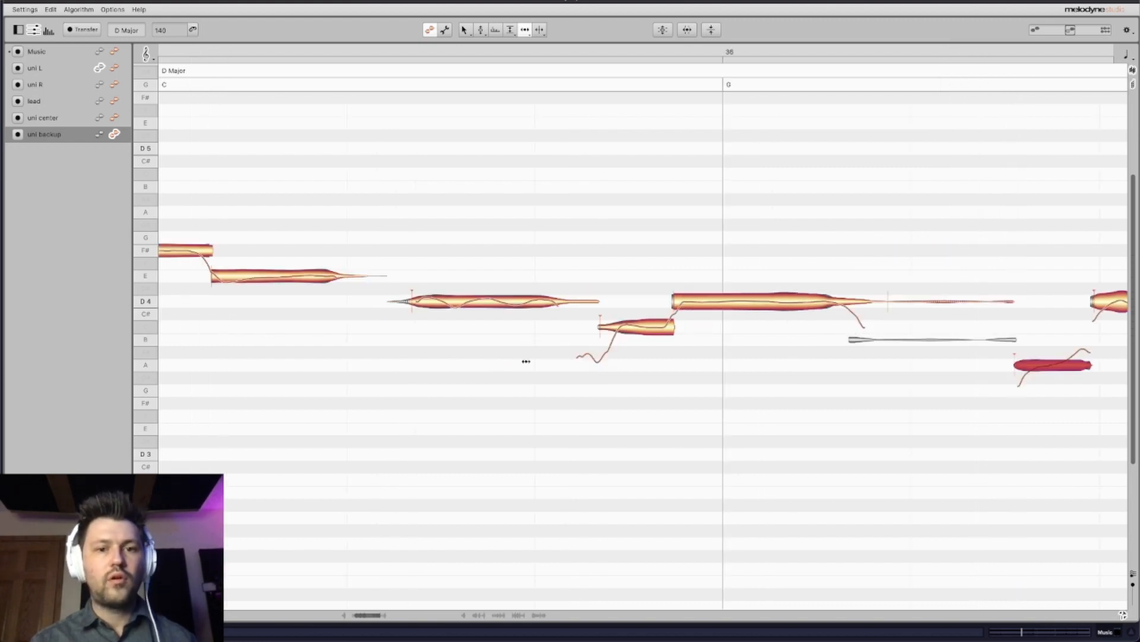
left_click_drag(975, 265, 955, 344)
key("Delete")
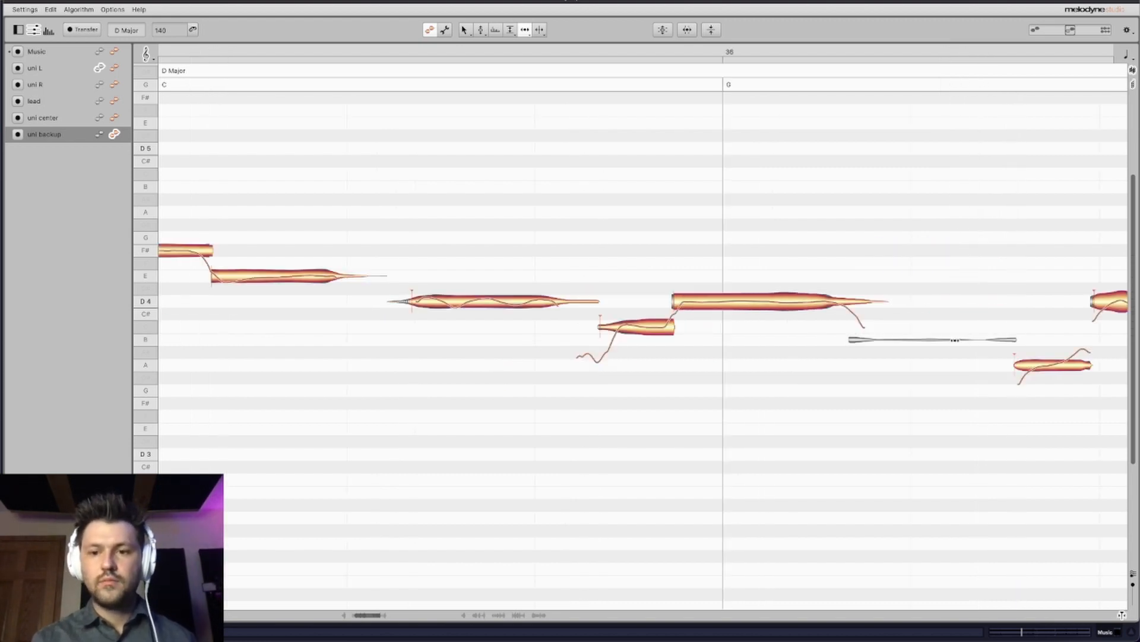
Display uni L, uni R, lead, uni center and uni backup together for editing, and compare their stacked notes back to bar 32.
left_click(115, 85)
left_click(114, 68)
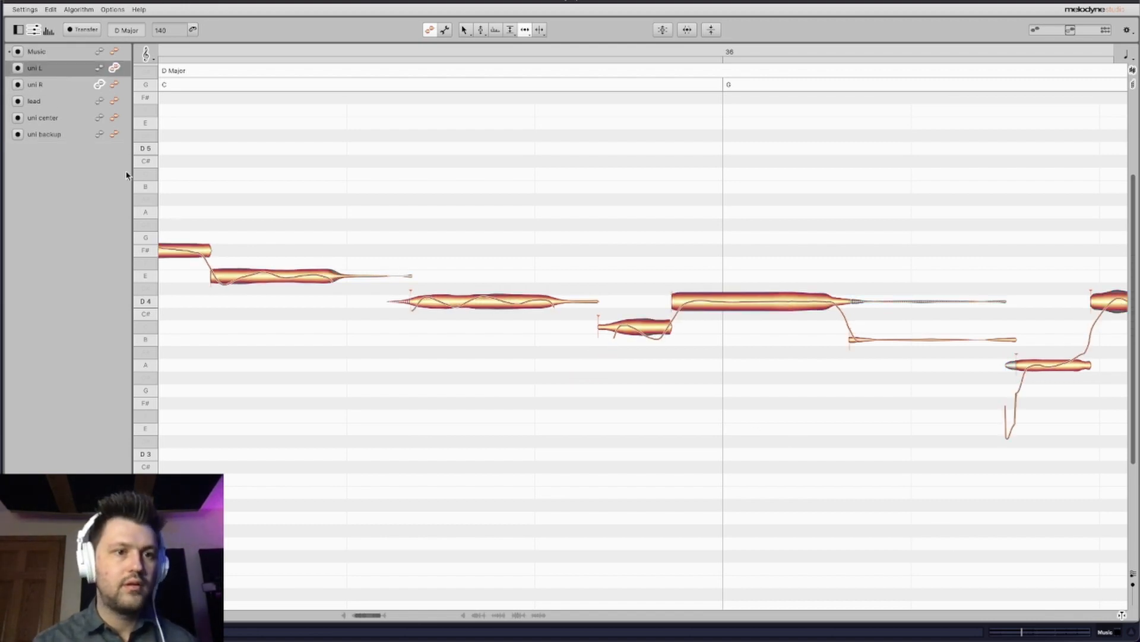
left_click(114, 134, "shift")
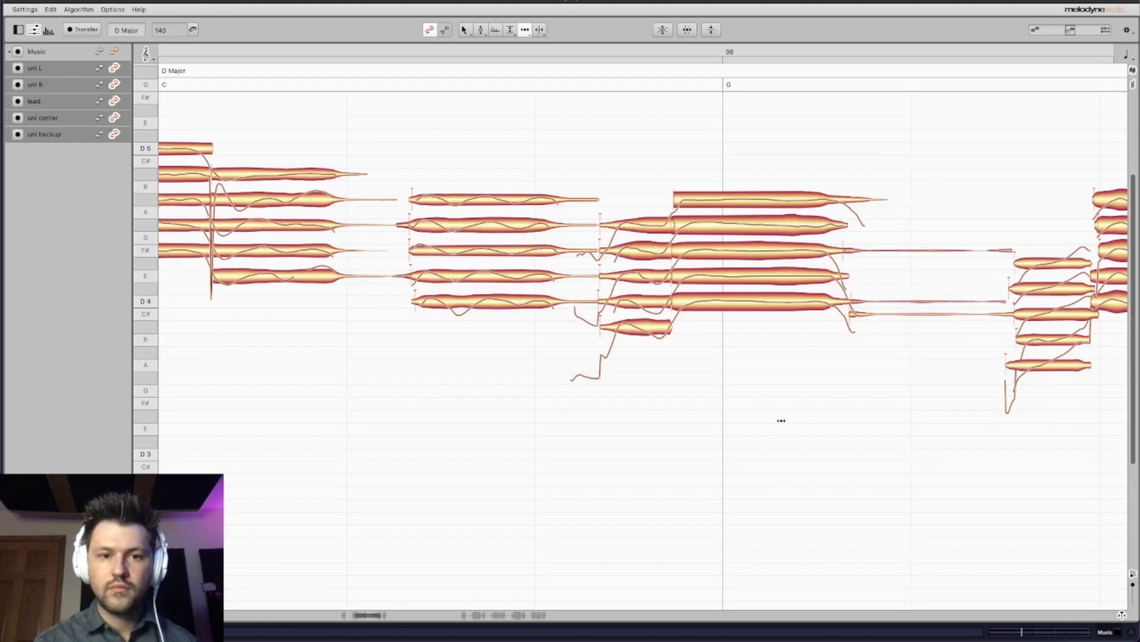
scroll(781, 421, "left", 20)
scroll(781, 420, "right", 5)
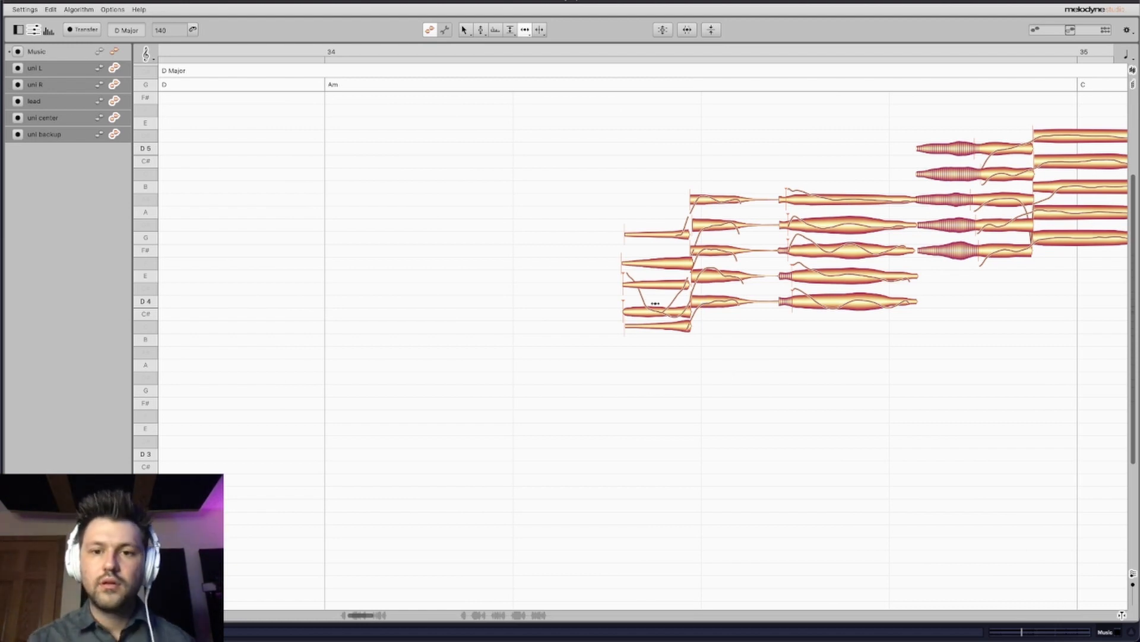
scroll(655, 303, "right", 8)
scroll(655, 303, "left", 20)
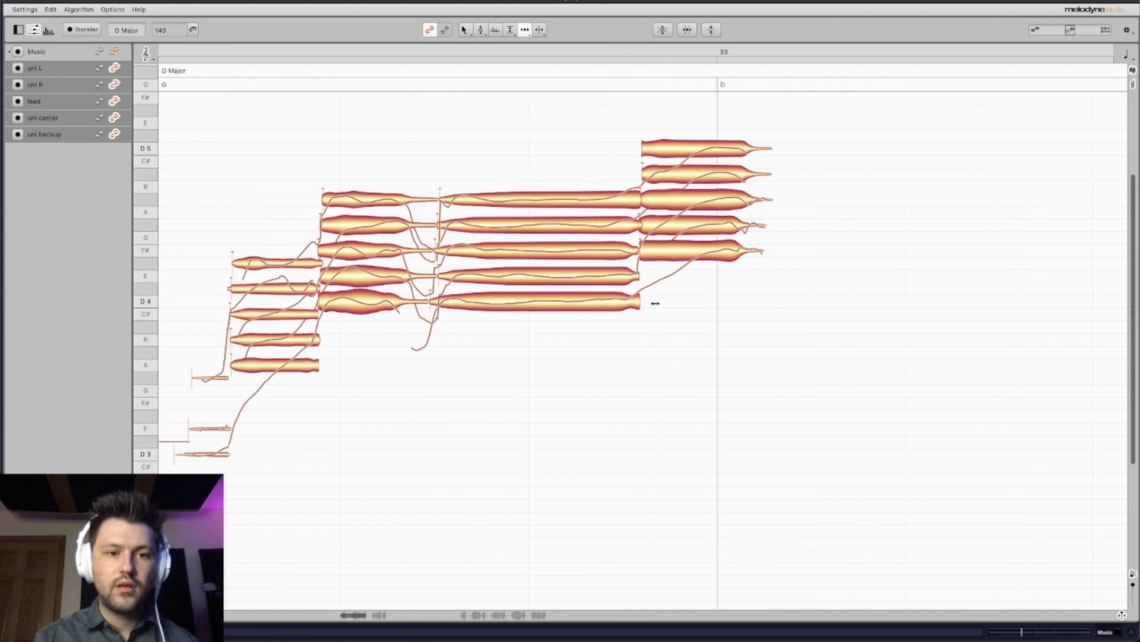
scroll(655, 303, "left", 7)
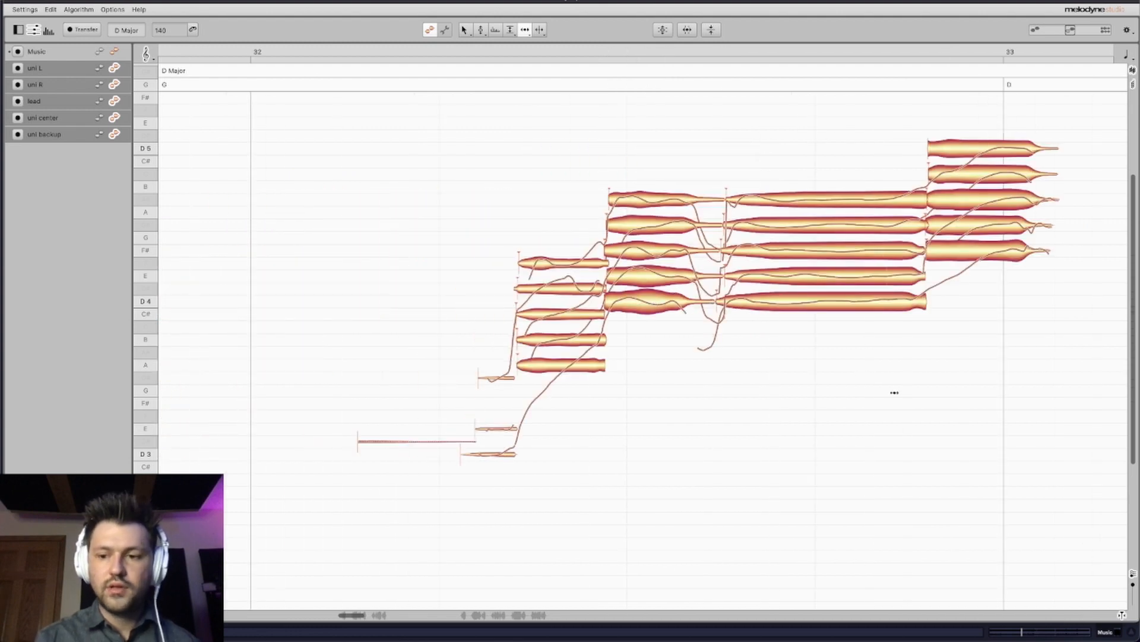
Align the starts of the short notes before the A3 in bar 32 on uni L, lead and uni R.
left_click(1133, 574)
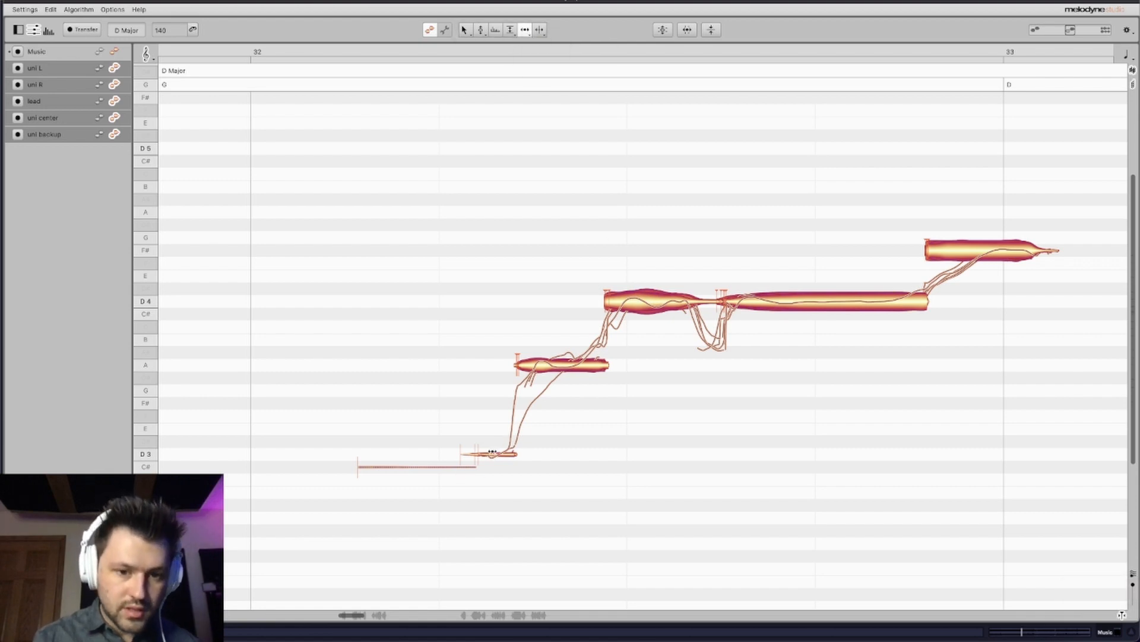
left_click(1133, 574)
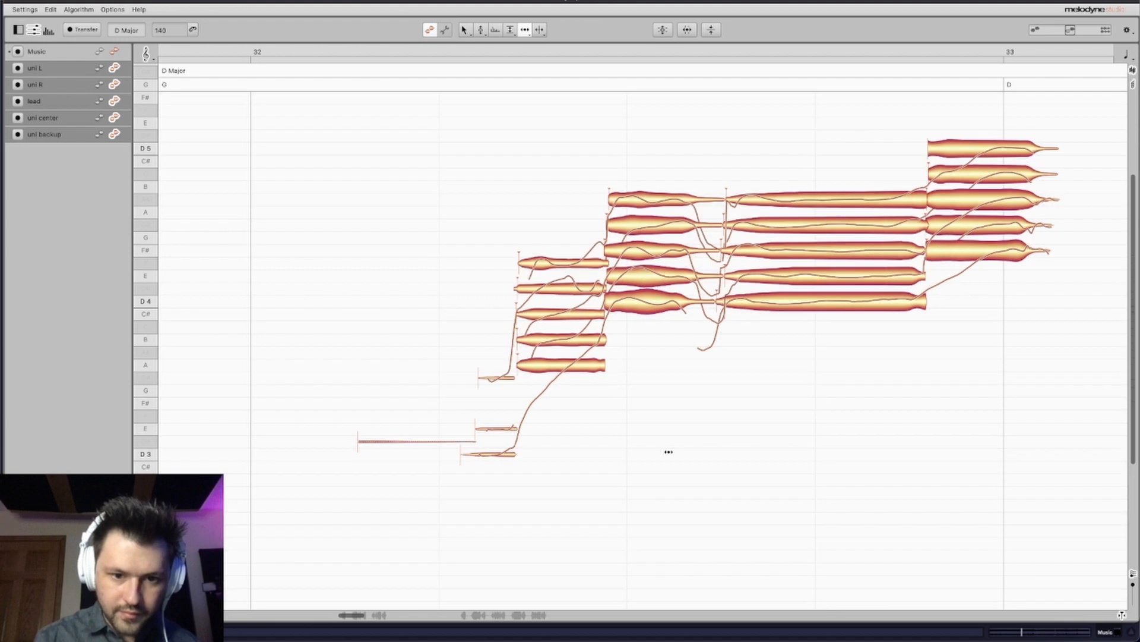
left_click_drag(476, 440, 464, 436)
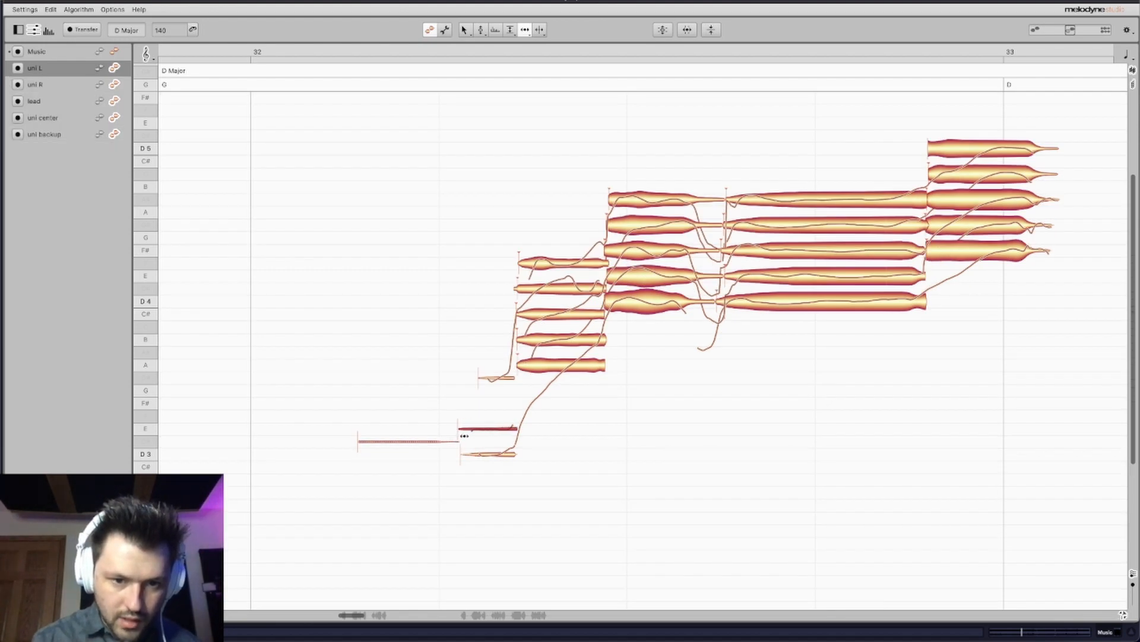
left_click_drag(486, 381, 468, 383)
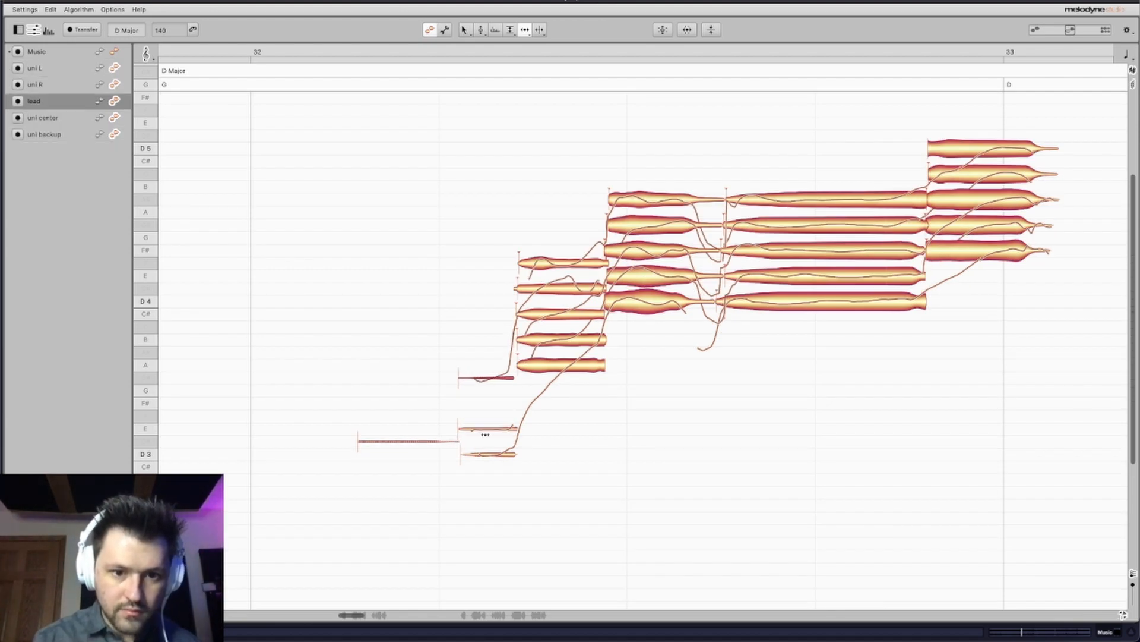
left_click_drag(468, 455, 464, 453)
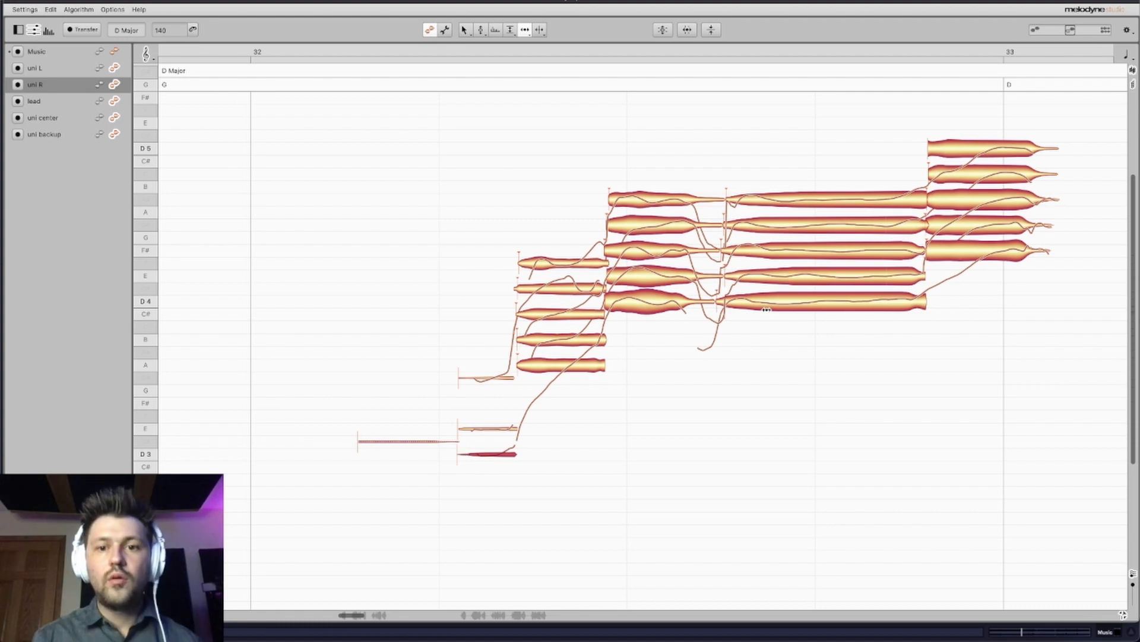
Align the starts of uni R's and uni backup's D4 notes in the second half of bar 35 with the other vocals.
scroll(766, 310, "down", 2)
scroll(767, 309, "up", 4)
scroll(767, 309, "right", 8)
scroll(767, 309, "right", 10)
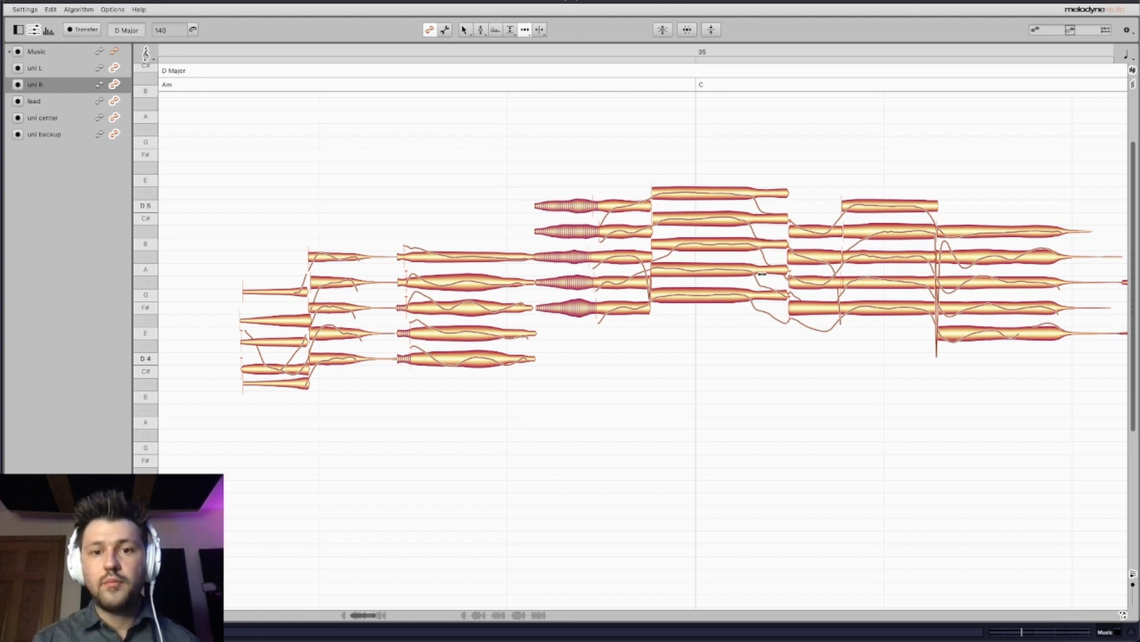
scroll(762, 274, "right", 4)
scroll(762, 274, "right", 7)
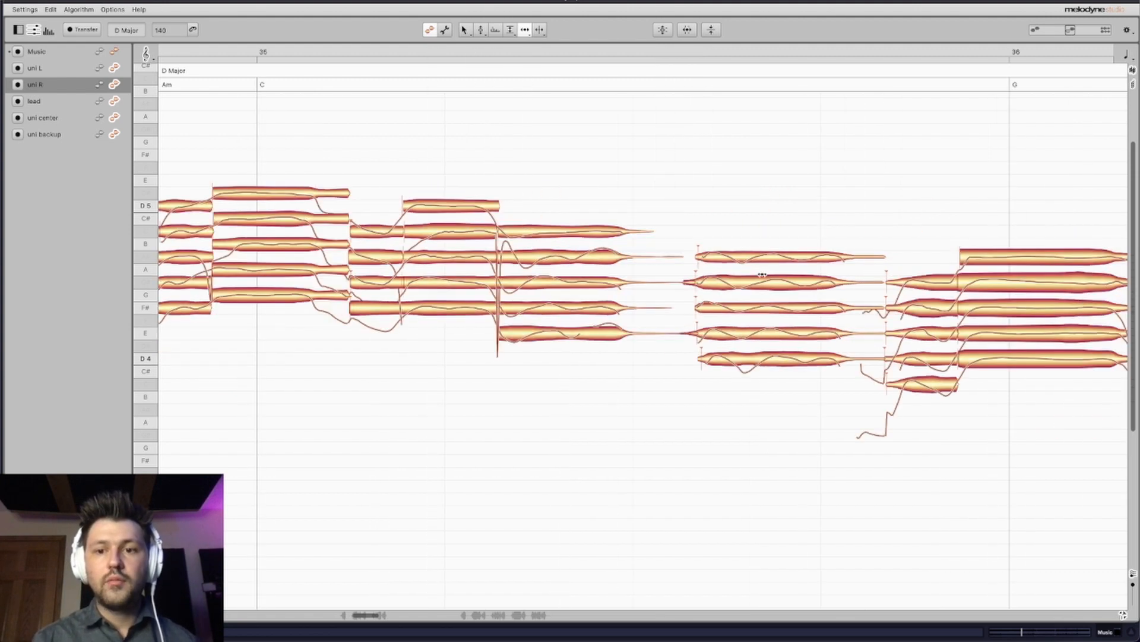
left_click_drag(572, 353, 565, 355)
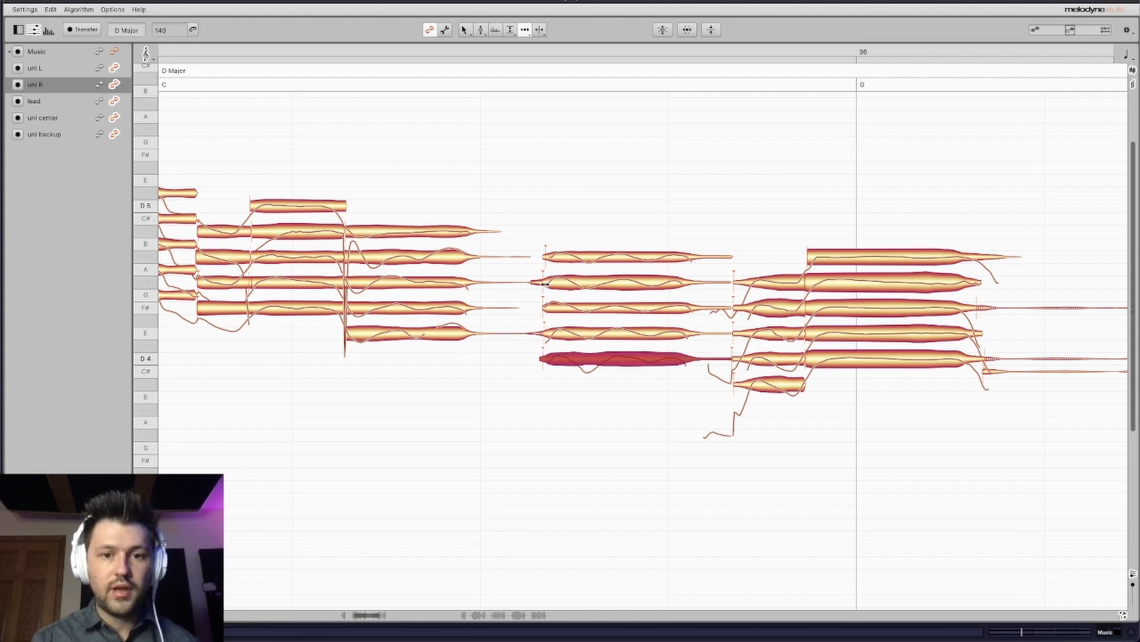
left_click(548, 256)
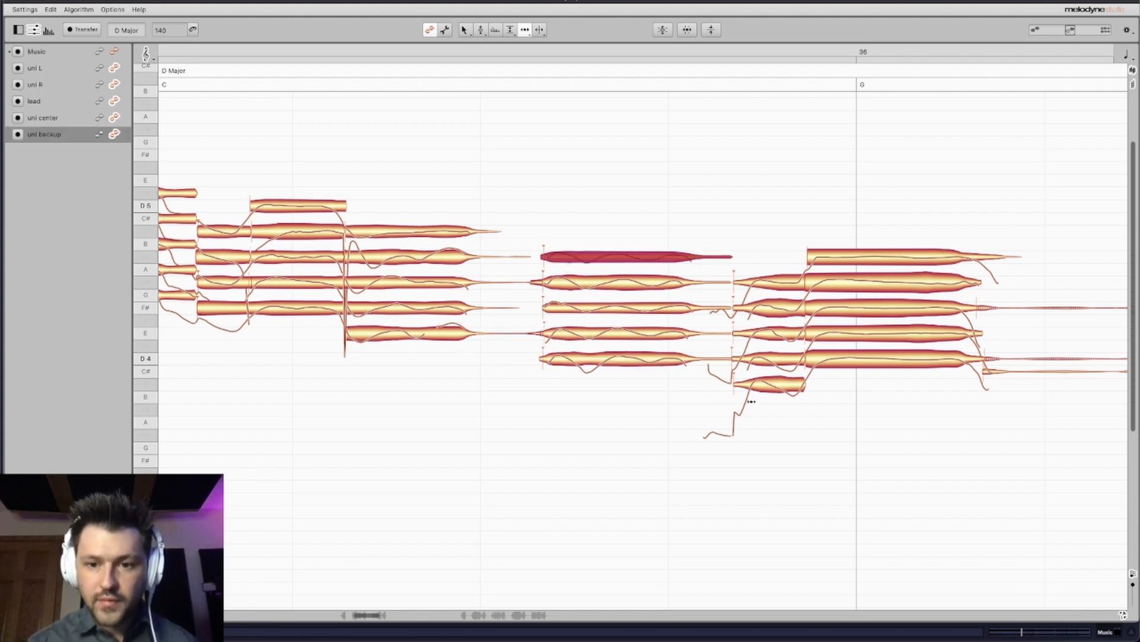
Align the starts of the A3 notes in bar 36 on uni L, uni R, uni center and lead.
scroll(804, 379, "right", 1)
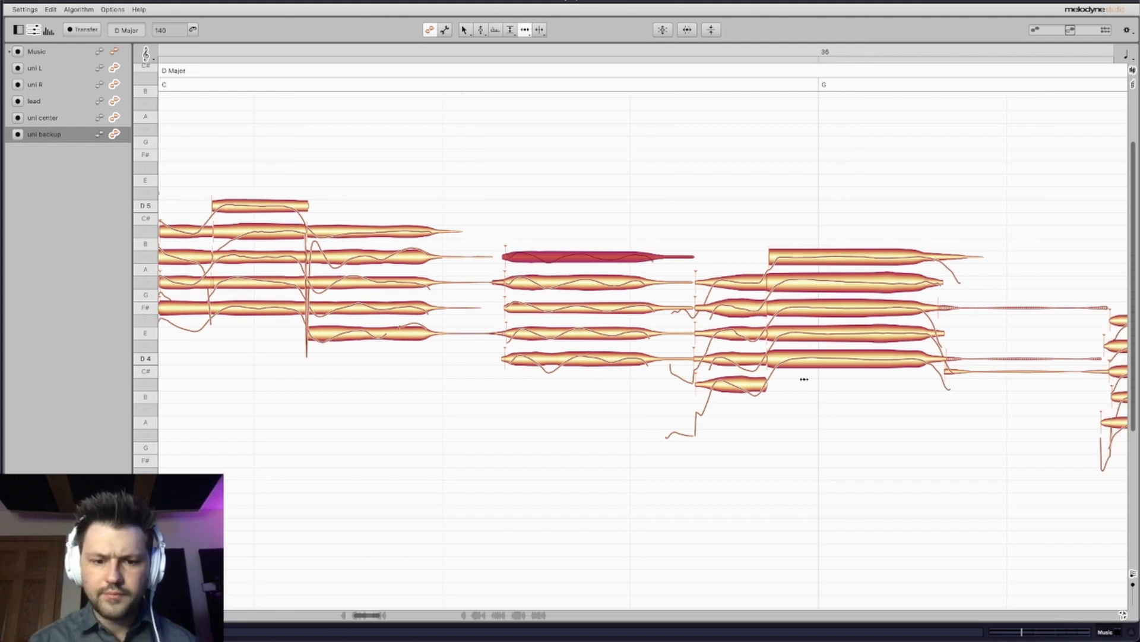
scroll(804, 379, "right", 1)
scroll(804, 379, "right", 1)
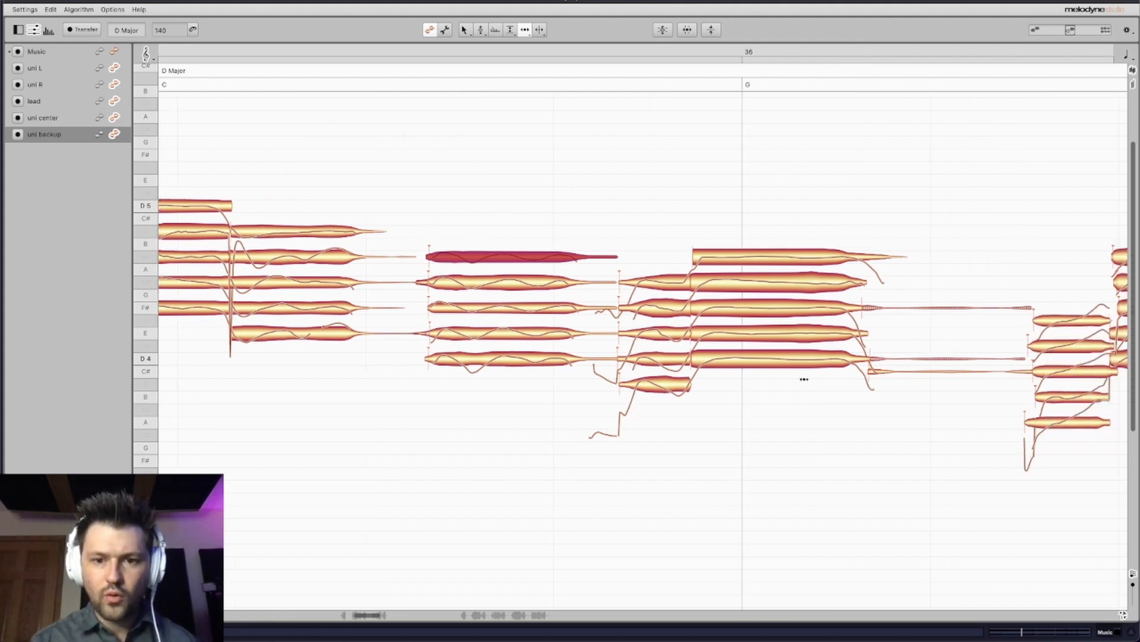
scroll(805, 379, "right", 20)
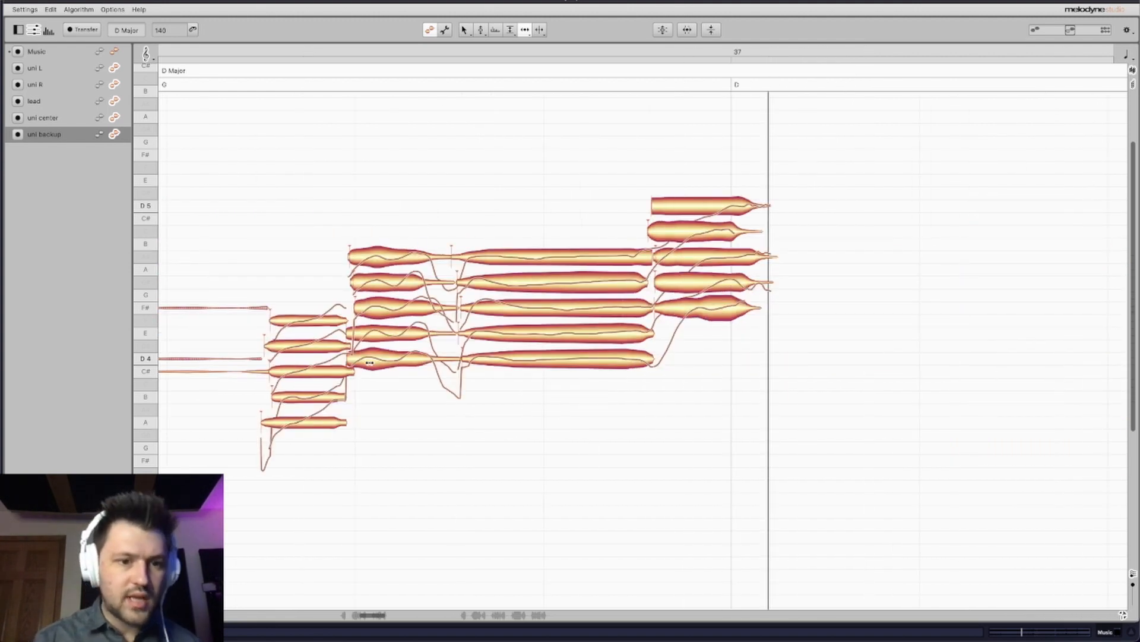
left_click(275, 397)
left_click(266, 421)
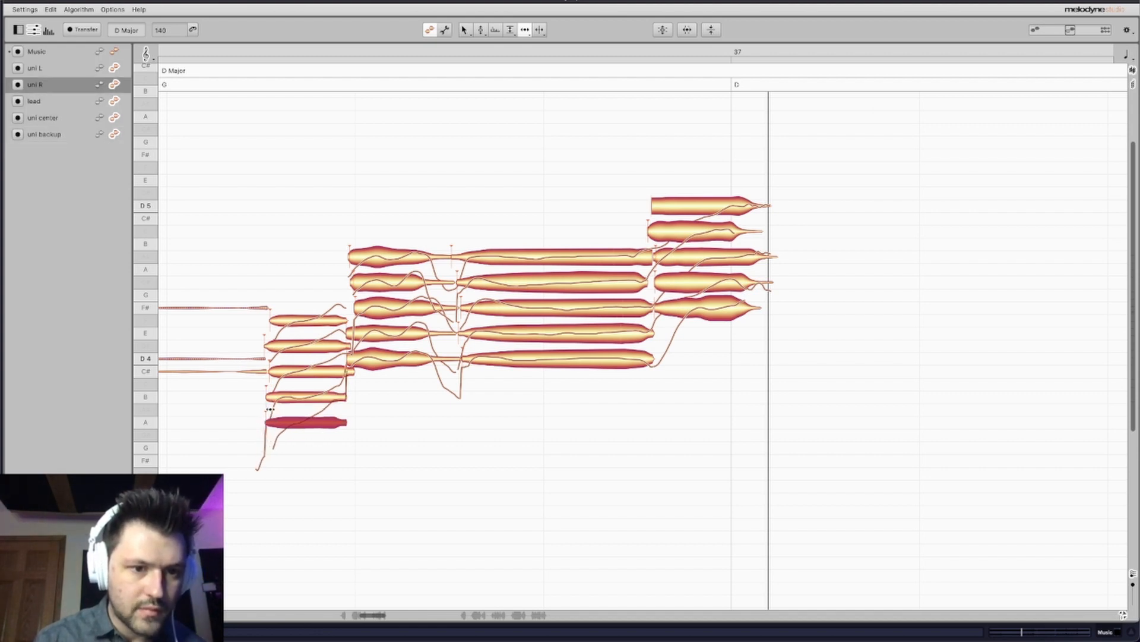
left_click(281, 367)
left_click_drag(281, 366, 285, 368)
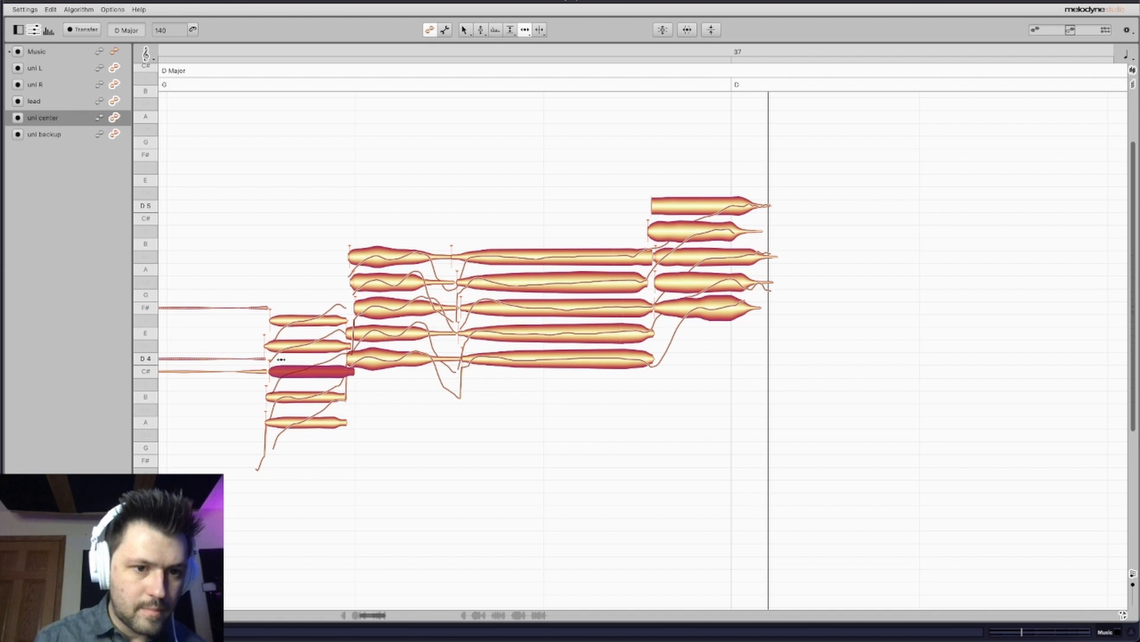
left_click(276, 348)
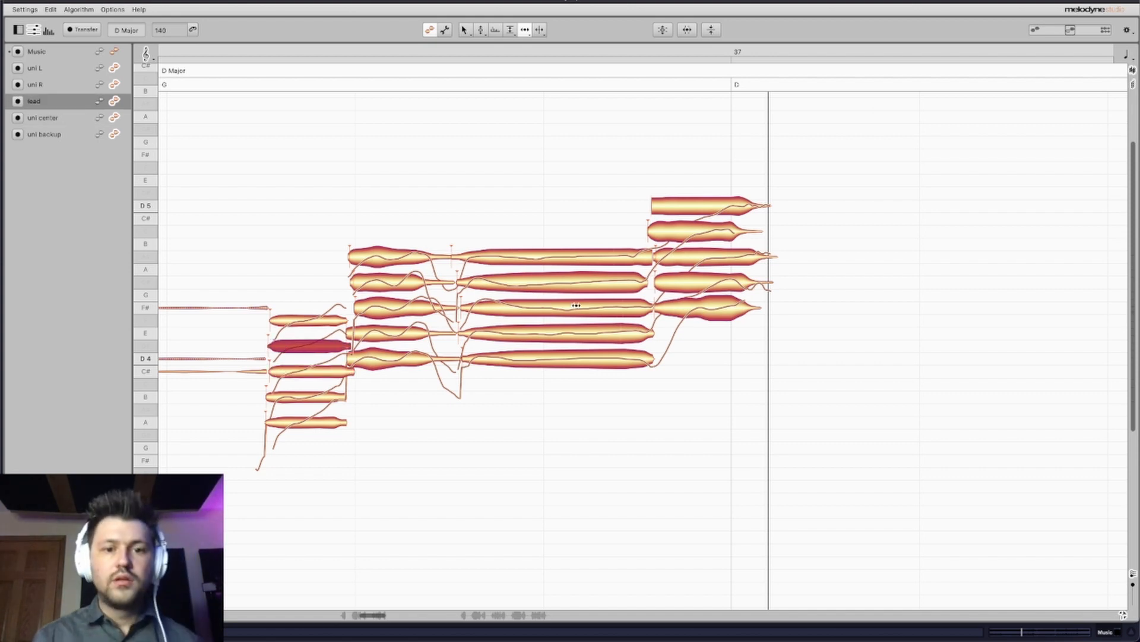
Align the starts of the long second D4 notes in bar 36 on uni backup, uni center and uni R.
left_click(459, 257)
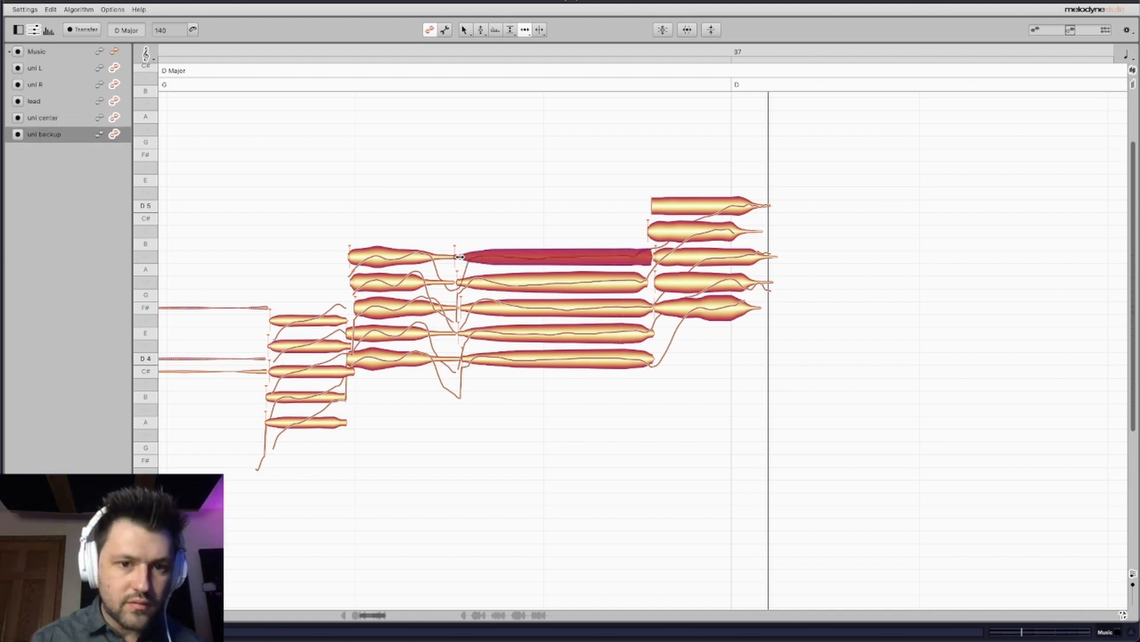
left_click(484, 305)
left_click(471, 360)
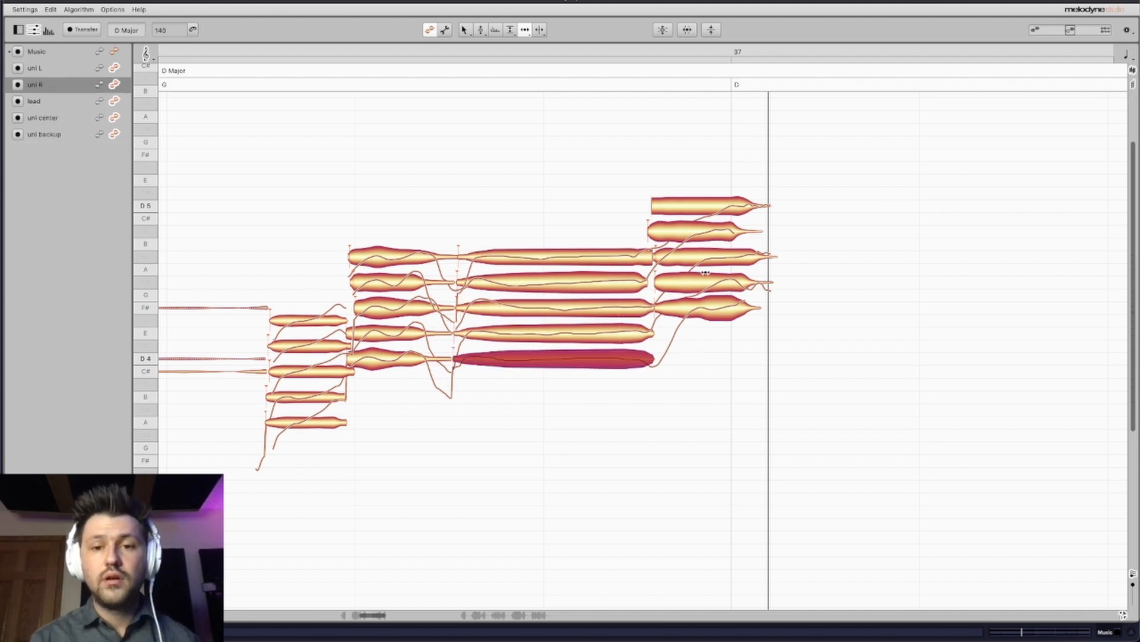
Align the starts of the F#4 notes just before bar 37 on uni L, lead, uni backup and uni R.
left_click(664, 285)
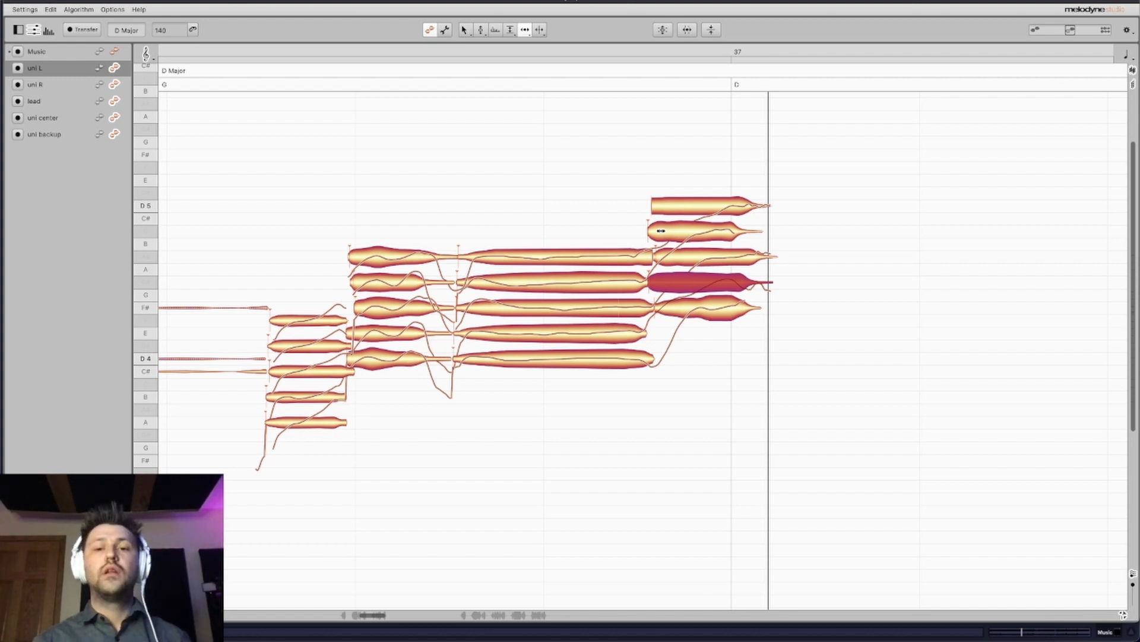
left_click_drag(661, 231, 668, 232)
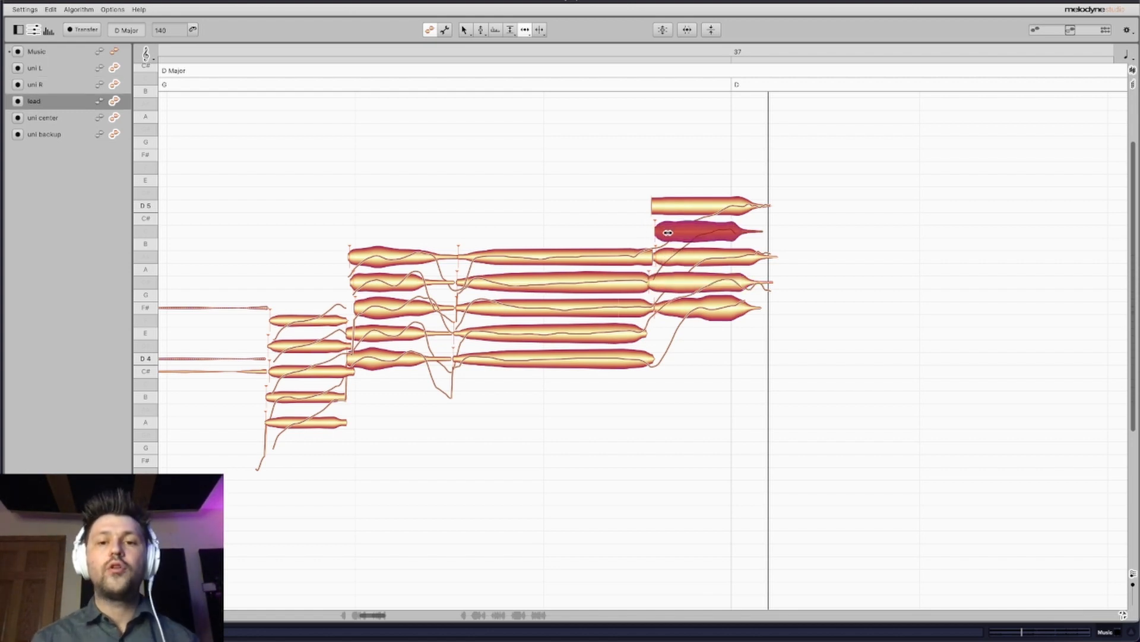
left_click(658, 207)
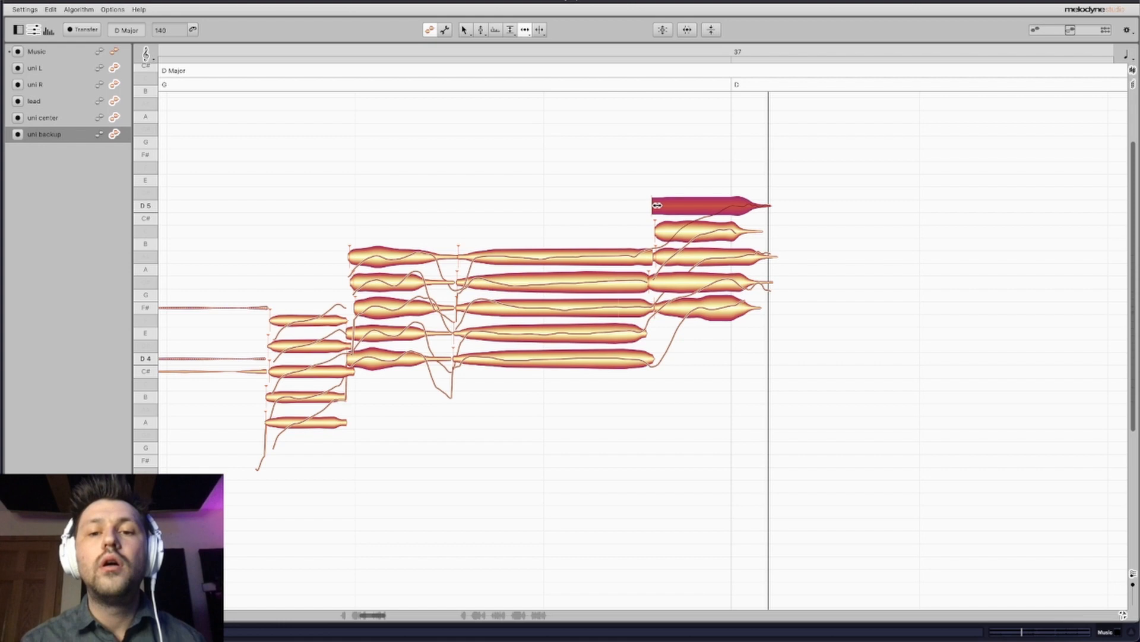
left_click(657, 309)
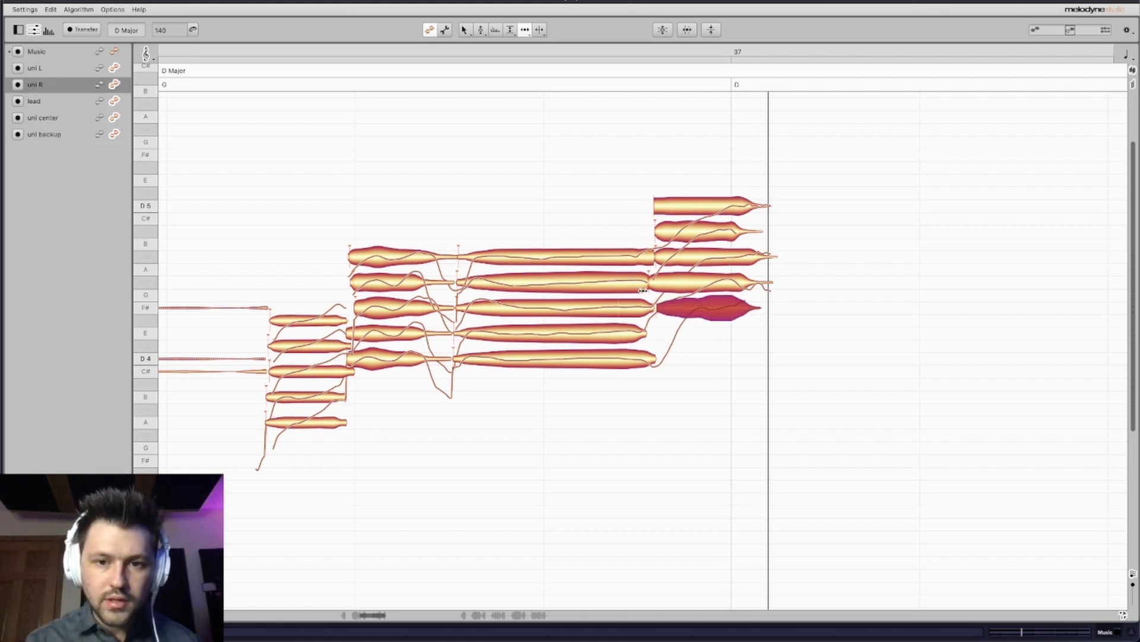
left_click(651, 285)
left_click_drag(651, 286, 659, 284)
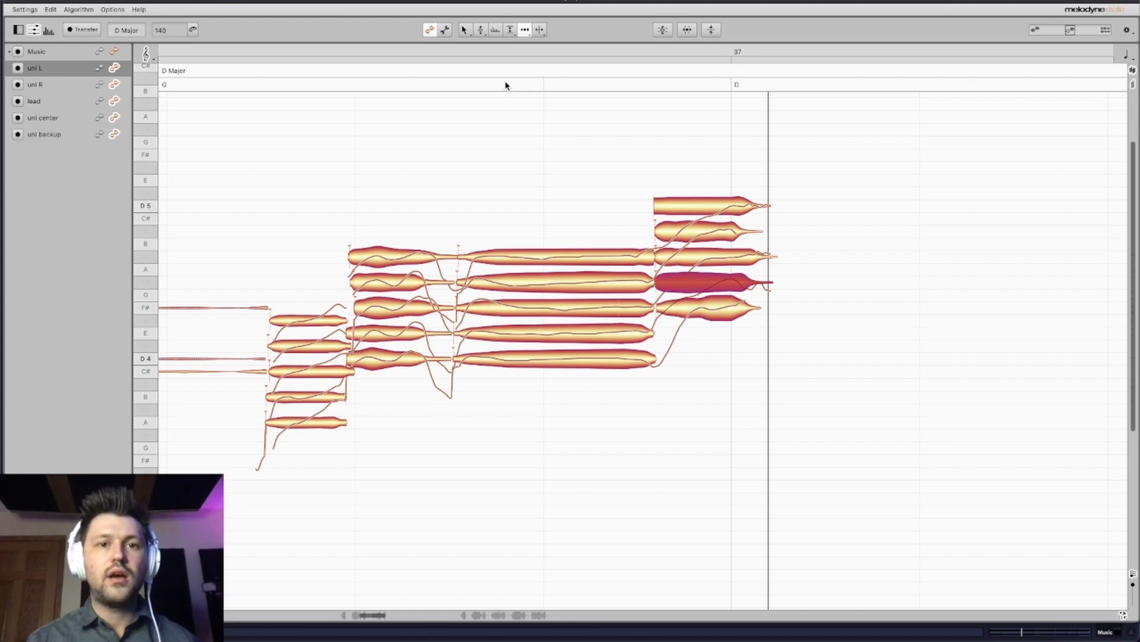
Show only uni R, lead, uni center and uni backup for note editing around bar 35, leaving out uni L.
left_click(510, 30)
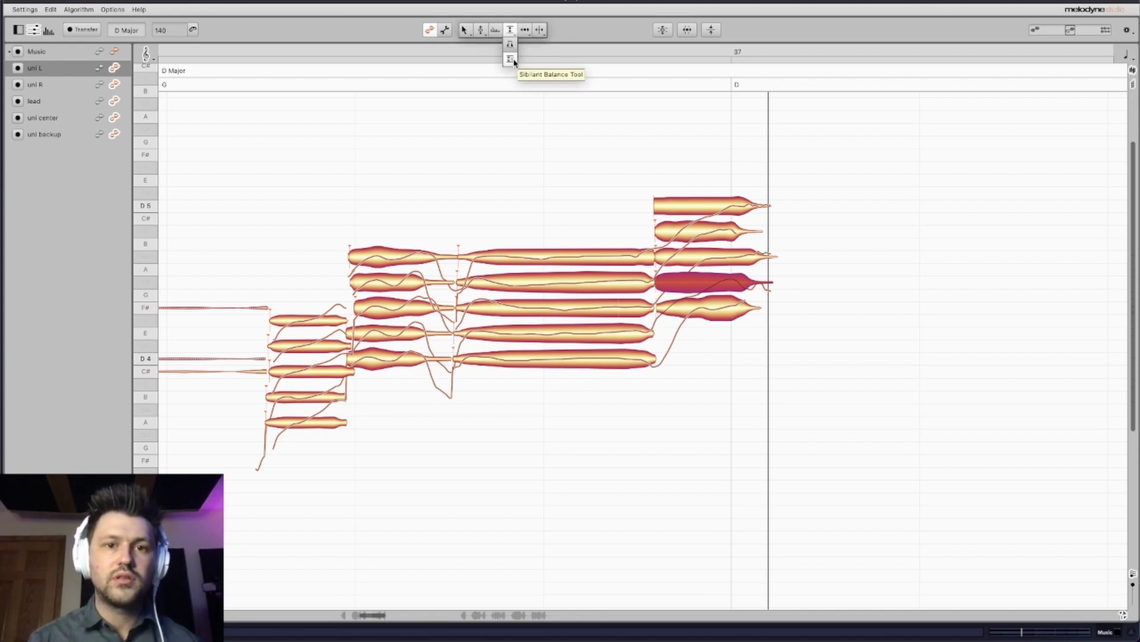
left_click(567, 146)
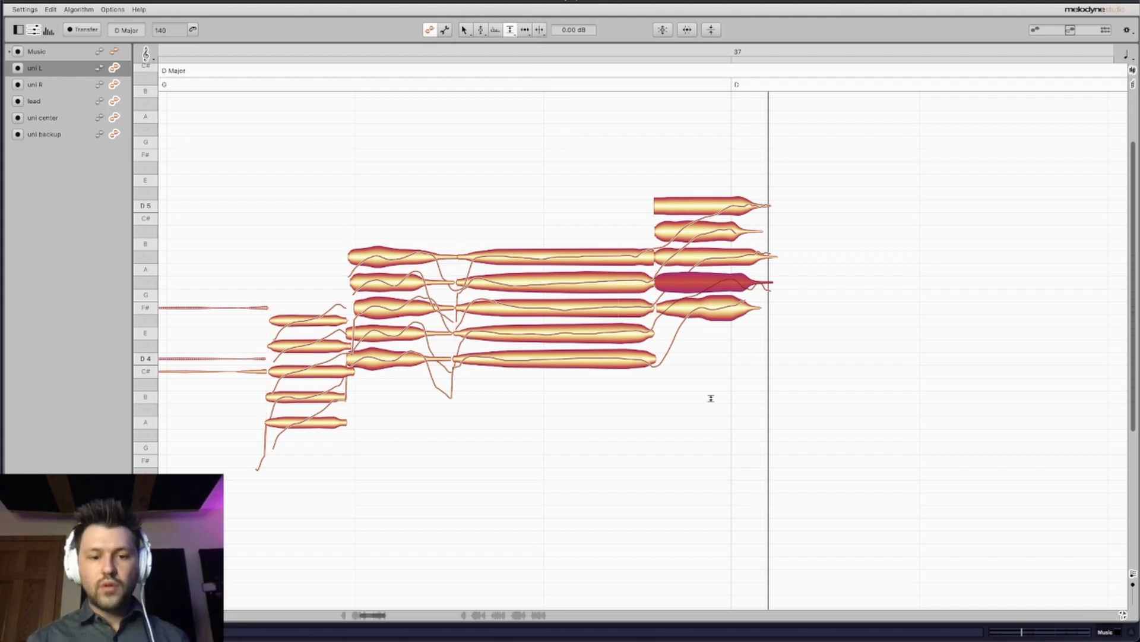
scroll(668, 420, "left", 10)
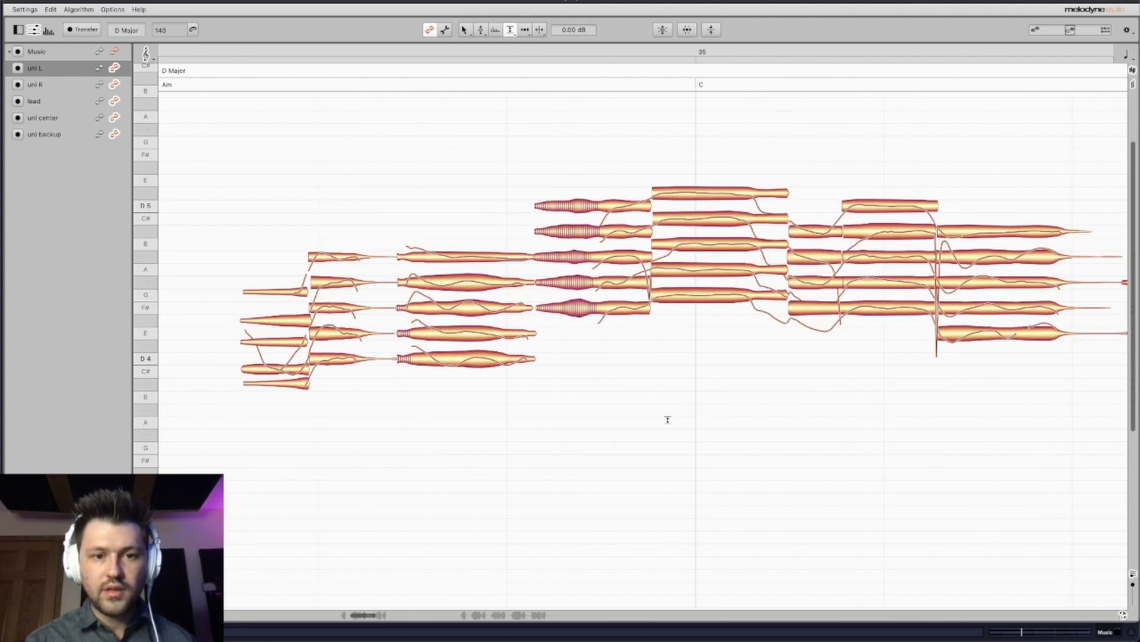
left_click(111, 68)
left_click(113, 85)
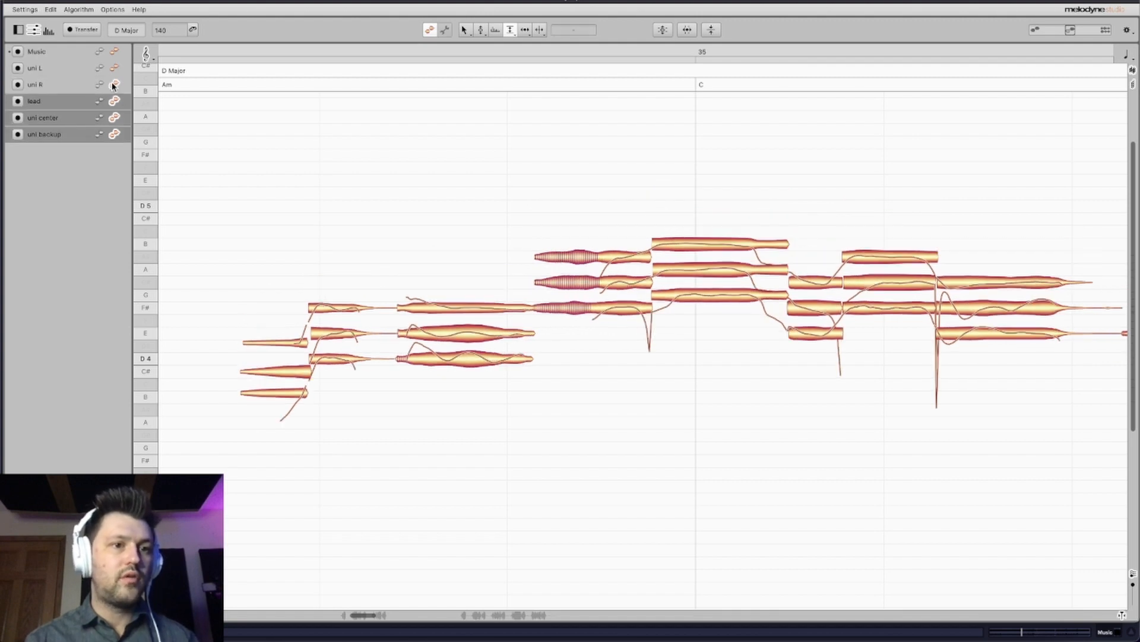
left_click(113, 128, "shift")
Lower the sibilant balance of the F#4 notes just before bar 35 on the four shown tracks to about -69 % and show uni L again.
left_click_drag(565, 164, 561, 338)
left_click_drag(507, 36, 509, 63)
left_click_drag(566, 231, 572, 222)
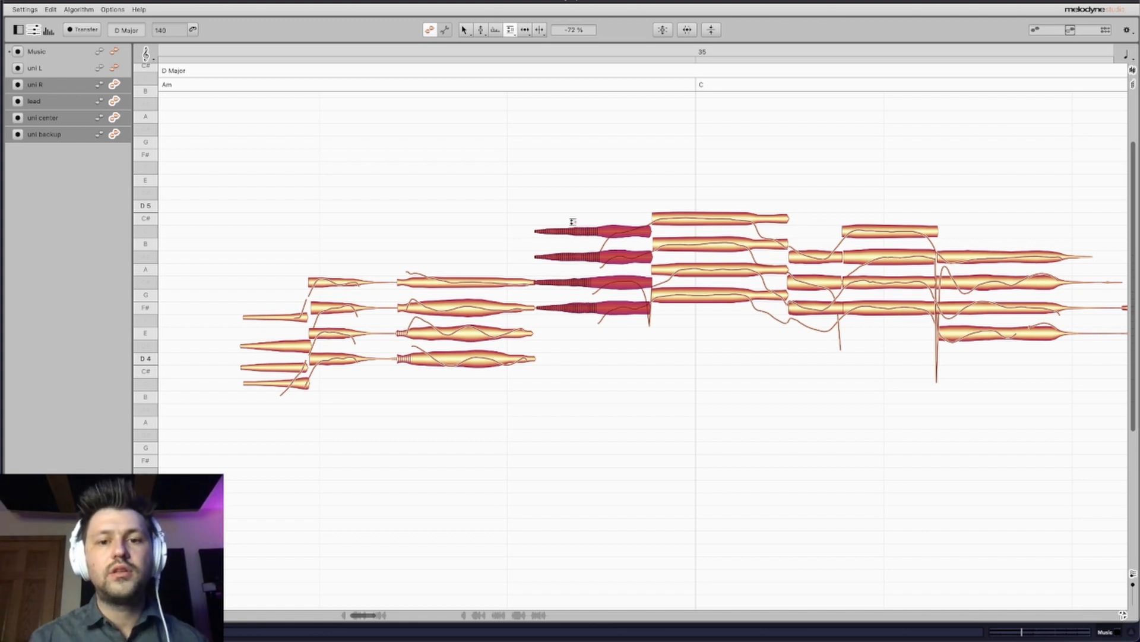
left_click(115, 69)
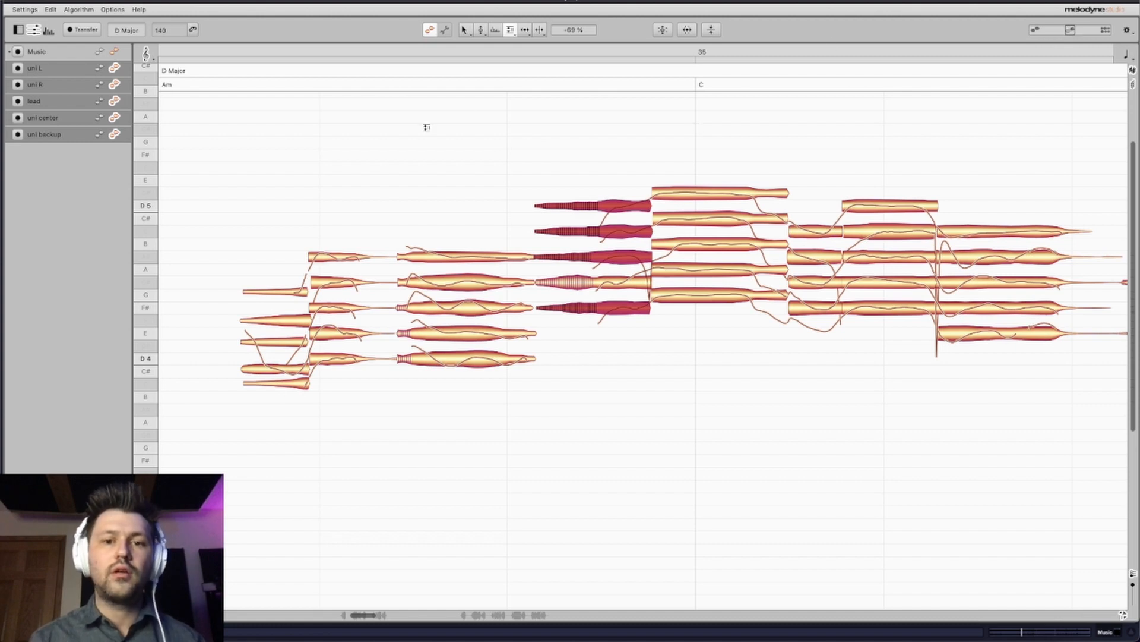
key("space")
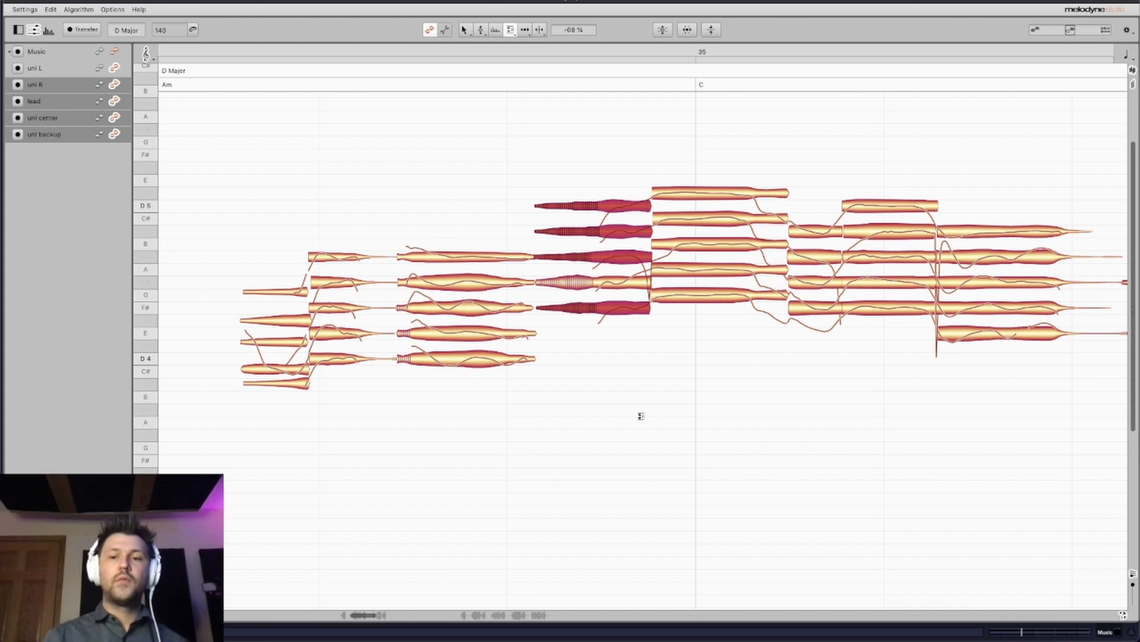
Turn off the vertical spreading of the tracks and zoom in on the phrase just before bar 63.
scroll(683, 419, "right", 3)
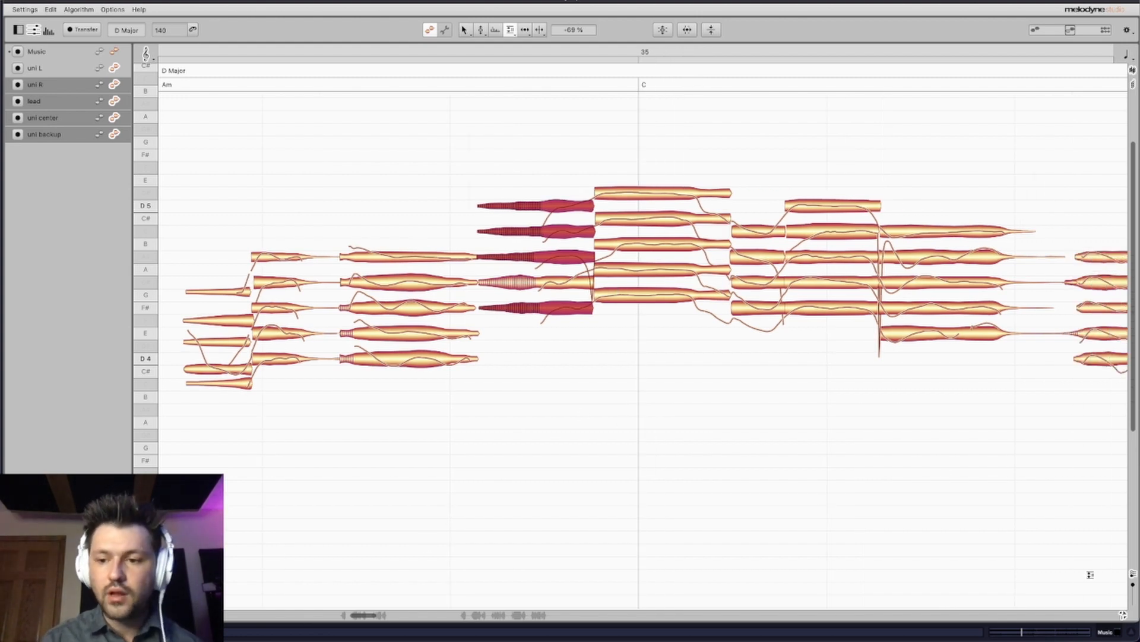
left_click(1134, 573)
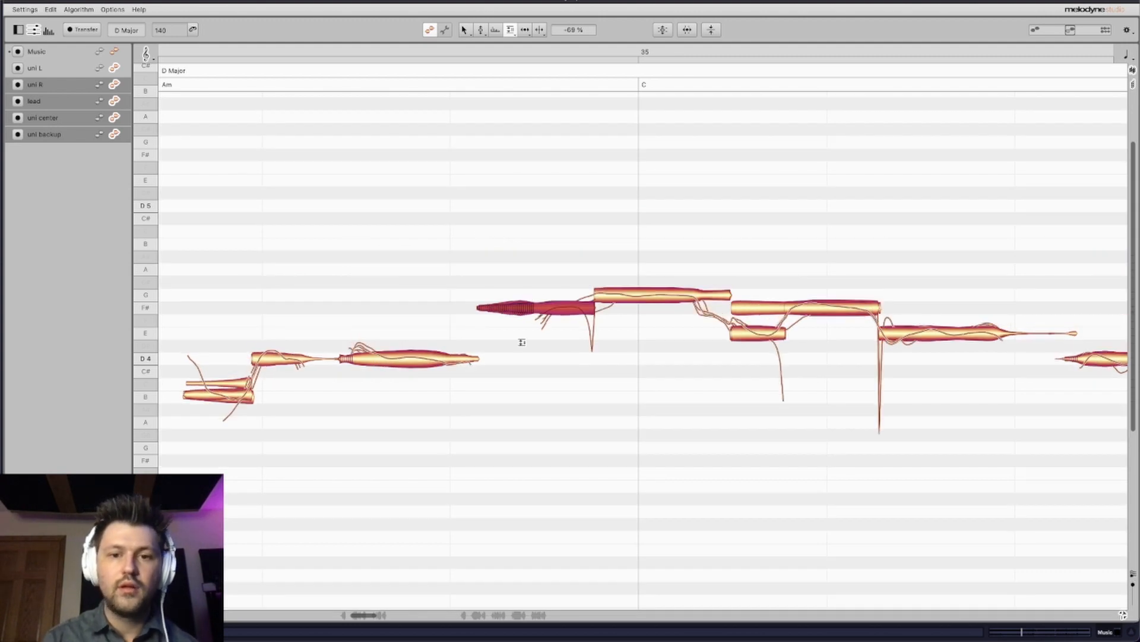
scroll(578, 246, "right", 20)
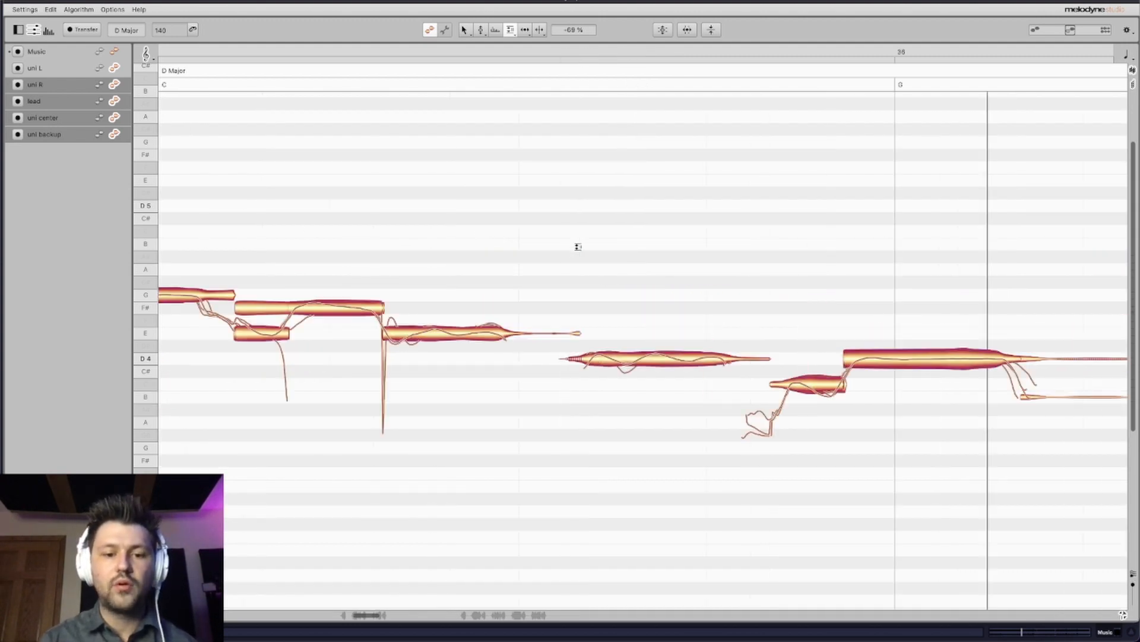
scroll(578, 247, "right", 20)
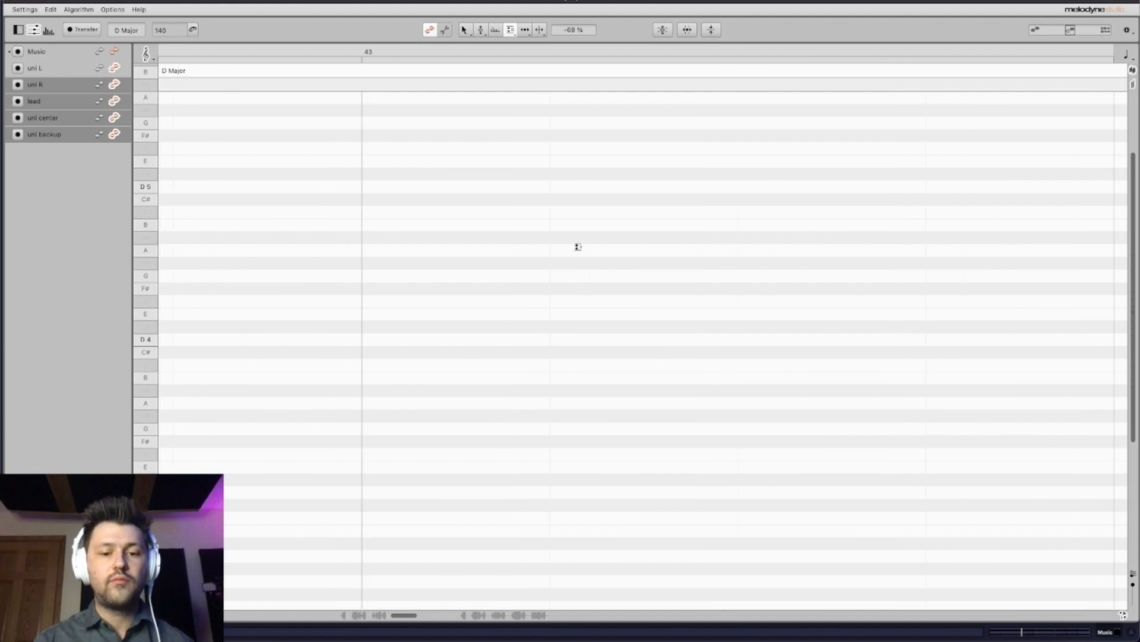
scroll(578, 246, "right", 8)
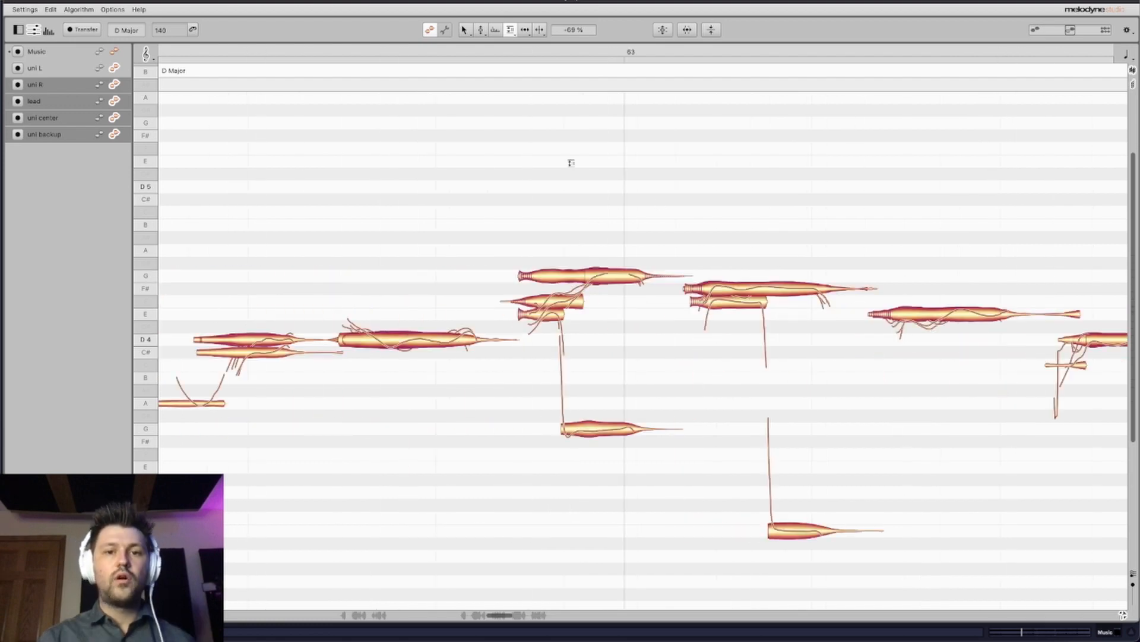
left_click_drag(564, 51, 528, 191)
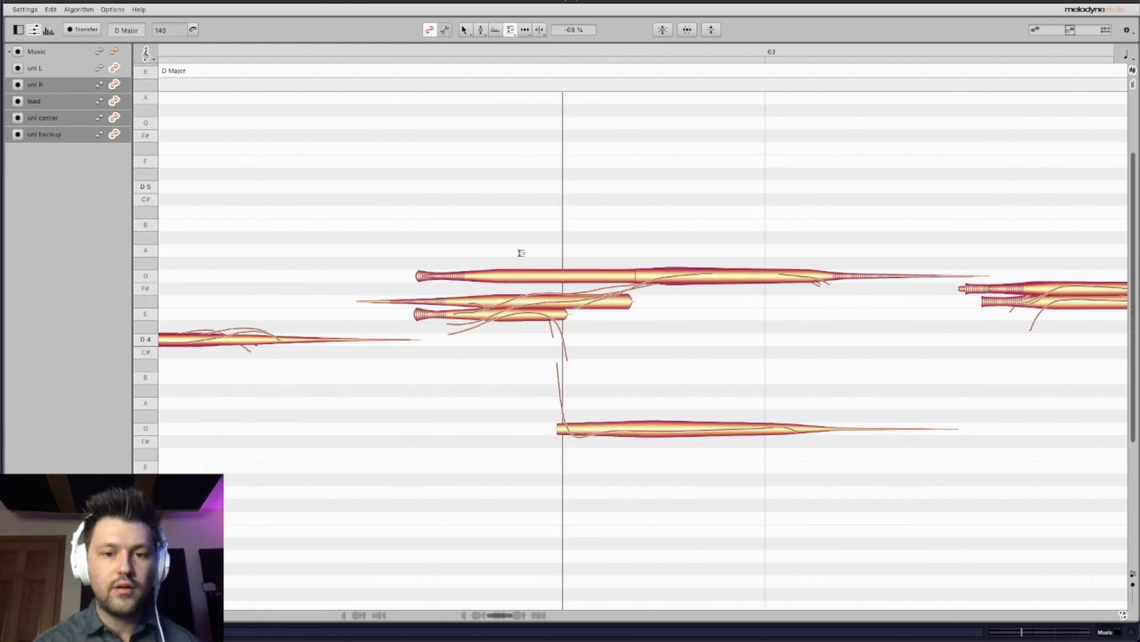
Inspect the notes before bar 63 track by track on uni center, uni backup, lead, uni R and uni L.
left_click(113, 103)
left_click(116, 118)
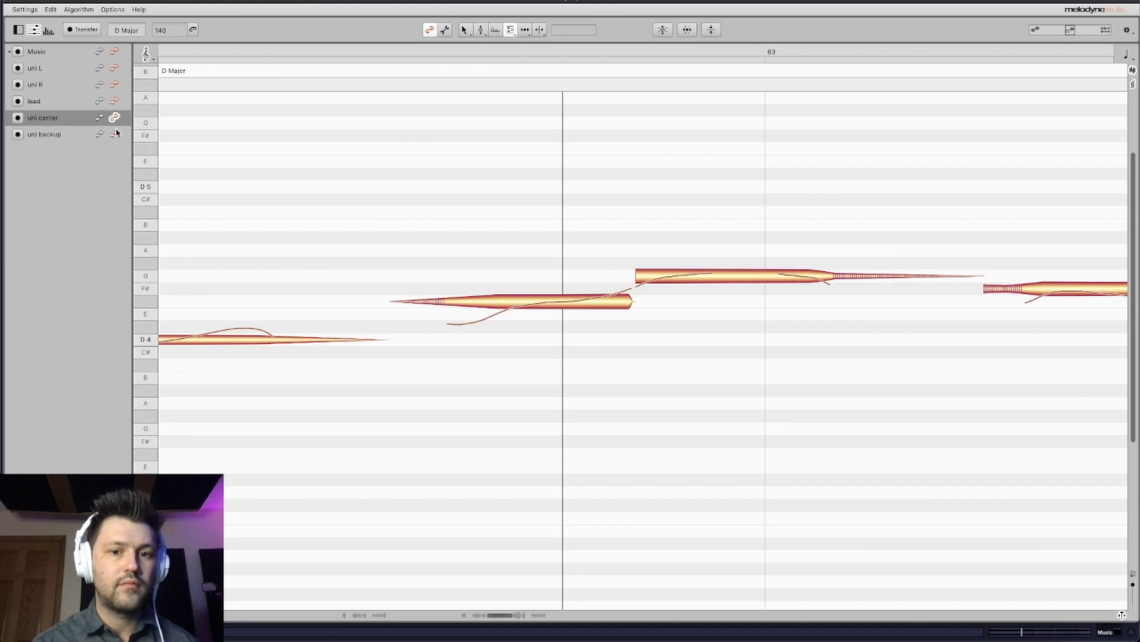
left_click(114, 135)
left_click(115, 101)
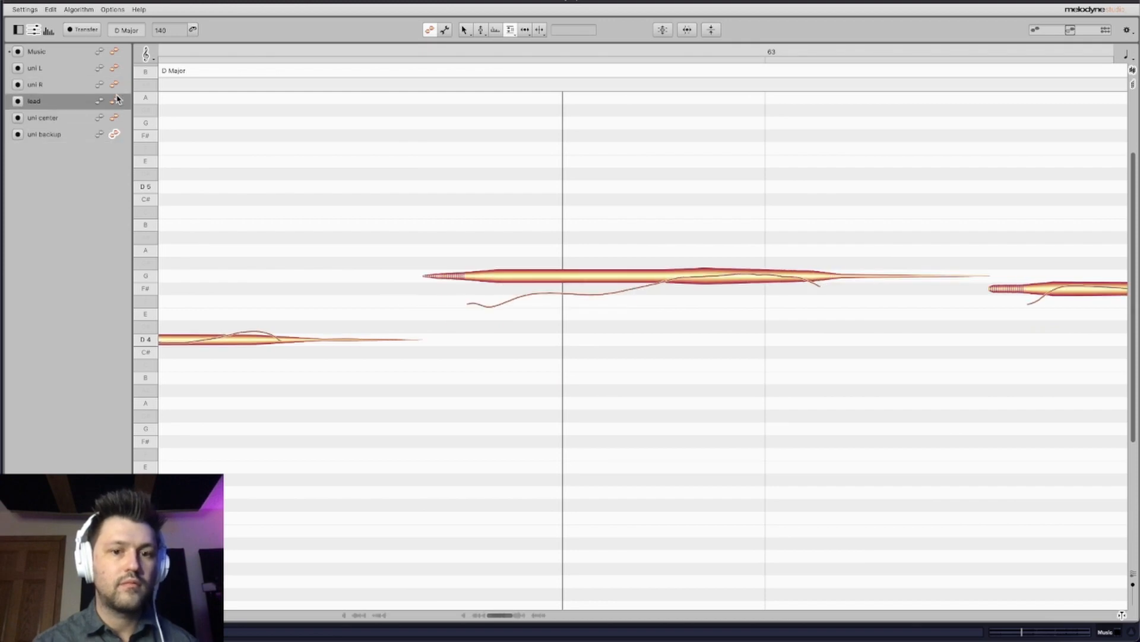
left_click(114, 84)
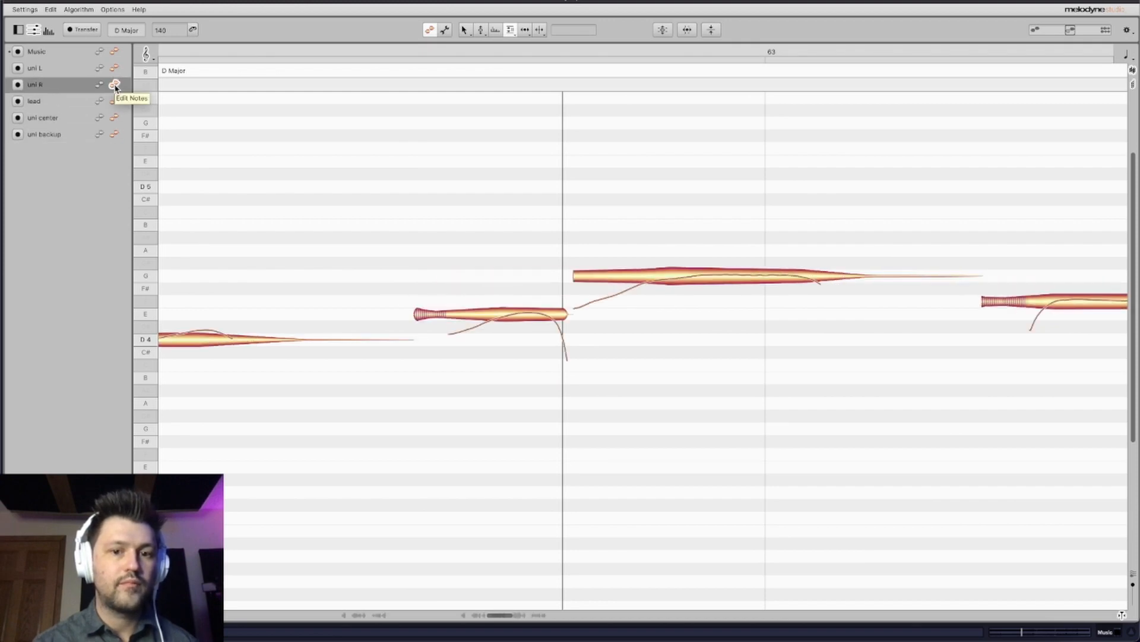
left_click(115, 68)
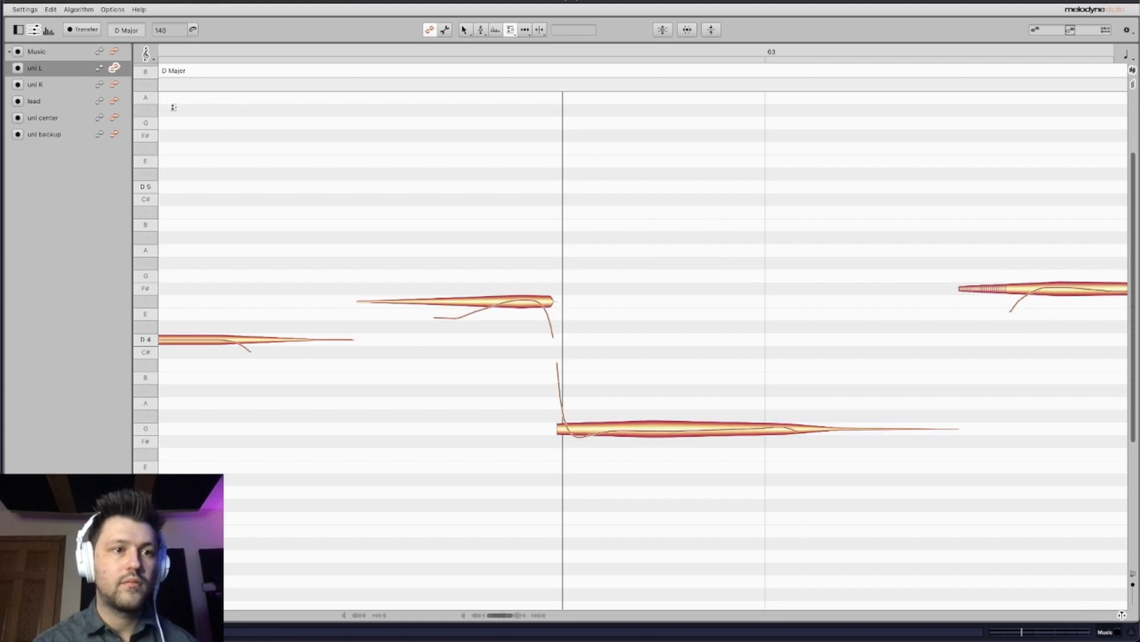
Play back uni L's phrase across bar 63 to check its low G note.
scroll(497, 400, "down", 3)
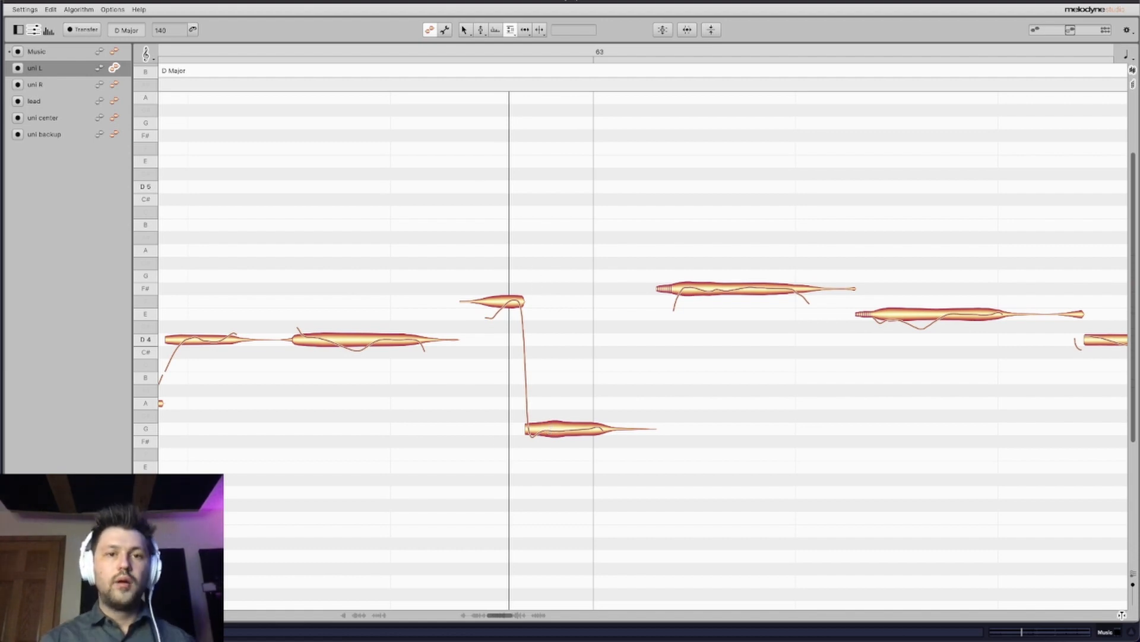
key("space")
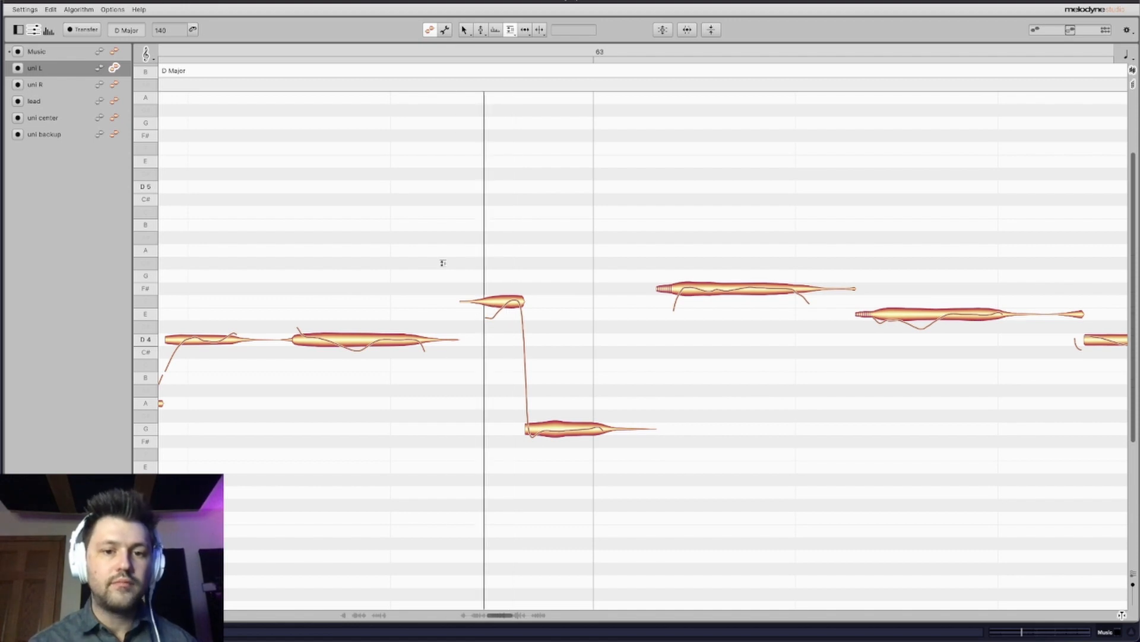
key("space")
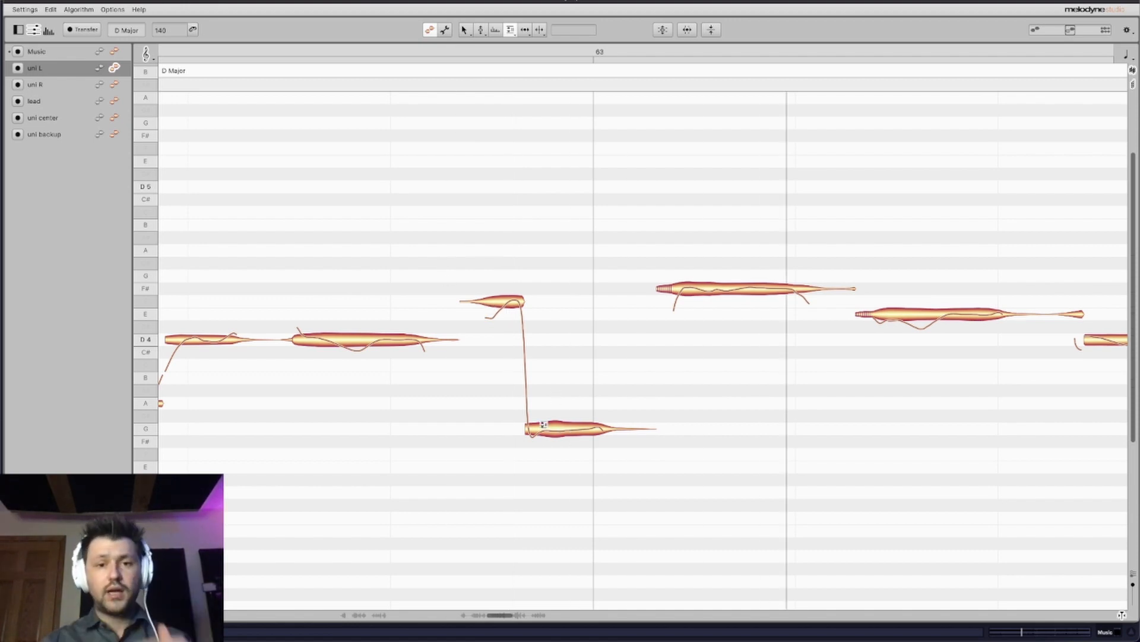
Reassign uni L's low G note before bar 63 to its G4 alternative in Note Assignment Mode, play the phrase and return to note editing.
left_click(445, 31)
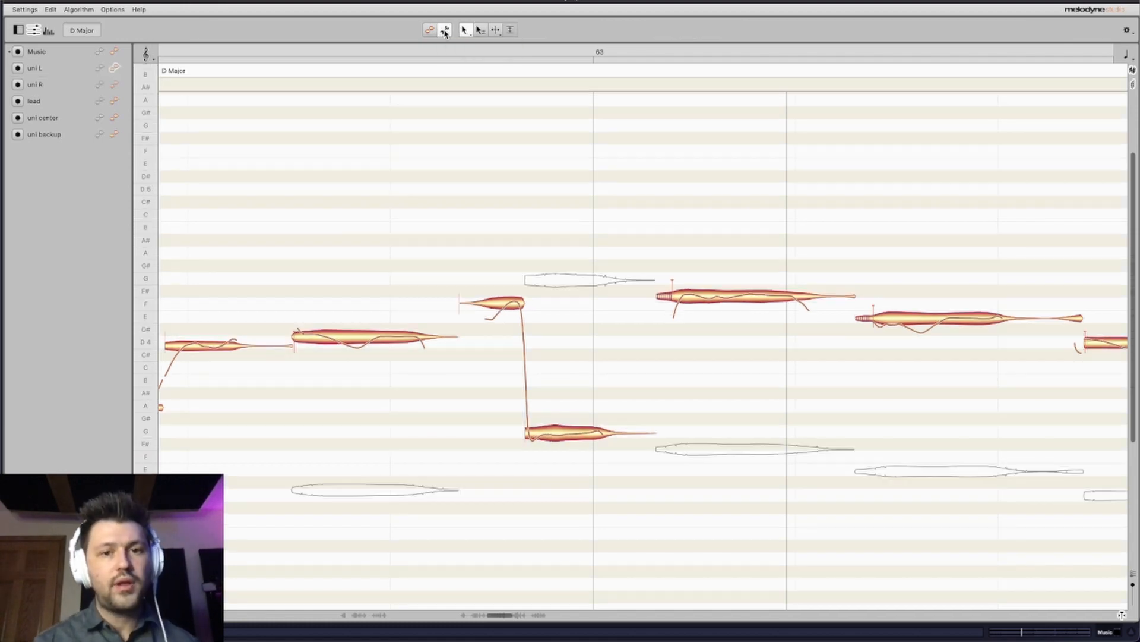
double_click(561, 283)
key("space")
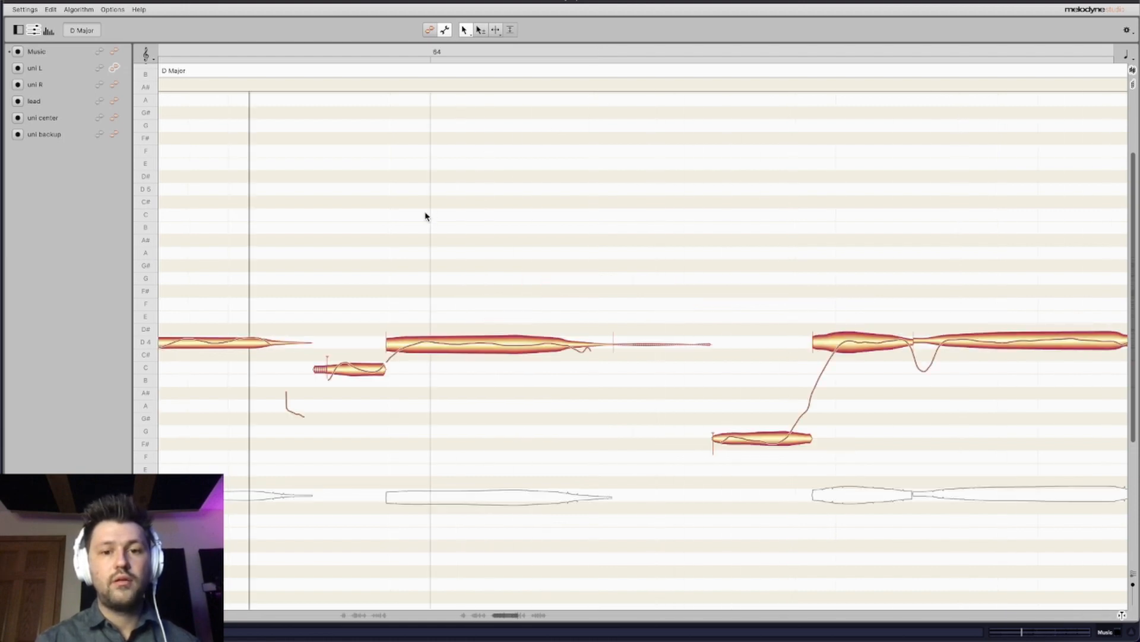
left_click(430, 30)
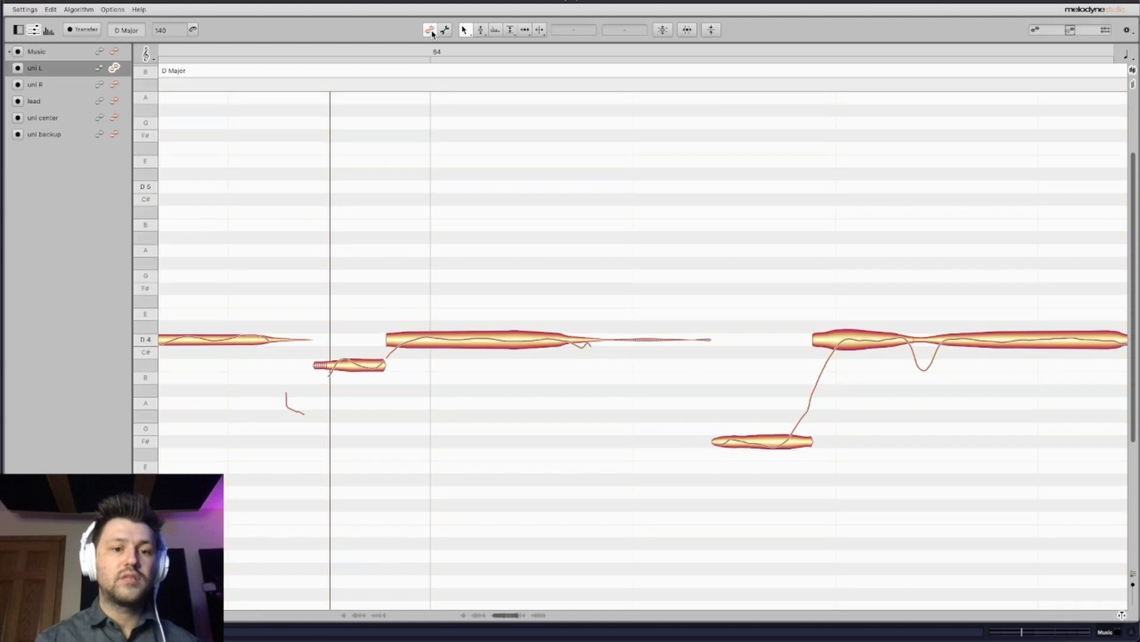
Snap the pitch of uni L's note just before bar 63 to G4 at 0 ct and check the phrase with the neighbouring F#4 note.
left_click(480, 30)
scroll(399, 296, "left", 10)
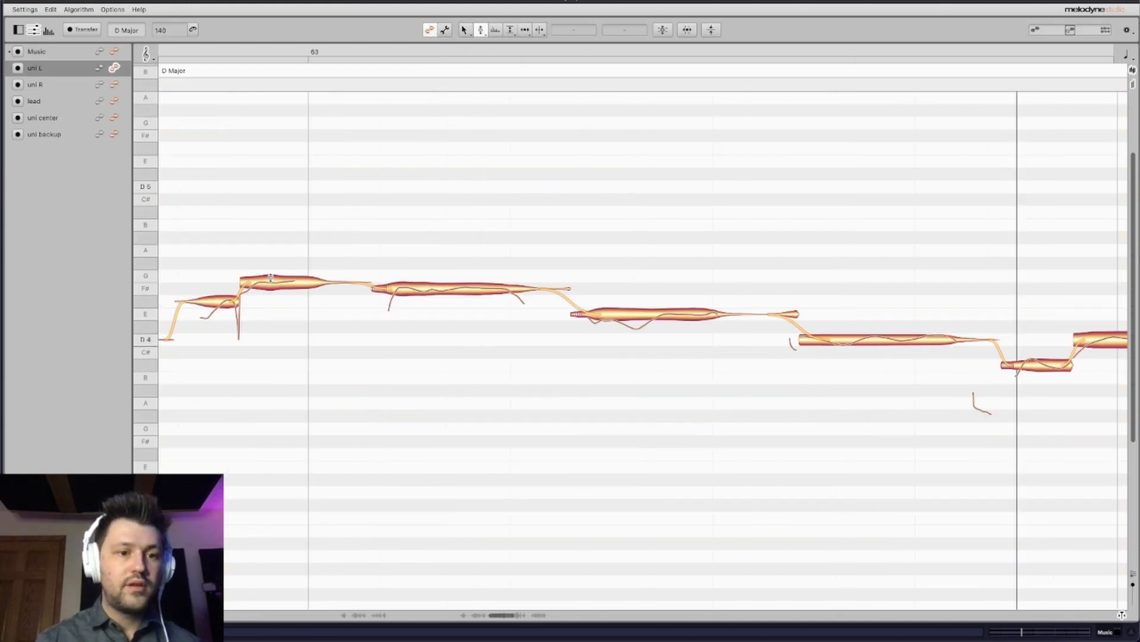
left_click(270, 278)
scroll(190, 247, "left", 10)
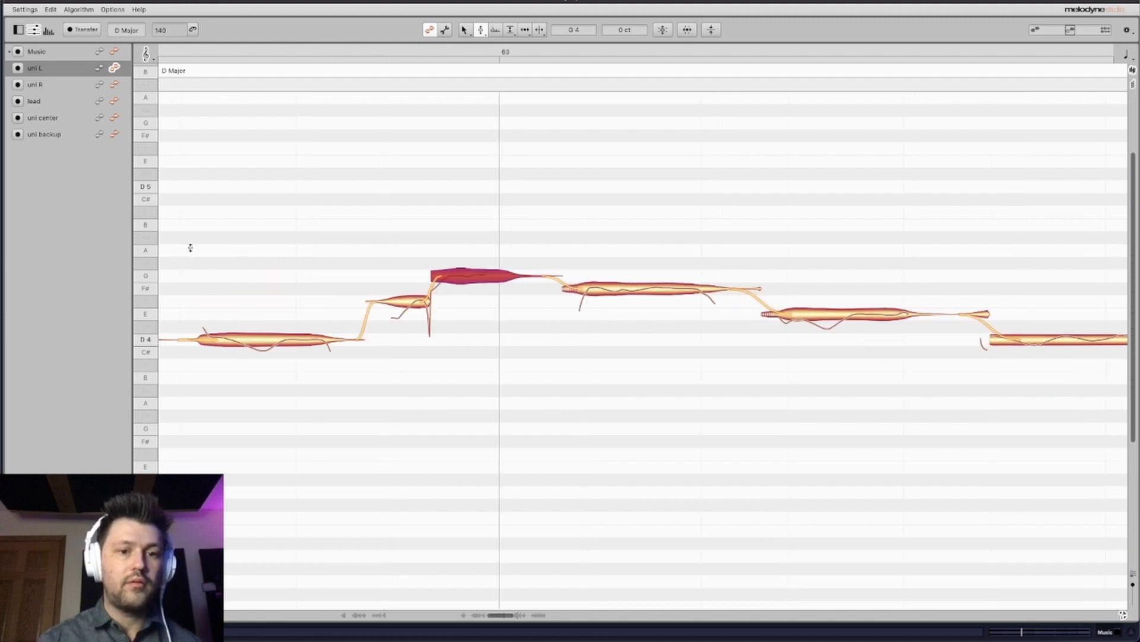
key("space")
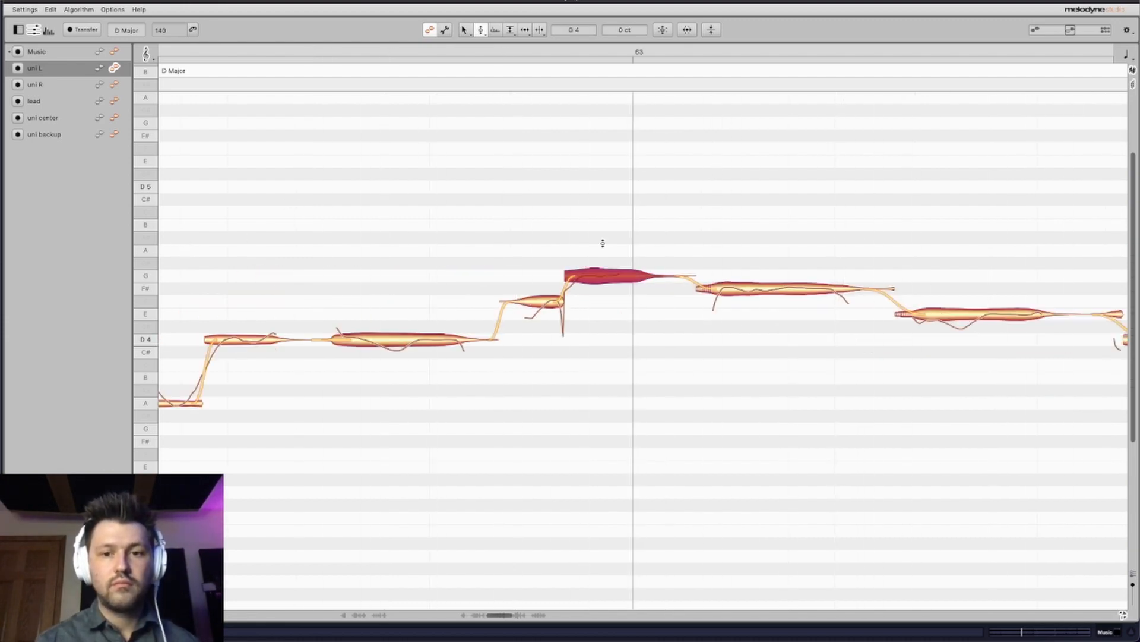
left_click(749, 289)
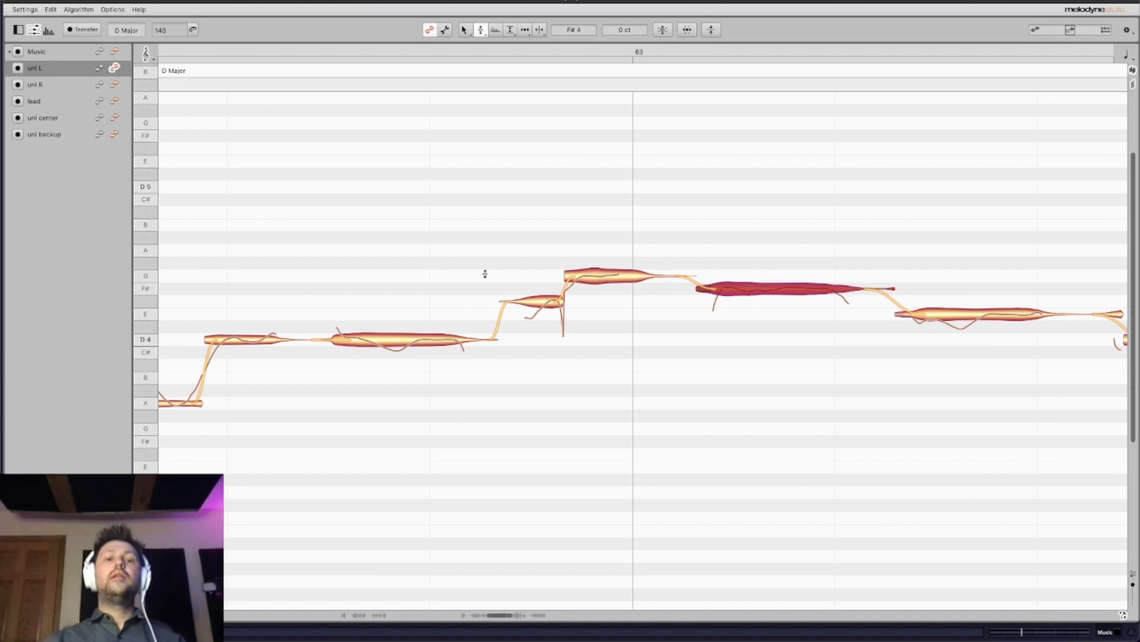
Look through uni L's remaining notes from bar 63 to bar 68 for misdetected pitches.
scroll(784, 382, "right", 15)
scroll(784, 380, "right", 20)
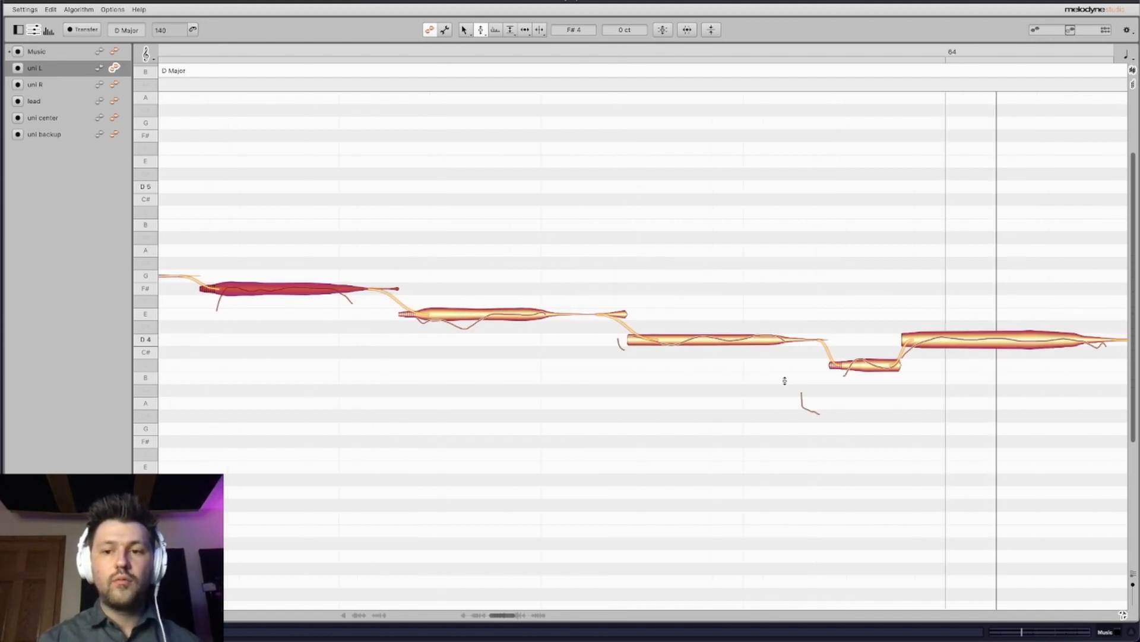
scroll(784, 381, "right", 20)
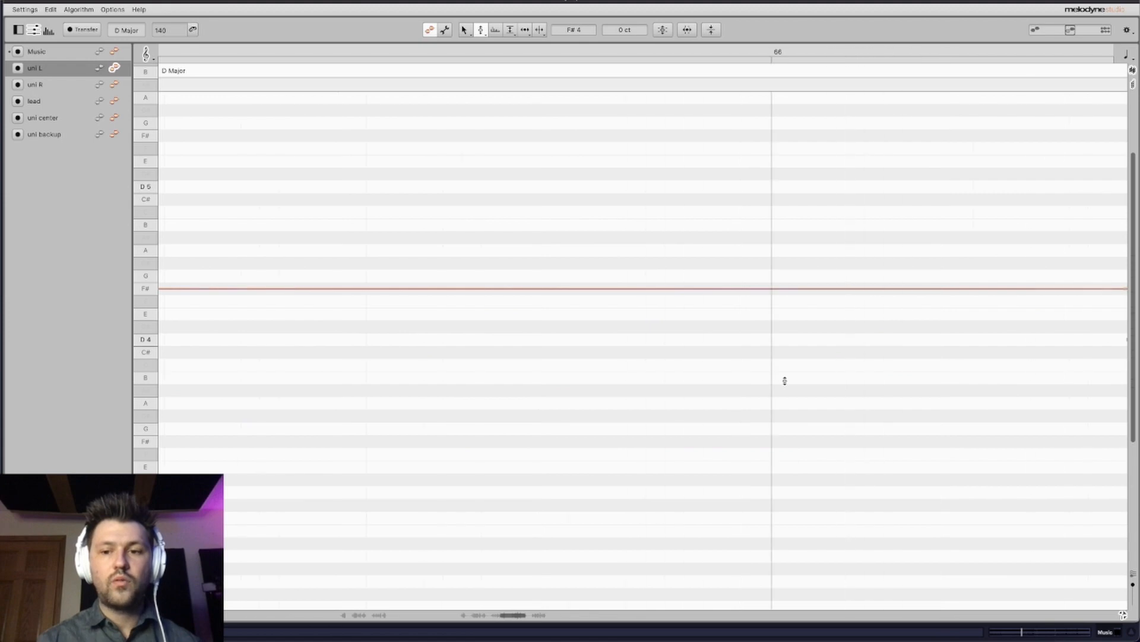
scroll(785, 381, "right", 20)
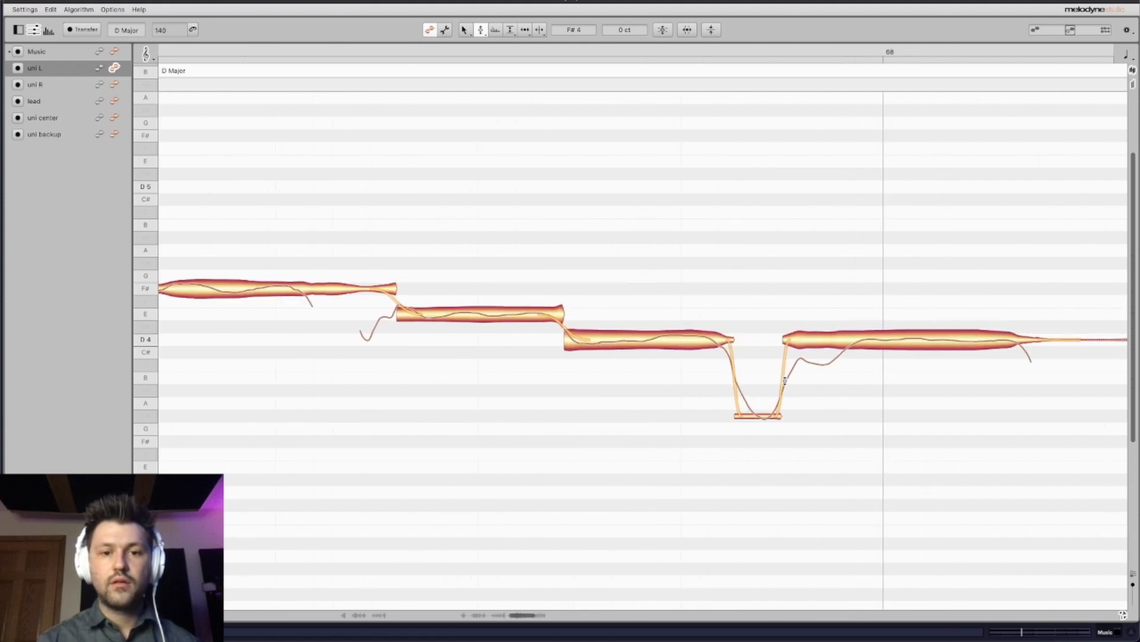
scroll(784, 380, "left", 20)
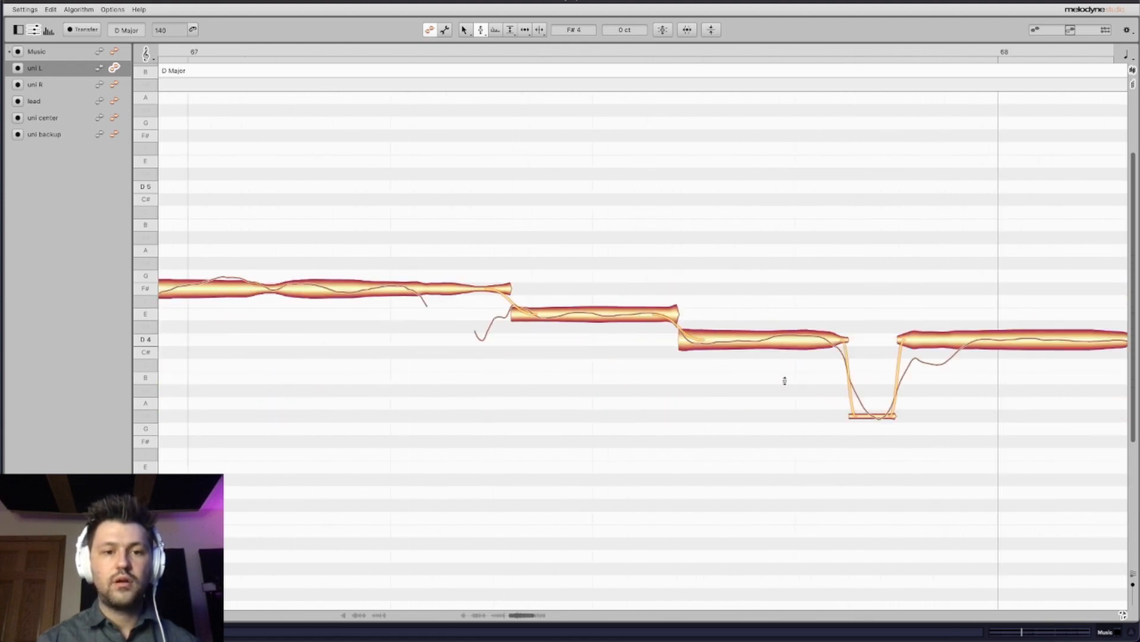
Compare the phrase around bar 67 across the other four tracks and reassign uni backup's low G note to G4 in Note Assignment Mode.
left_click(115, 86)
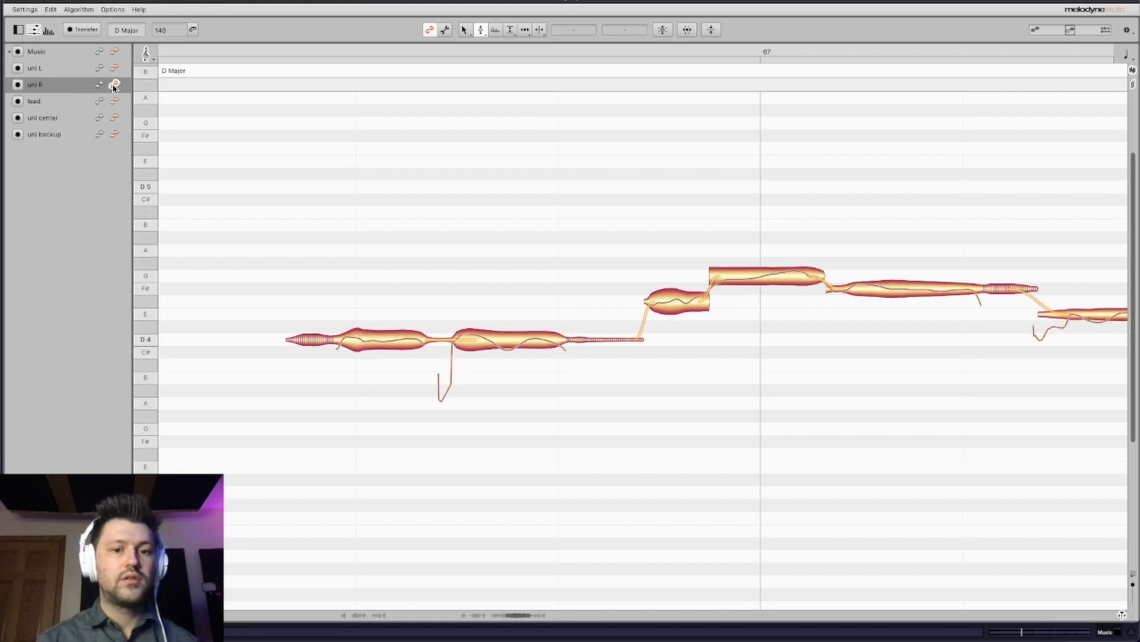
left_click(116, 102)
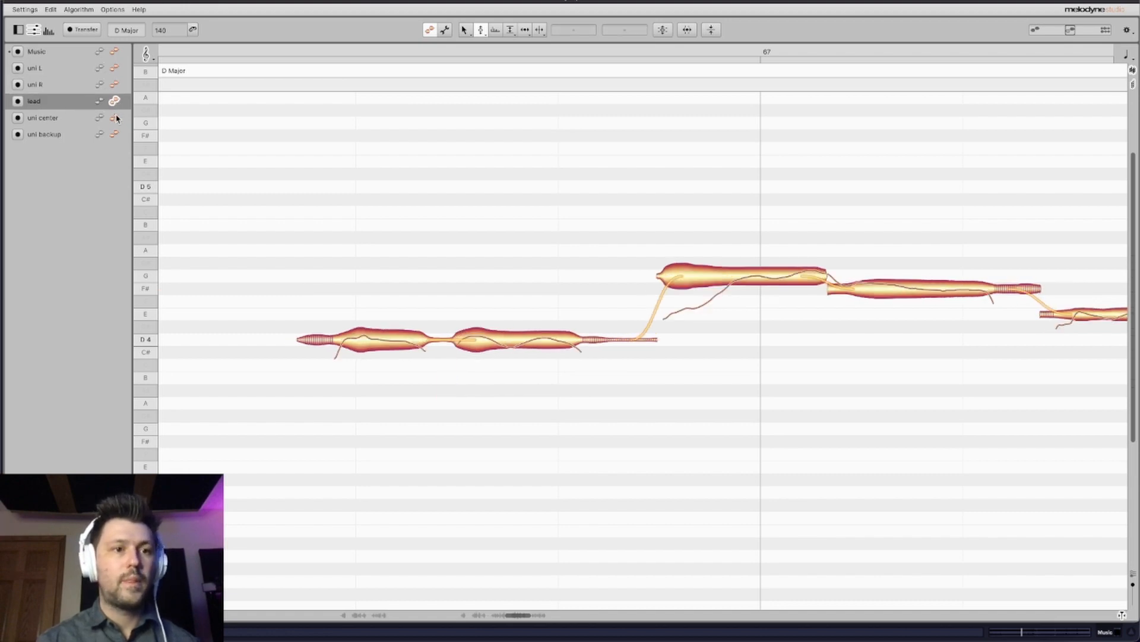
left_click(115, 118)
left_click(114, 134)
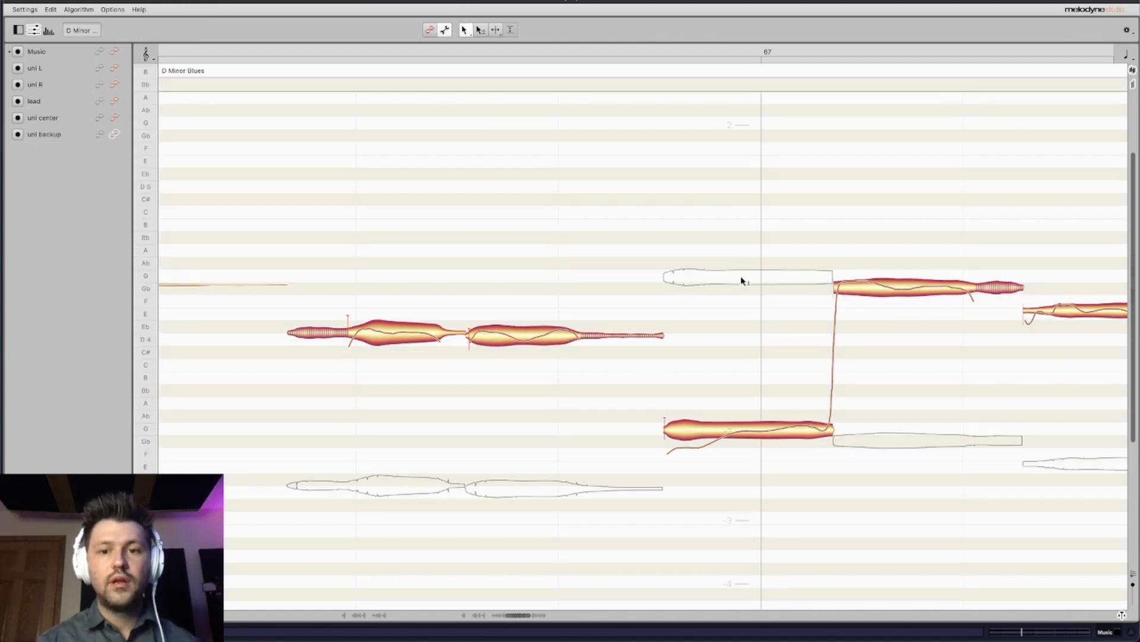
double_click(741, 278)
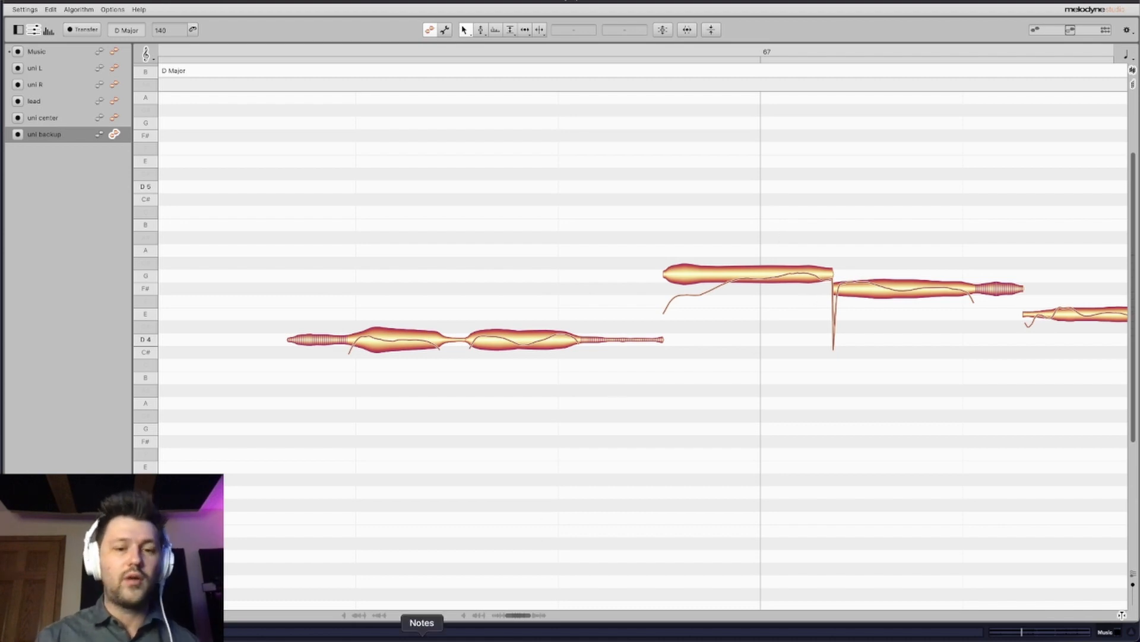
Return to the phrases from bar 32, show uni R, lead, uni center and uni backup together for editing and select all their notes.
left_click_drag(517, 616, 348, 622)
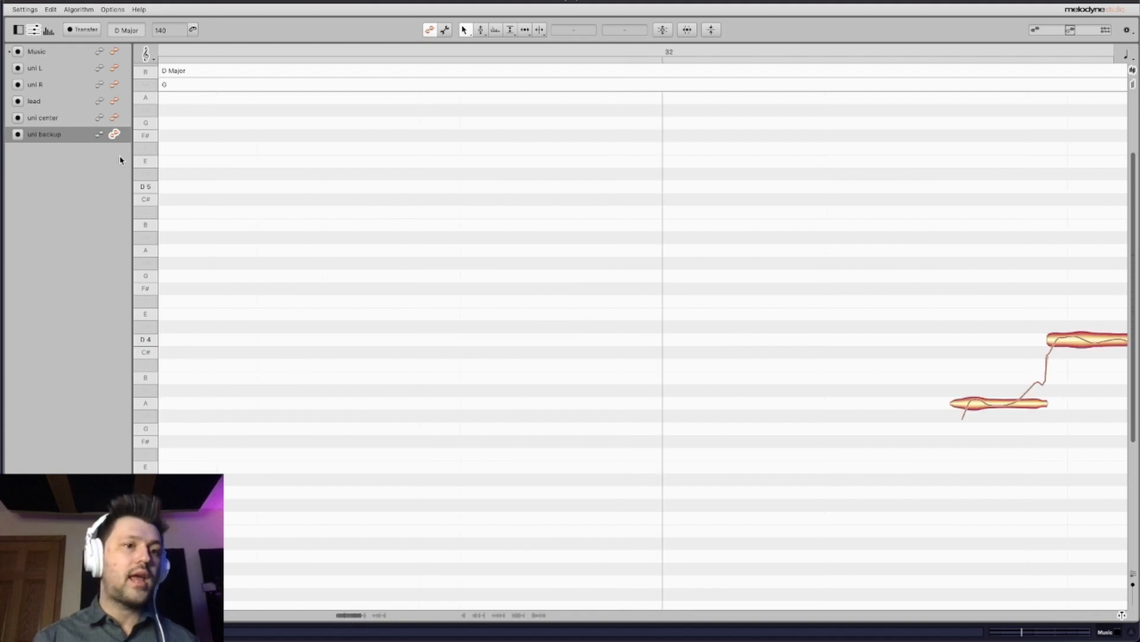
left_click(114, 84, "shift")
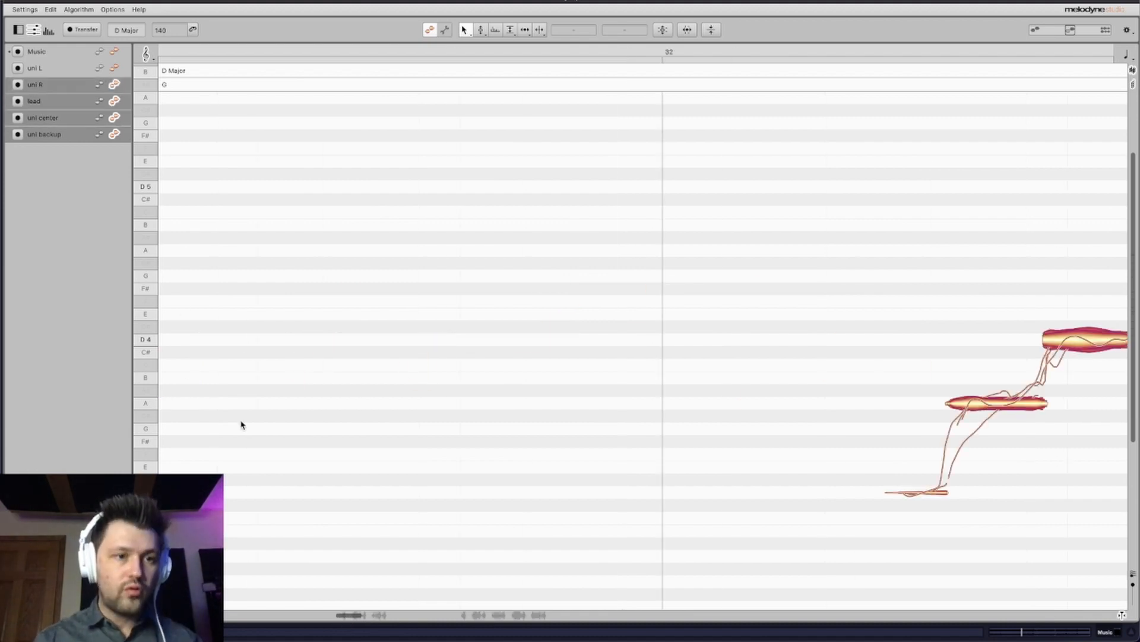
left_click_drag(349, 614, 353, 613)
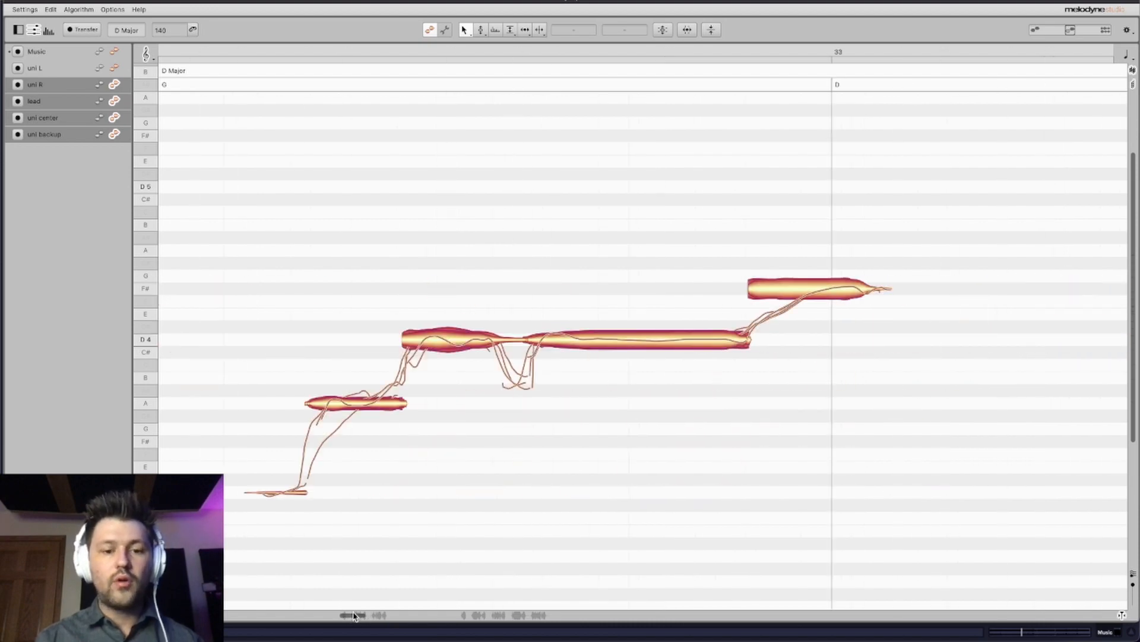
scroll(526, 538, "down", 6)
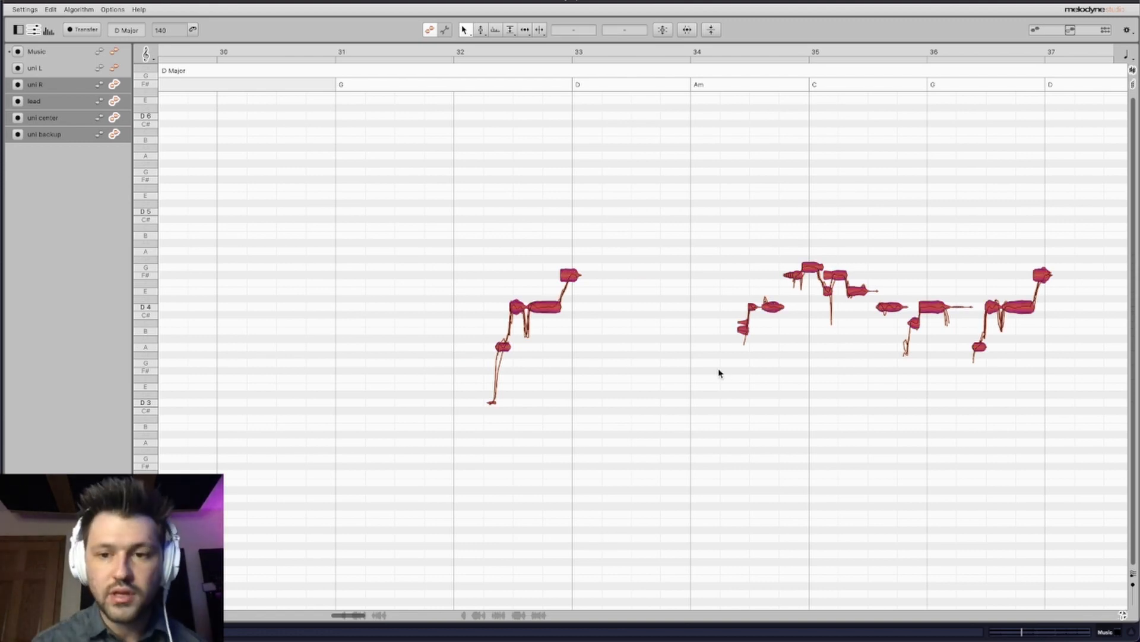
Play back the phrases between bars 32 and 37 with the four tracks displayed together.
key("space")
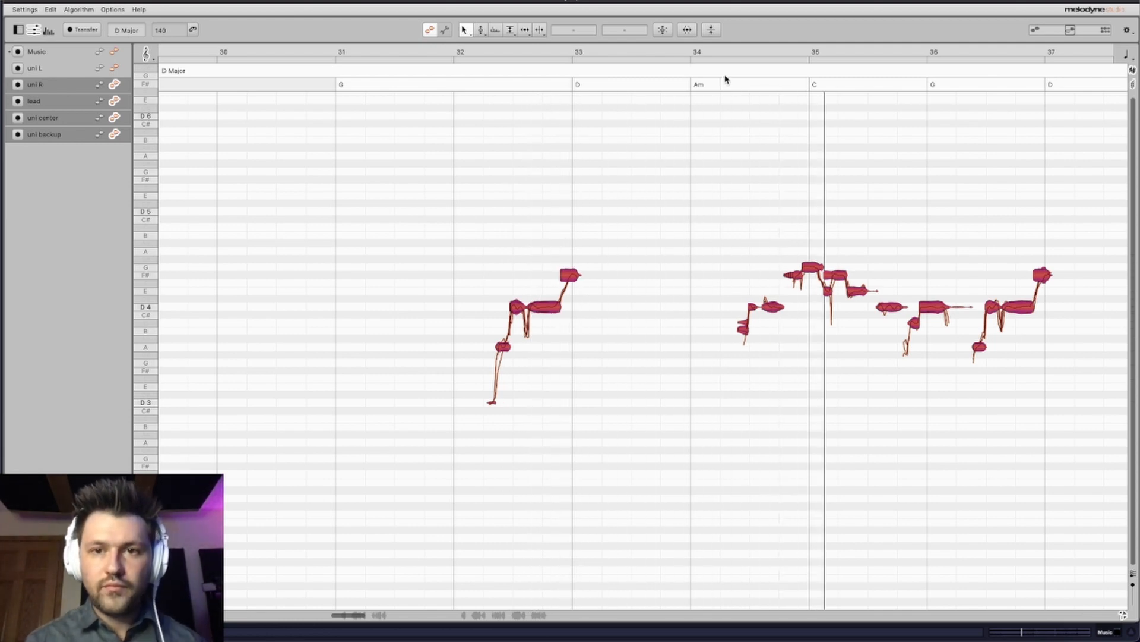
left_click_drag(739, 55, 725, 117)
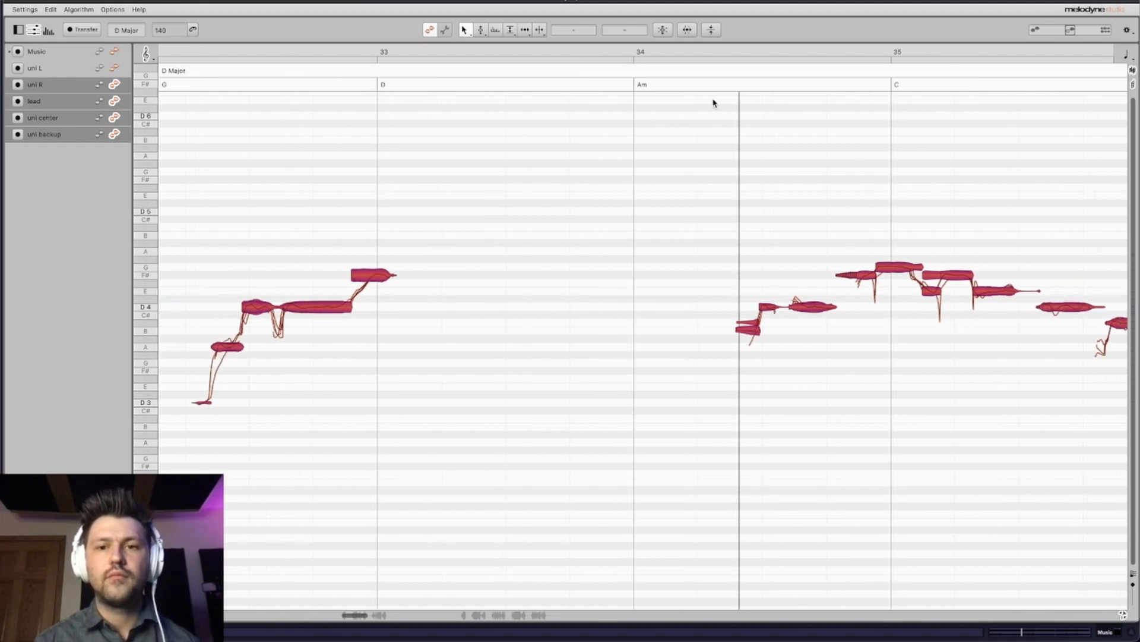
key("space")
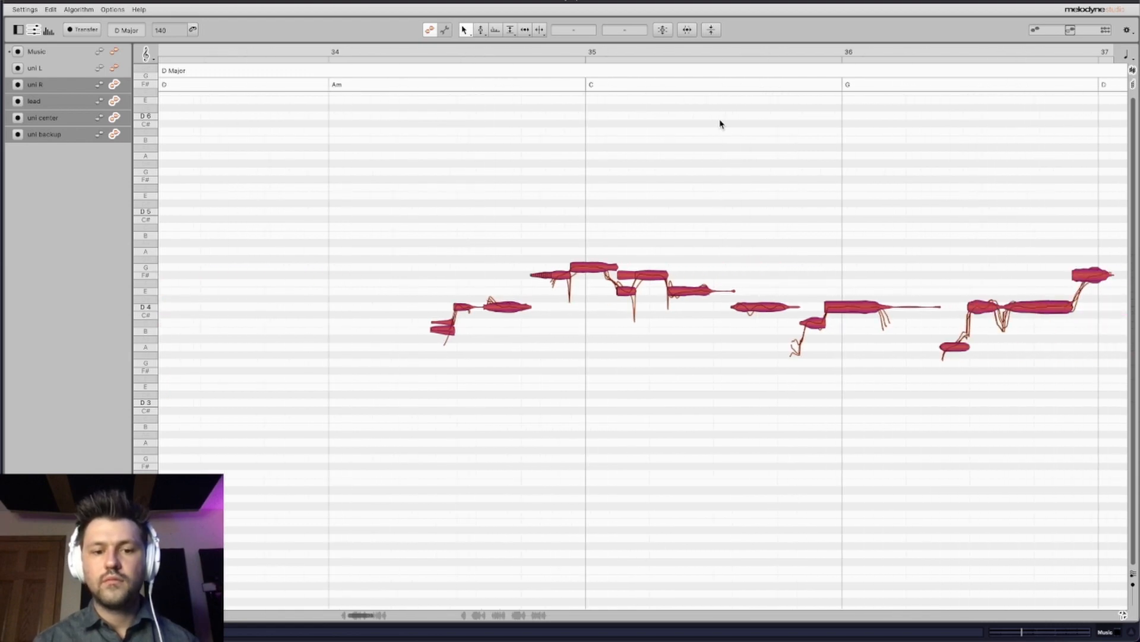
key("space")
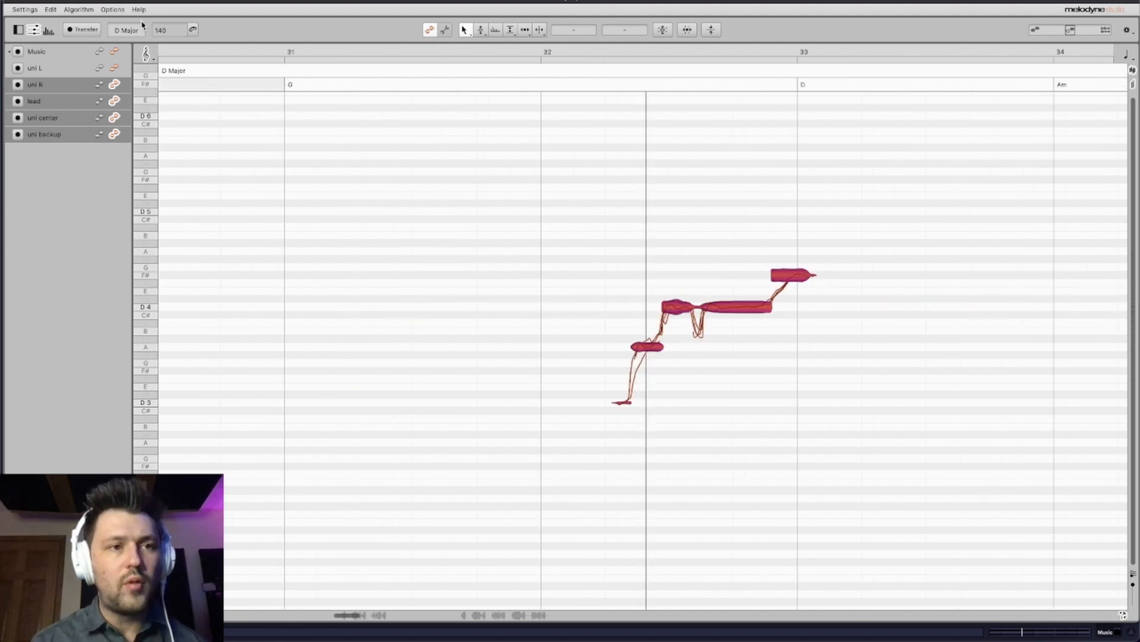
Try adding Moderate random pitch deviations to the selected notes of uni R, lead, uni center and uni backup.
left_click(50, 10)
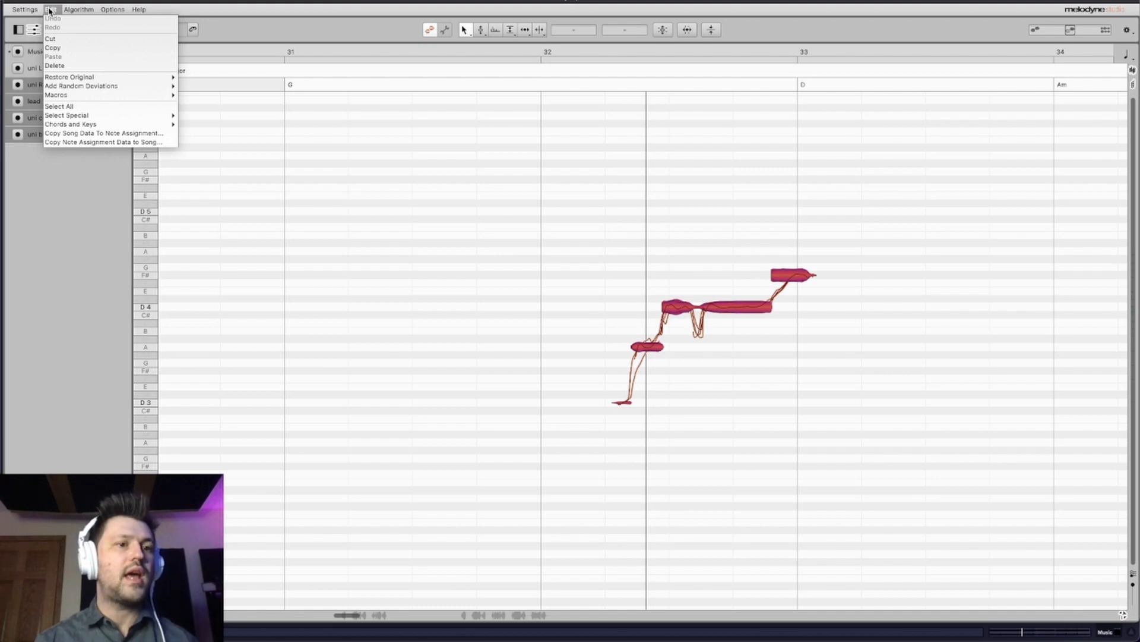
mouse_move(95, 87)
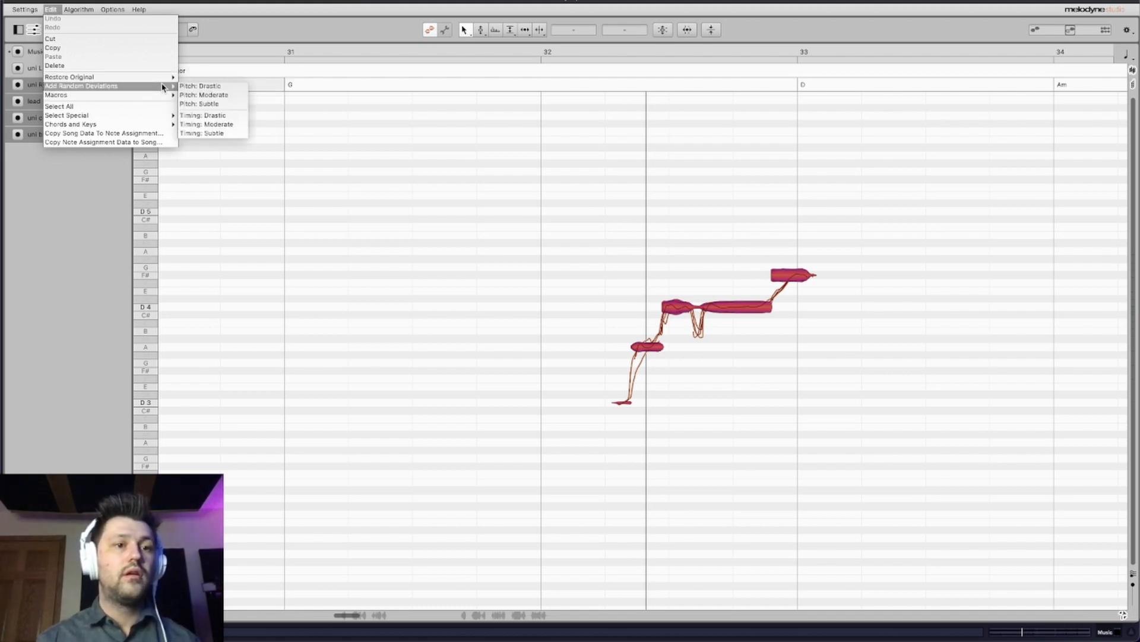
left_click(228, 97)
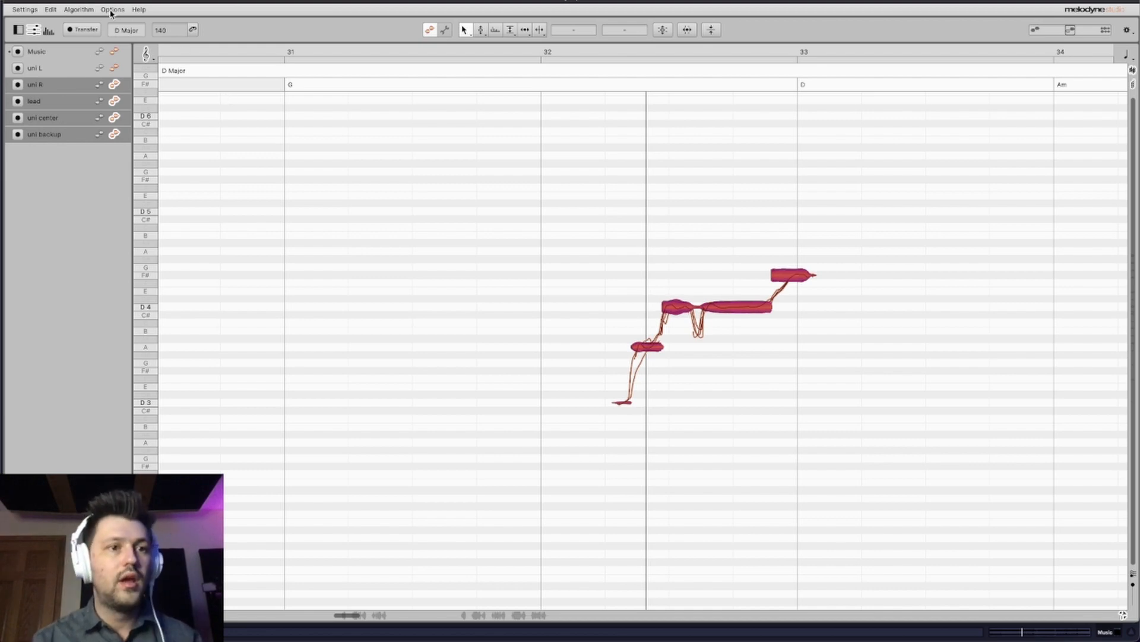
Add Drastic random deviations to both the pitch and the timing of the selected notes on the four tracks.
left_click(52, 10)
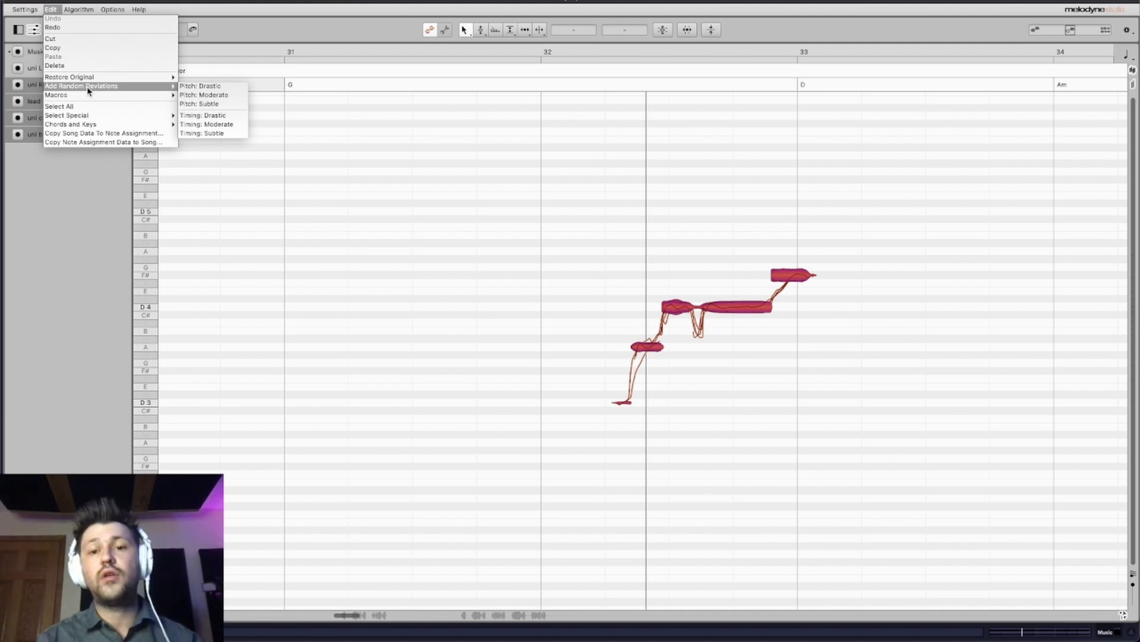
left_click(189, 88)
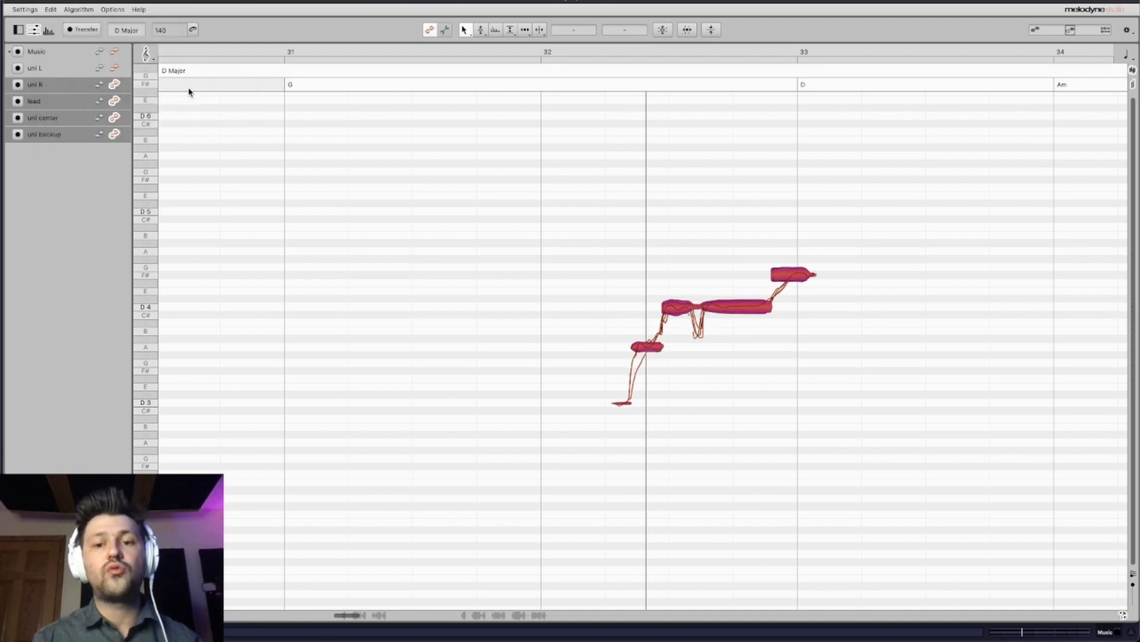
left_click(55, 10)
left_click(55, 10)
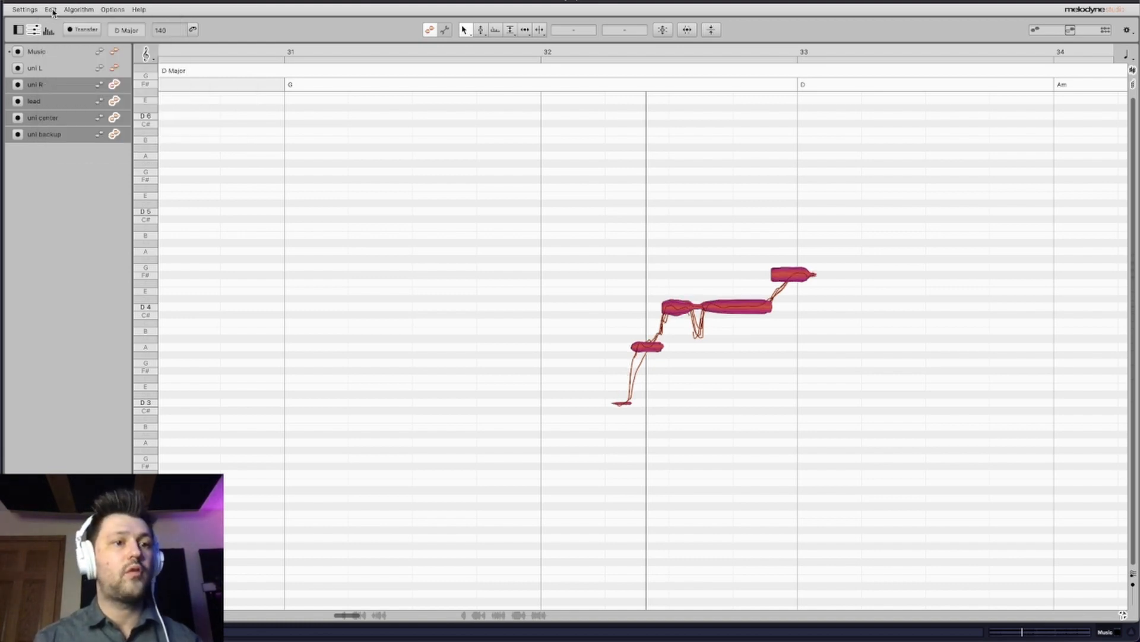
left_click(56, 10)
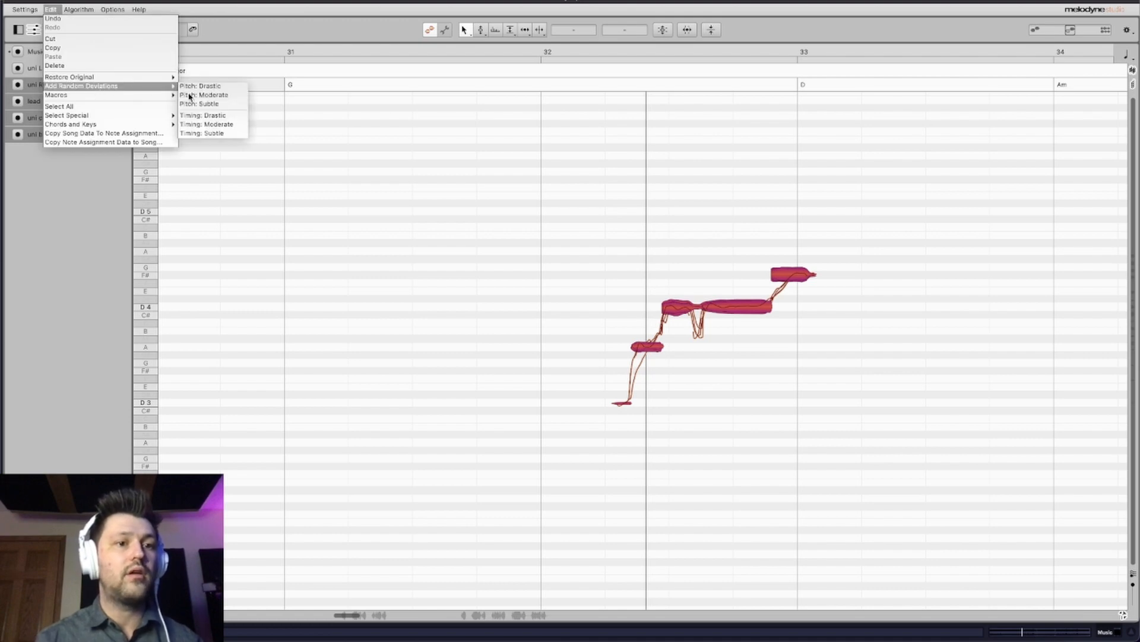
left_click(237, 118)
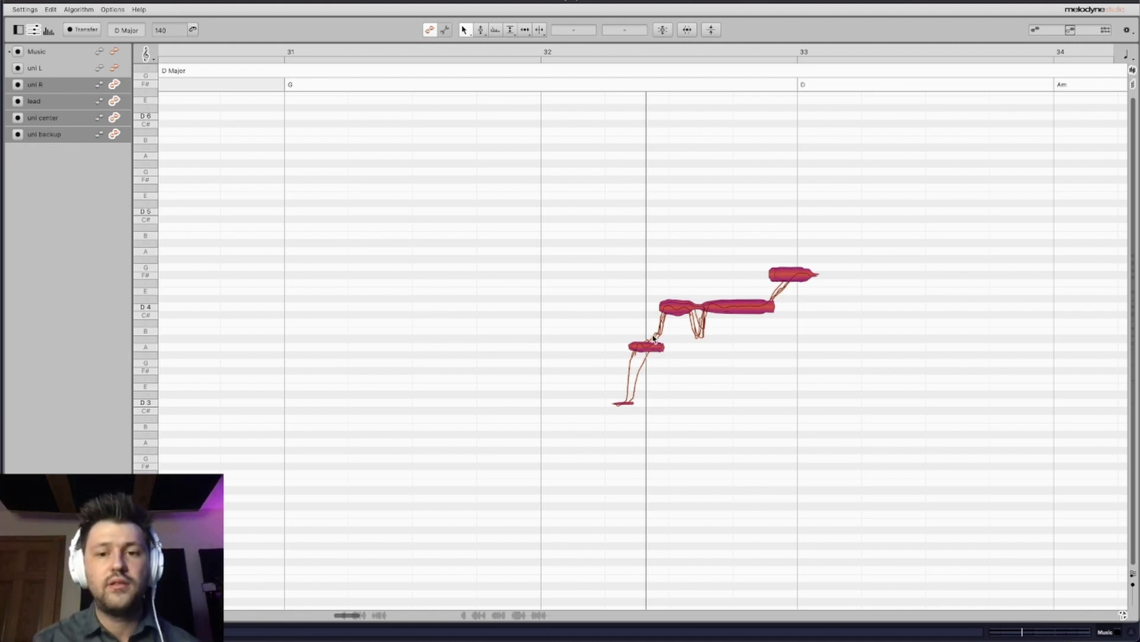
Play back the randomized phrases from bar 32, include uni L in the displayed tracks and review the notes between bars 33 and 41.
key("space")
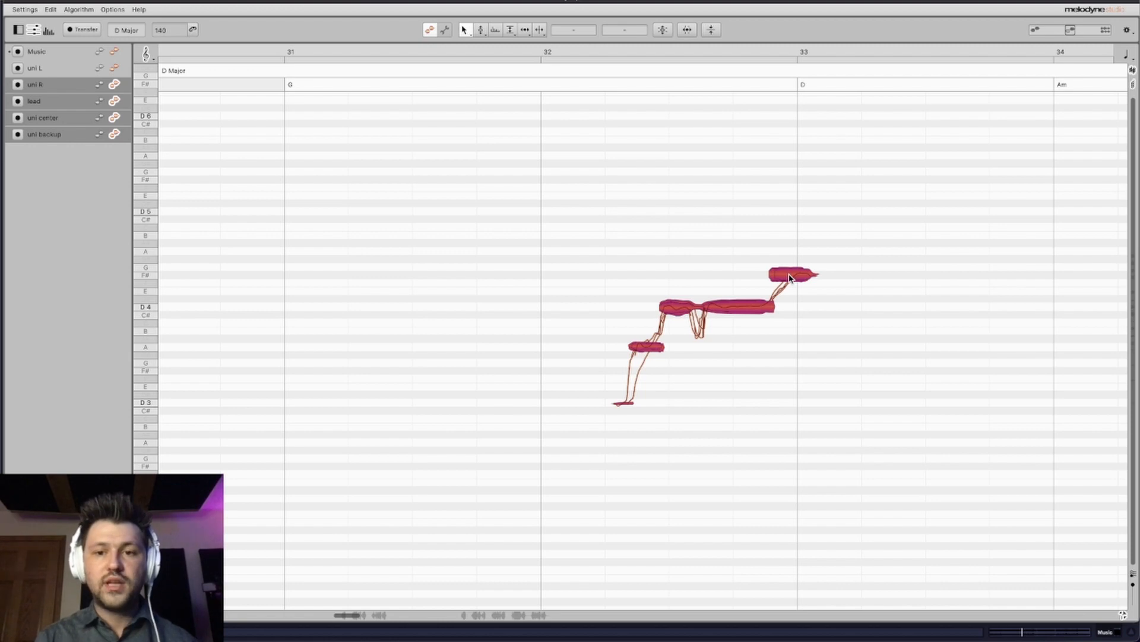
key("space")
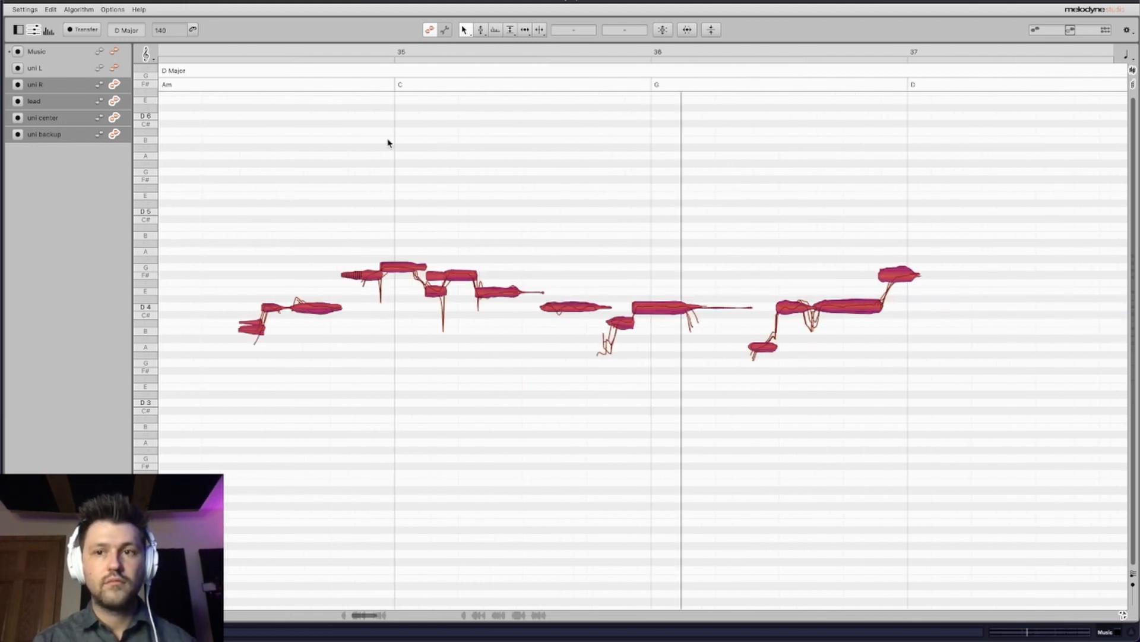
left_click(115, 71)
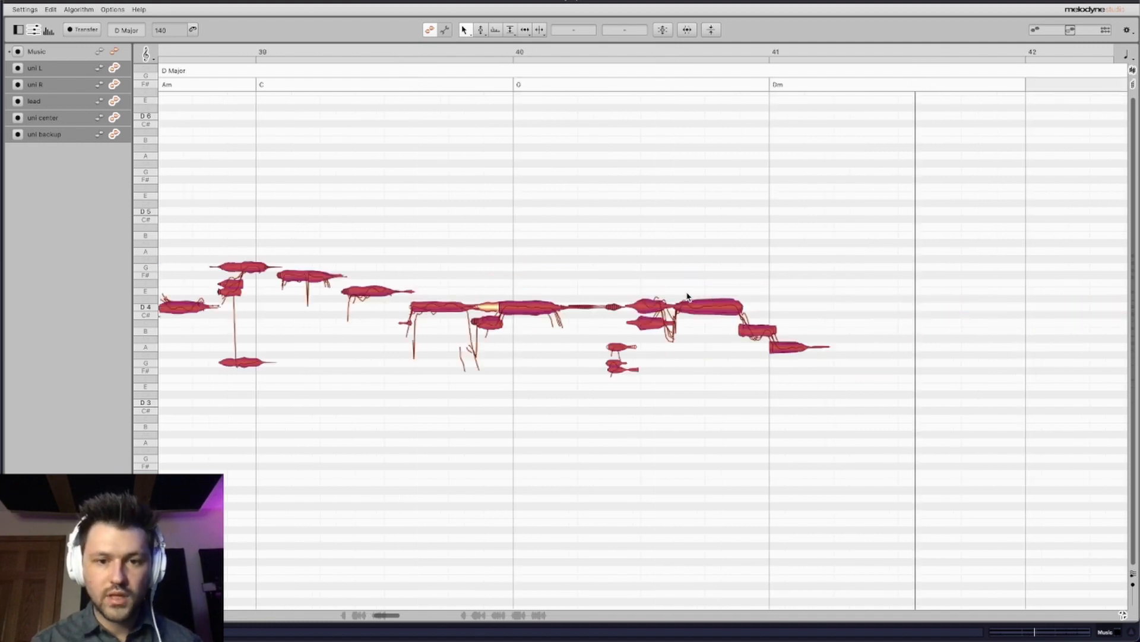
scroll(577, 209, "left", 8)
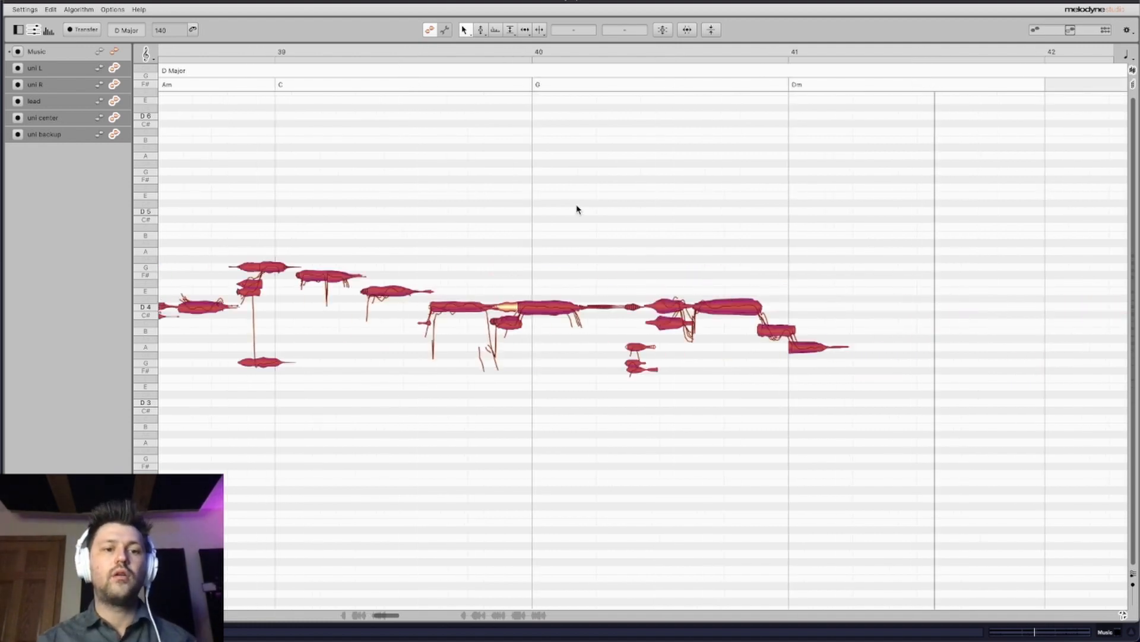
scroll(576, 209, "left", 10)
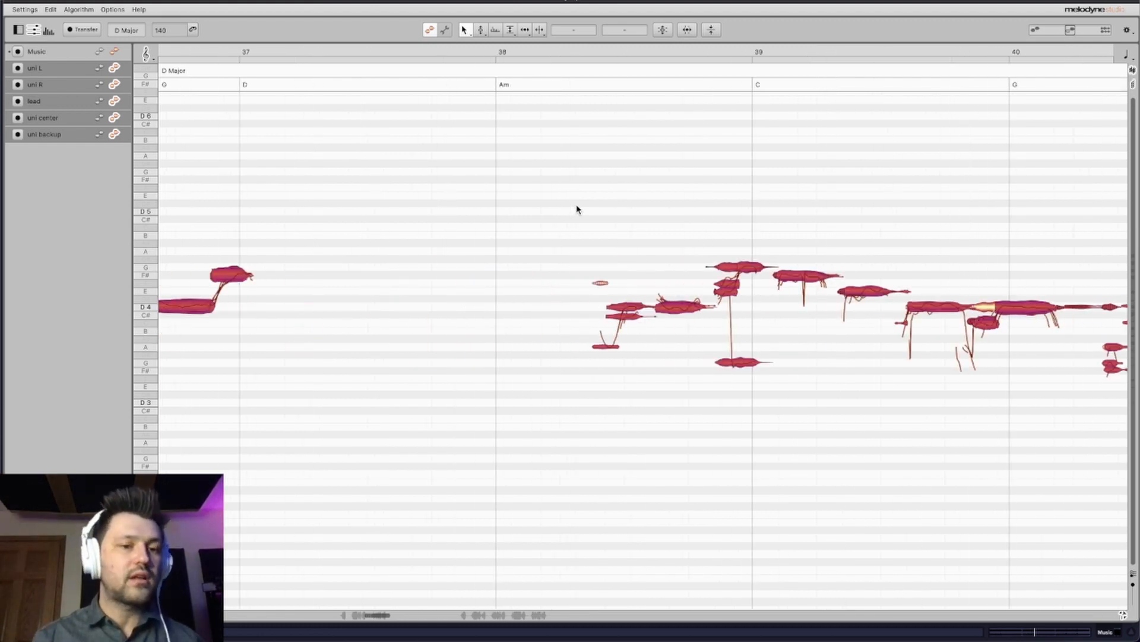
scroll(576, 209, "left", 2)
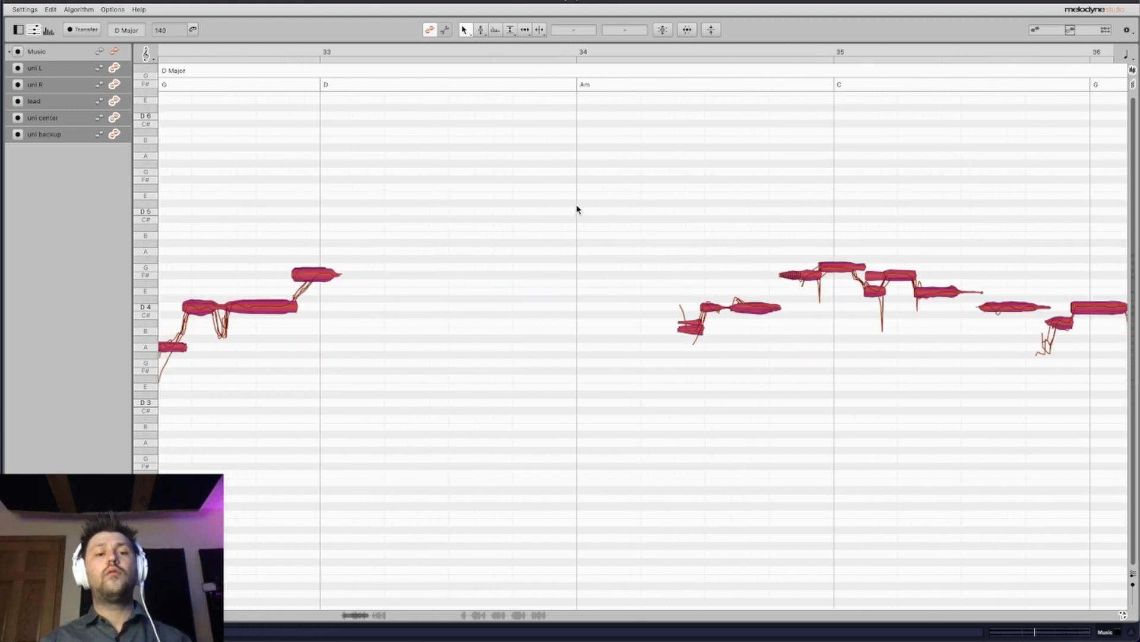